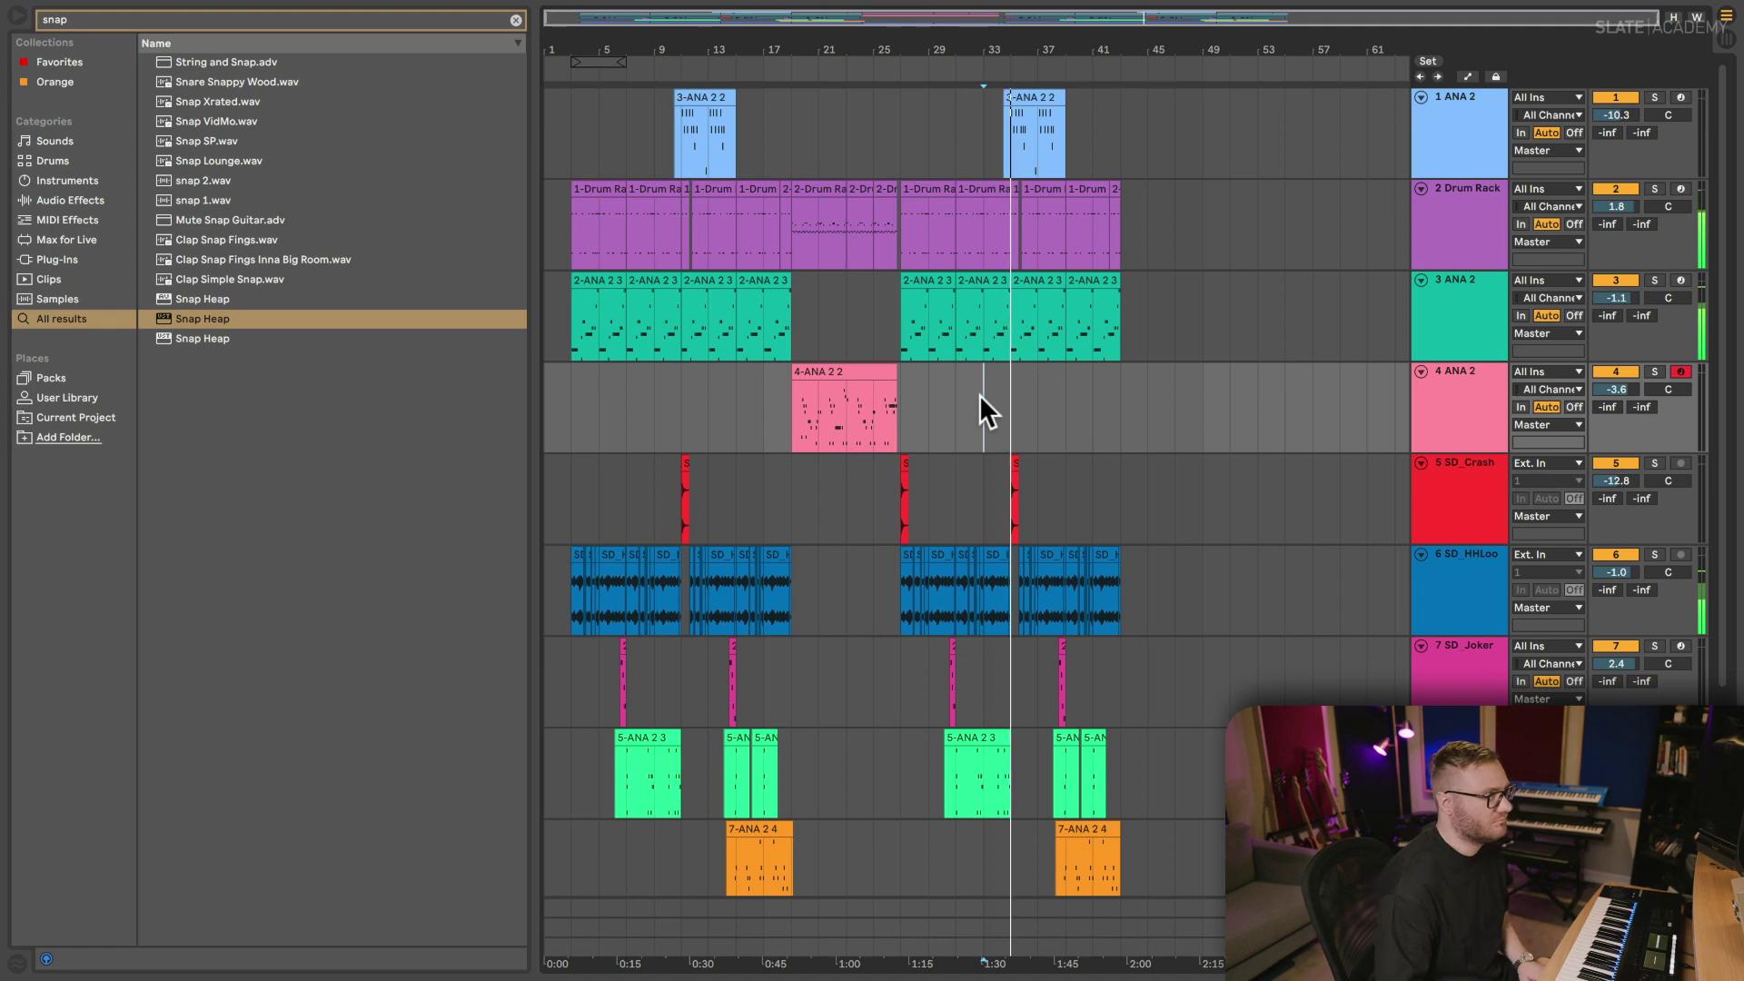
- Open the second 3-ANA 2 2 clip on track 1 and layer a copy of its notes one octave higher
{"action": "left_click", "coordinate": [1016, 143]}
{"action": "key", "text": "plus"}
{"action": "key", "text": "plus"}
{"action": "key", "text": "plus"}
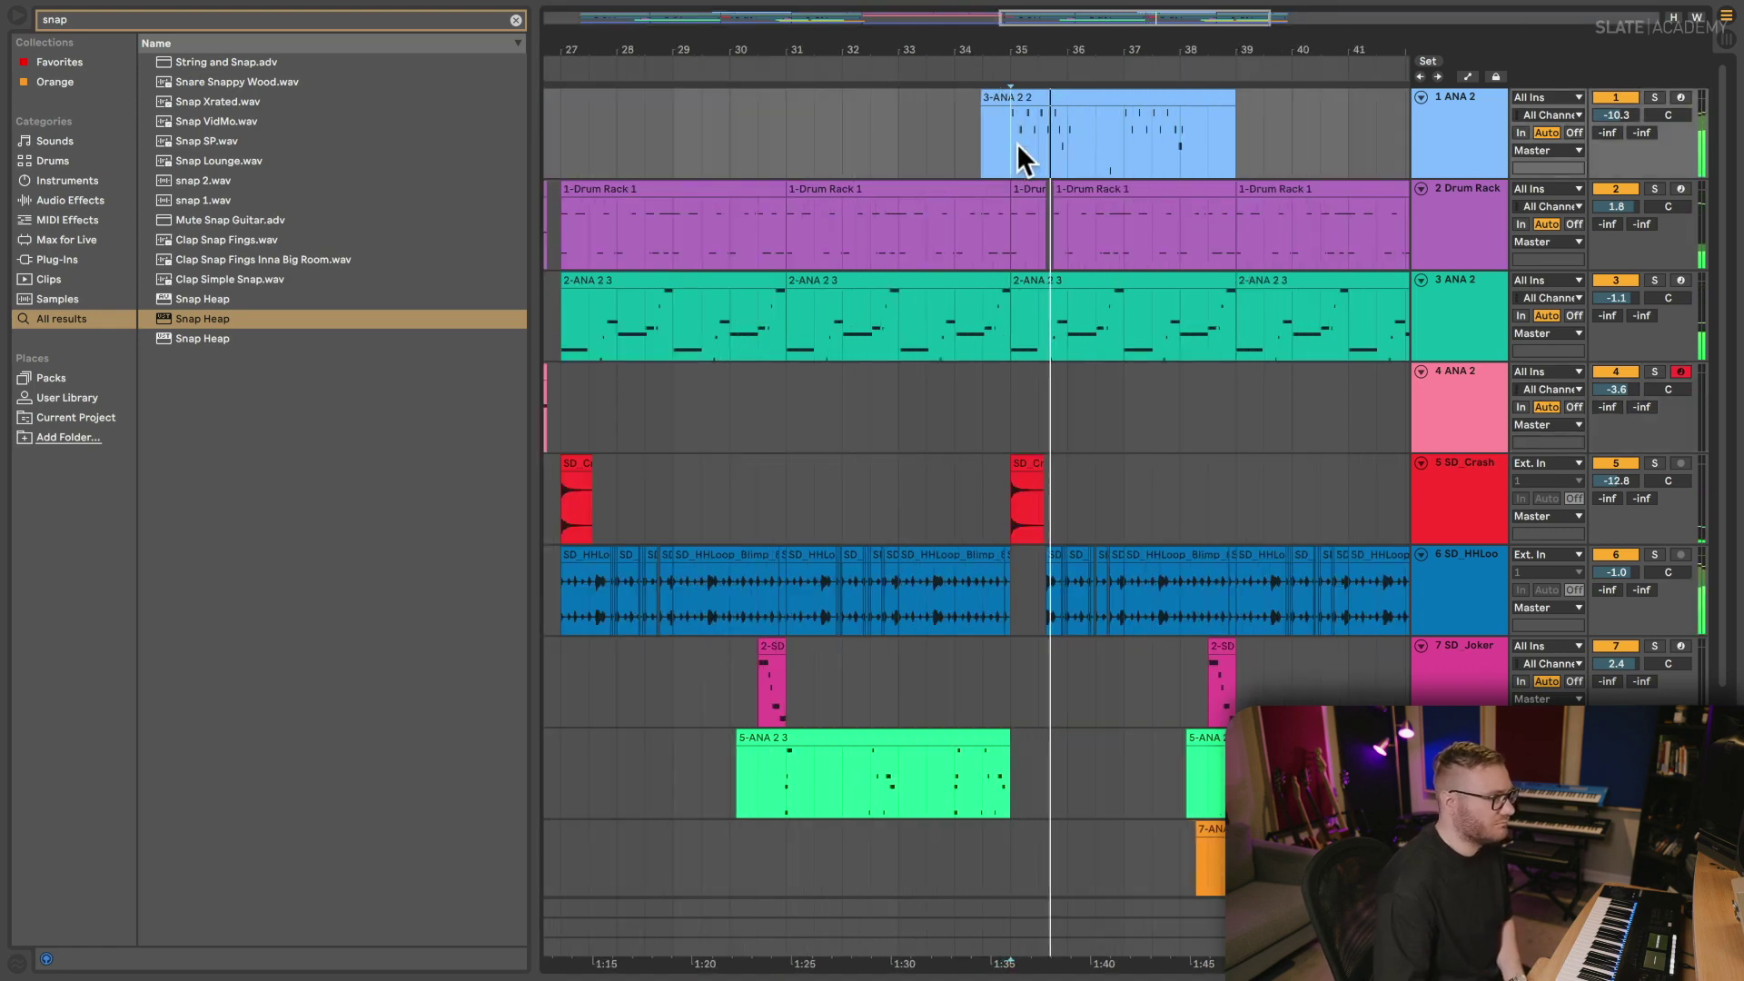
{"action": "key", "text": "minus"}
{"action": "key", "text": "minus"}
{"action": "key", "text": "plus"}
{"action": "key", "text": "plus"}
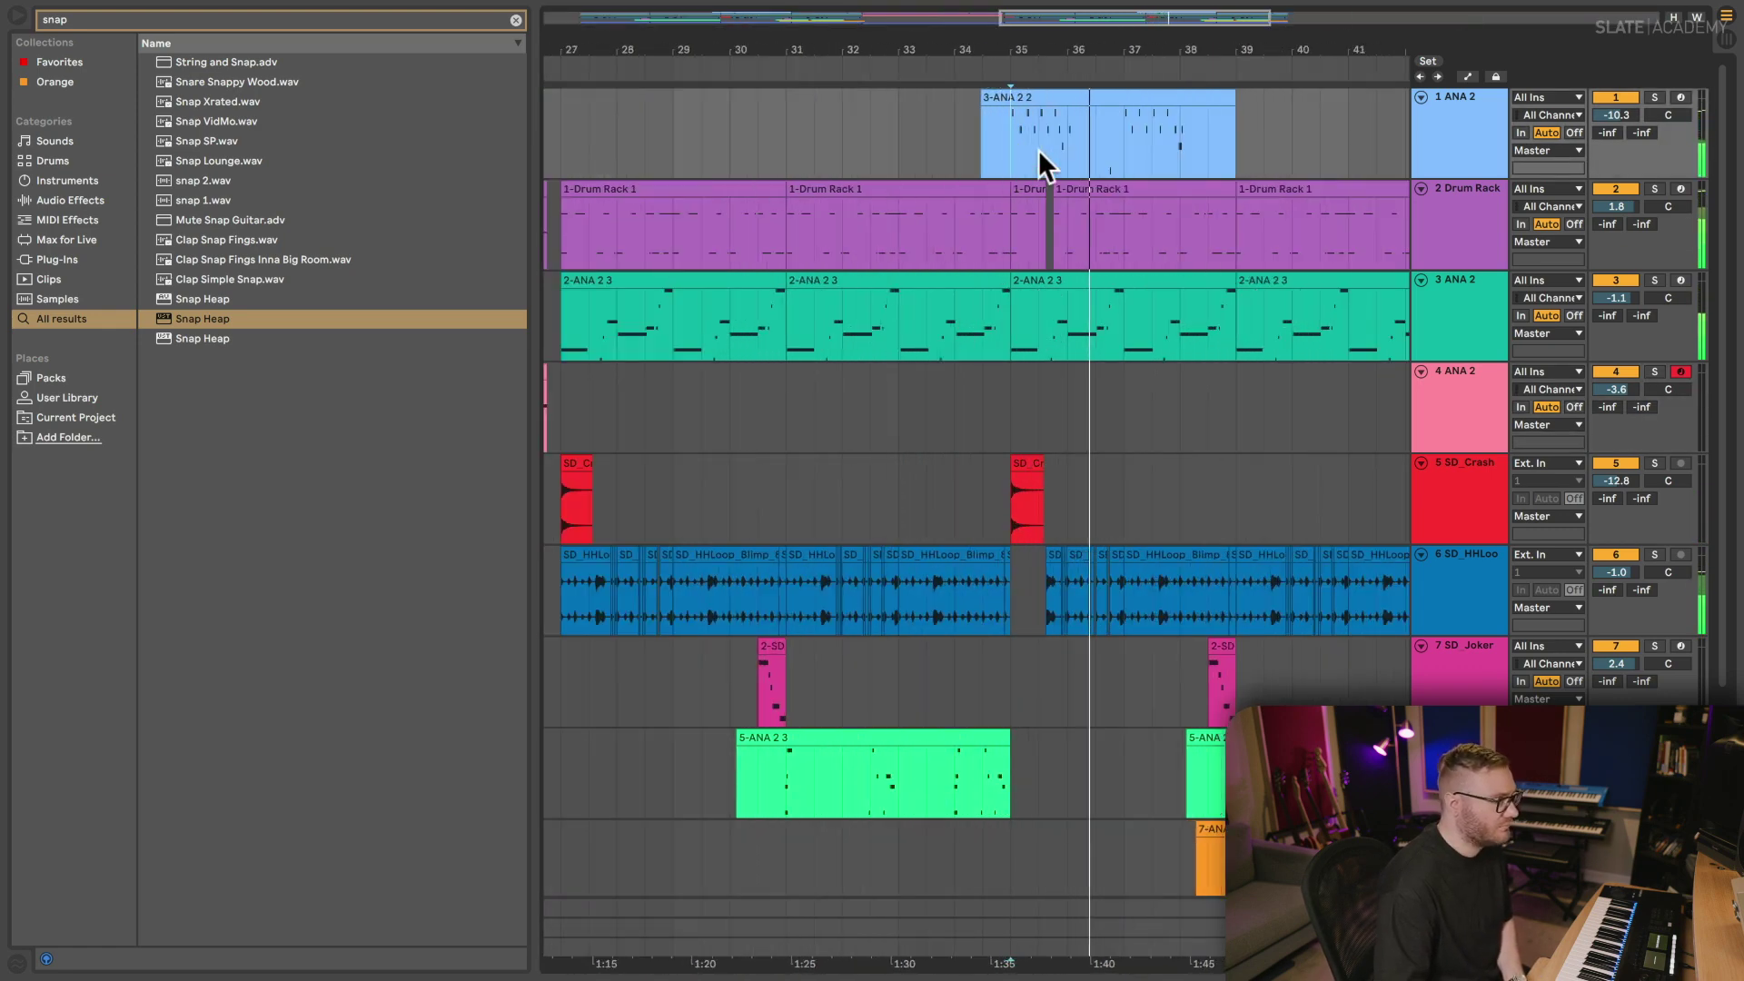
{"action": "left_click", "coordinate": [1440, 142]}
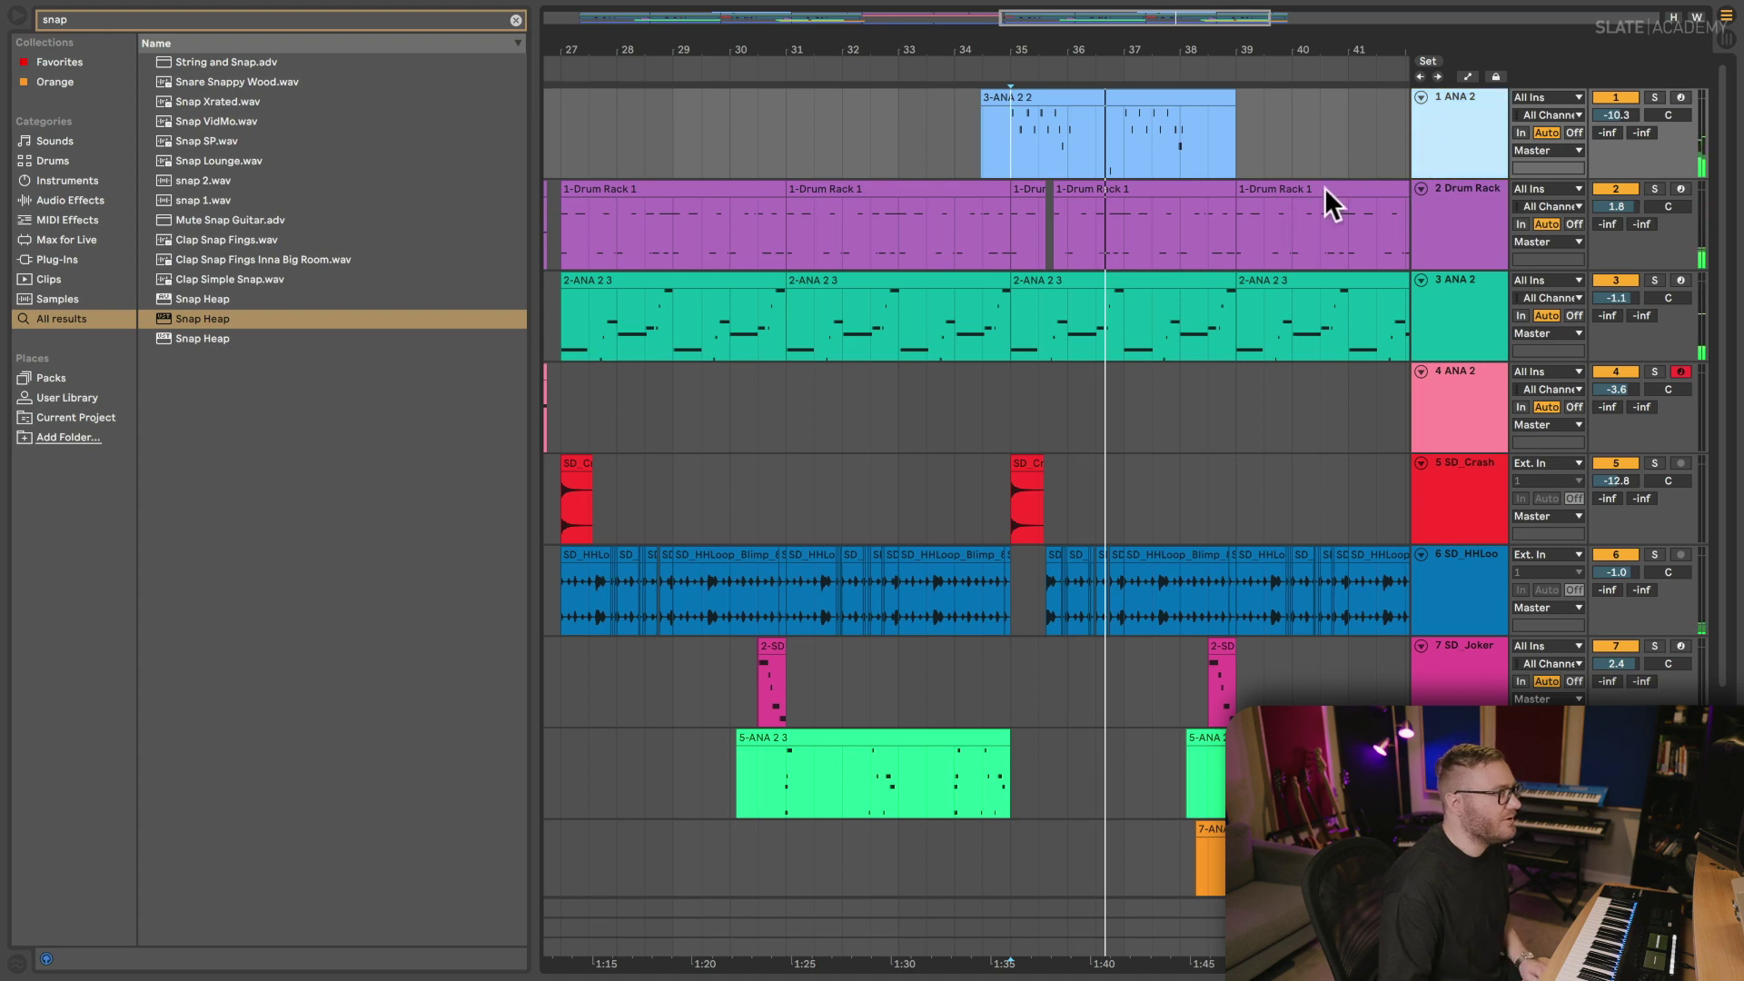
{"action": "double_click", "coordinate": [1088, 111]}
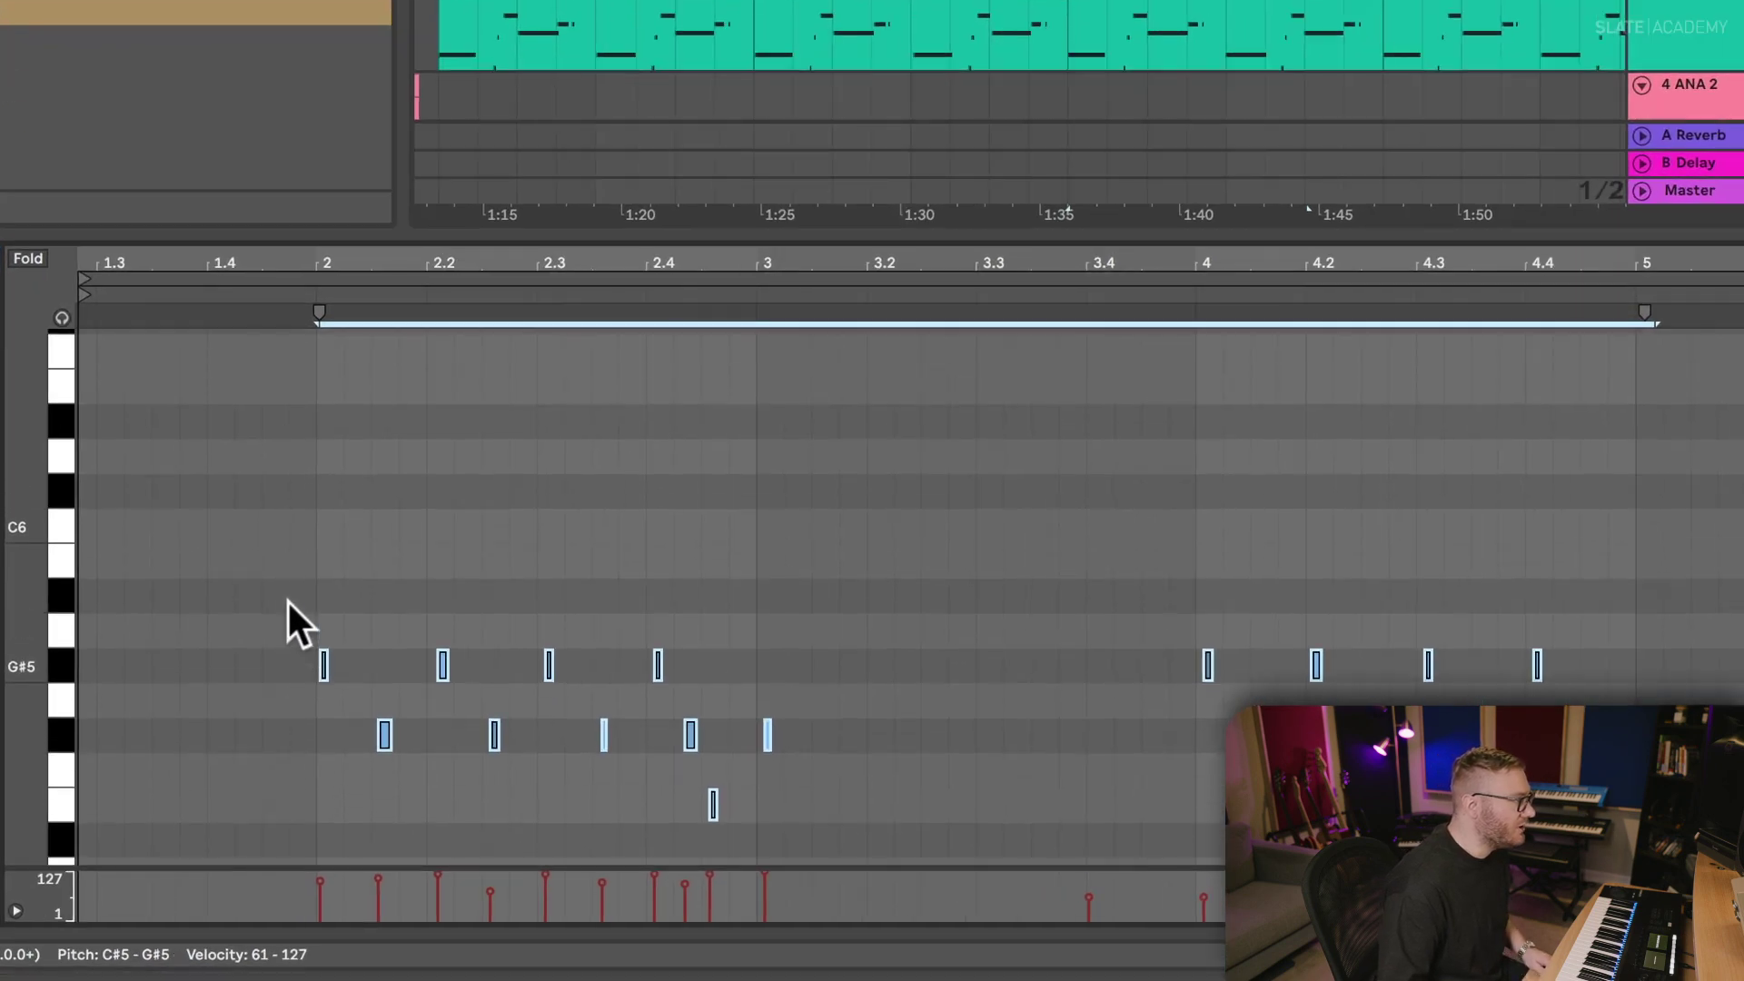
{"action": "scroll", "coordinate": [287, 598], "scroll_direction": "up", "scroll_amount": 1}
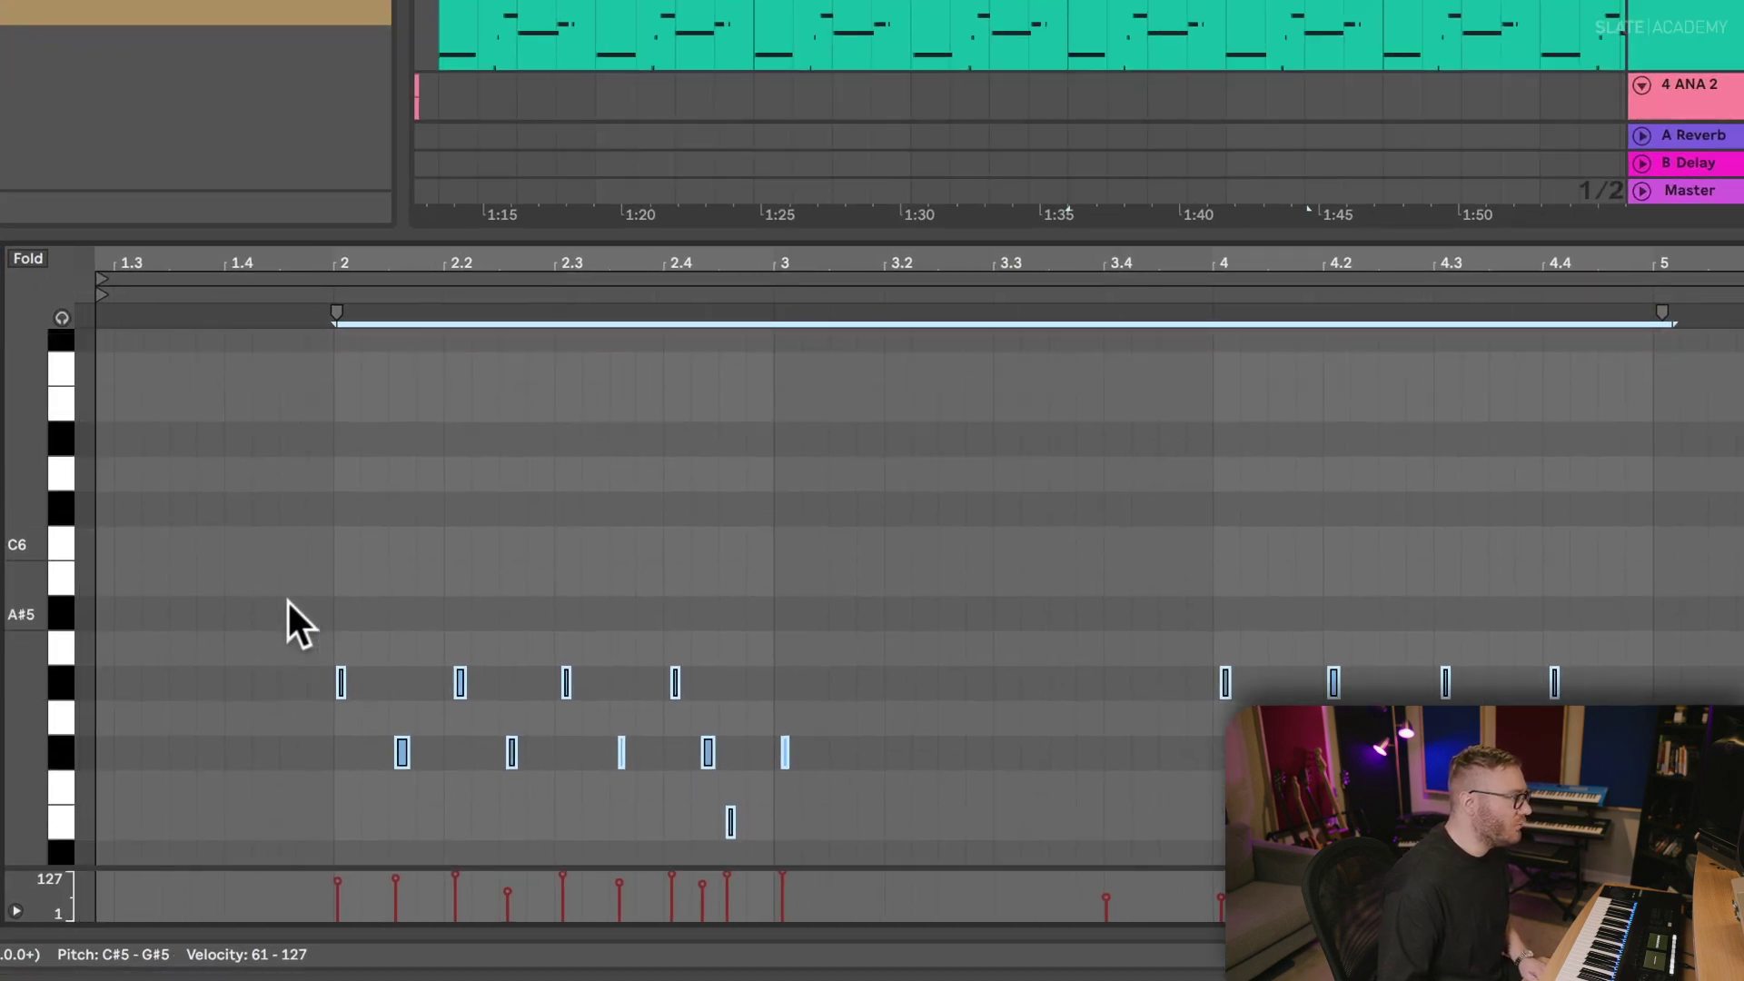
{"action": "key", "text": "shift+Up"}
{"action": "key", "text": "space"}
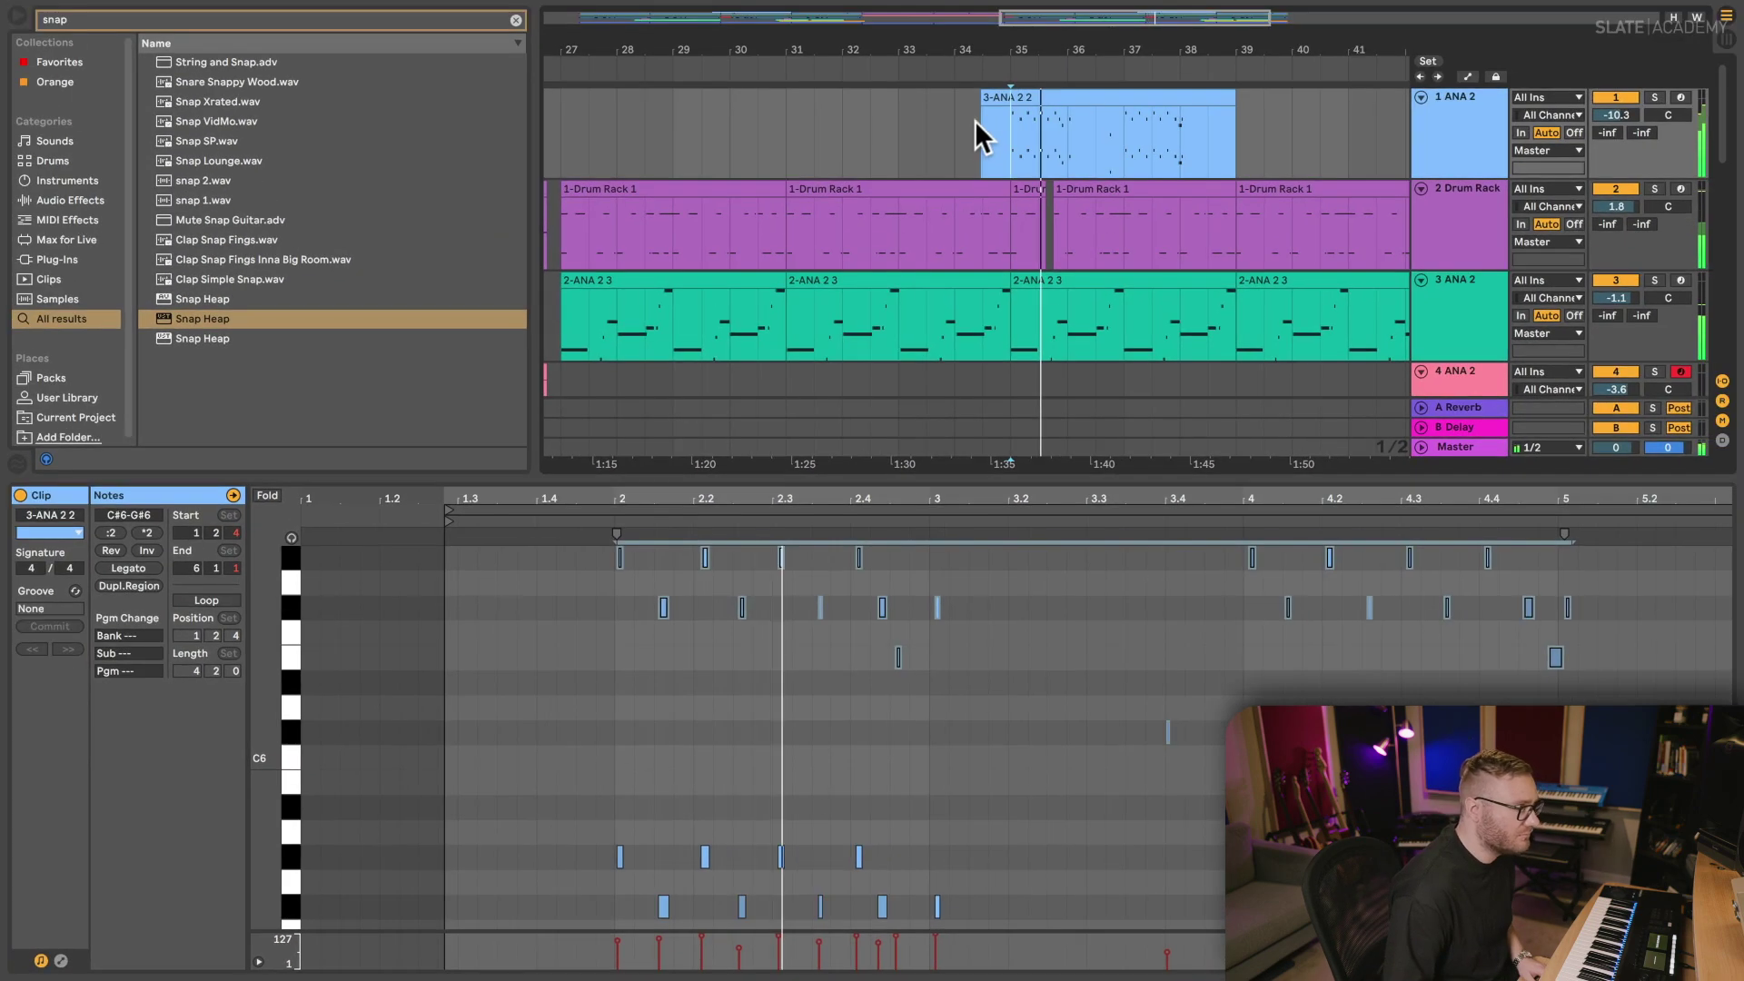
- Audition the layered lead from just before its clip and lower track 1's volume to -11.6 dB
{"action": "left_click", "coordinate": [965, 128]}
{"action": "key", "text": "space"}
{"action": "scroll", "coordinate": [1197, 111], "scroll_direction": "left", "scroll_amount": 1}
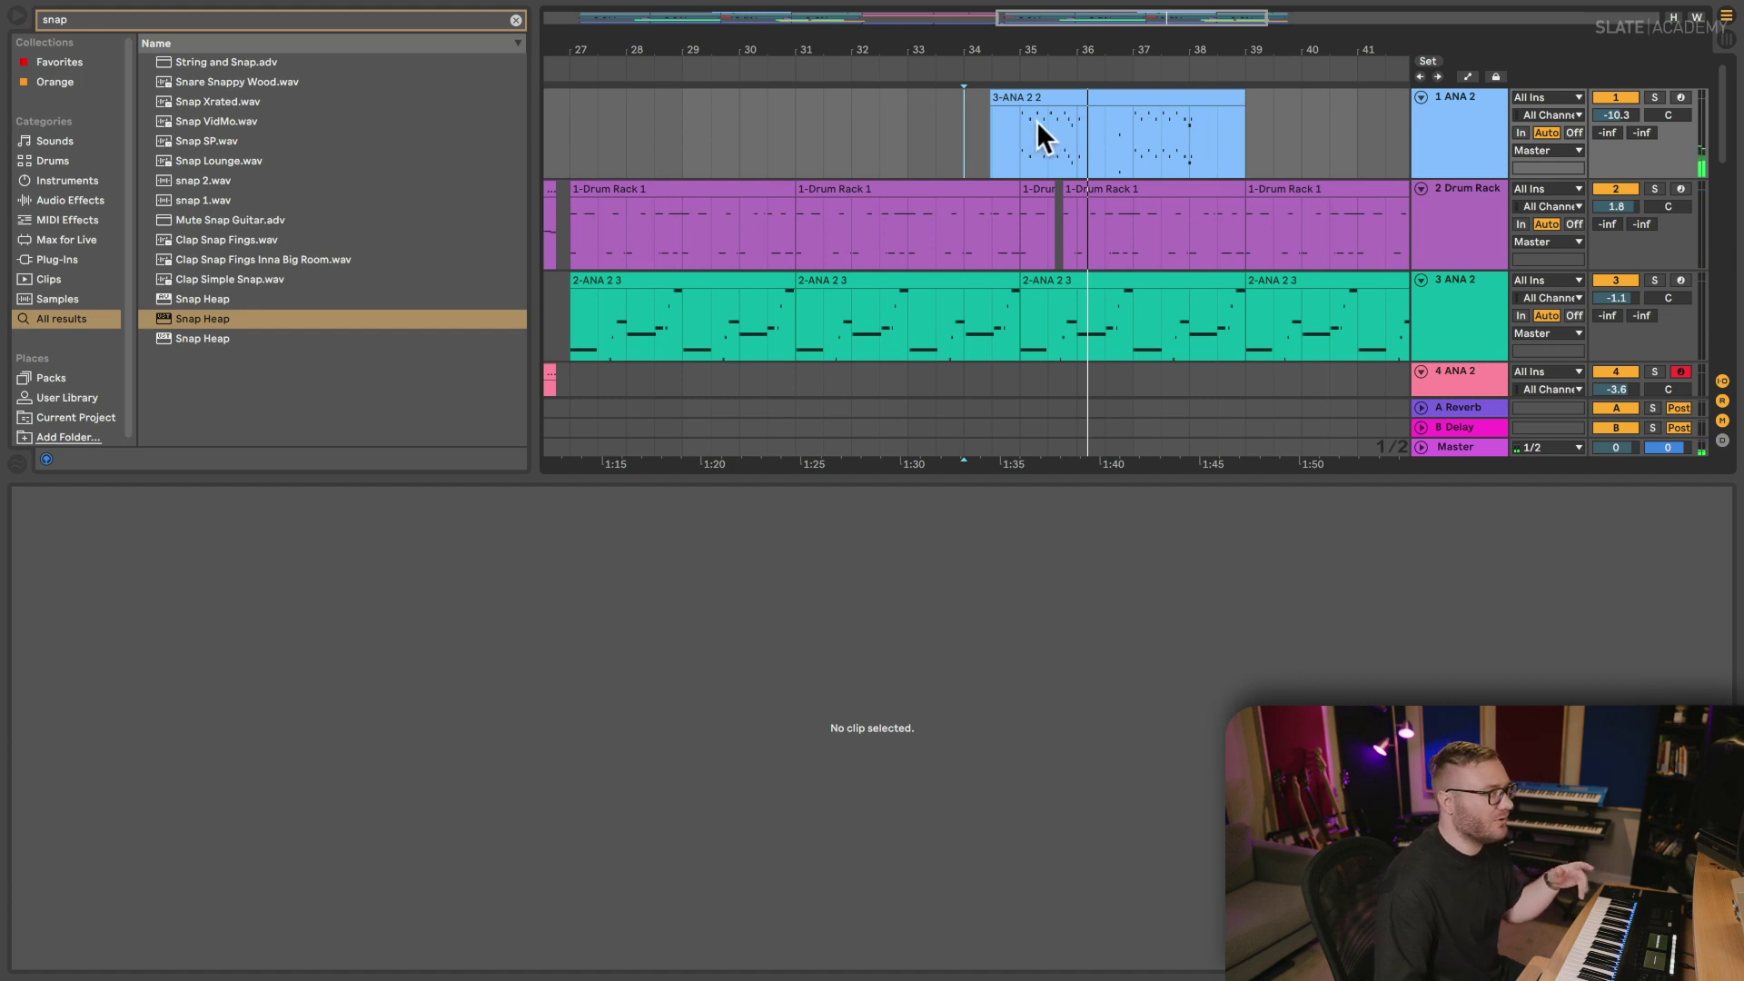
{"action": "key", "text": "space"}
{"action": "left_click_drag", "start_coordinate": [1600, 115], "coordinate": [1600, 125]}
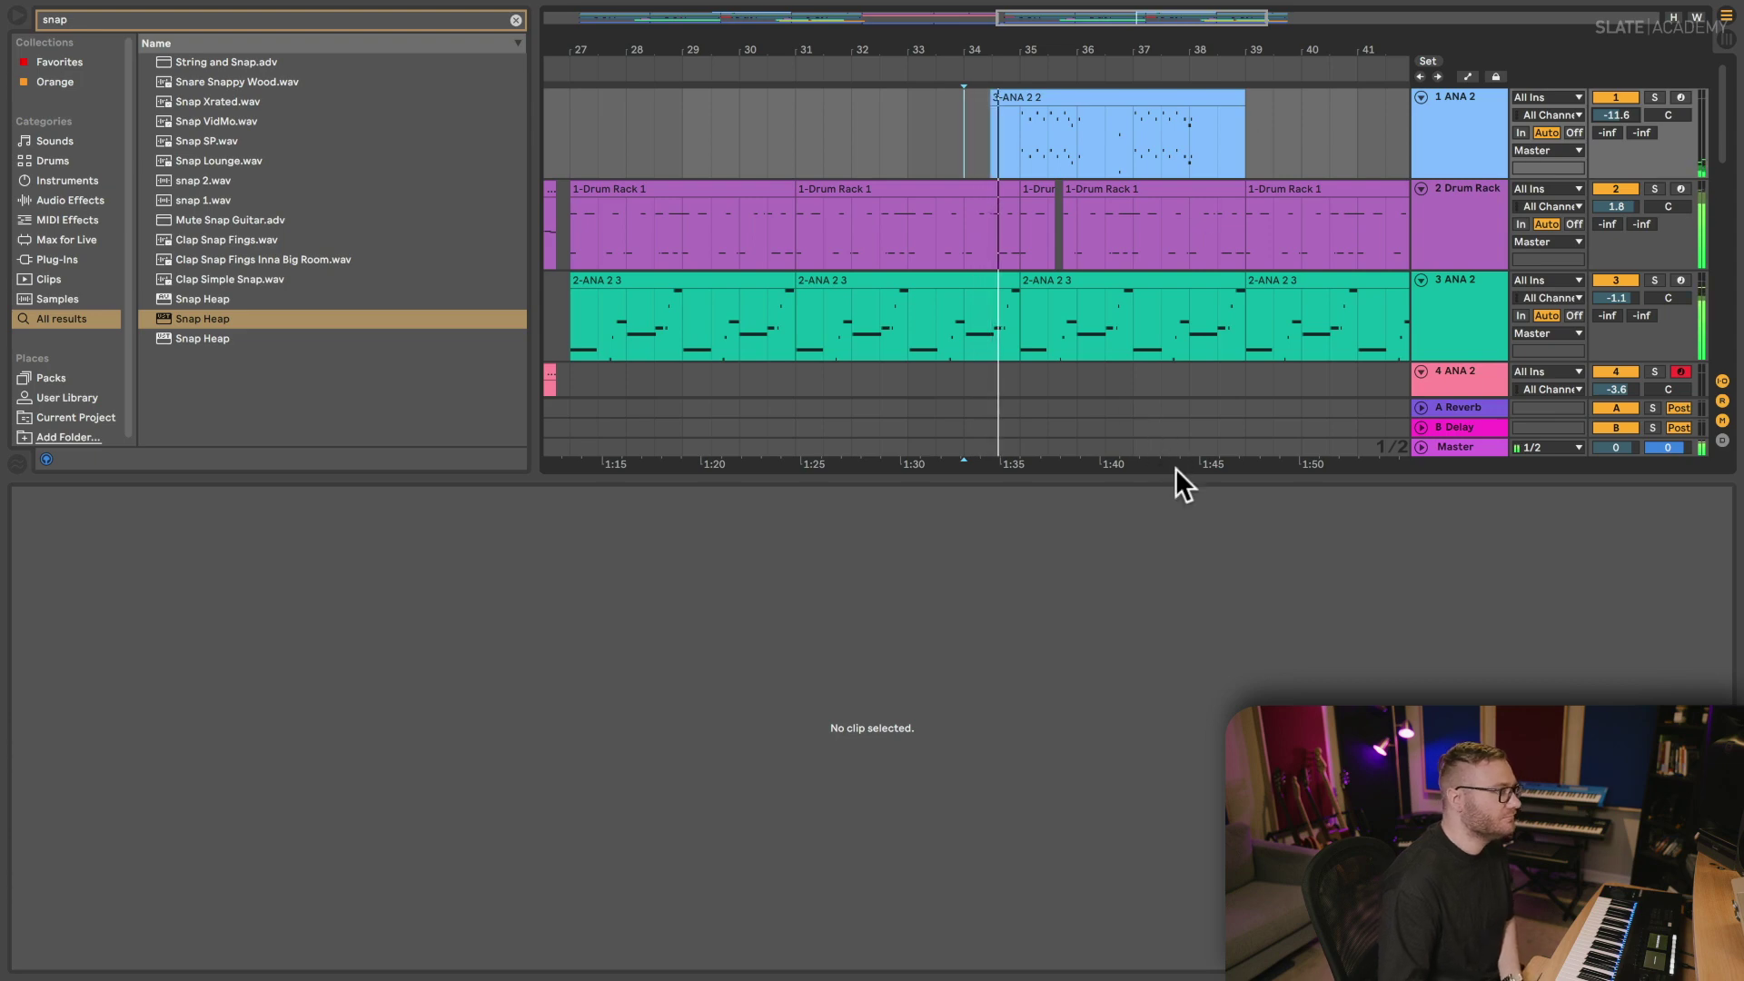
- Hide the detail view and review the arrangement around track 1's second lead clip during playback
{"action": "key", "text": "alt+super+l"}
{"action": "scroll", "coordinate": [919, 128], "scroll_direction": "down", "scroll_amount": 5}
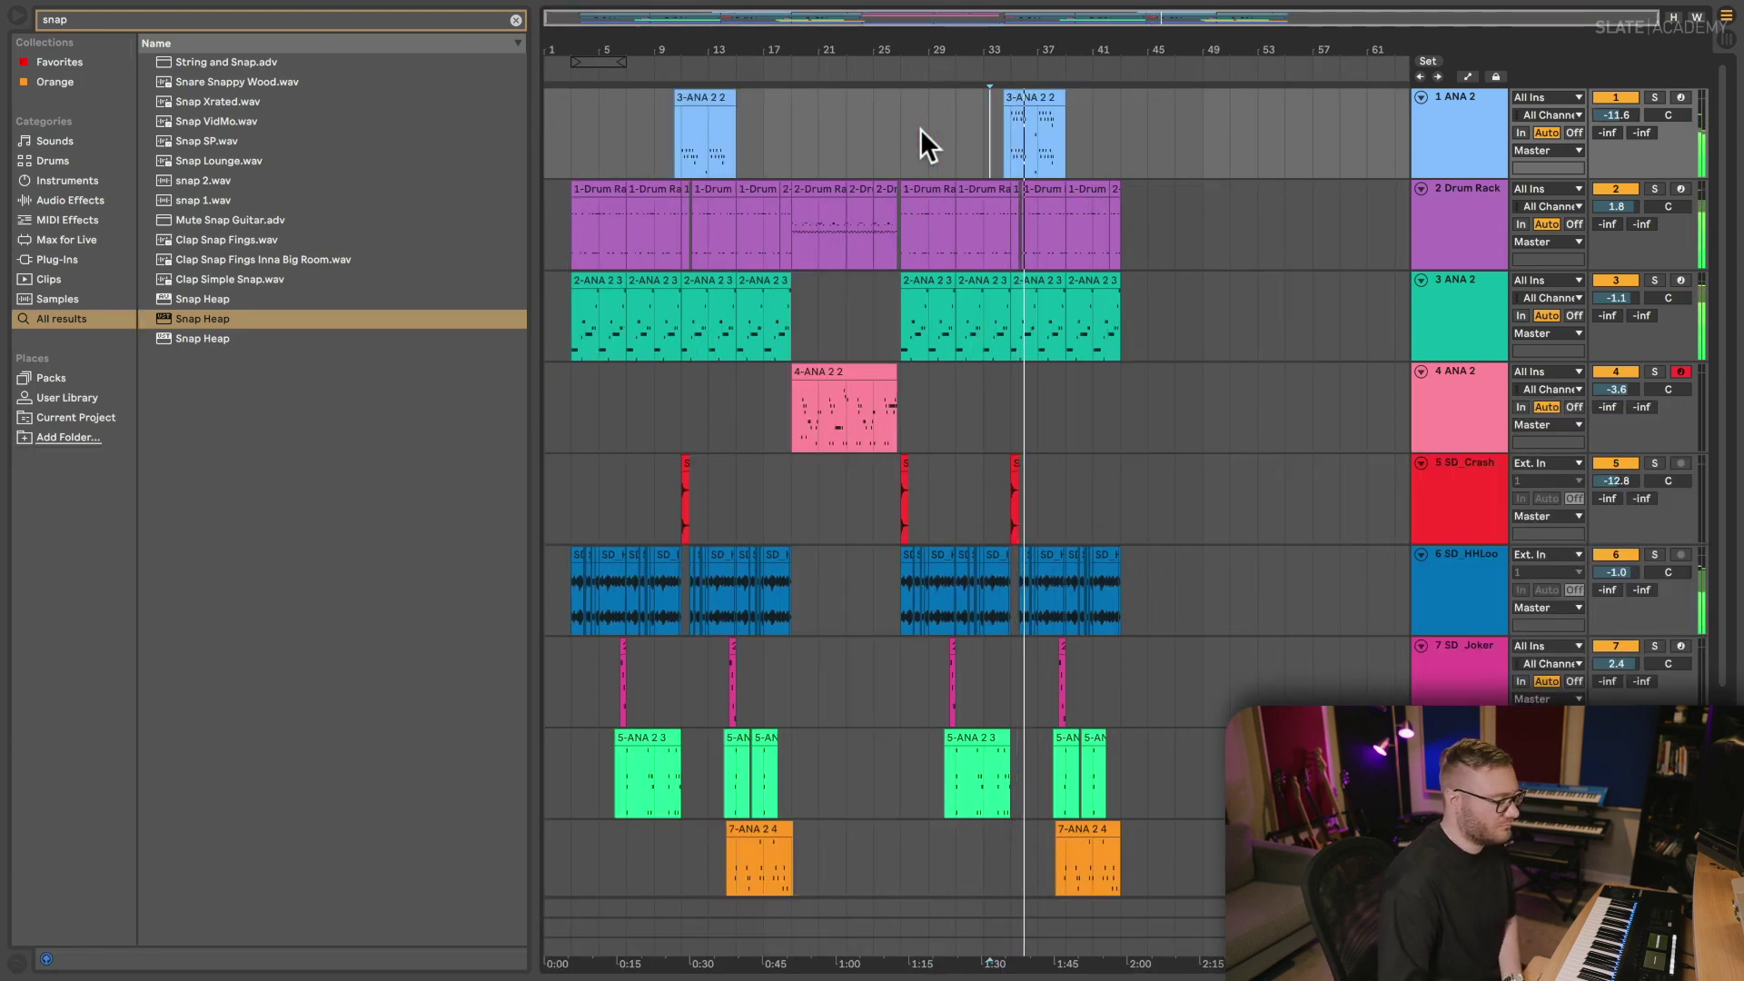
{"action": "scroll", "coordinate": [1026, 176], "scroll_direction": "up", "scroll_amount": 6}
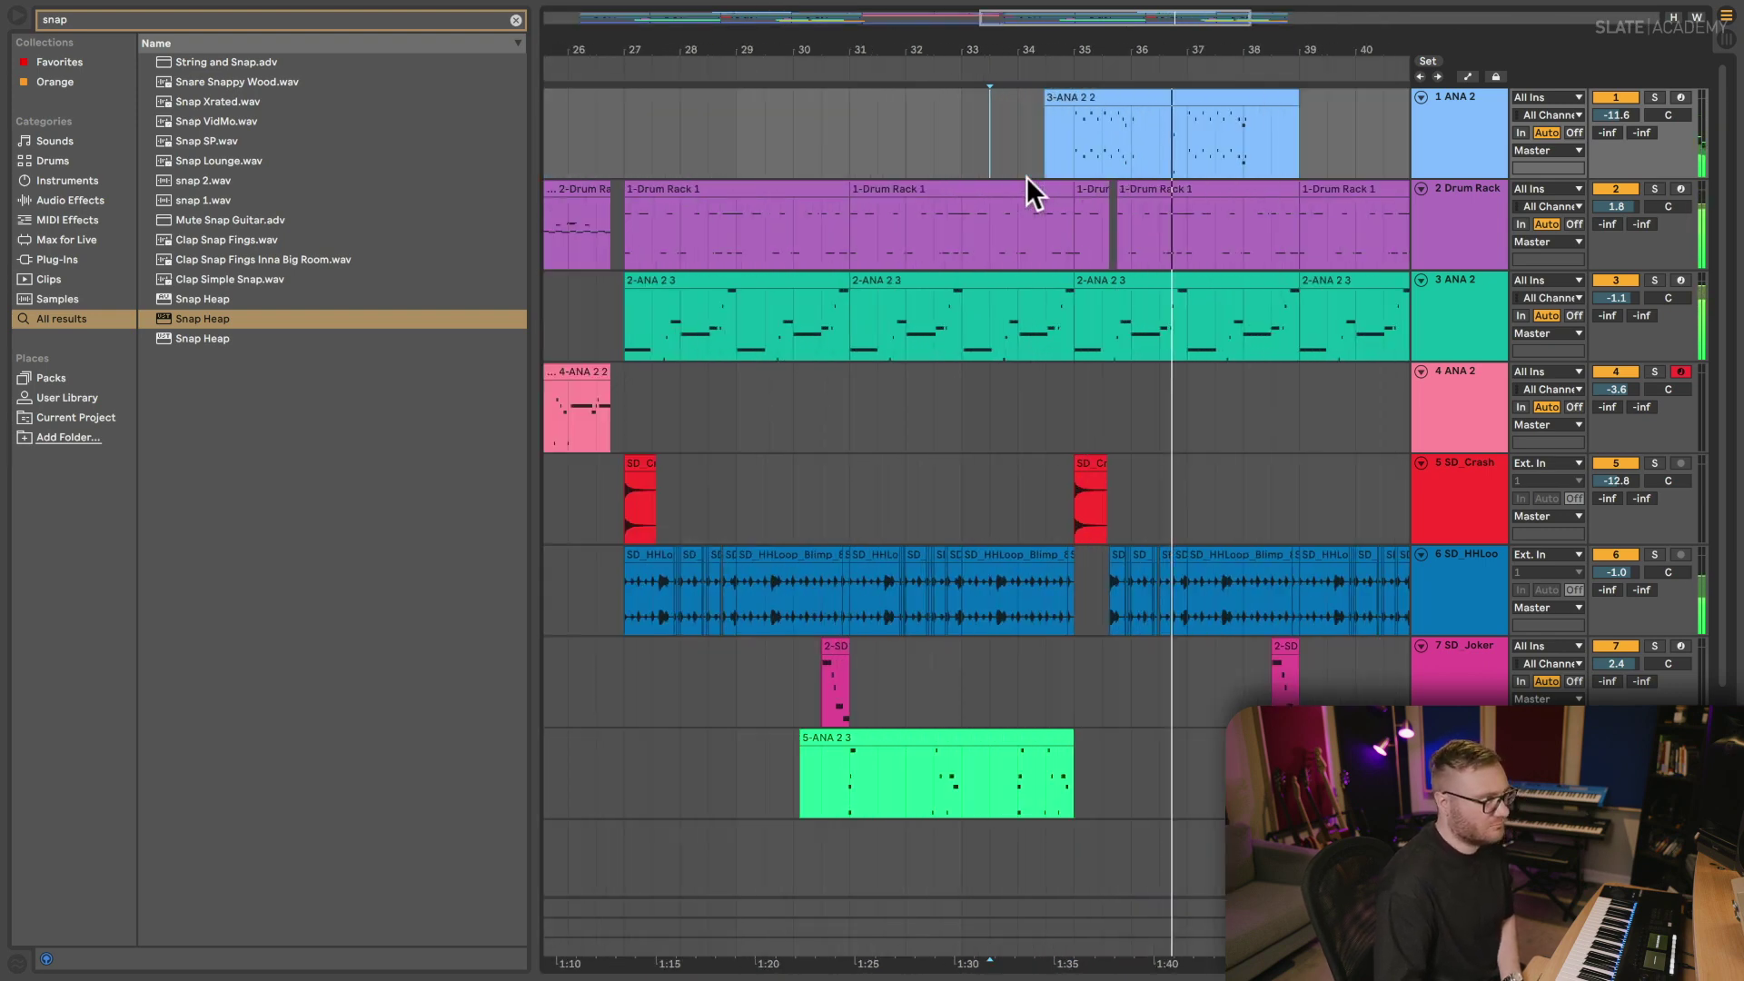
{"action": "key", "text": "minus"}
{"action": "key", "text": "minus"}
{"action": "key", "text": "plus"}
{"action": "key", "text": "plus"}
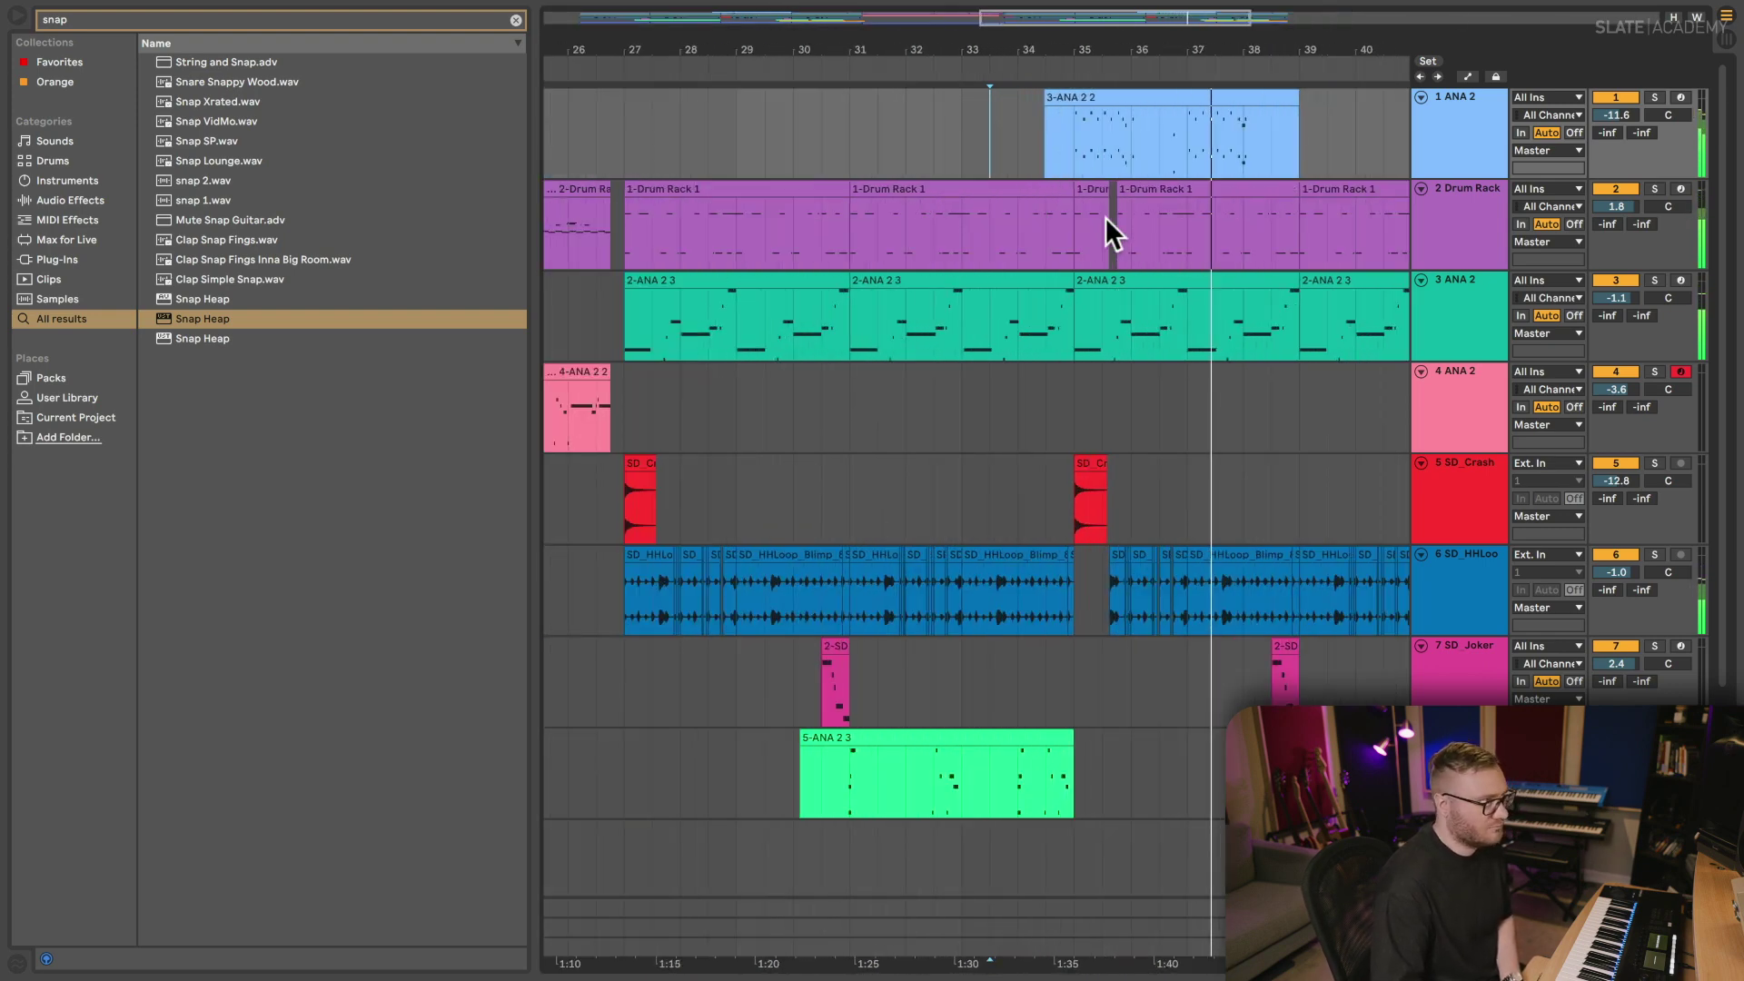
{"action": "key", "text": "minus"}
{"action": "key", "text": "minus"}
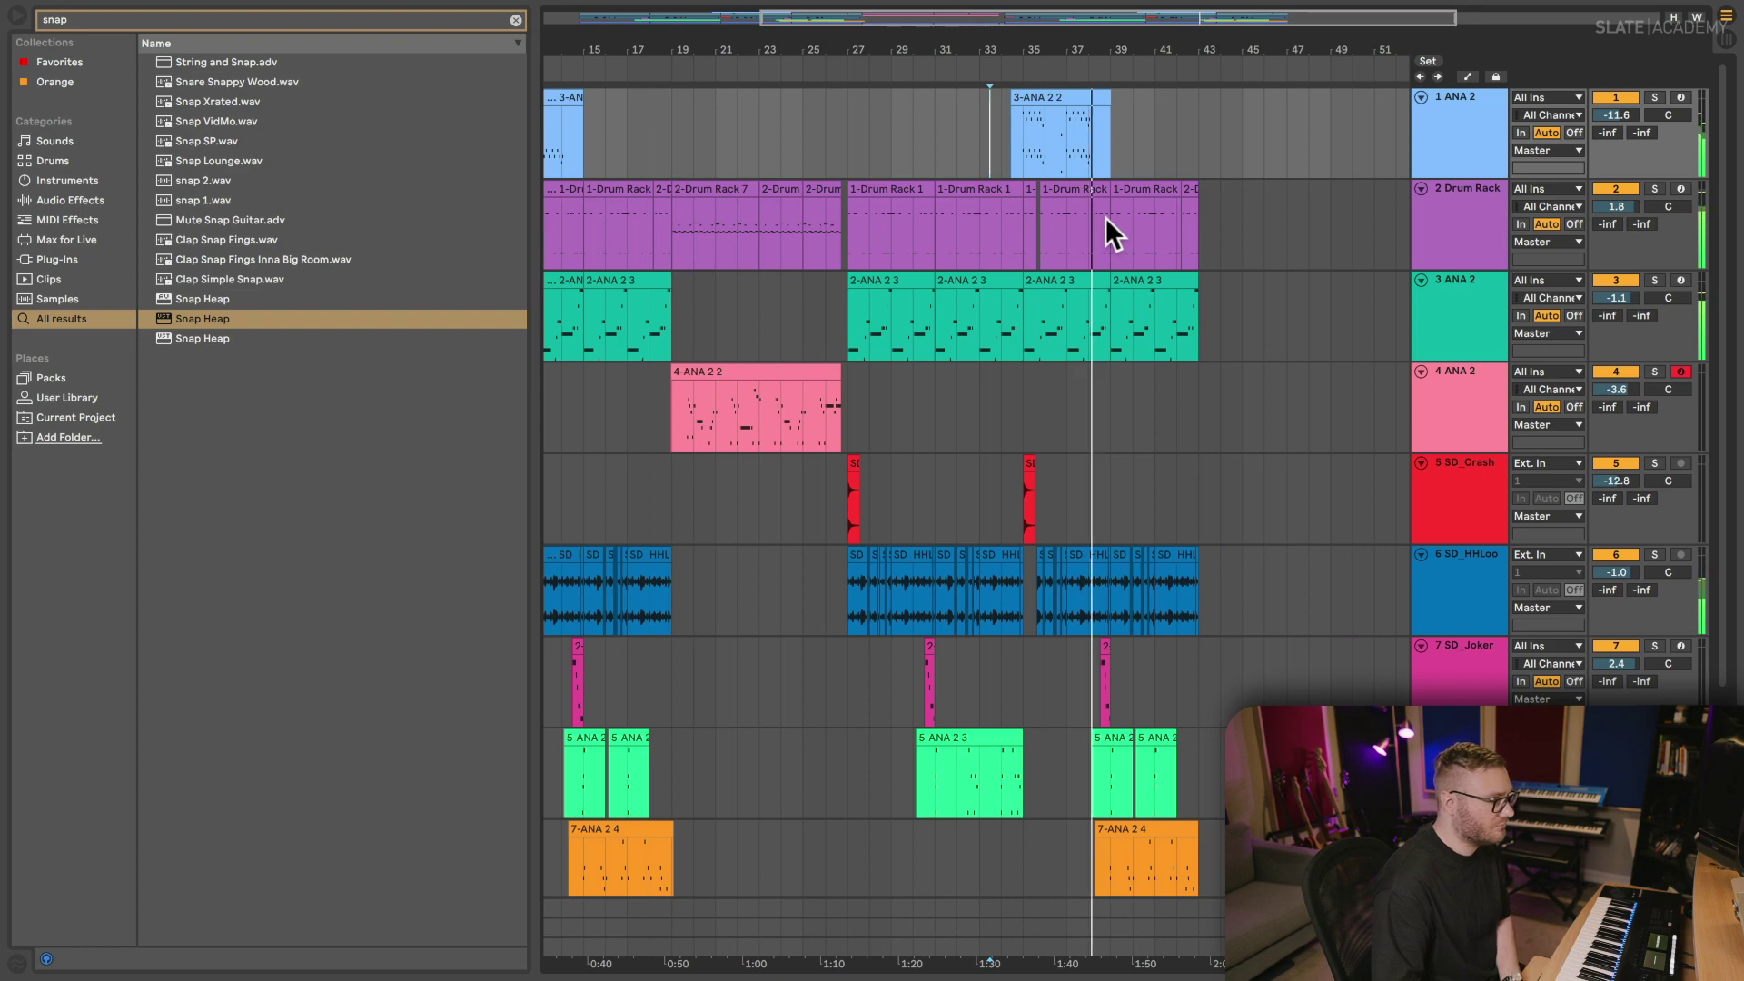
{"action": "key", "text": "minus"}
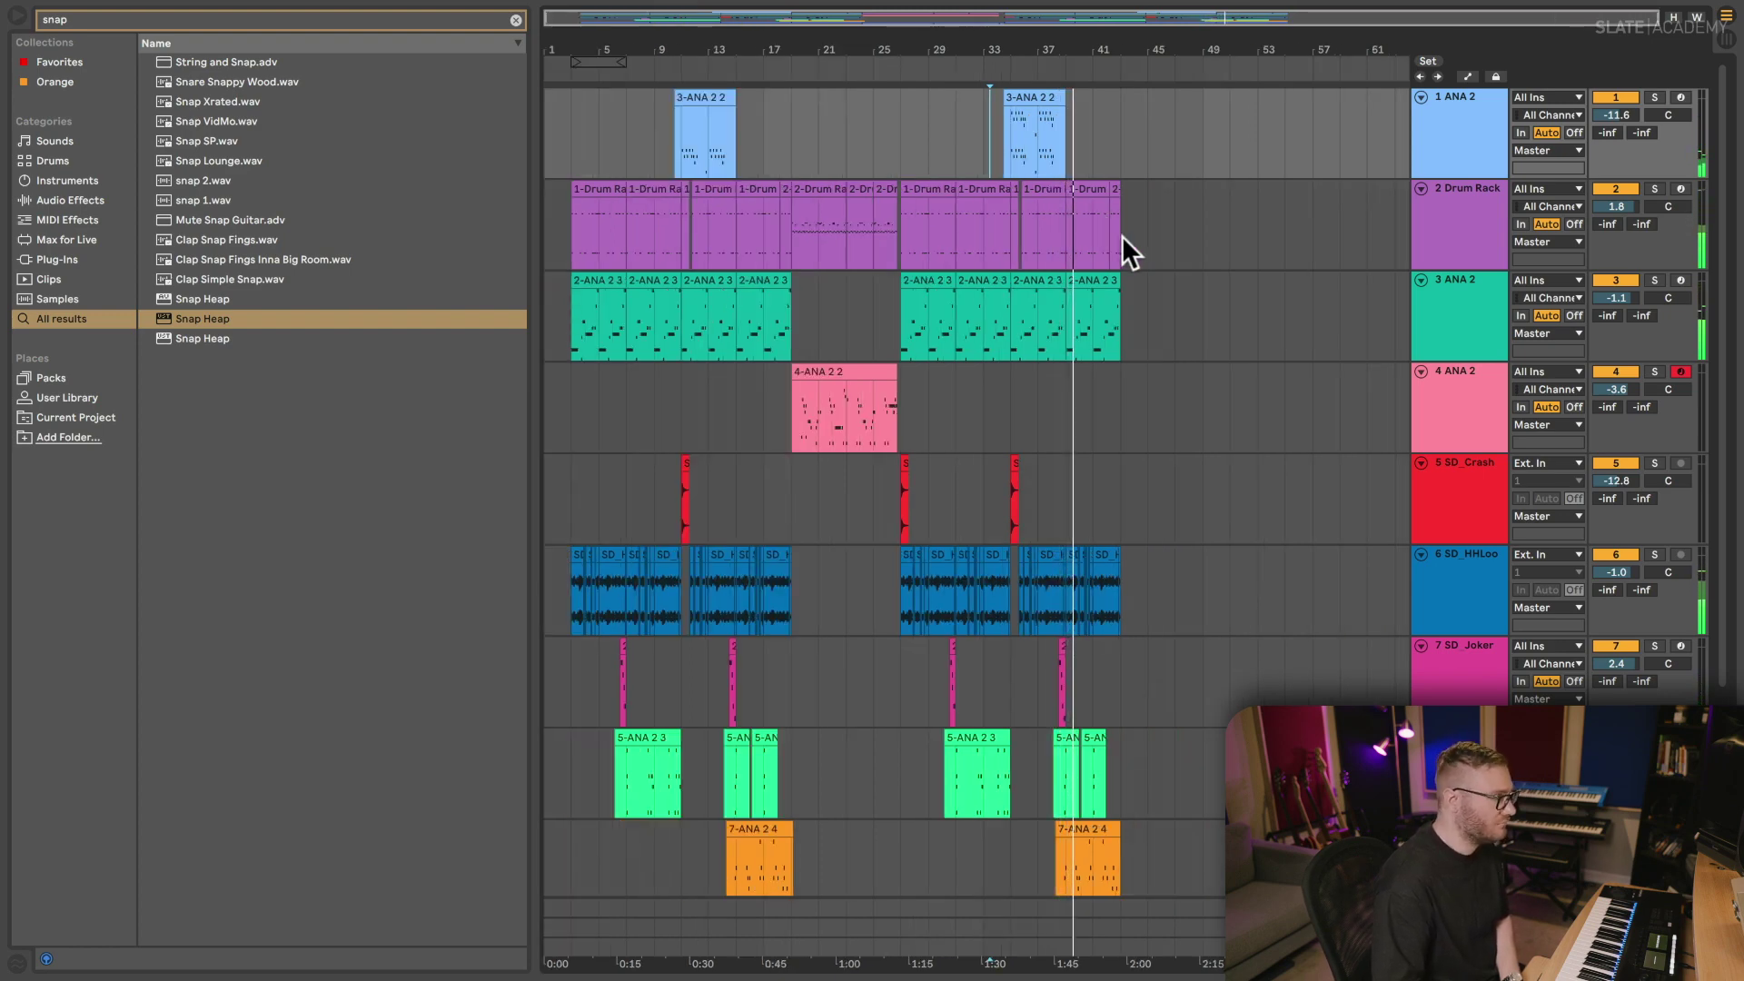
- Copy the first beat of all clips at bar 3 to the start of bar 2 and duplicate it three times to fill that bar
{"action": "left_click", "coordinate": [547, 319]}
{"action": "key", "text": "plus"}
{"action": "key", "text": "plus"}
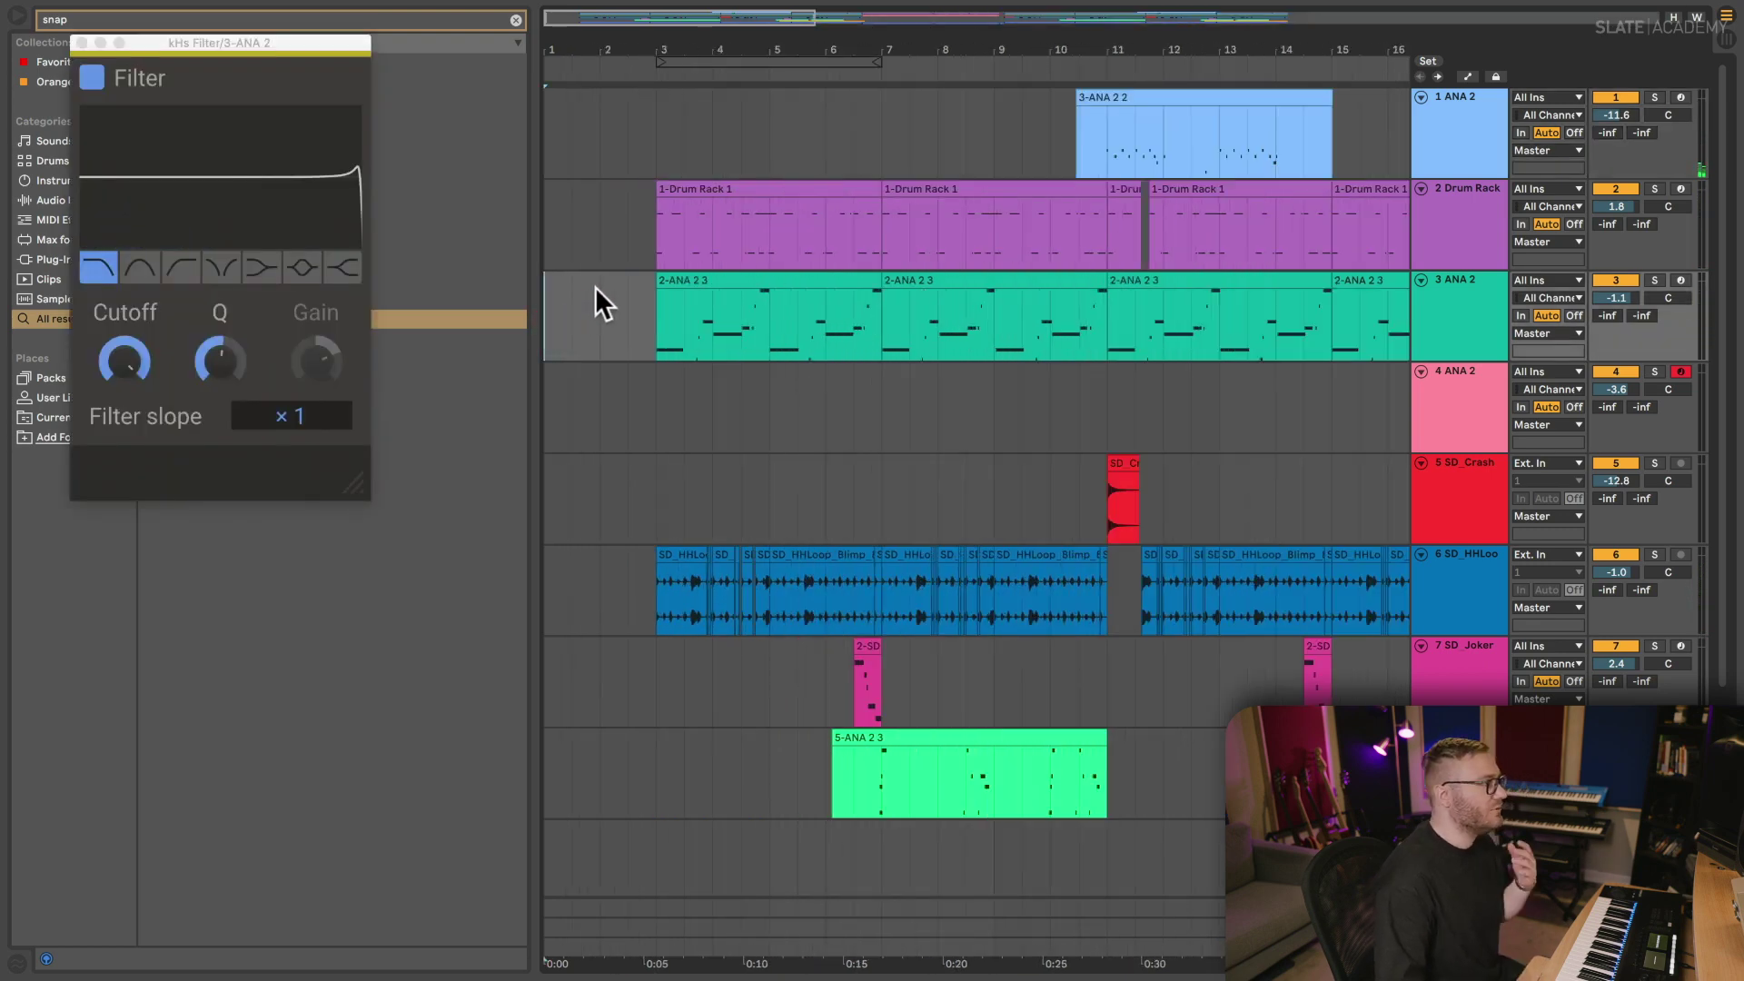
{"action": "left_click_drag", "start_coordinate": [411, 241], "coordinate": [445, 672]}
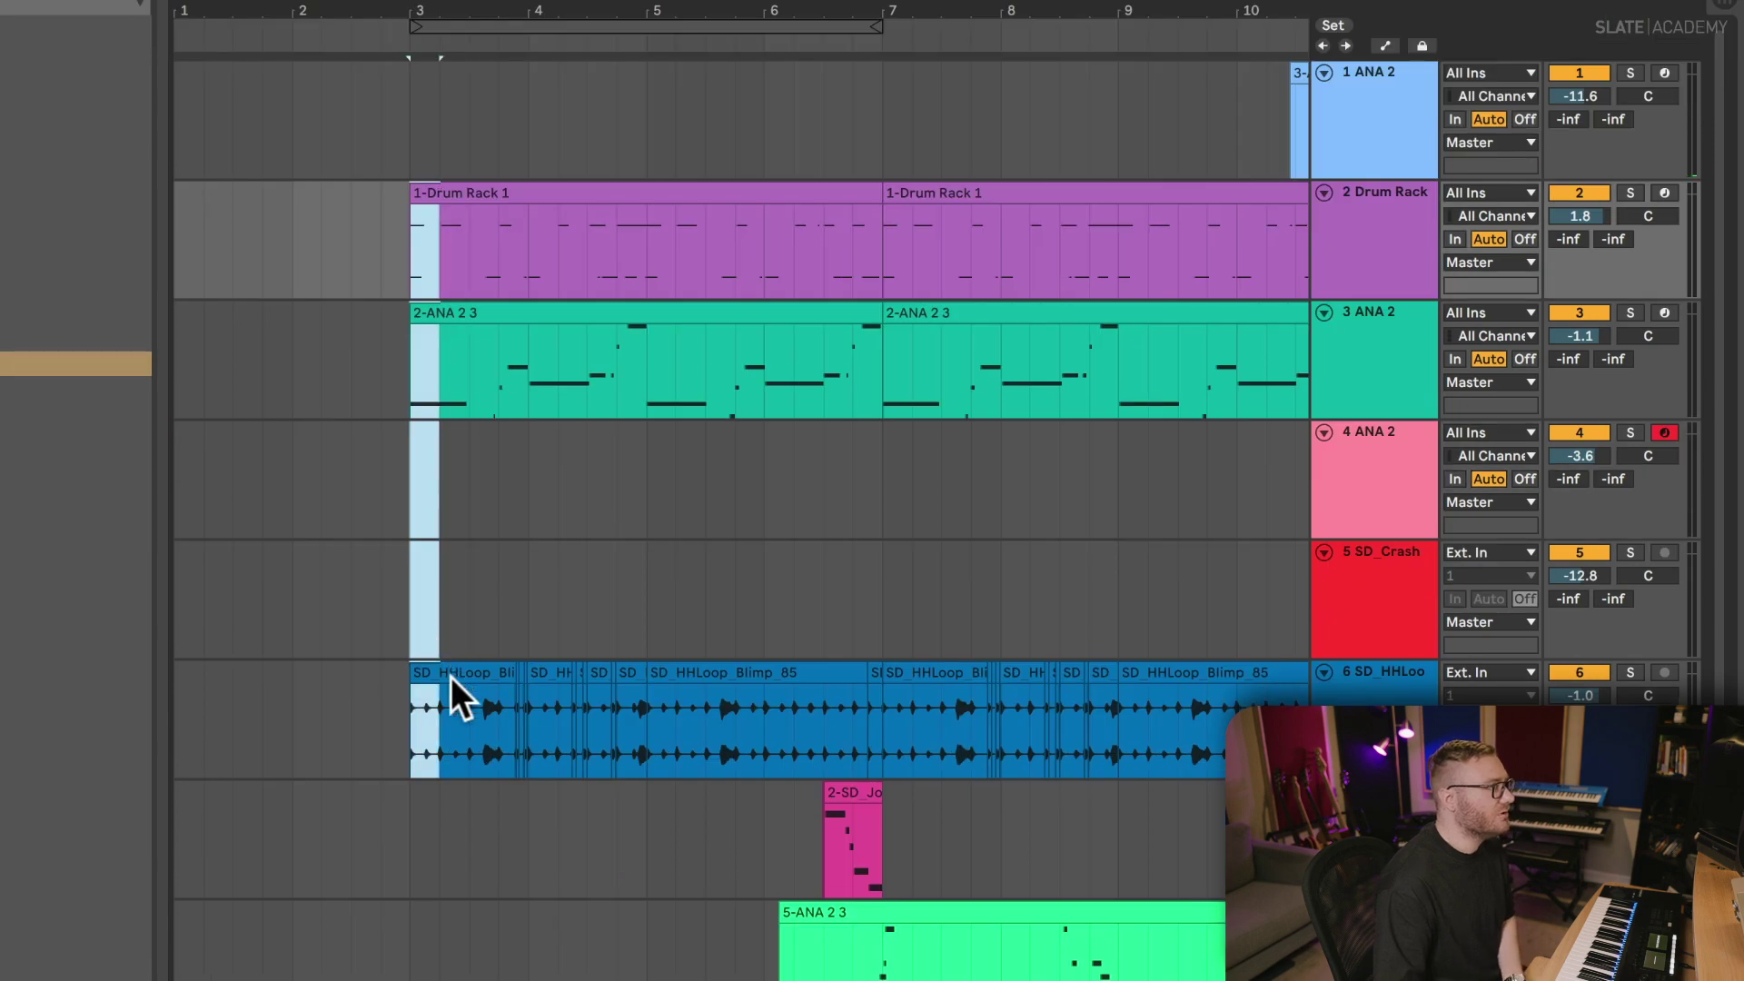
{"action": "scroll", "coordinate": [440, 649], "scroll_direction": "down", "scroll_amount": 5}
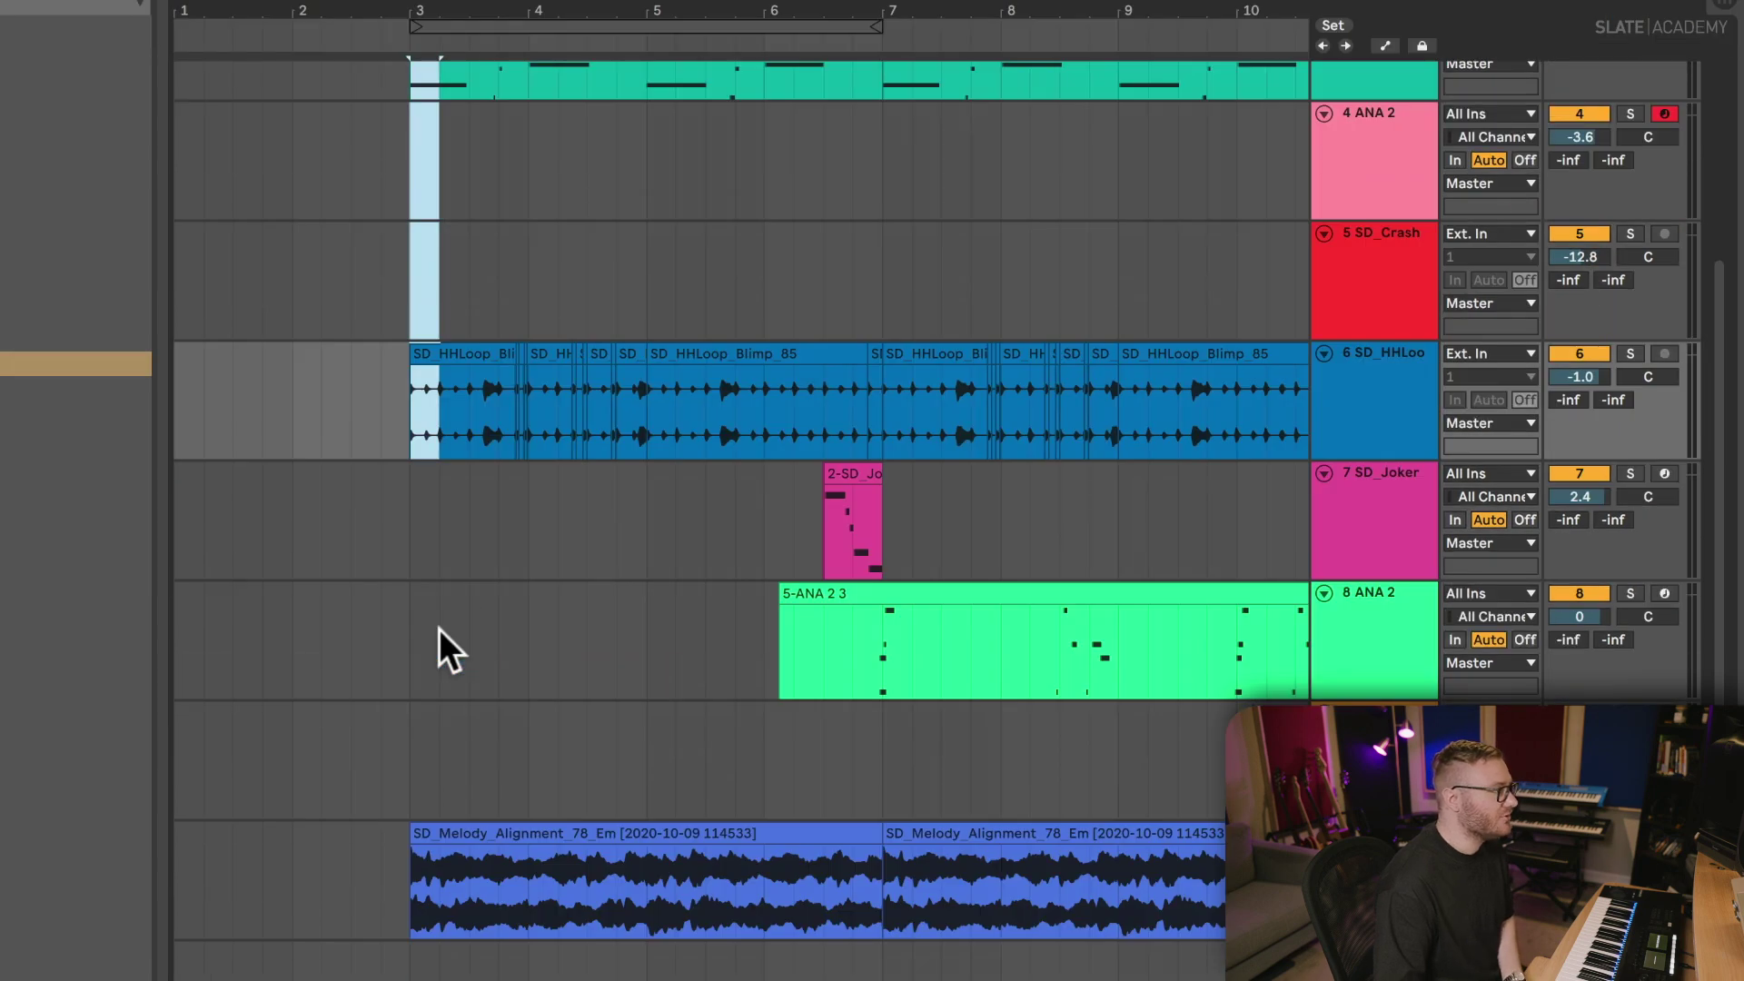
{"action": "left_click", "coordinate": [444, 864], "text": "shift"}
{"action": "key", "text": "z"}
{"action": "left_click_drag", "start_coordinate": [781, 828], "coordinate": [299, 864]}
{"action": "key", "text": "ctrl+d"}
{"action": "key", "text": "ctrl+d"}
{"action": "key", "text": "ctrl+d"}
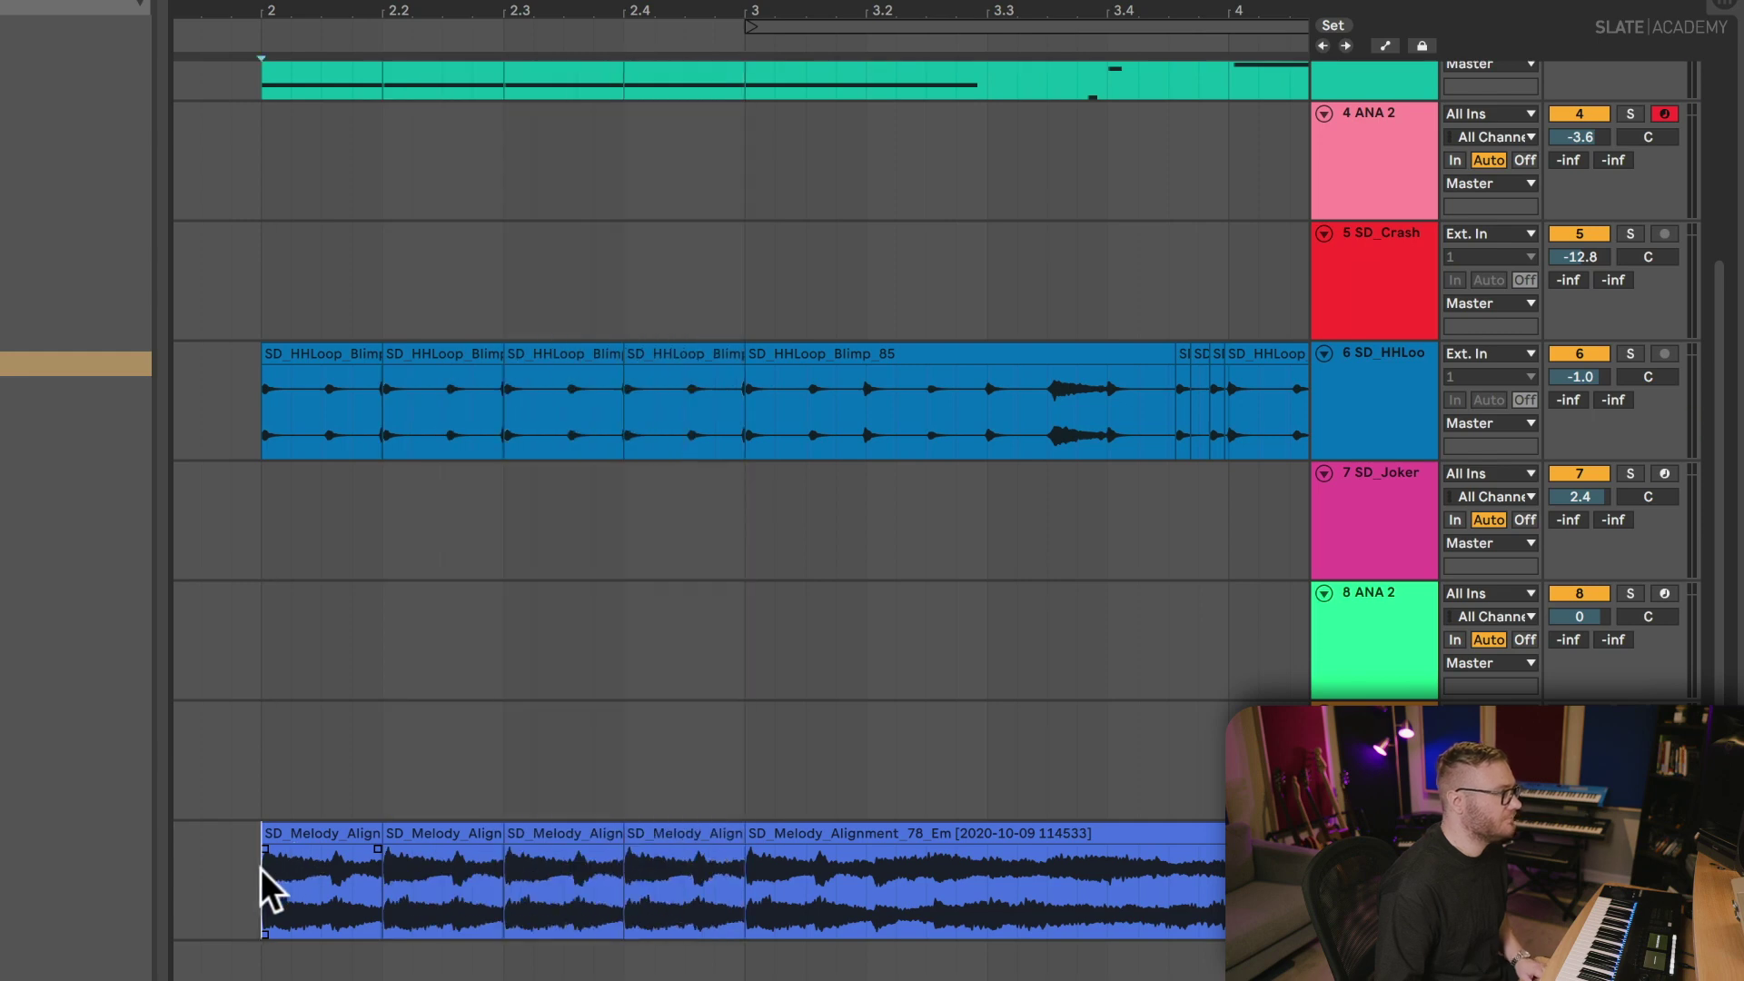
- Play the stuttered intro from bar 2 into bar 3 to check the repeated slices
{"action": "key", "text": "space"}
{"action": "key", "text": "minus"}
{"action": "key", "text": "minus"}
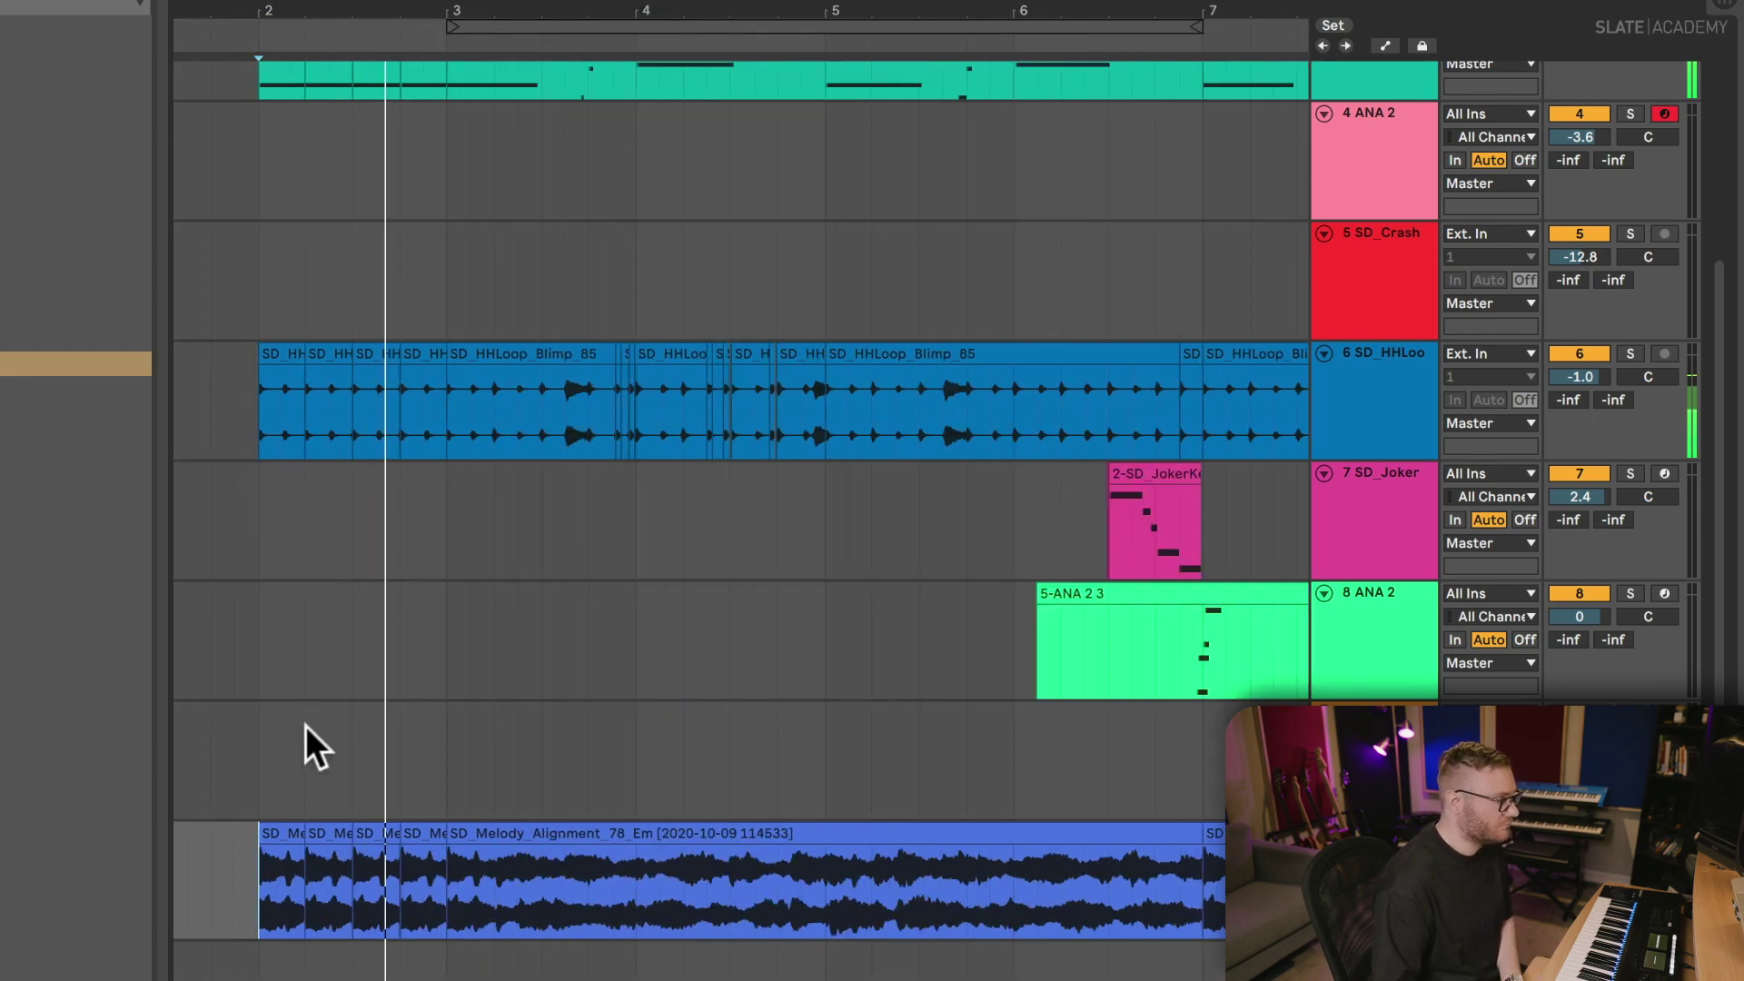
{"action": "left_click", "coordinate": [283, 736]}
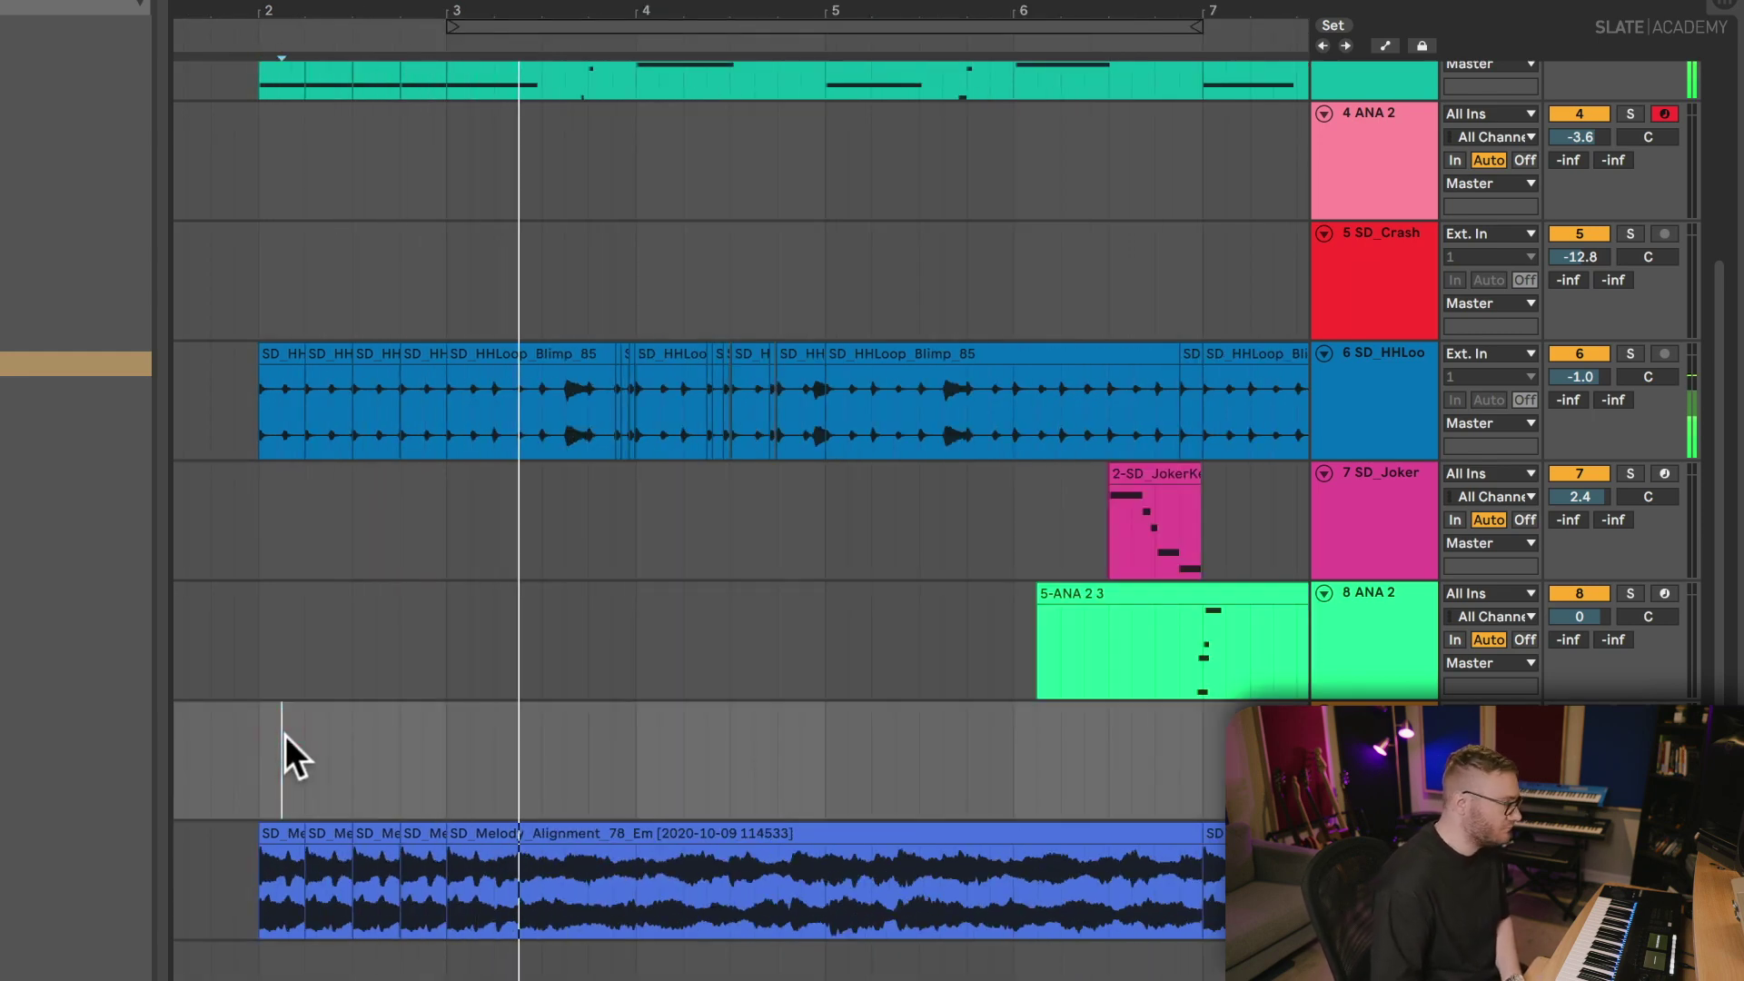
- Automate the kHs Filter cutoff on melody track 10 to ramp up across bar 2 to 1.00 at bar 3, and audition it
{"action": "left_click", "coordinate": [264, 874]}
{"action": "key", "text": "a"}
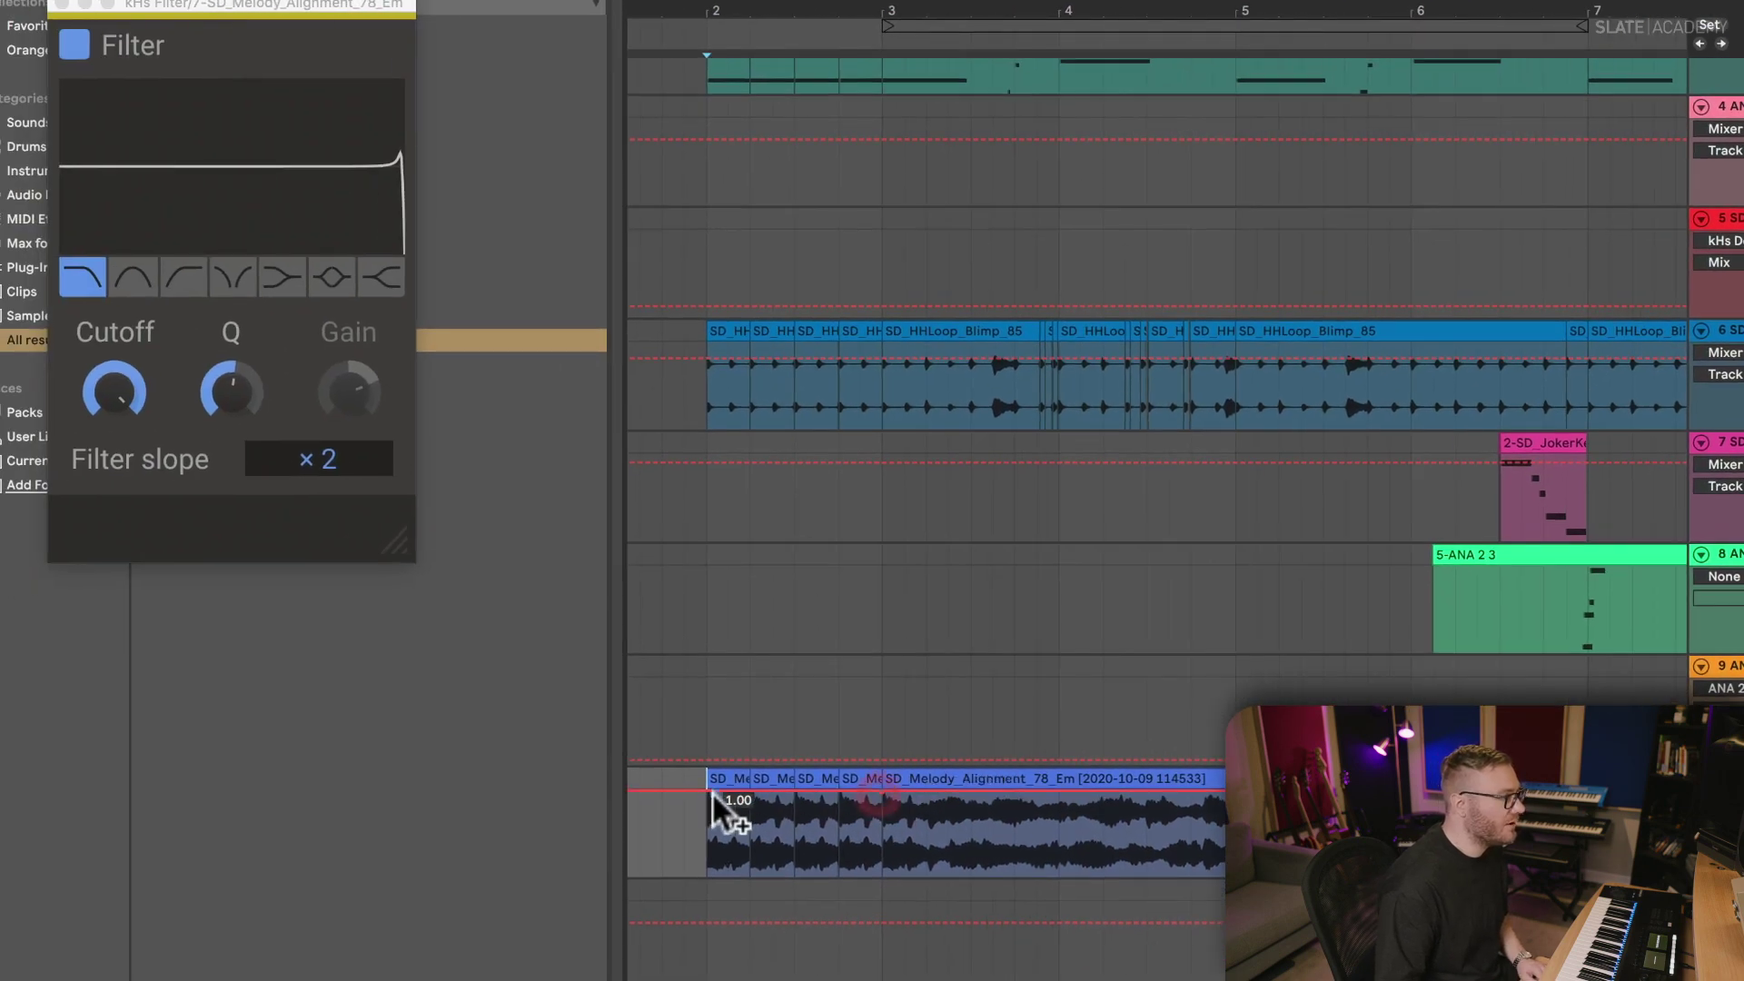
{"action": "key", "text": "space"}
{"action": "left_click_drag", "start_coordinate": [705, 790], "coordinate": [707, 837]}
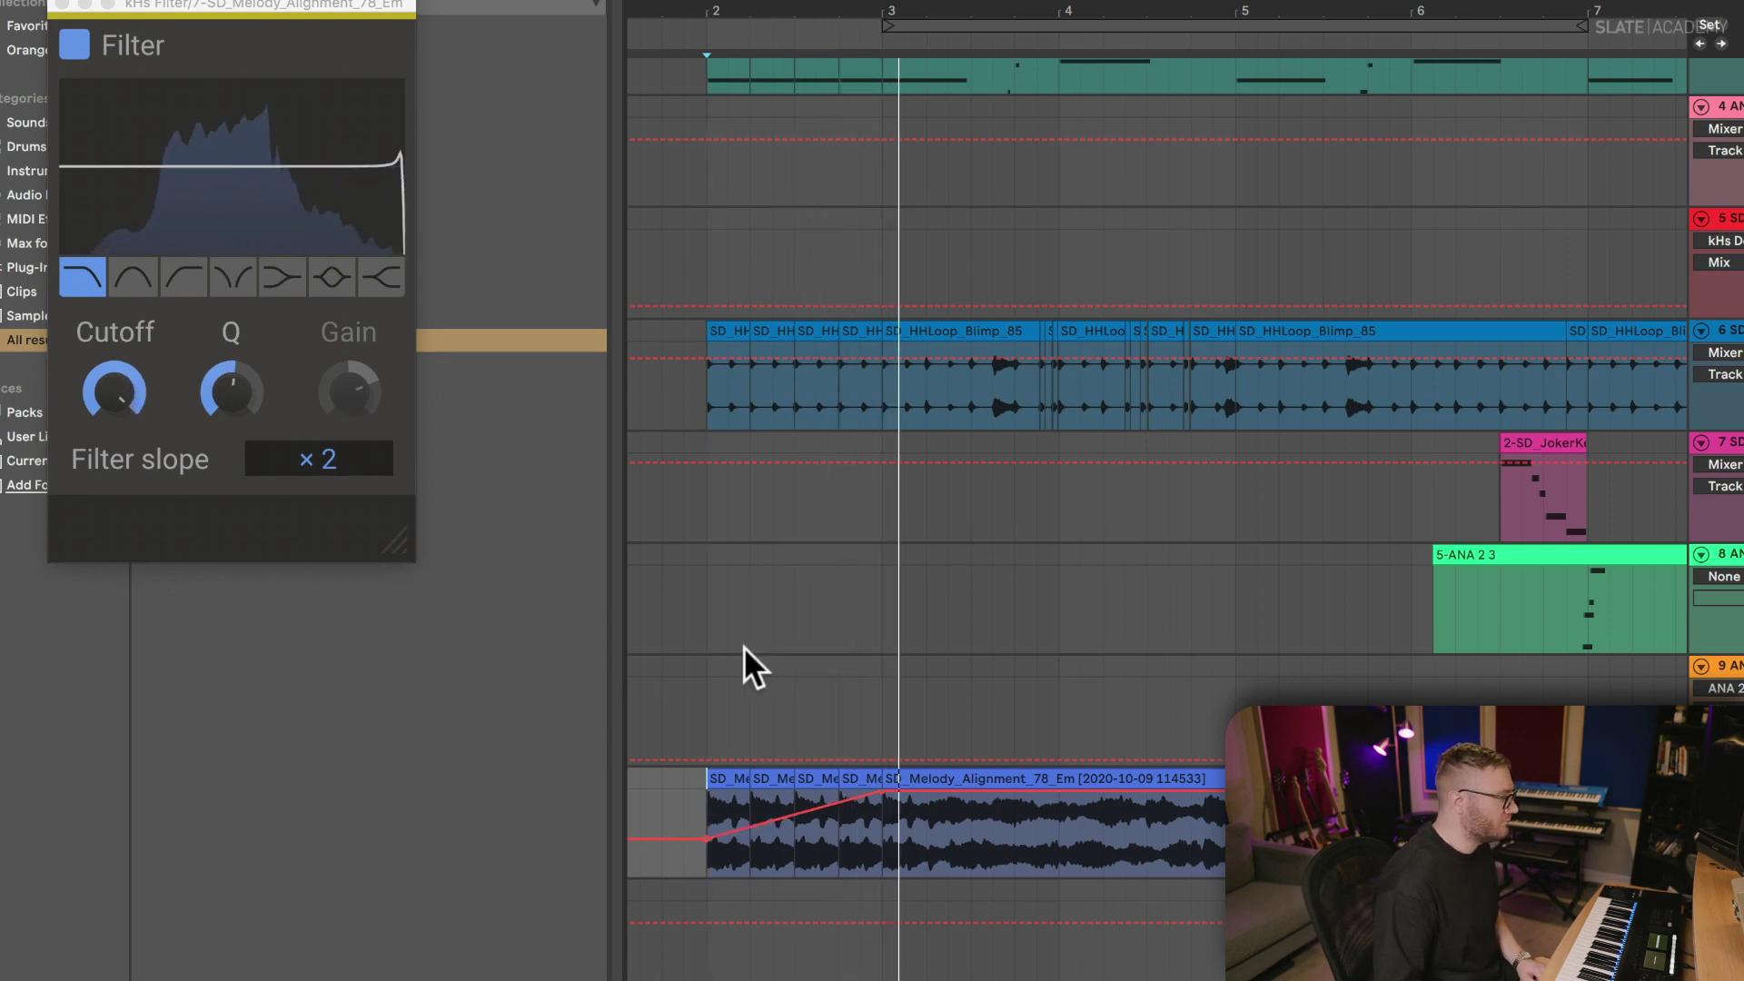
{"action": "key", "text": "a"}
{"action": "left_click", "coordinate": [681, 711]}
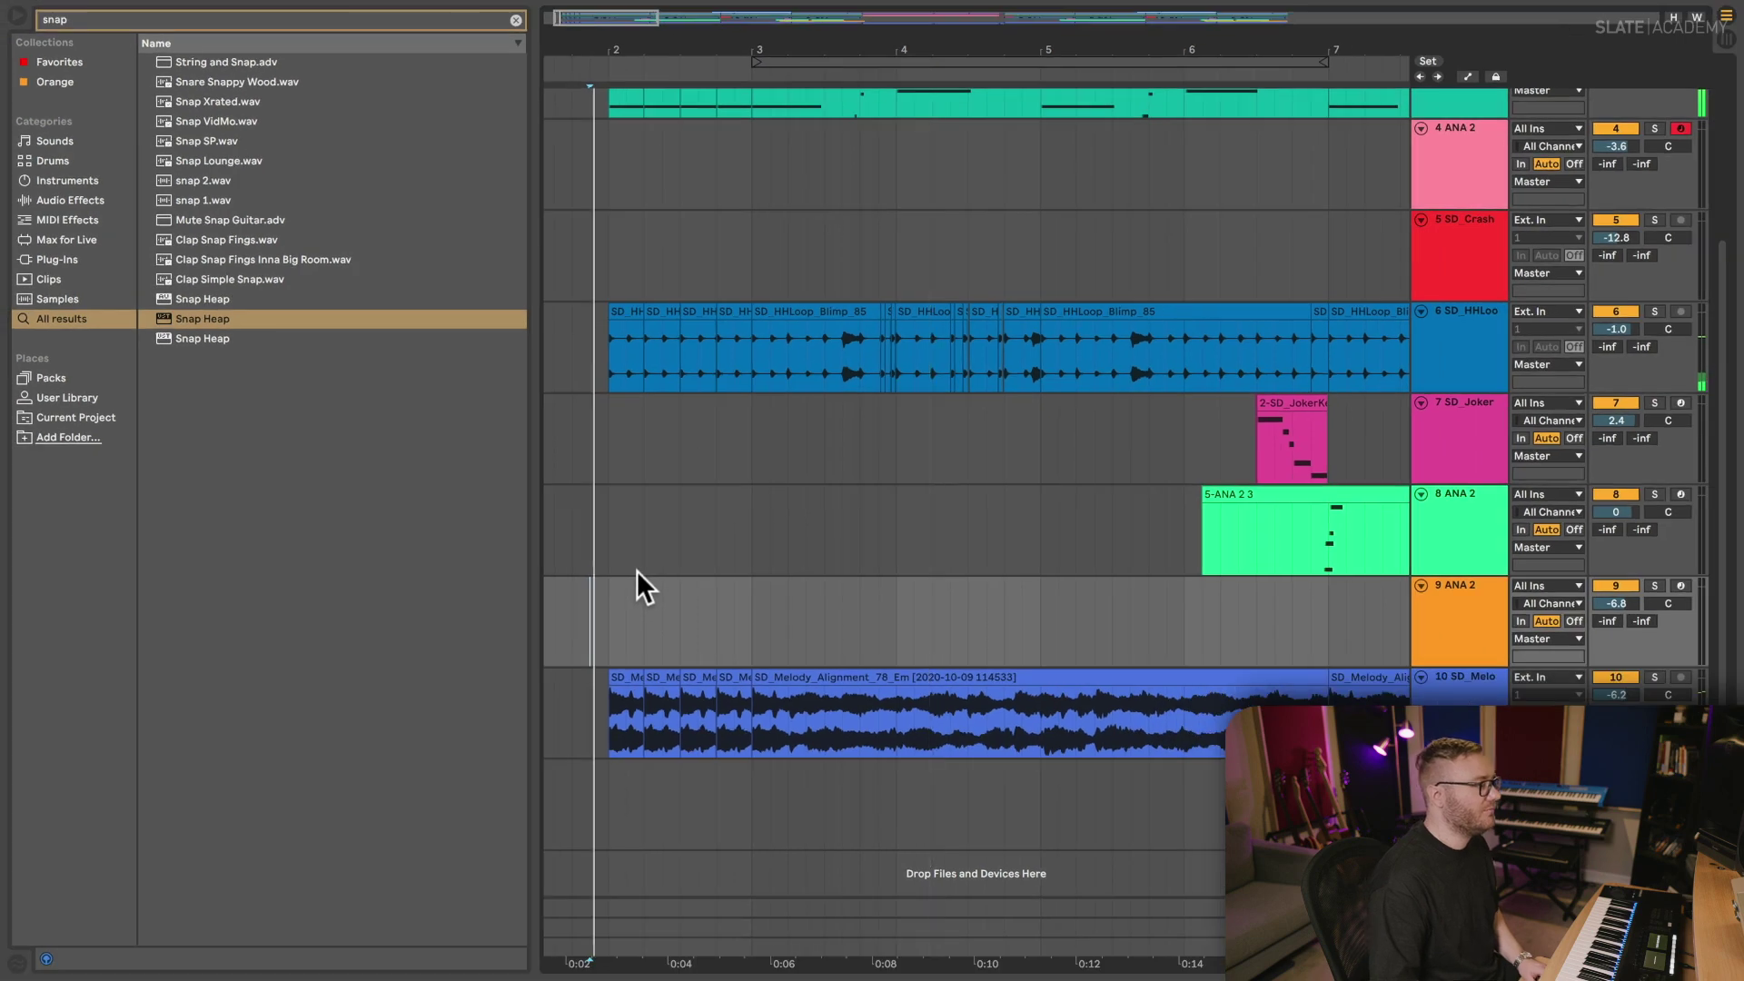
{"action": "scroll", "coordinate": [635, 570], "scroll_direction": "up", "scroll_amount": 5}
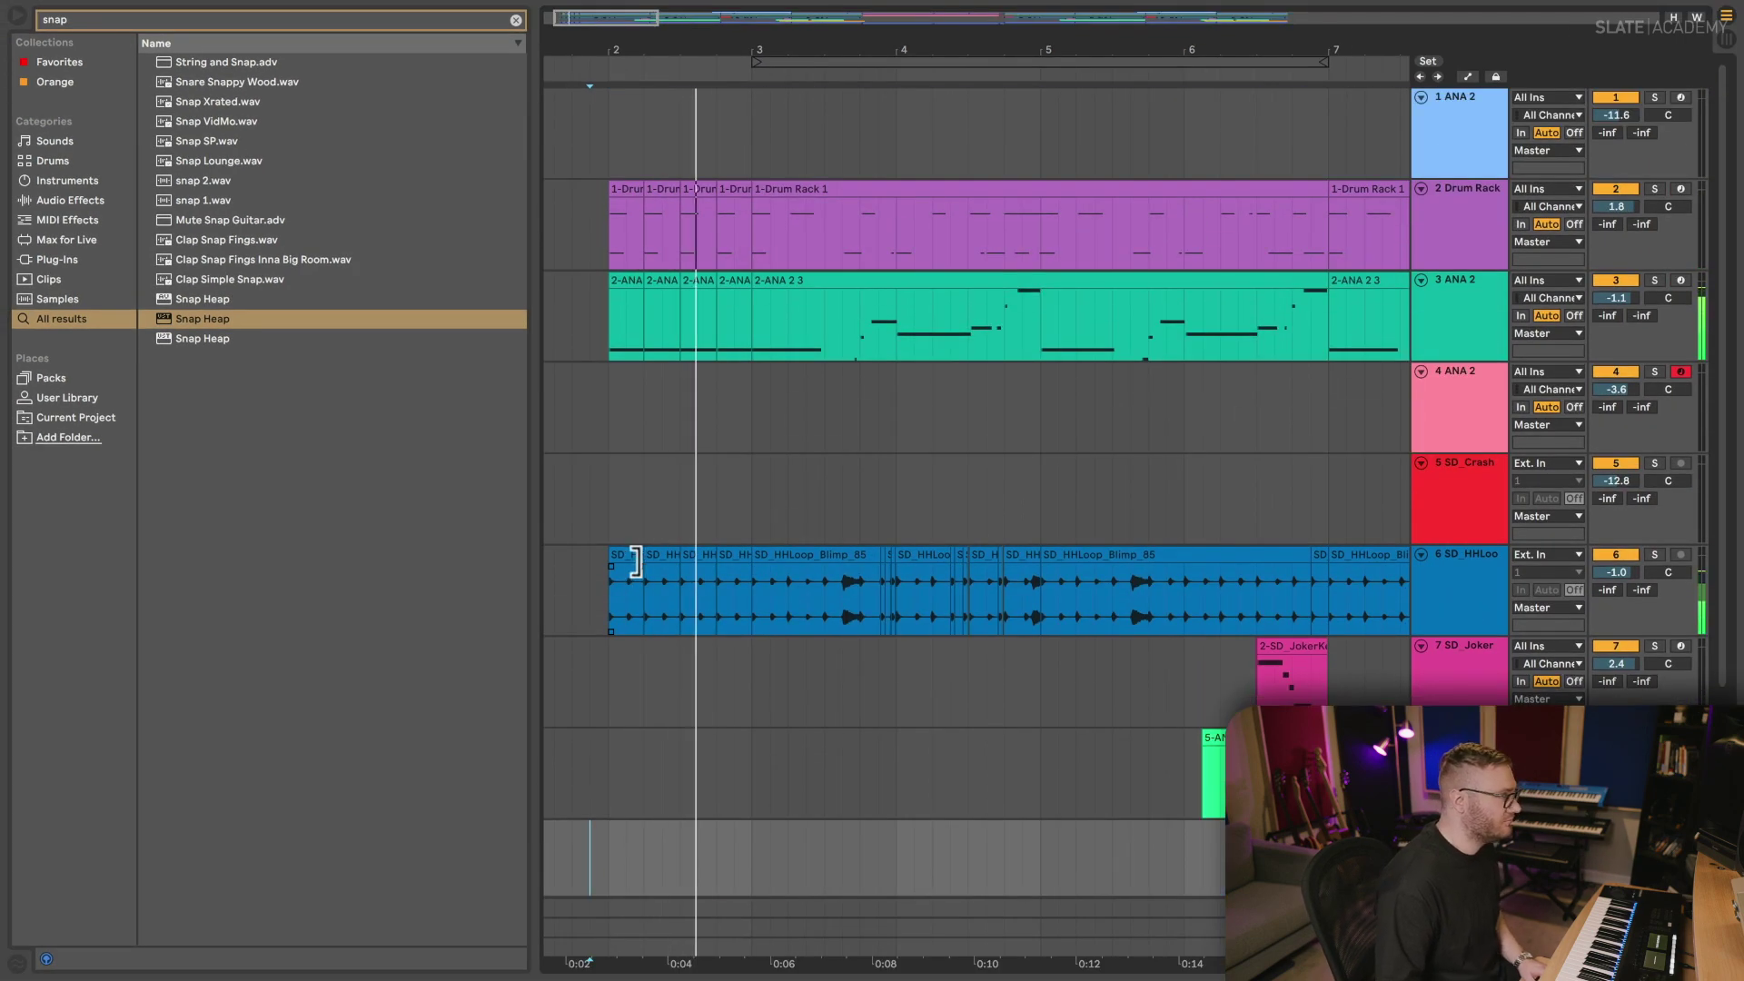
- Search for "khs fil" and add the kHs Filter effect to the hi-hat loop on track 6
{"action": "left_click", "coordinate": [610, 596]}
{"action": "key", "text": "space"}
{"action": "key", "text": "a"}
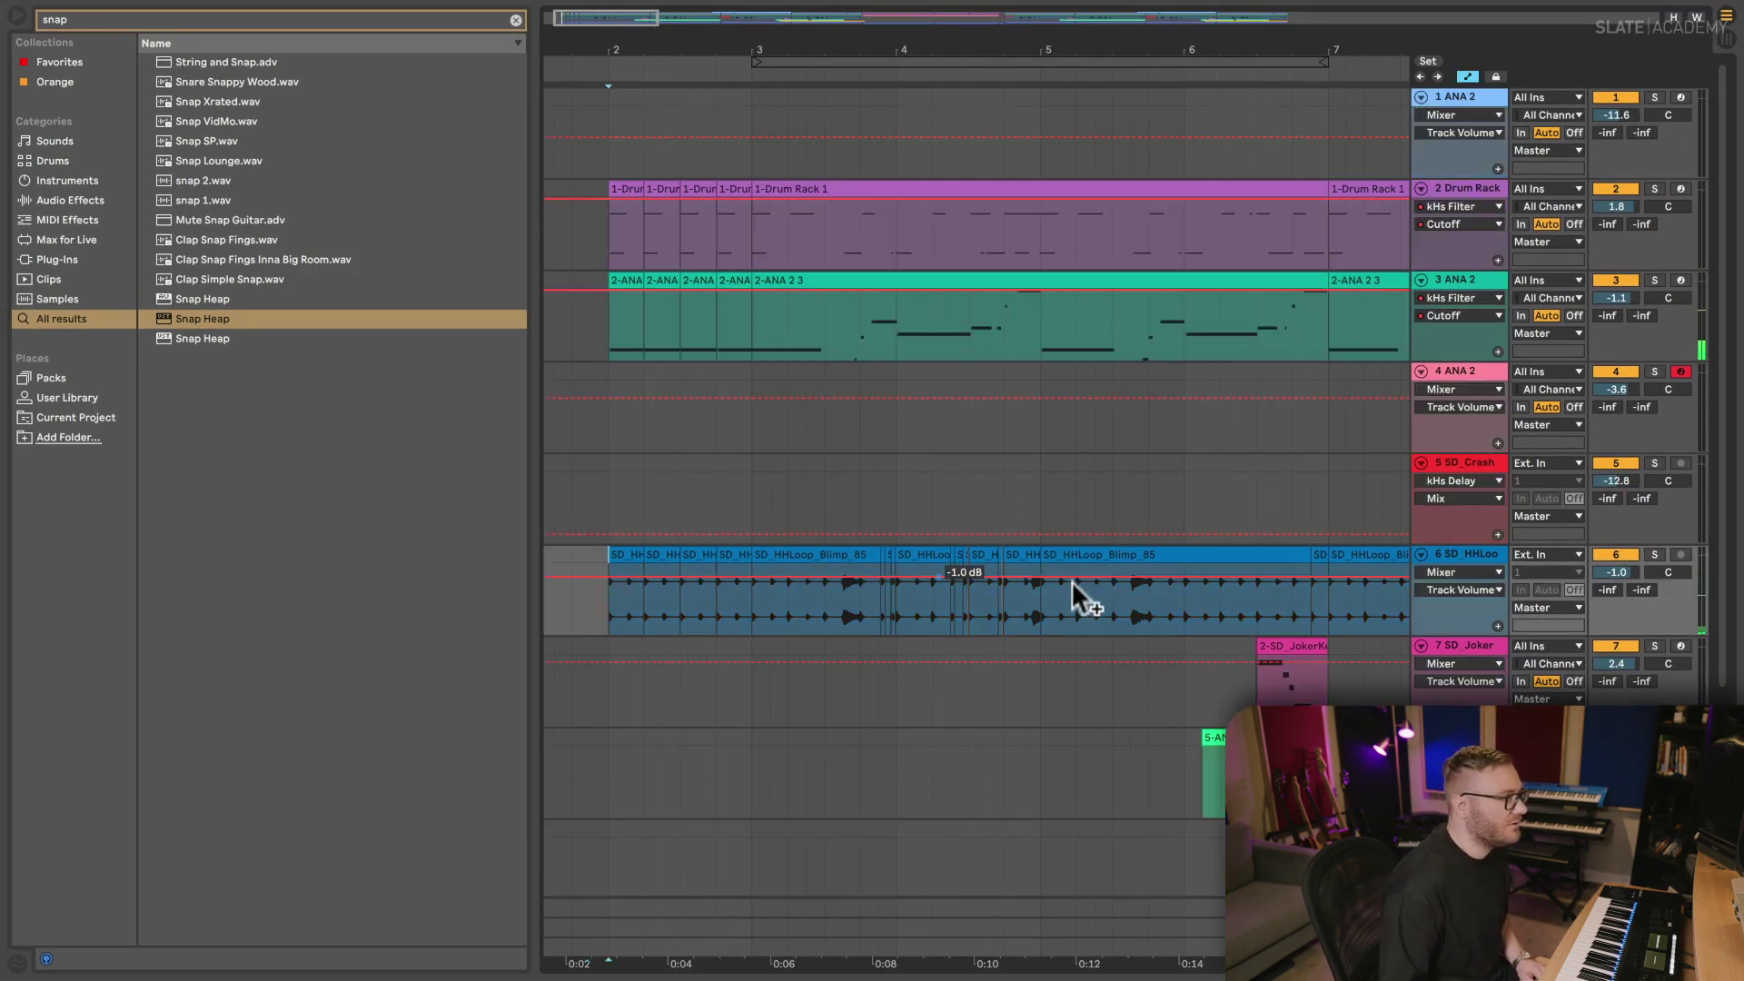
{"action": "key", "text": "a"}
{"action": "left_click", "coordinate": [1451, 548]}
{"action": "key", "text": "shift+Tab"}
{"action": "key", "text": "super+f"}
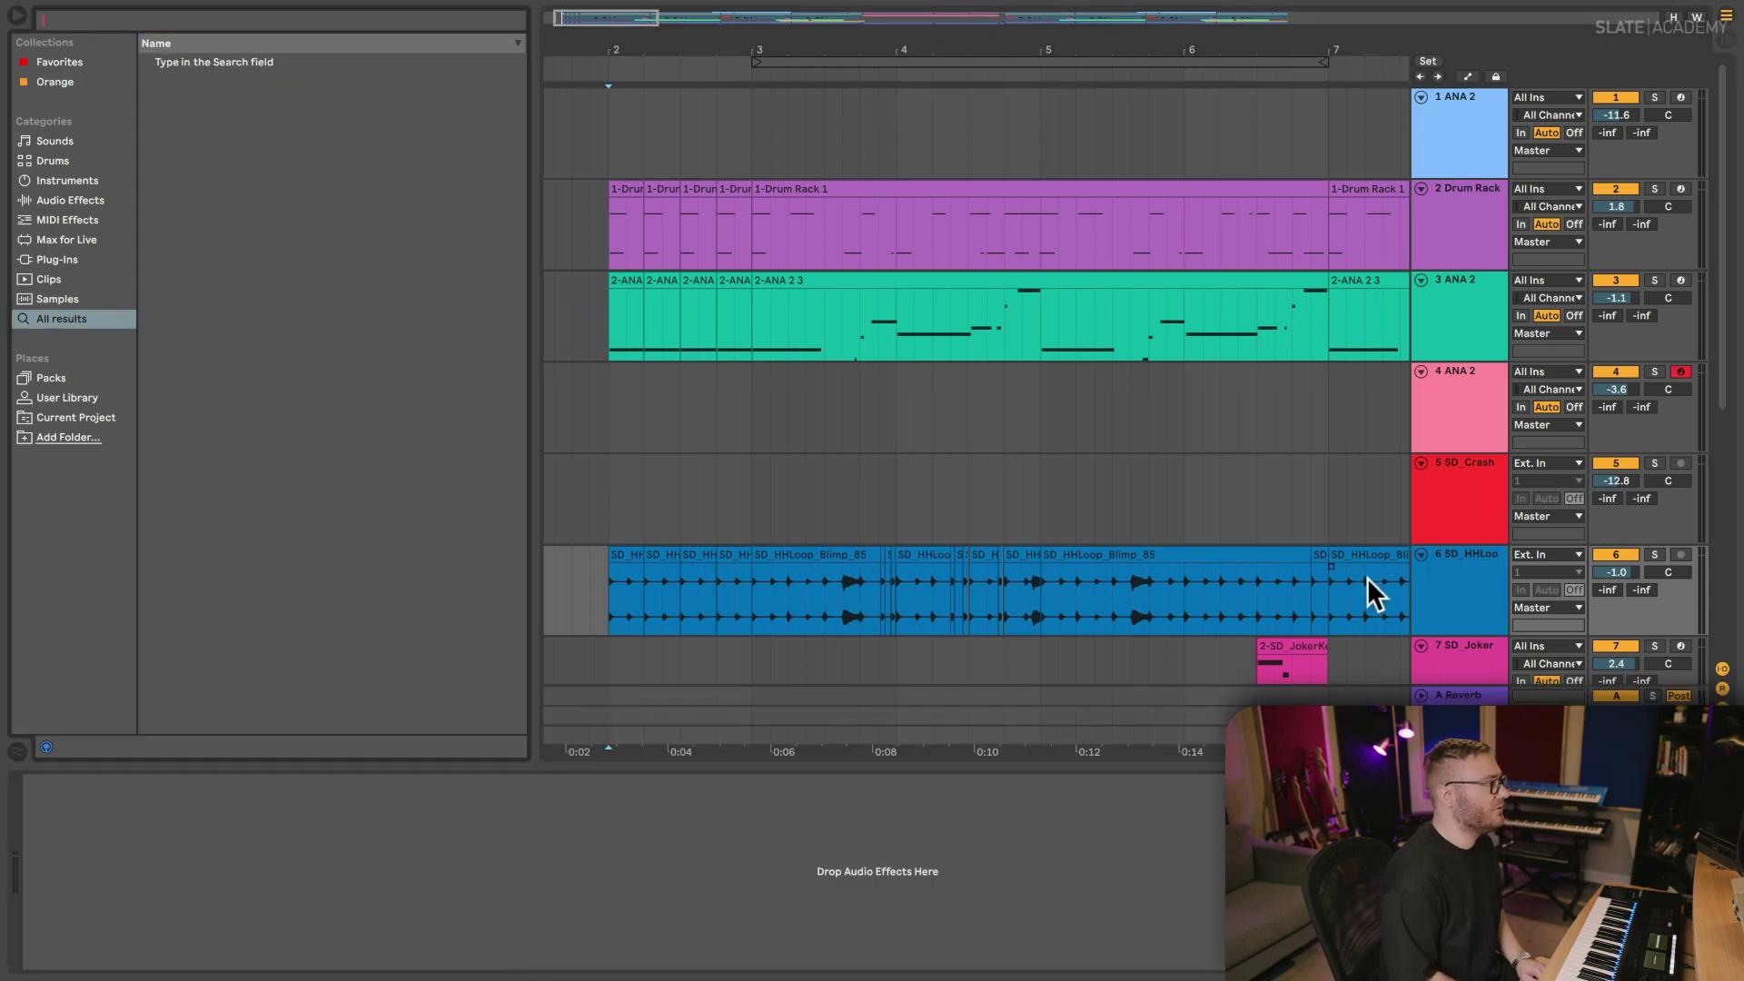
{"action": "type", "text": "khs fil"}
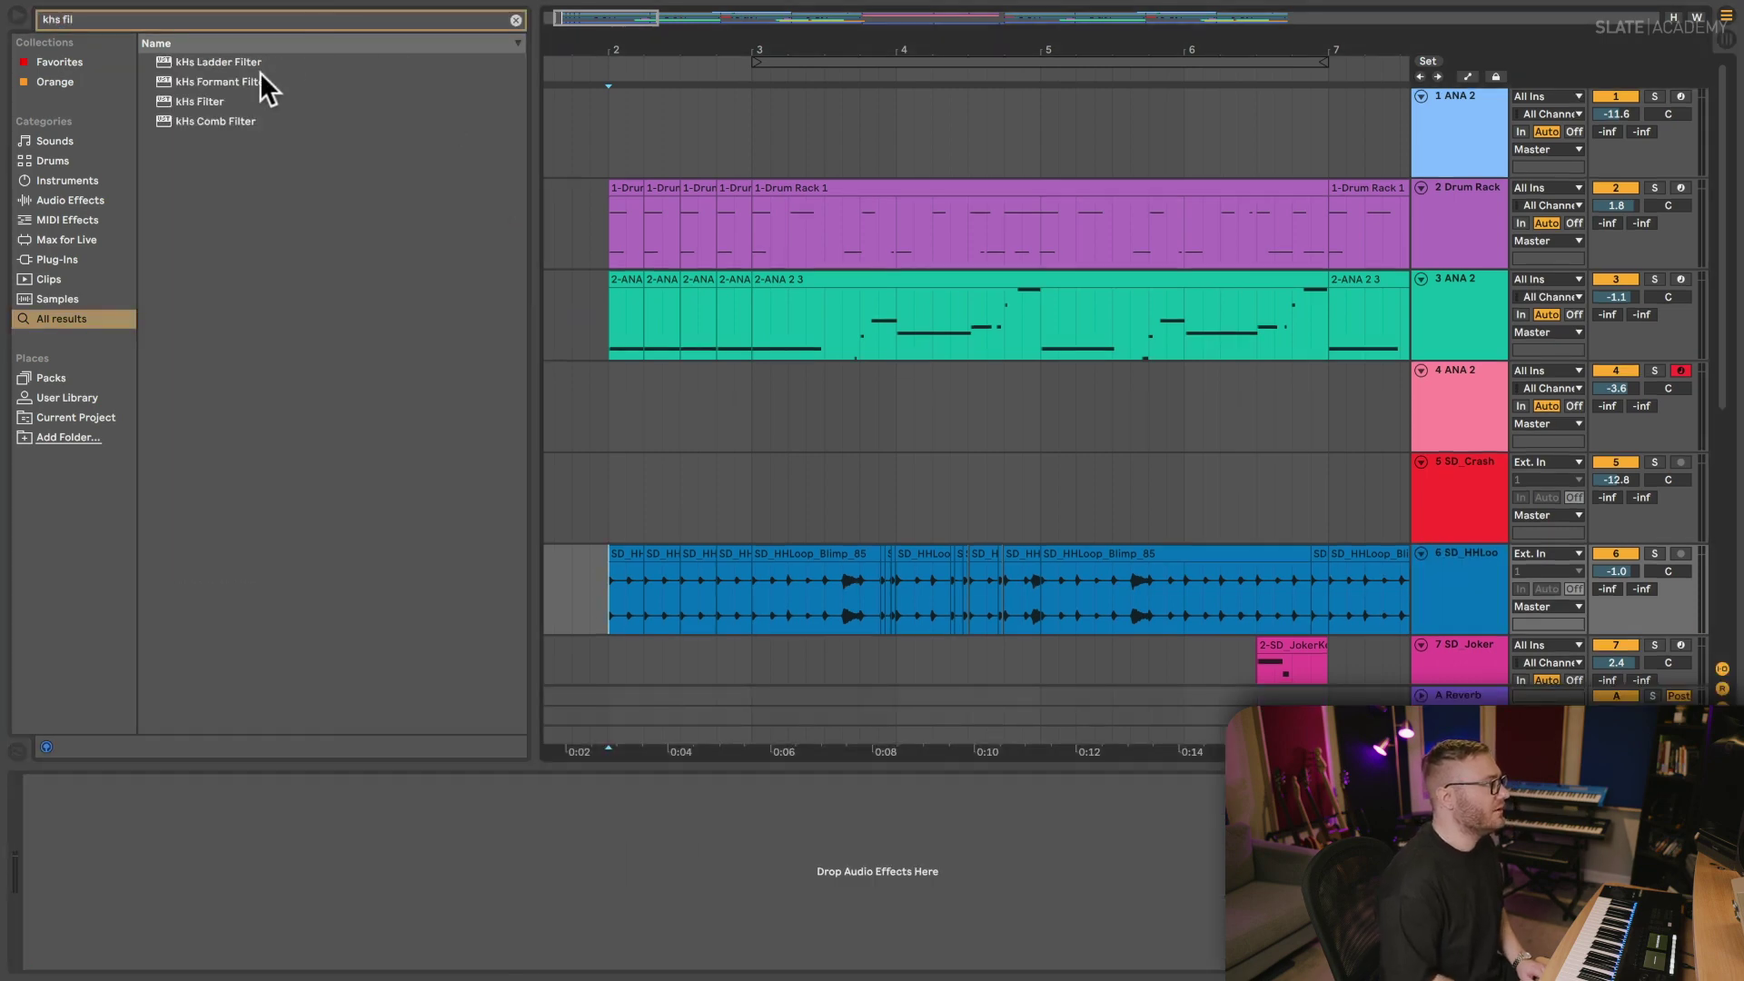
{"action": "double_click", "coordinate": [232, 100]}
- Adjust the hi-hat filter's cutoff to about 0.55 and fine-tune its Q during playback from bar 2
{"action": "left_click", "coordinate": [603, 576]}
{"action": "key", "text": "space"}
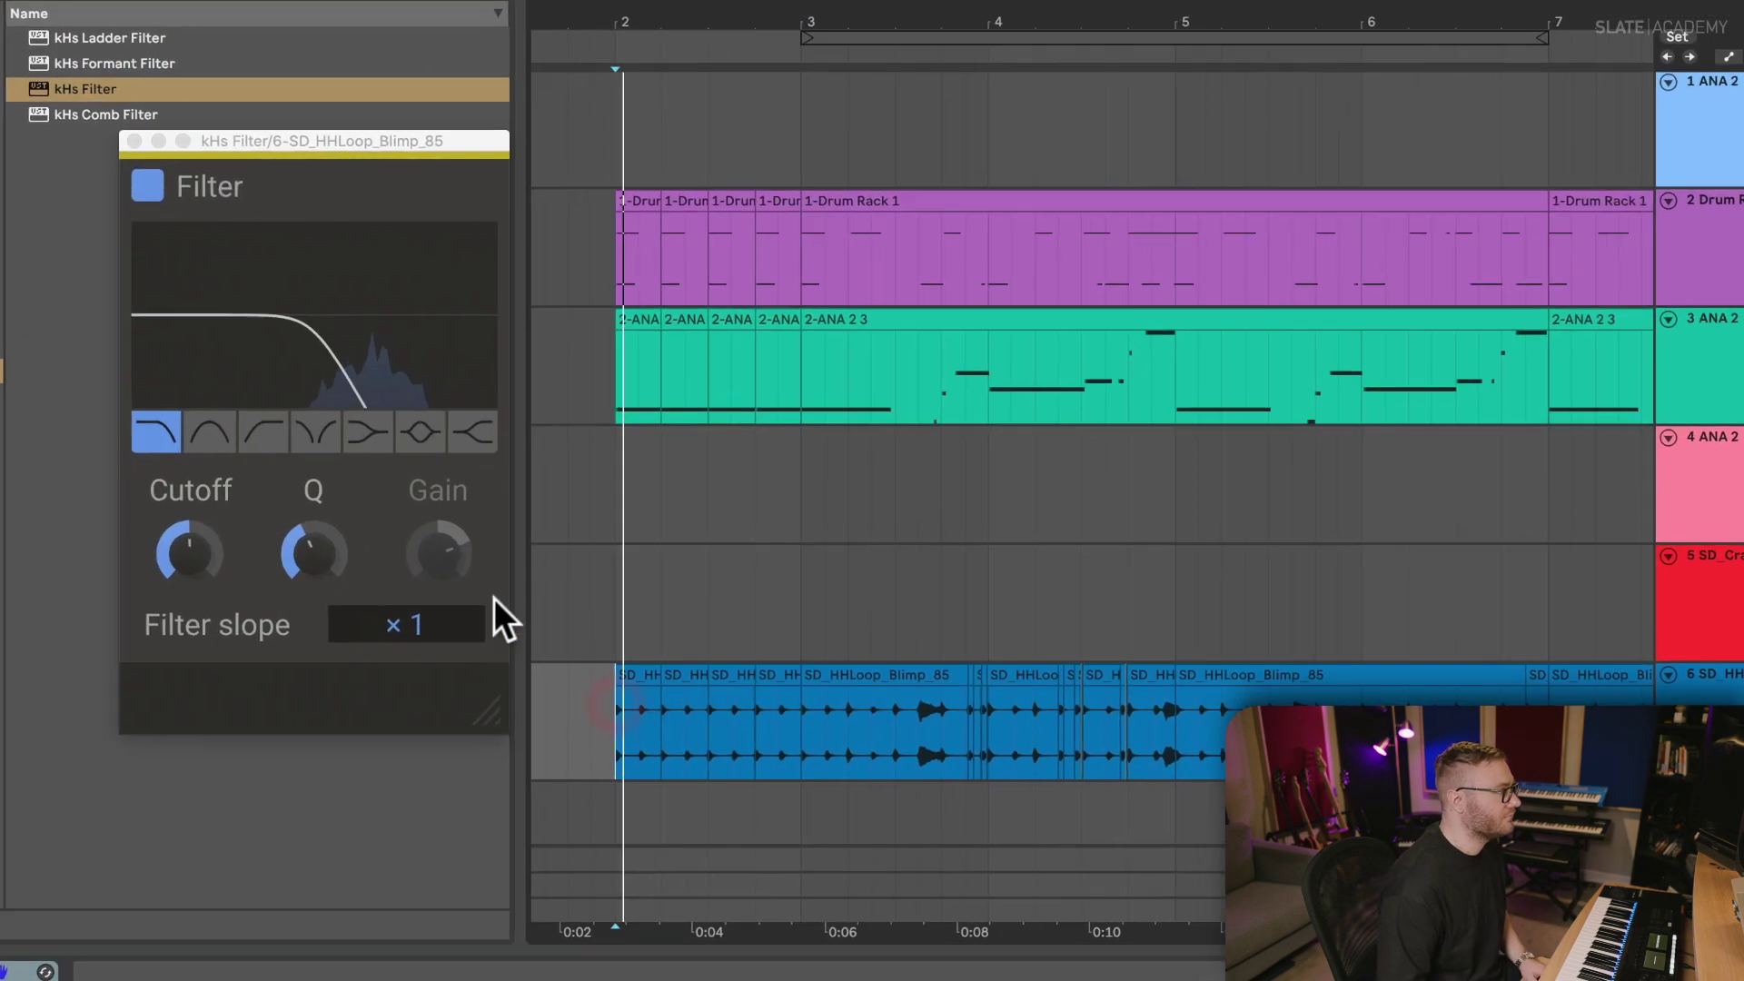
{"action": "left_click_drag", "start_coordinate": [378, 465], "coordinate": [378, 443]}
{"action": "left_click_drag", "start_coordinate": [185, 556], "coordinate": [185, 547]}
{"action": "left_click_drag", "start_coordinate": [319, 572], "coordinate": [318, 587]}
- Automate the hi-hat filter's cutoff to rise from 0.54 at bar 2 to fully open at bar 3, audition it and close the filter
{"action": "key", "text": "a"}
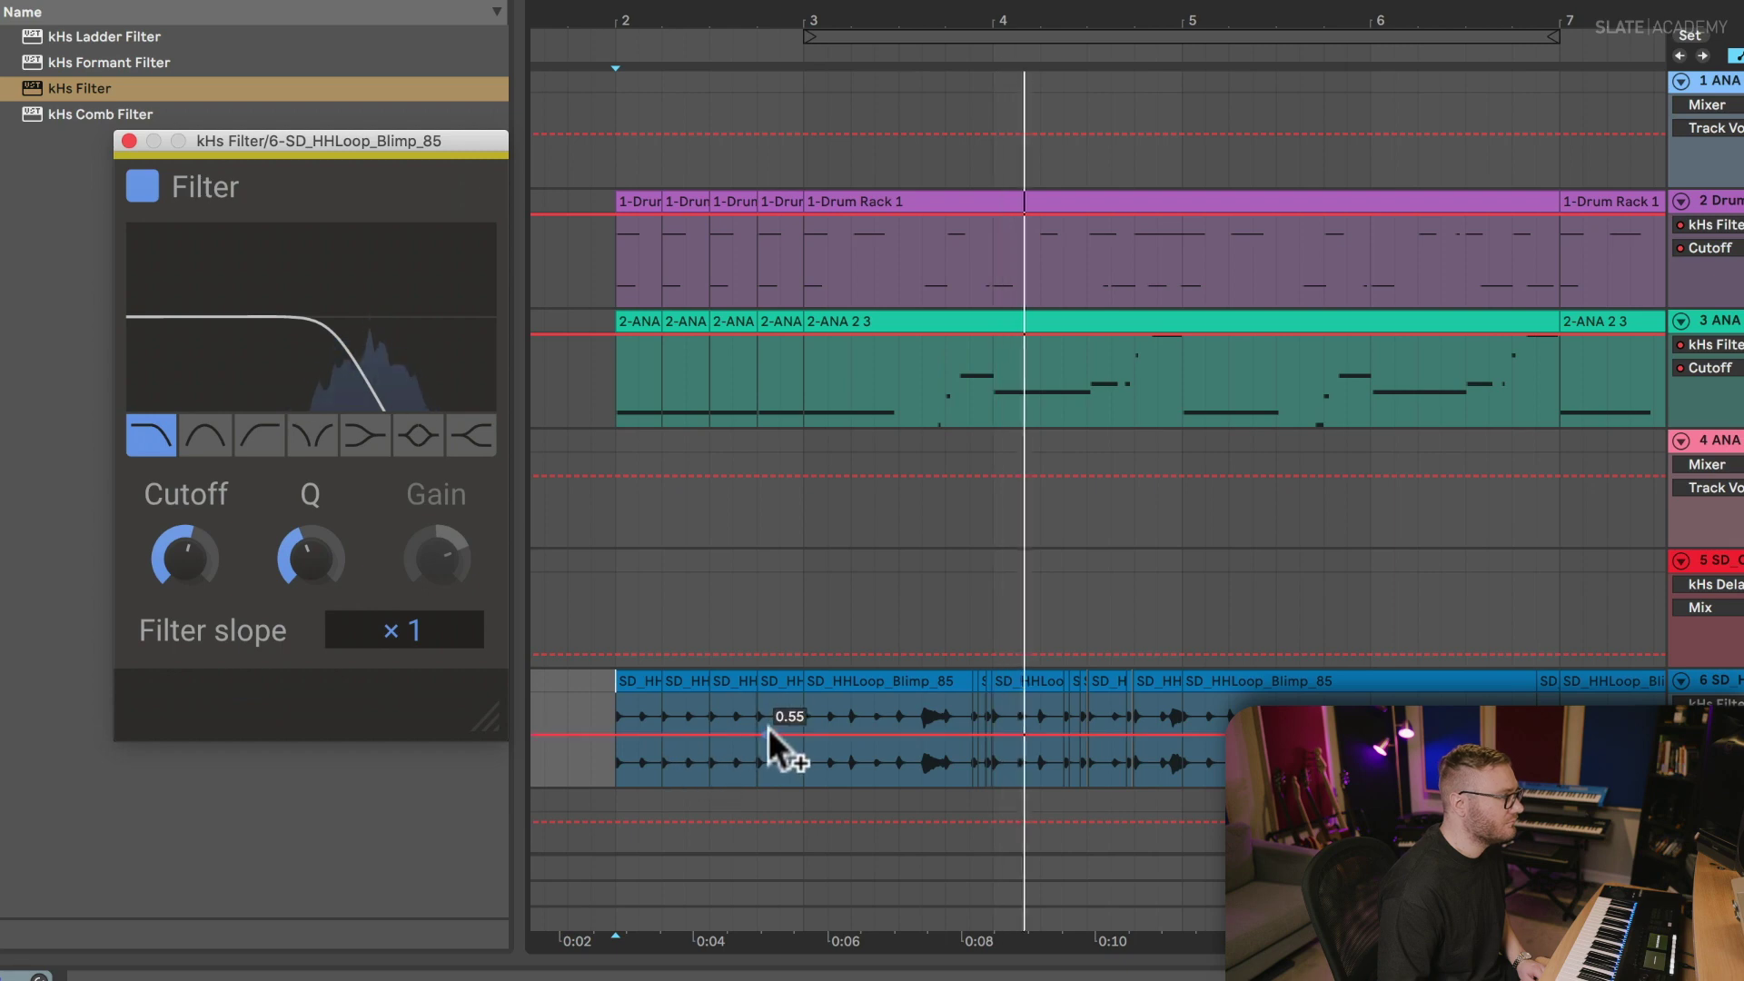
{"action": "left_click_drag", "start_coordinate": [801, 727], "coordinate": [803, 693]}
{"action": "left_click_drag", "start_coordinate": [619, 693], "coordinate": [615, 730]}
{"action": "left_click", "coordinate": [585, 755]}
{"action": "key", "text": "space"}
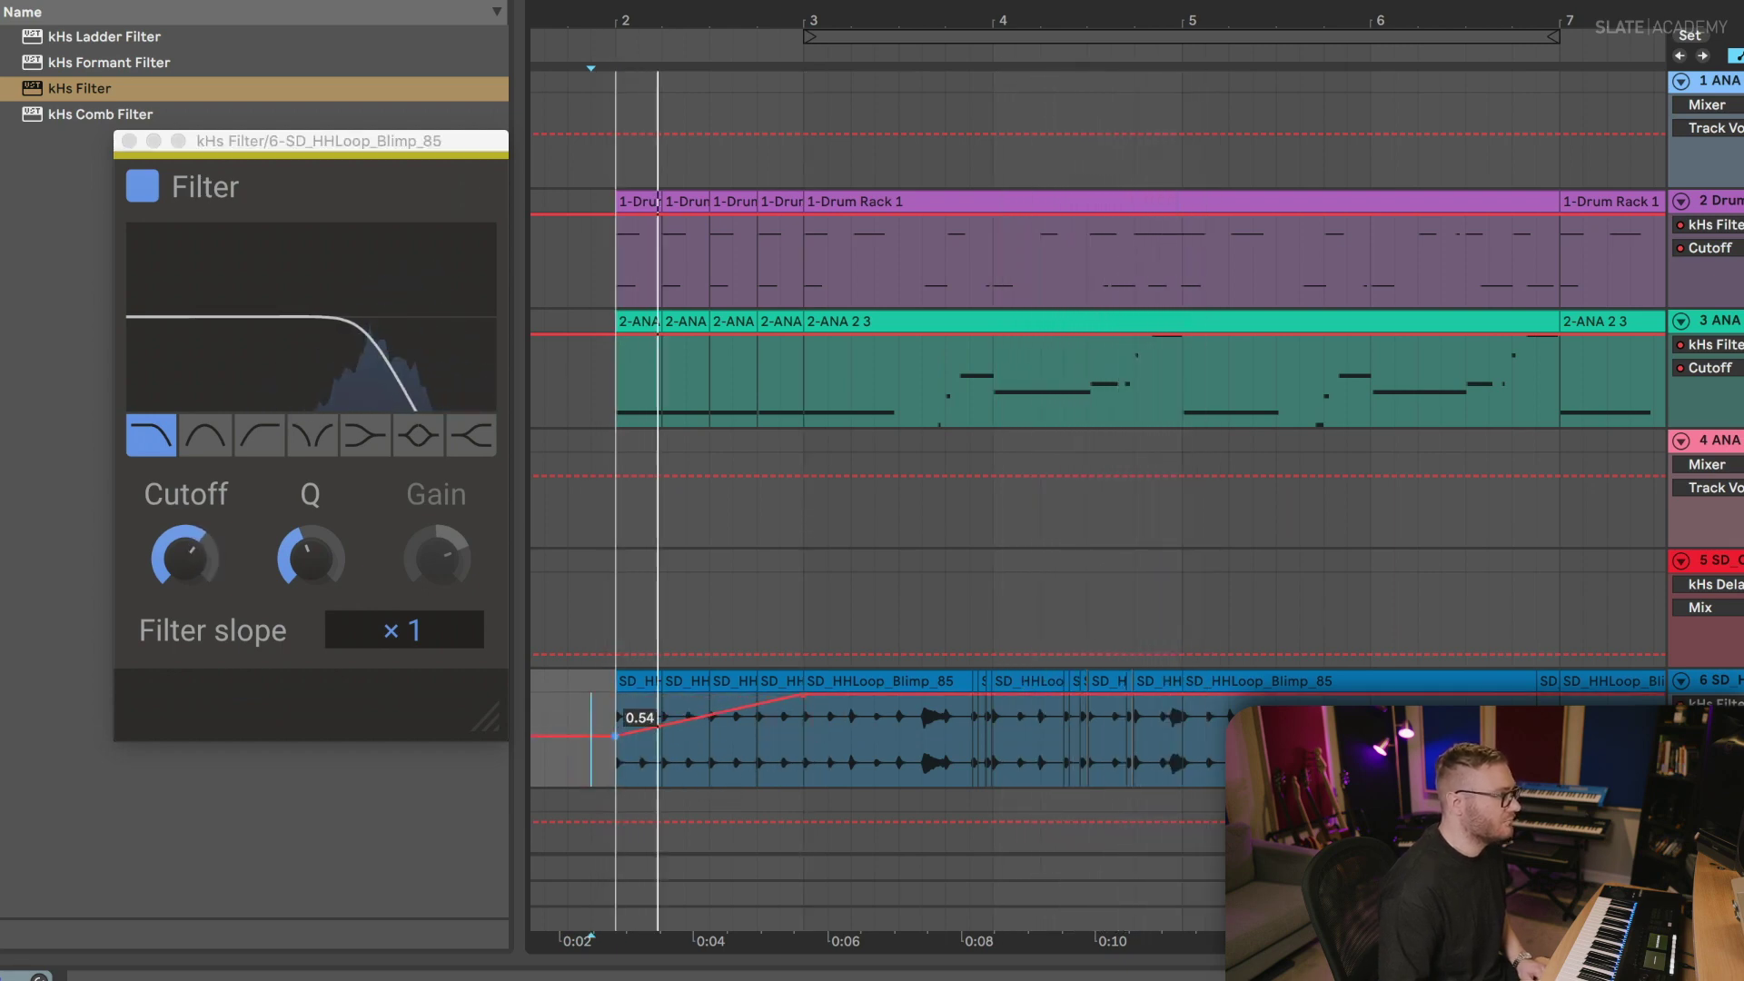
{"action": "key", "text": "a"}
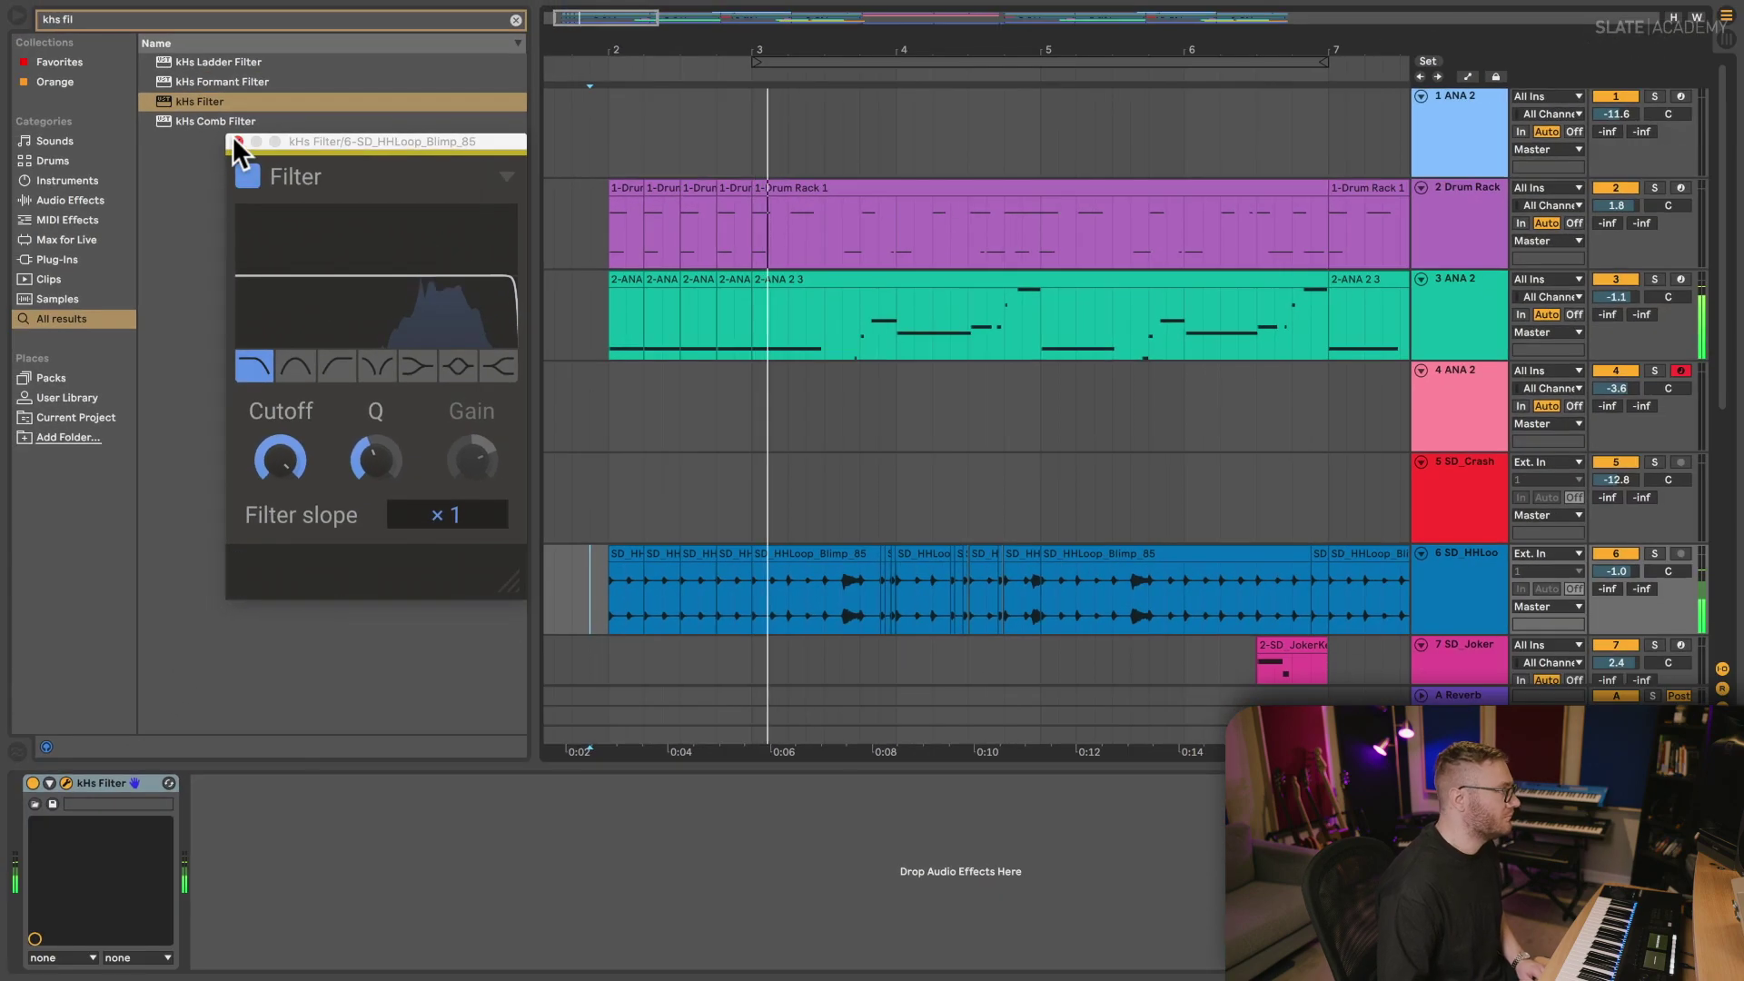
{"action": "left_click", "coordinate": [129, 141]}
- Copy the crash clip on track 5 from bar 11 to bar 3 and play the transition
{"action": "left_click", "coordinate": [576, 238]}
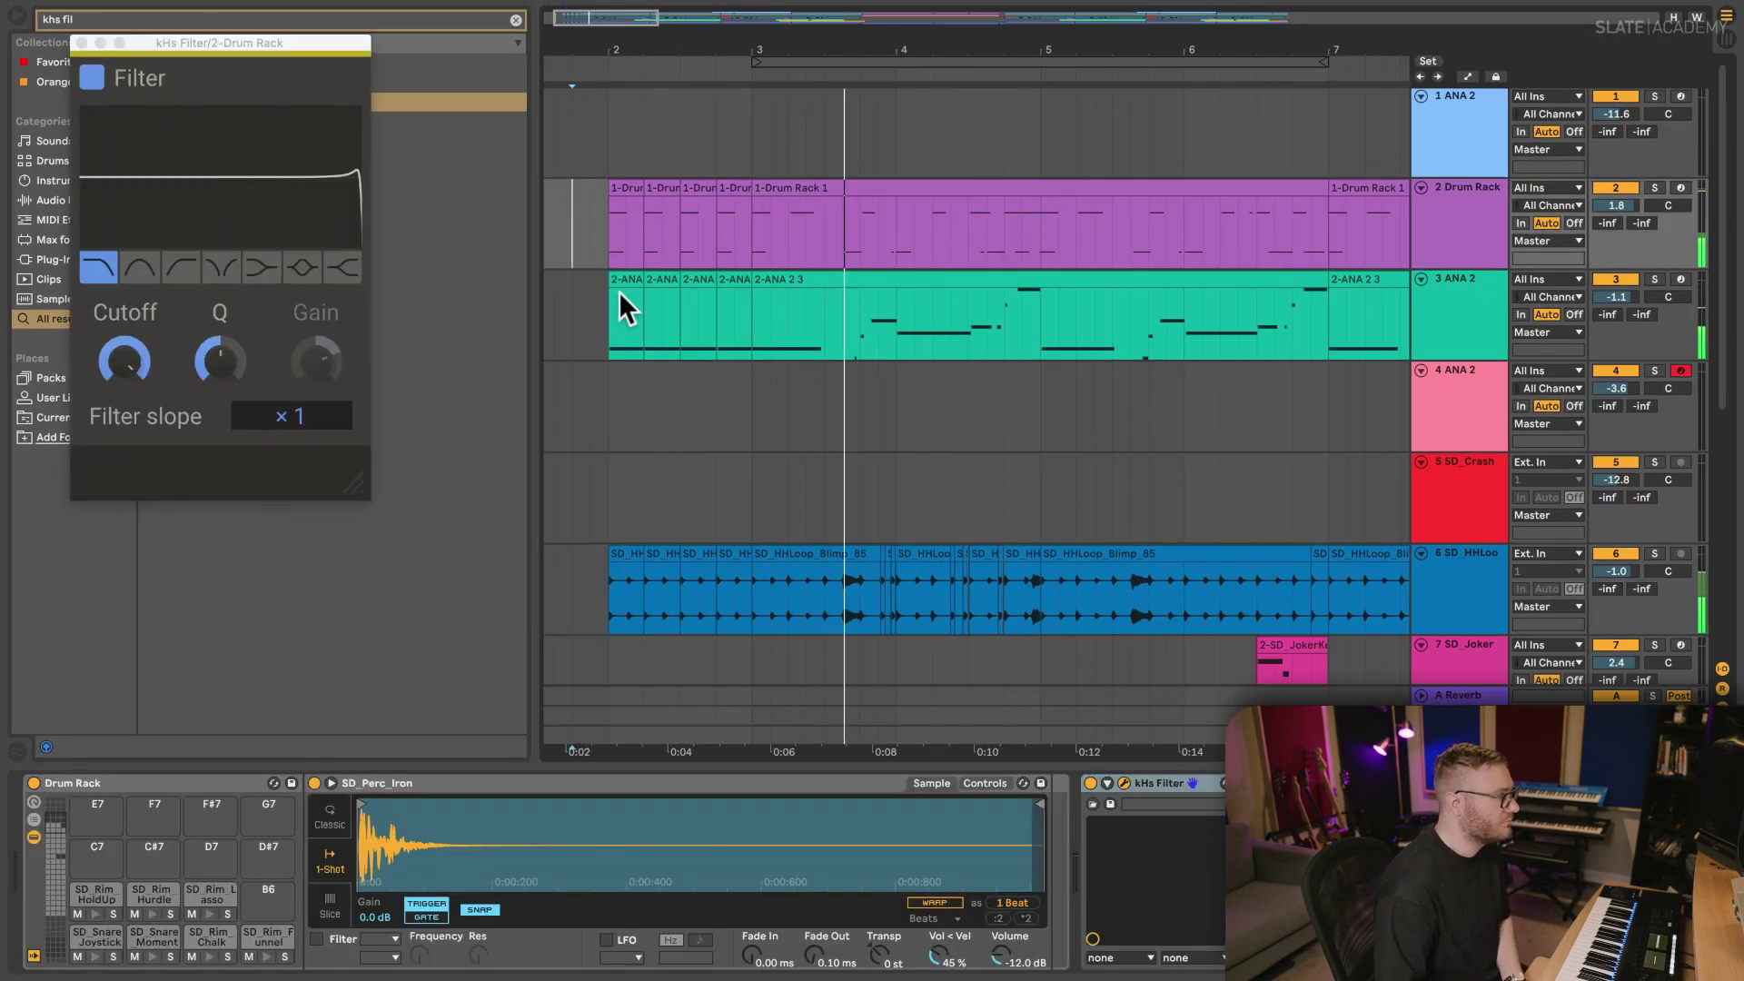
{"action": "key", "text": "minus"}
{"action": "key", "text": "minus"}
{"action": "key", "text": "minus"}
{"action": "scroll", "coordinate": [666, 387], "scroll_direction": "down", "scroll_amount": 5}
{"action": "scroll", "coordinate": [667, 387], "scroll_direction": "up", "scroll_amount": 5}
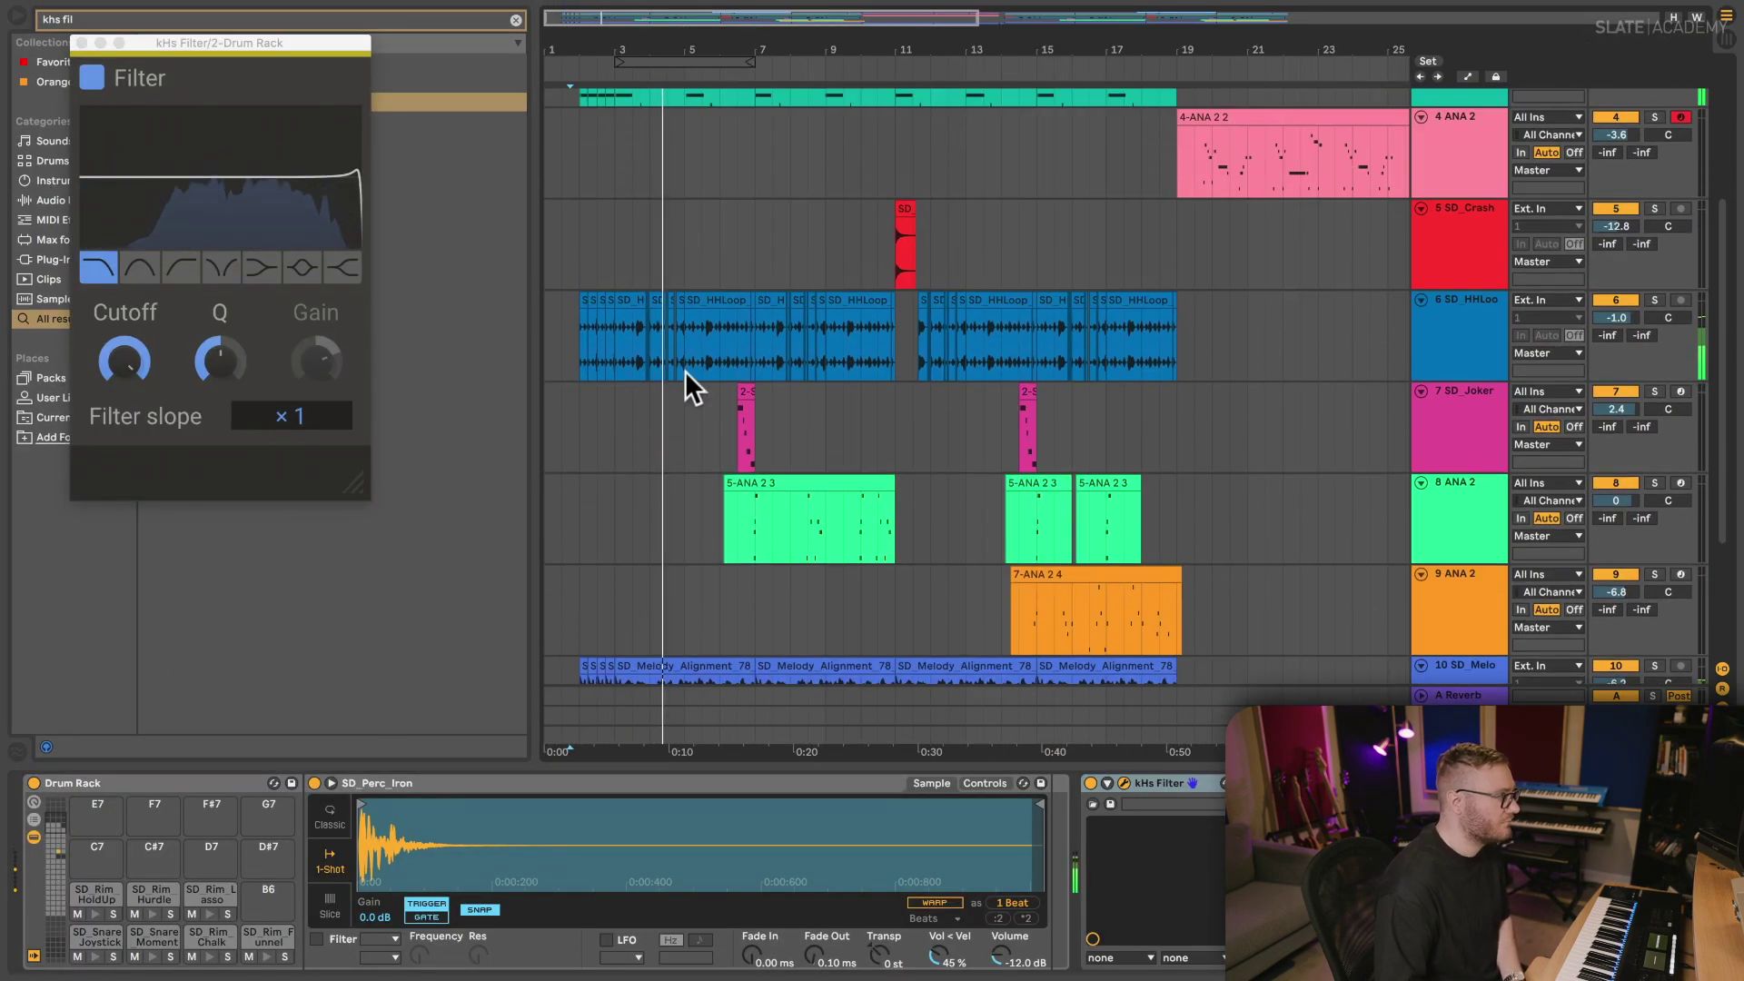
{"action": "left_click_drag", "start_coordinate": [897, 210], "coordinate": [588, 236]}
{"action": "key", "text": "space"}
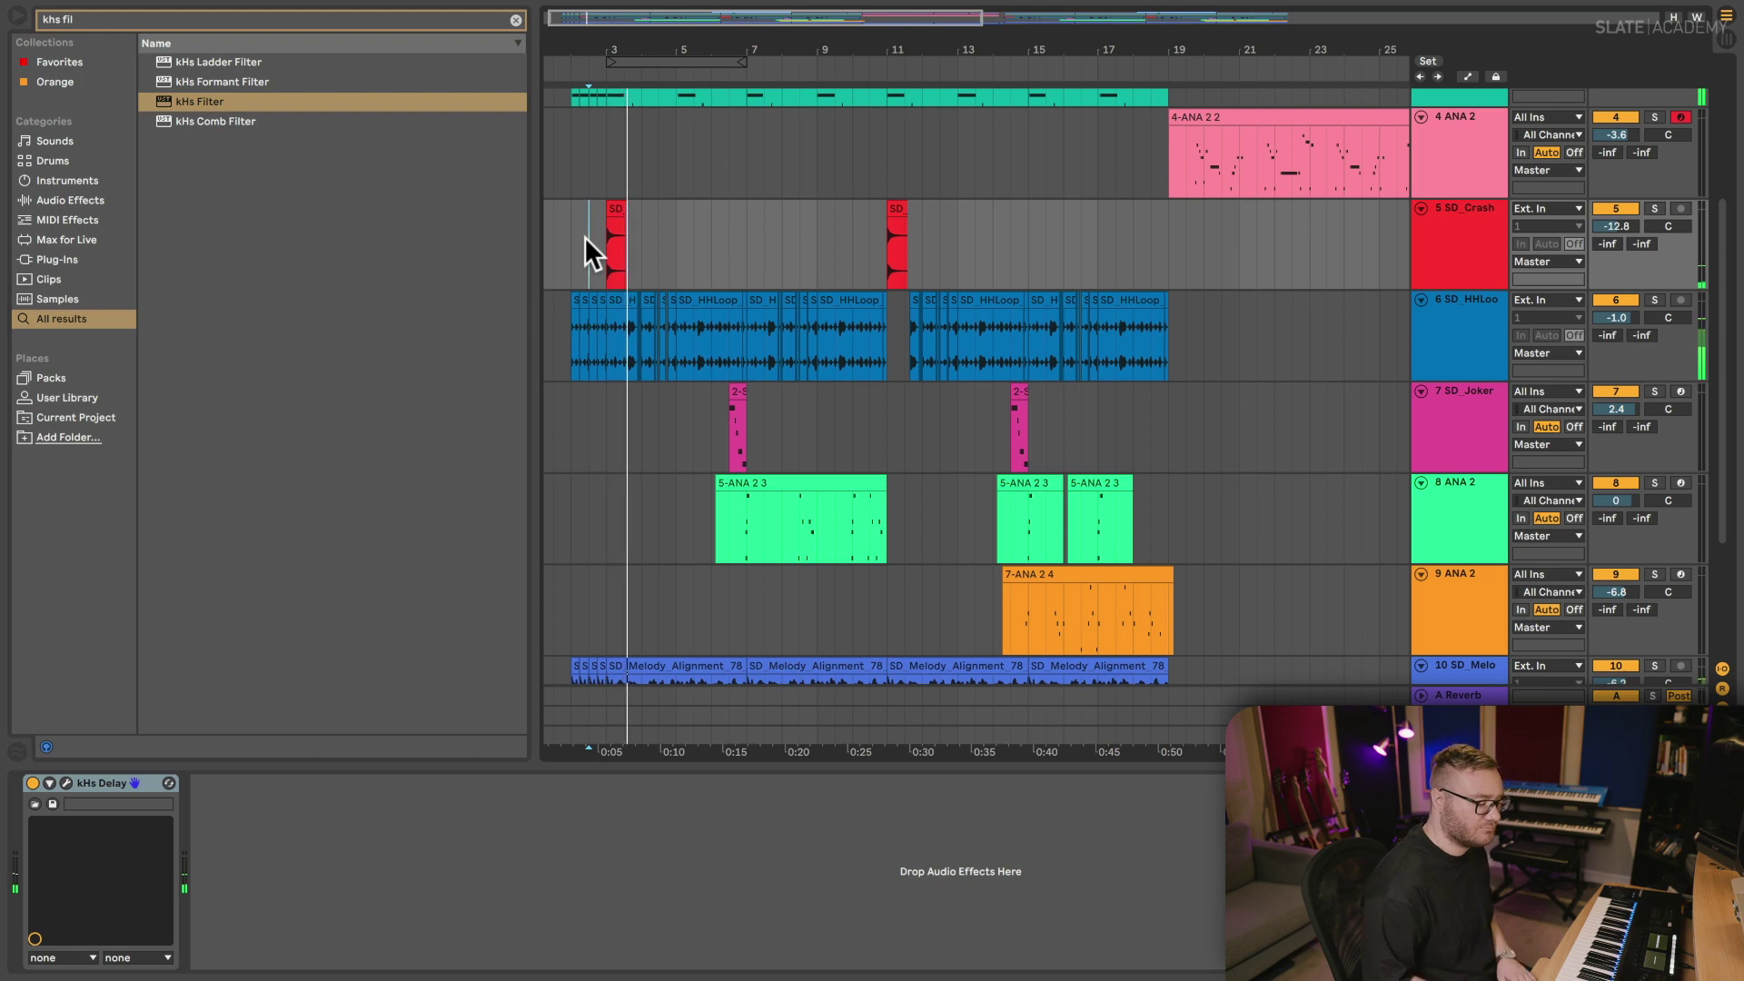
- Fit the full length and all tracks of the arrangement in view to review it during playback
{"action": "left_click", "coordinate": [701, 226]}
{"action": "key", "text": "w"}
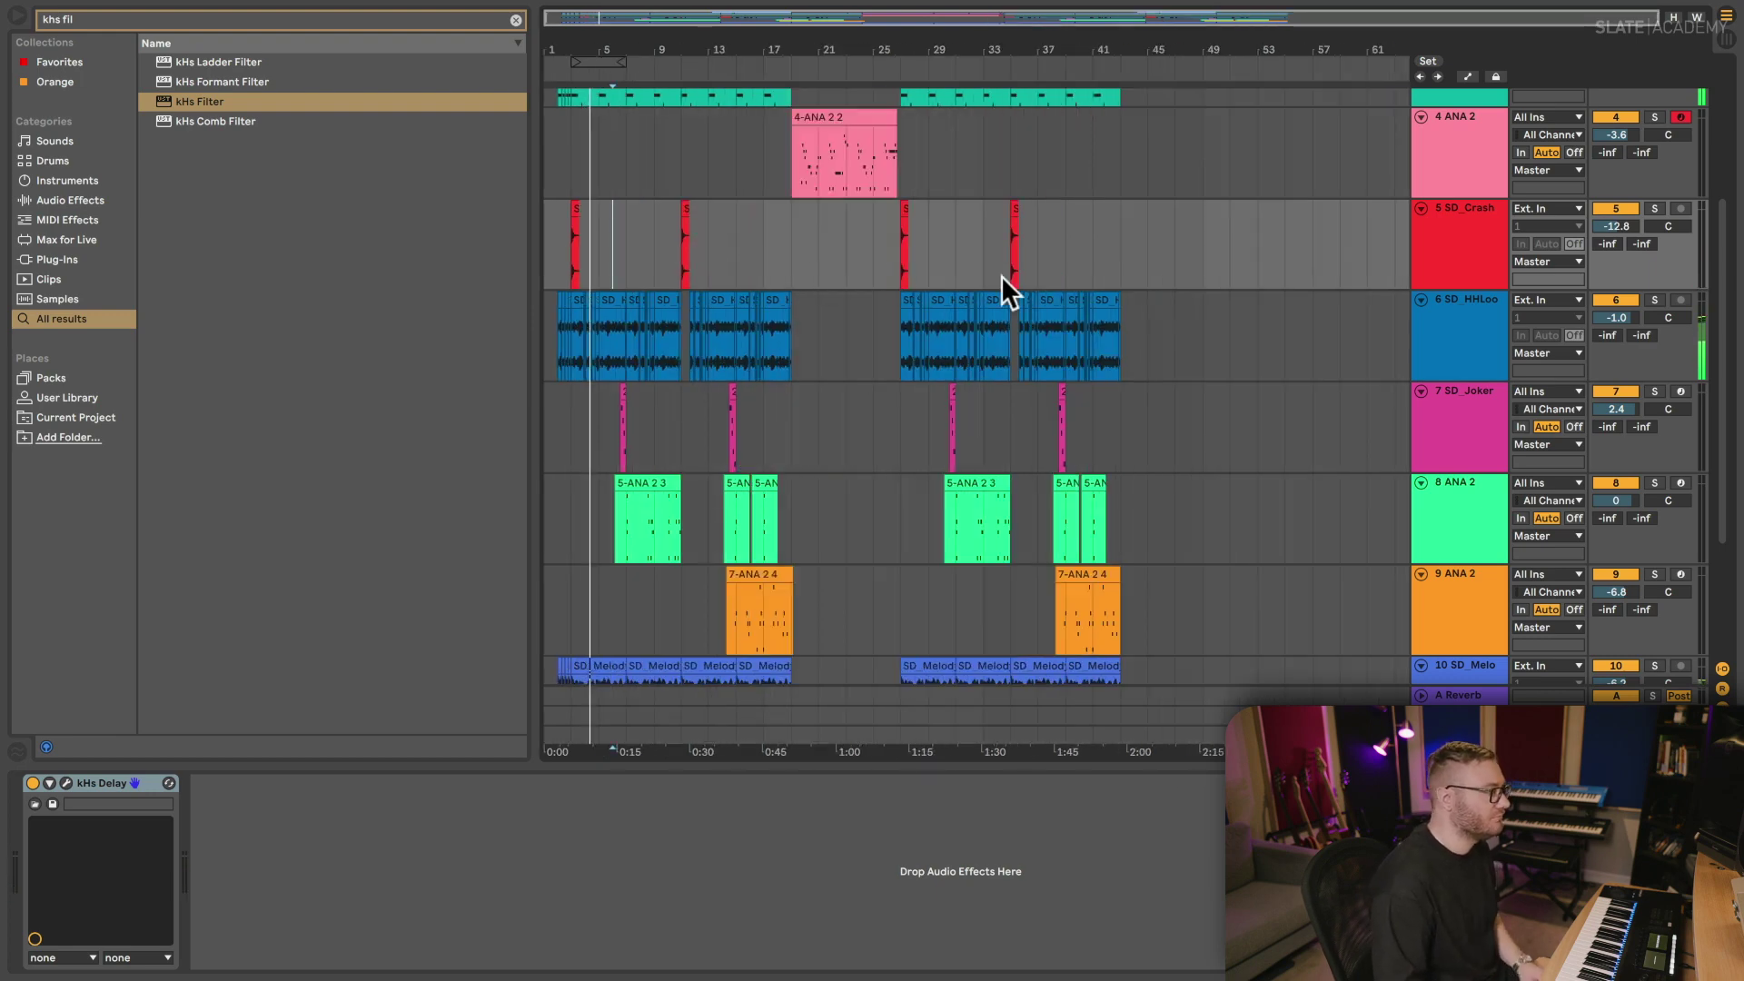
{"action": "key", "text": "h"}
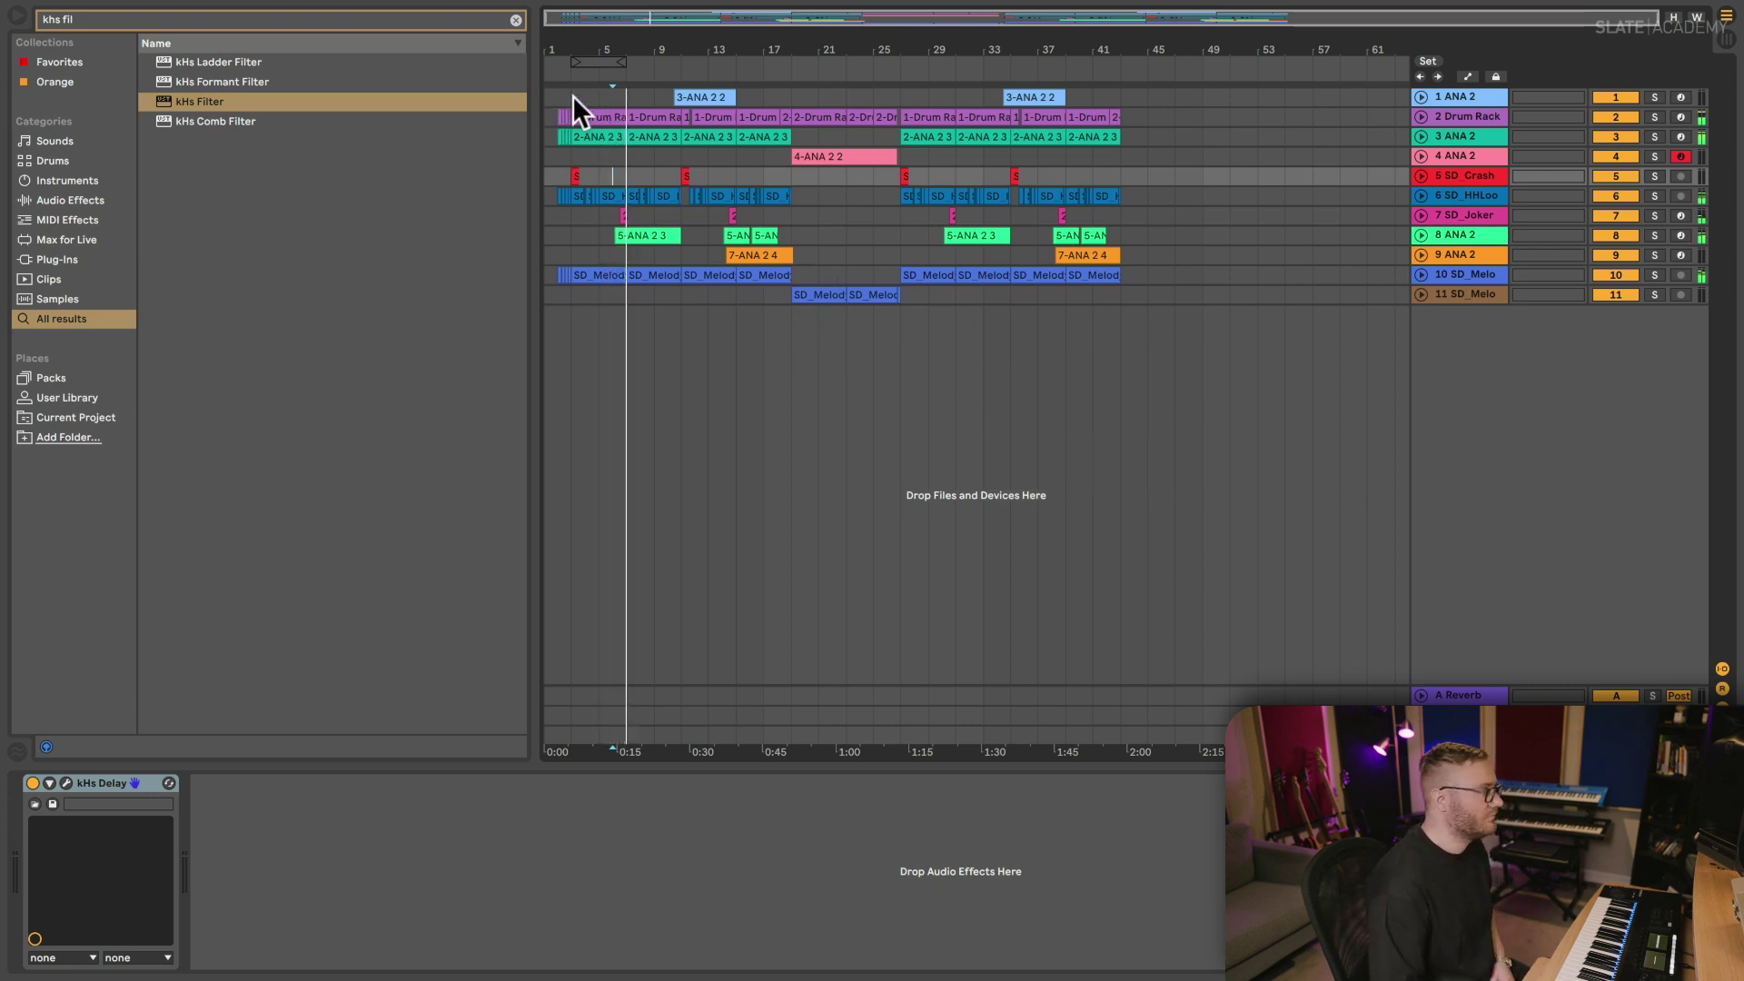
- Play the breakdown from bar 19 and select the ANA 2 track 4 that carries it
{"action": "left_click", "coordinate": [793, 174]}
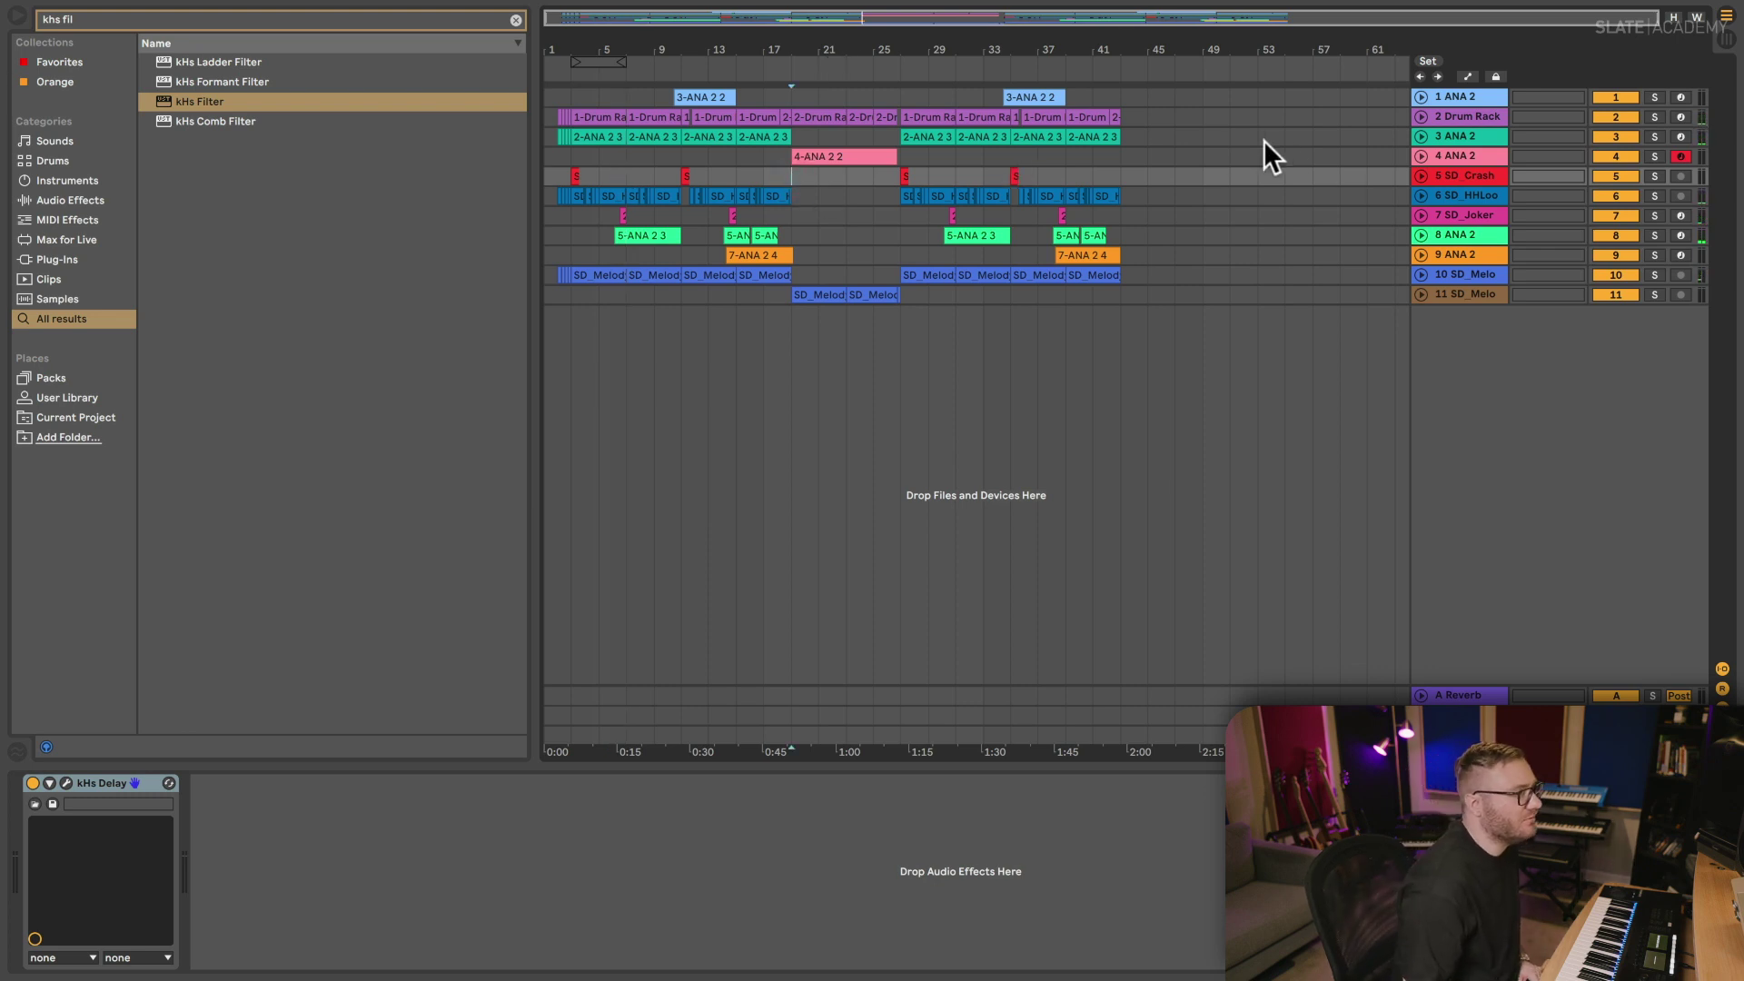
{"action": "left_click", "coordinate": [1446, 149]}
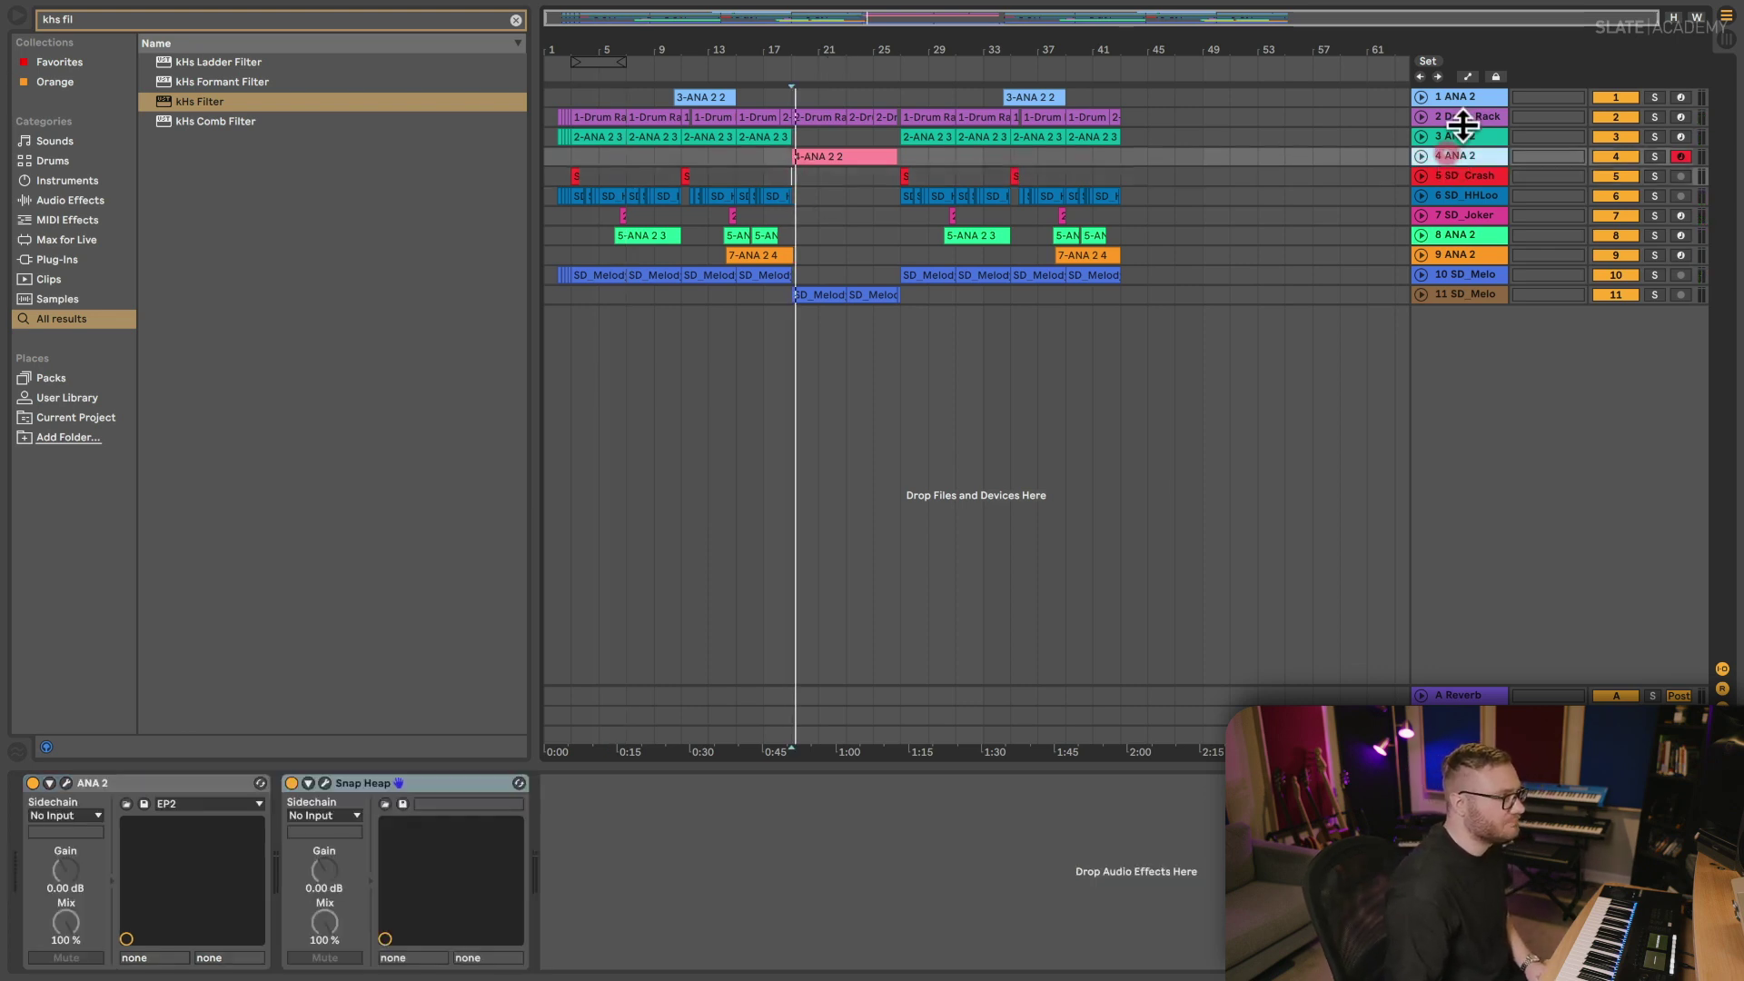
{"action": "key", "text": "space"}
- Switch to the sample pack in Finder and open the Top Loops folder under SD Lofi Drum Loops
{"action": "key", "text": "super+Tab"}
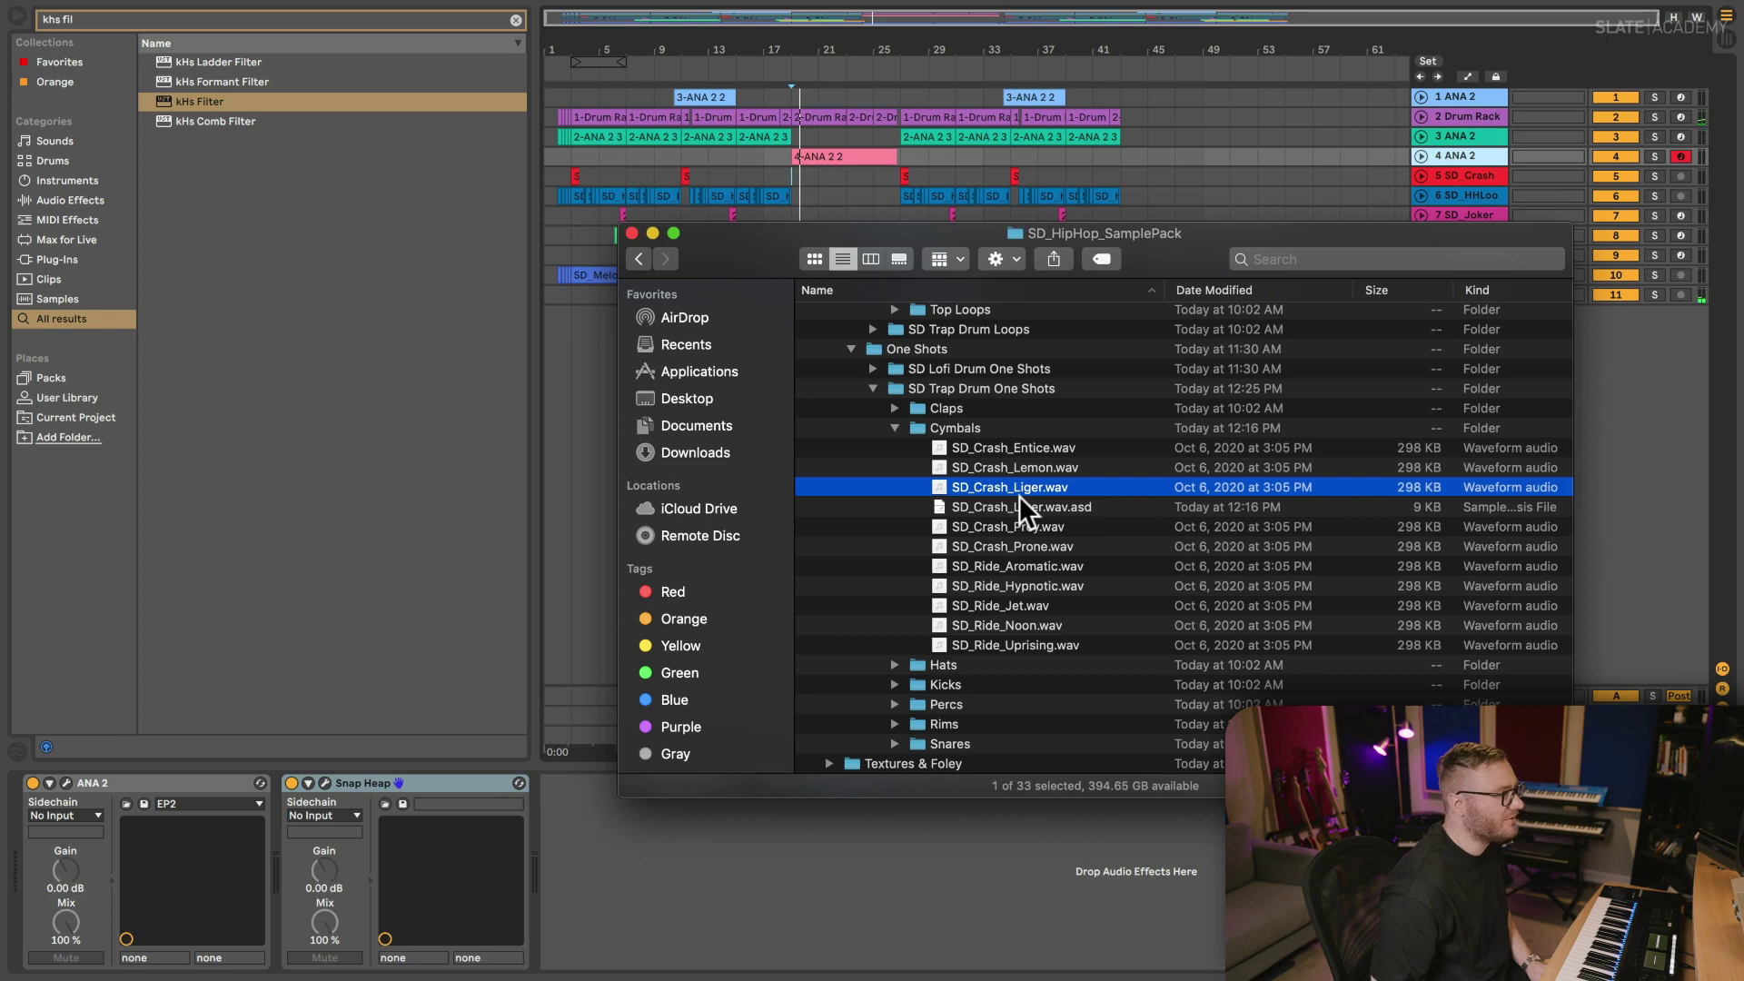
{"action": "key", "text": "Left"}
{"action": "key", "text": "Left"}
{"action": "key", "text": "Left"}
{"action": "key", "text": "Left"}
{"action": "key", "text": "Up"}
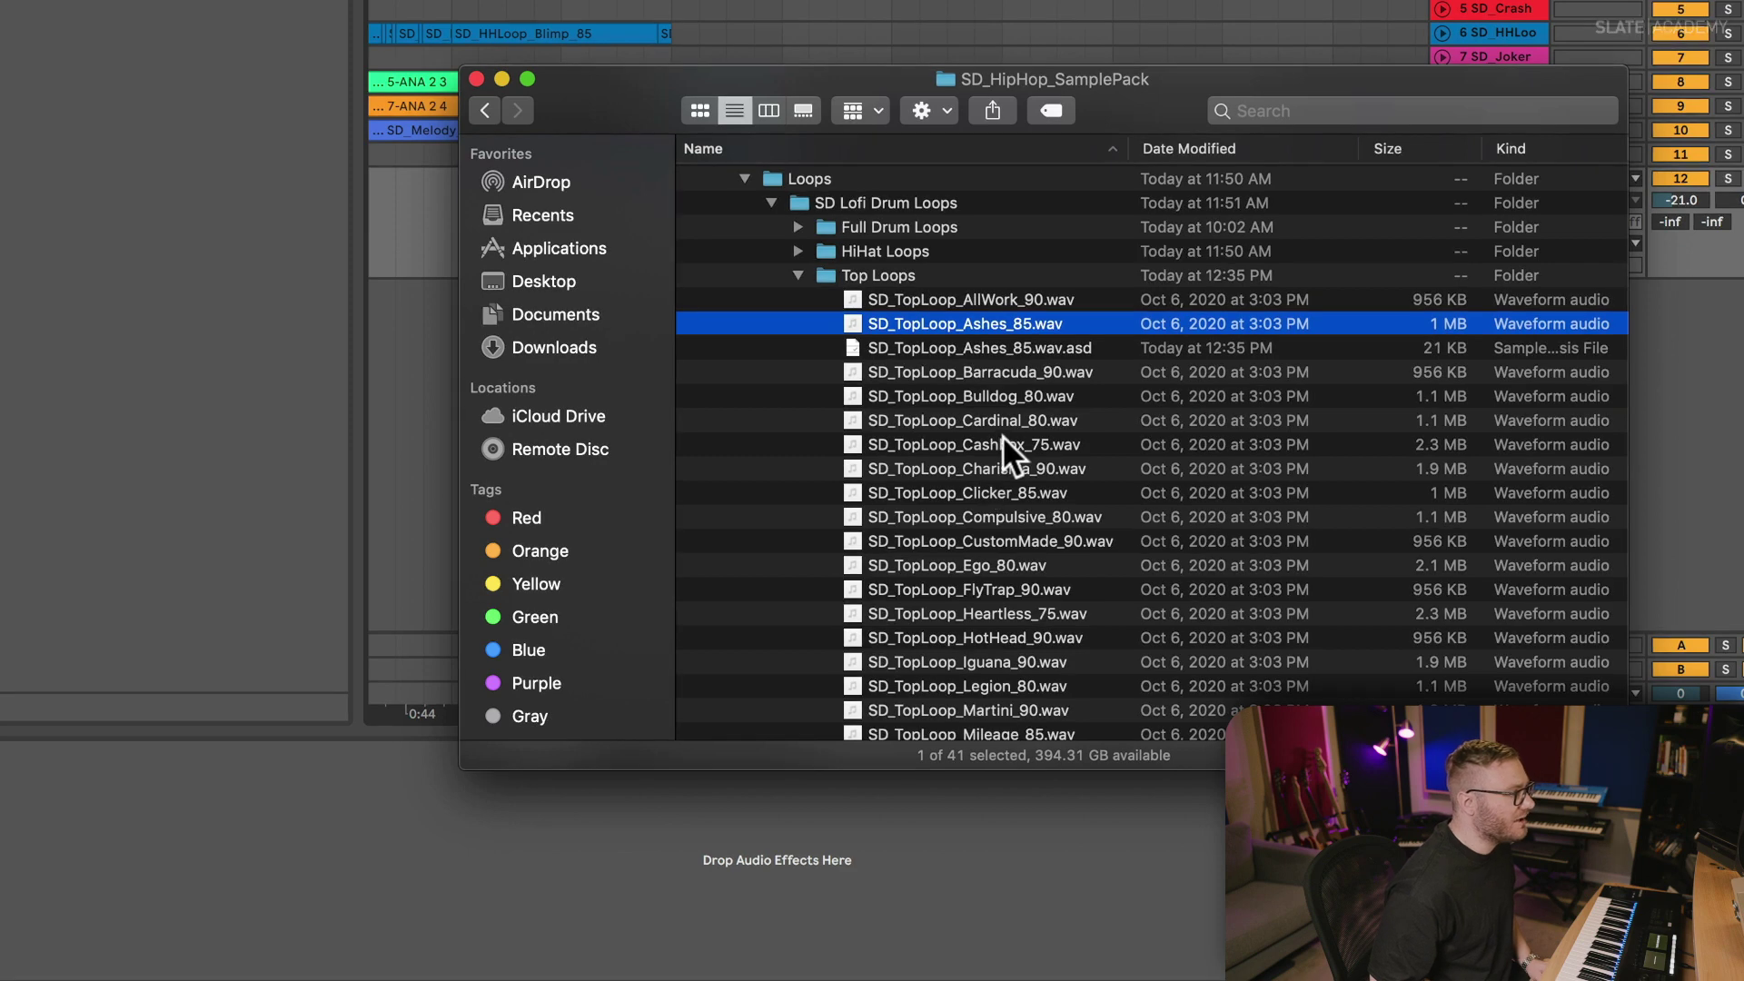
- Preview top loops from Bulldog onward, place SD_TopLoop_Cashbox_75 on a new track at bar 19, and set its volume to -13.3 dB
{"action": "left_click", "coordinate": [1003, 395]}
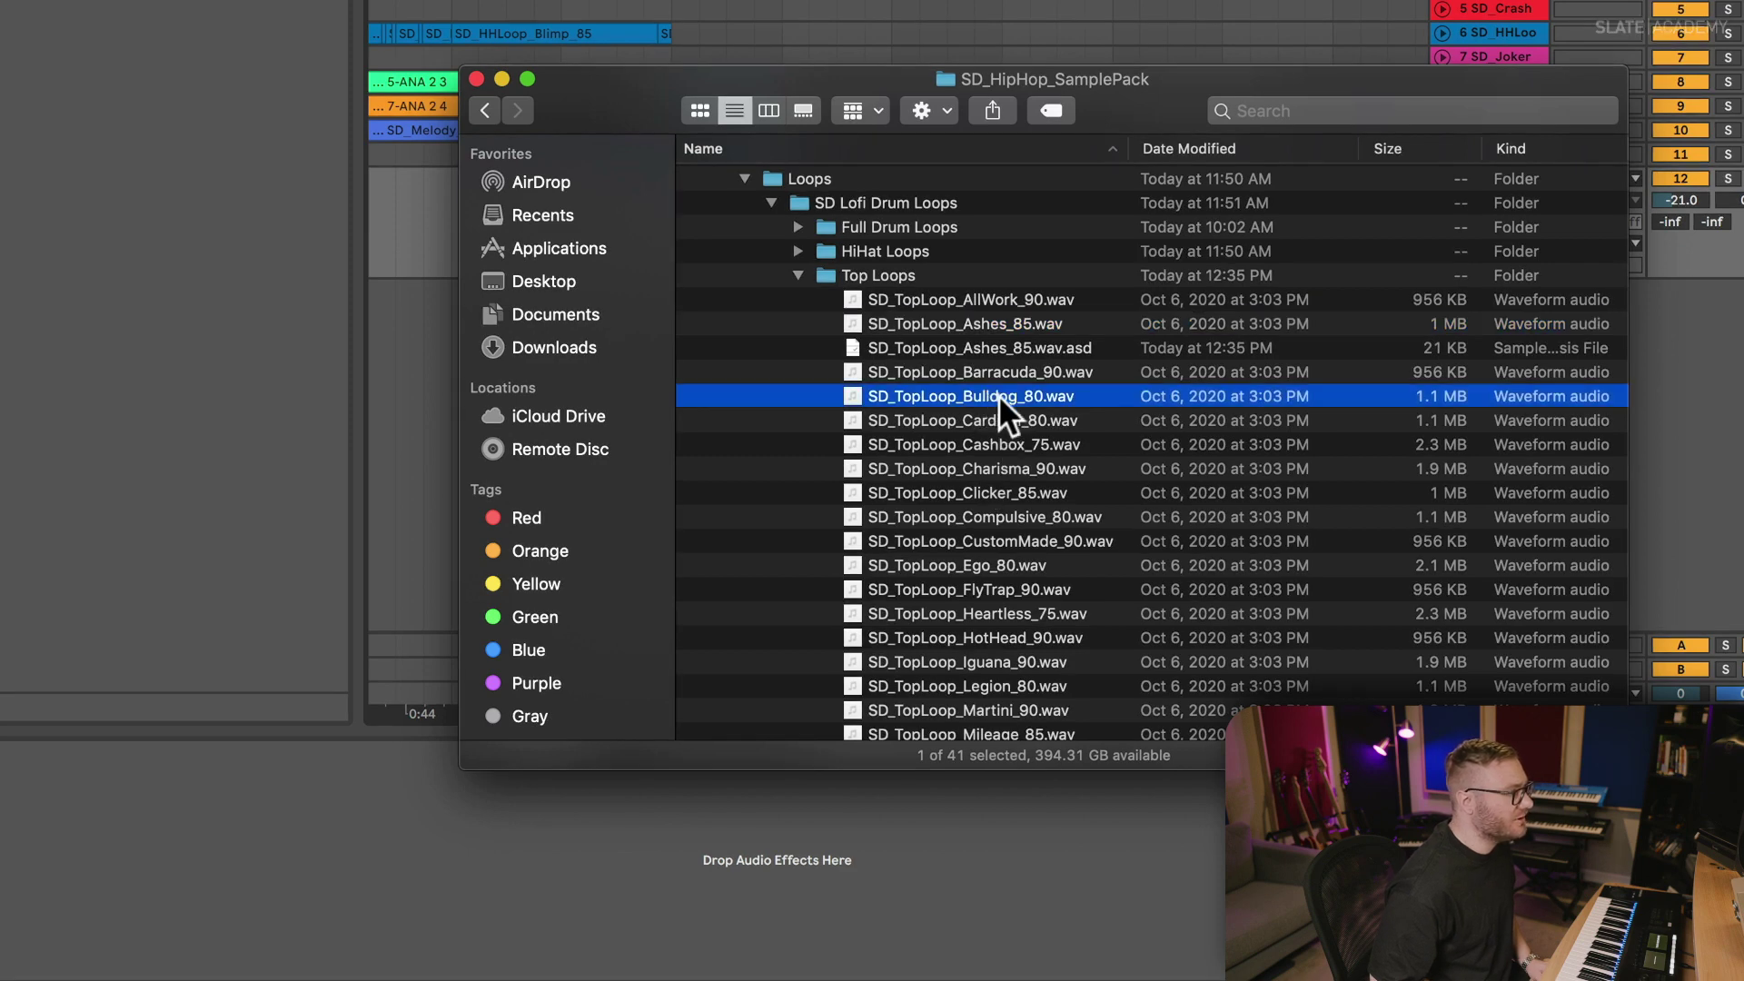
{"action": "key", "text": "space"}
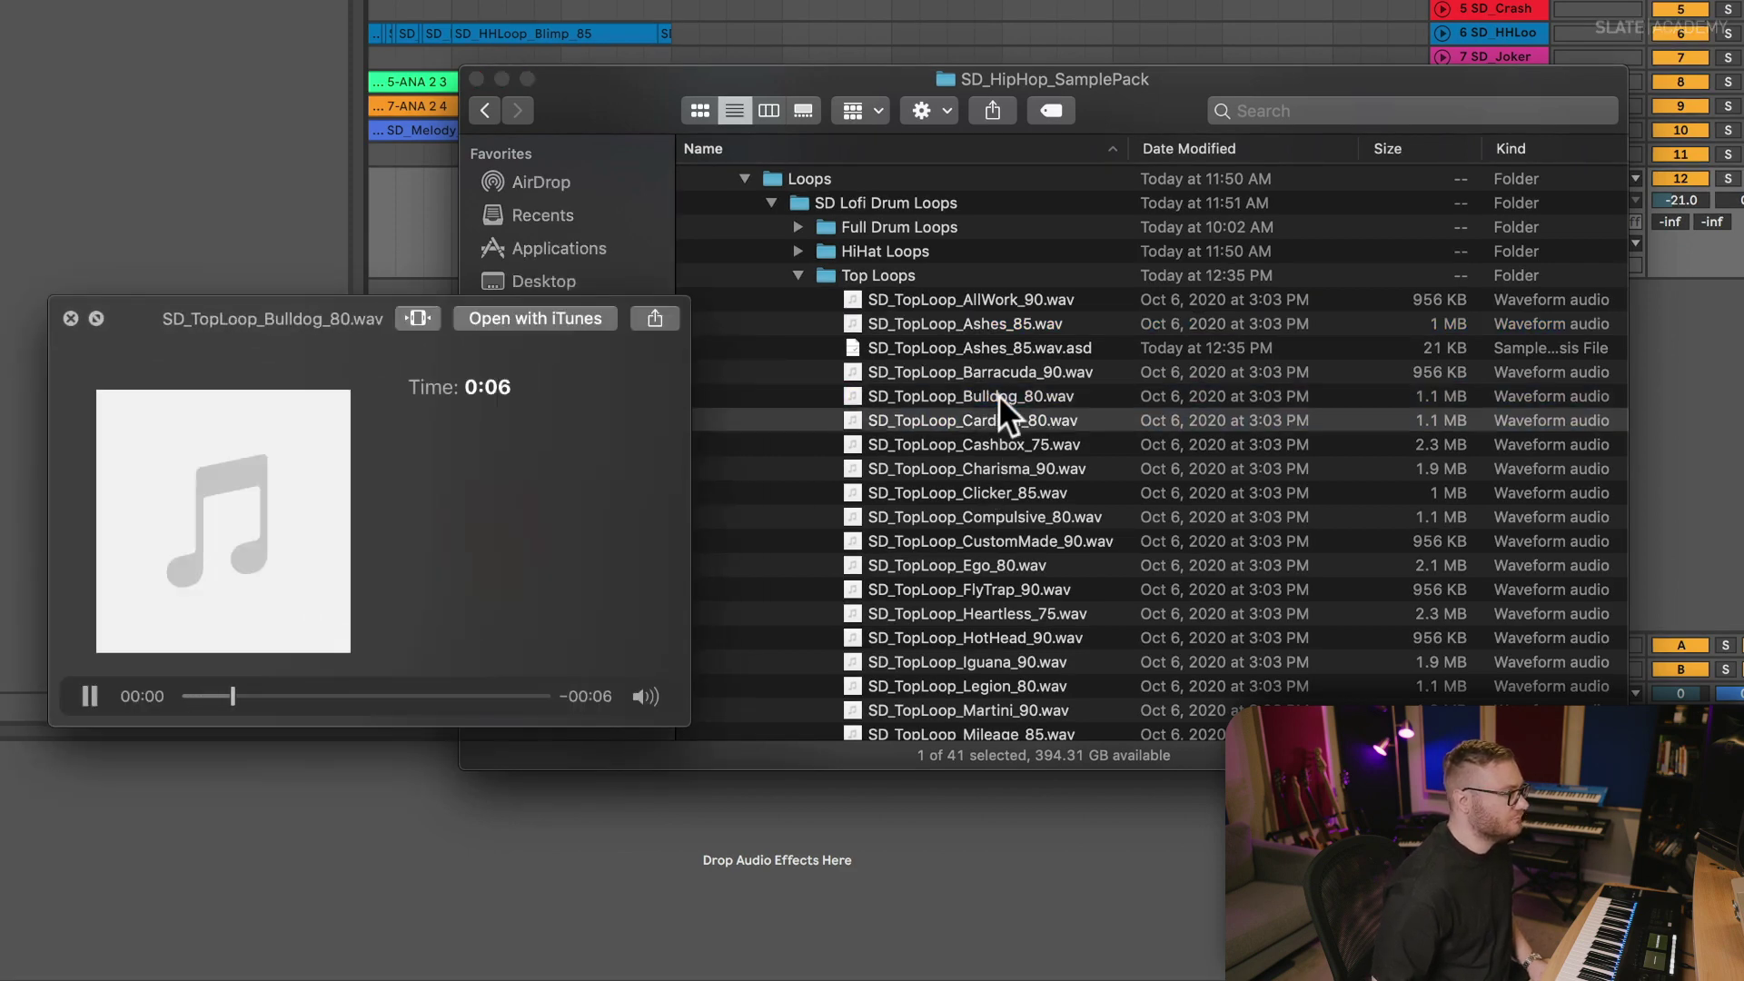
{"action": "key", "text": "Down"}
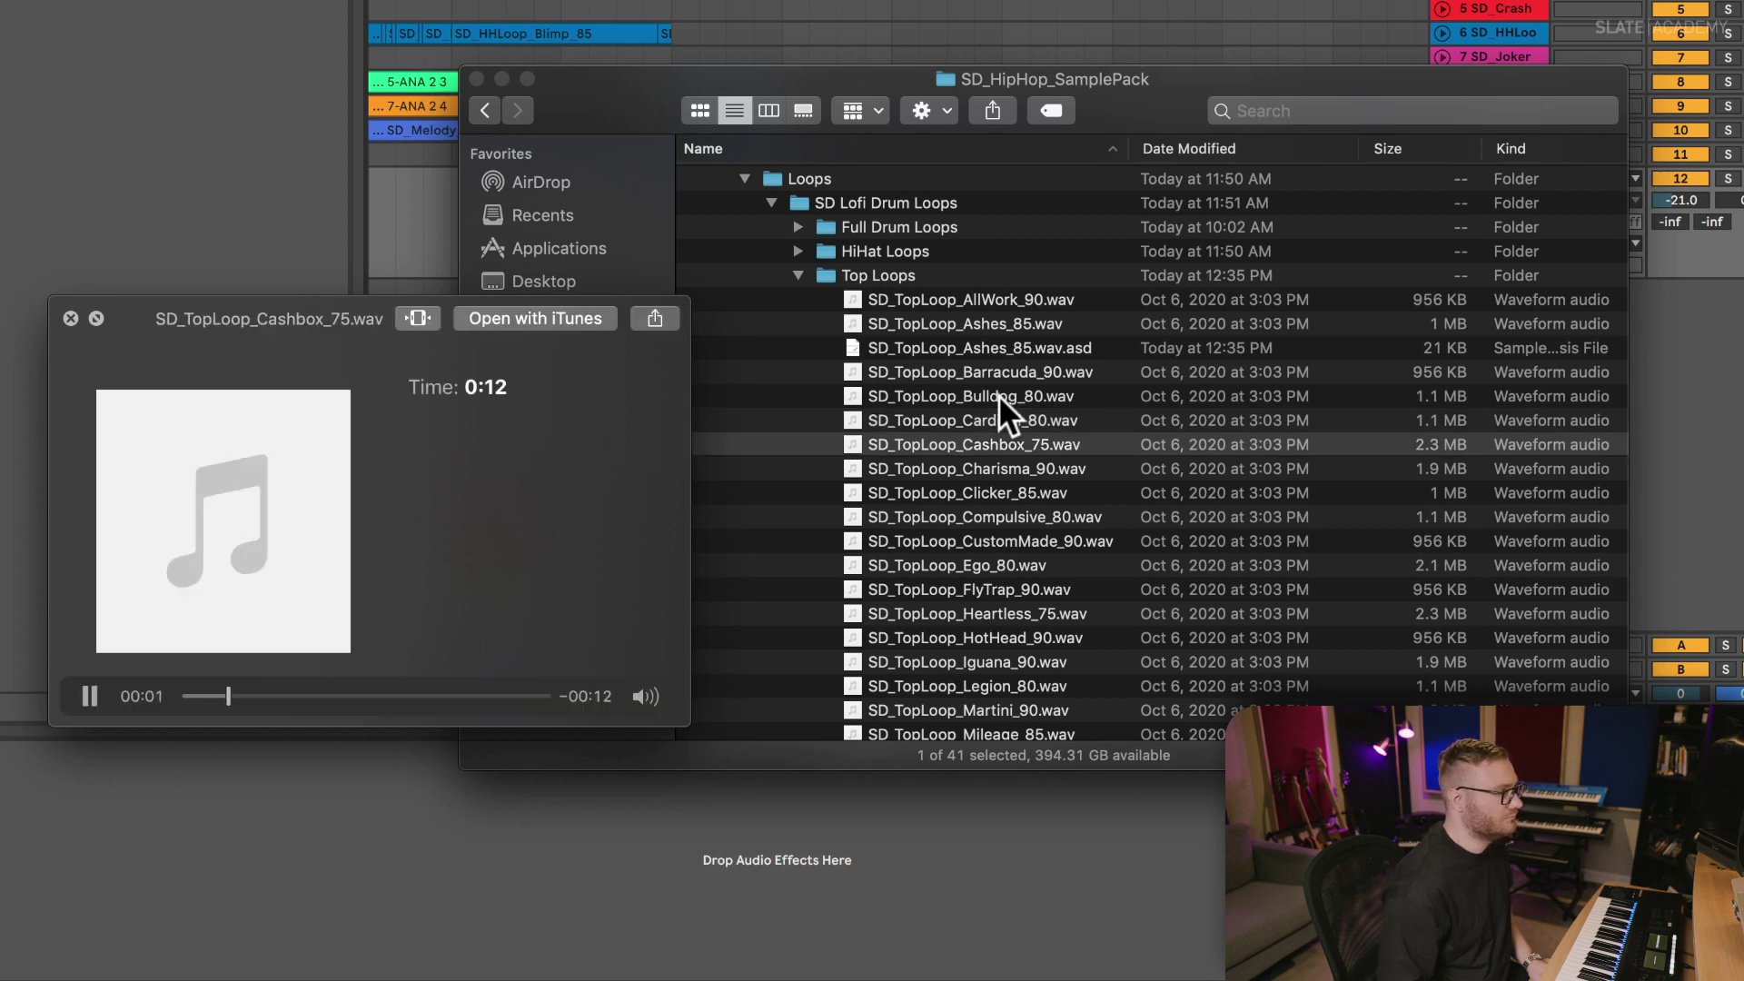
{"action": "left_click_drag", "start_coordinate": [1006, 438], "coordinate": [672, 225]}
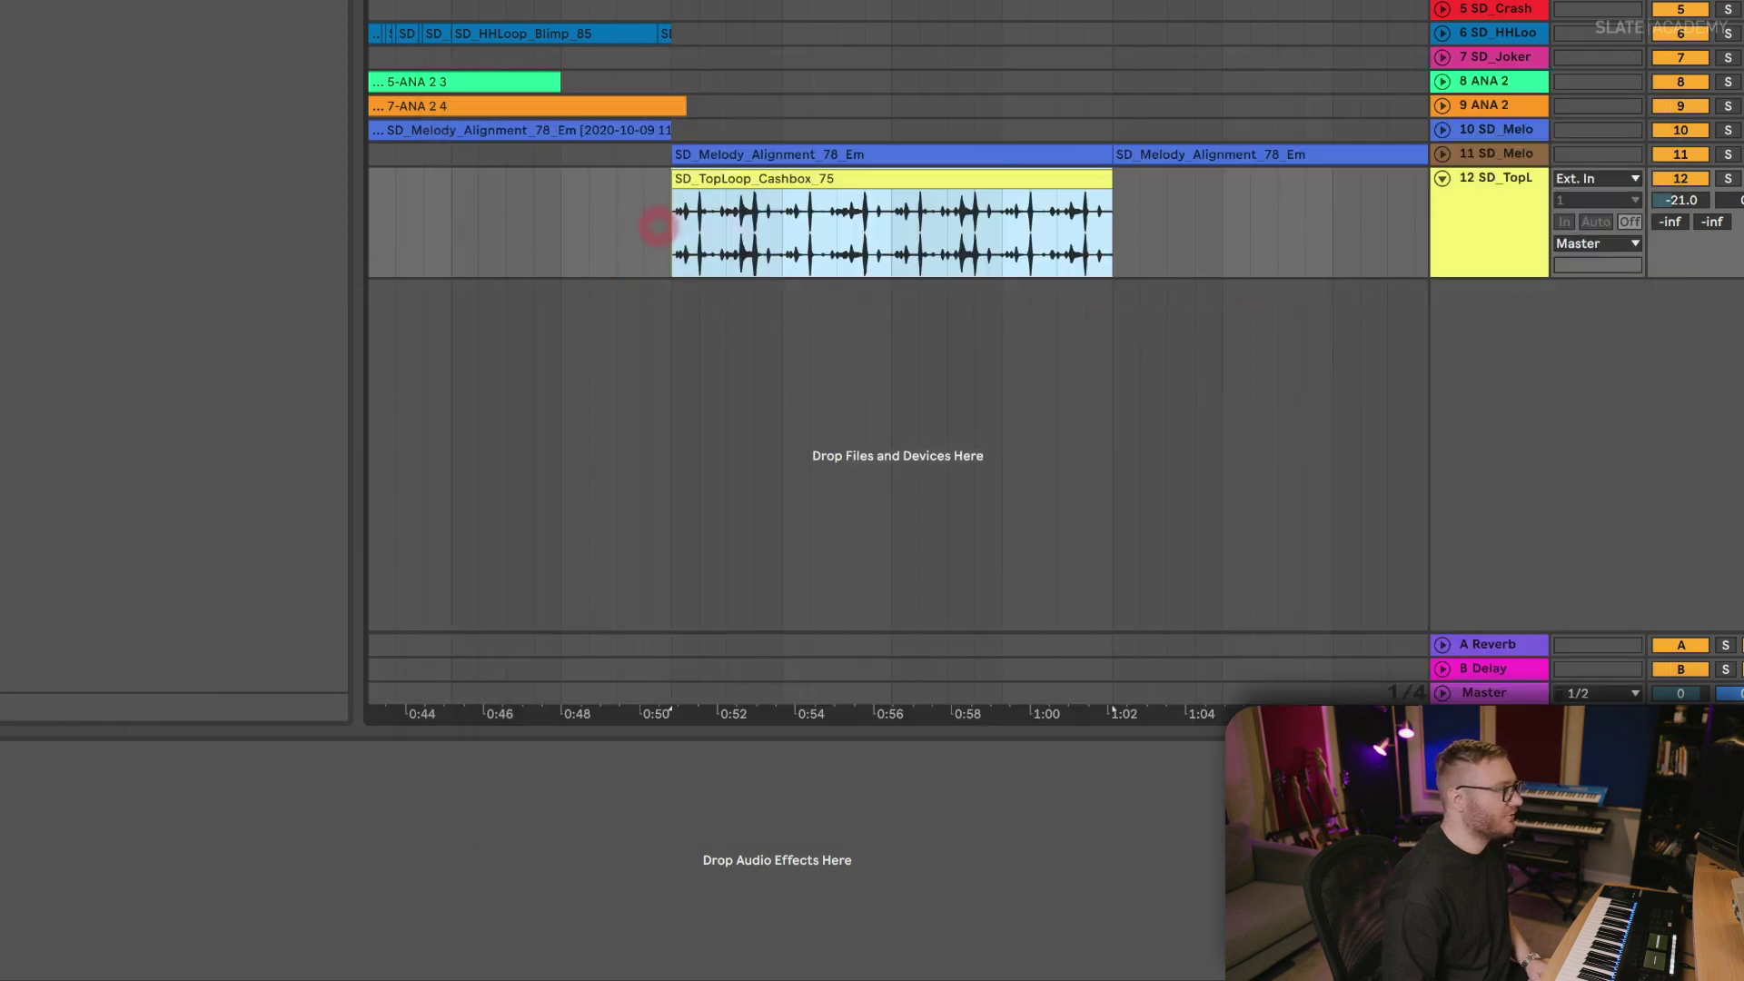
{"action": "left_click_drag", "start_coordinate": [1691, 202], "coordinate": [1691, 178]}
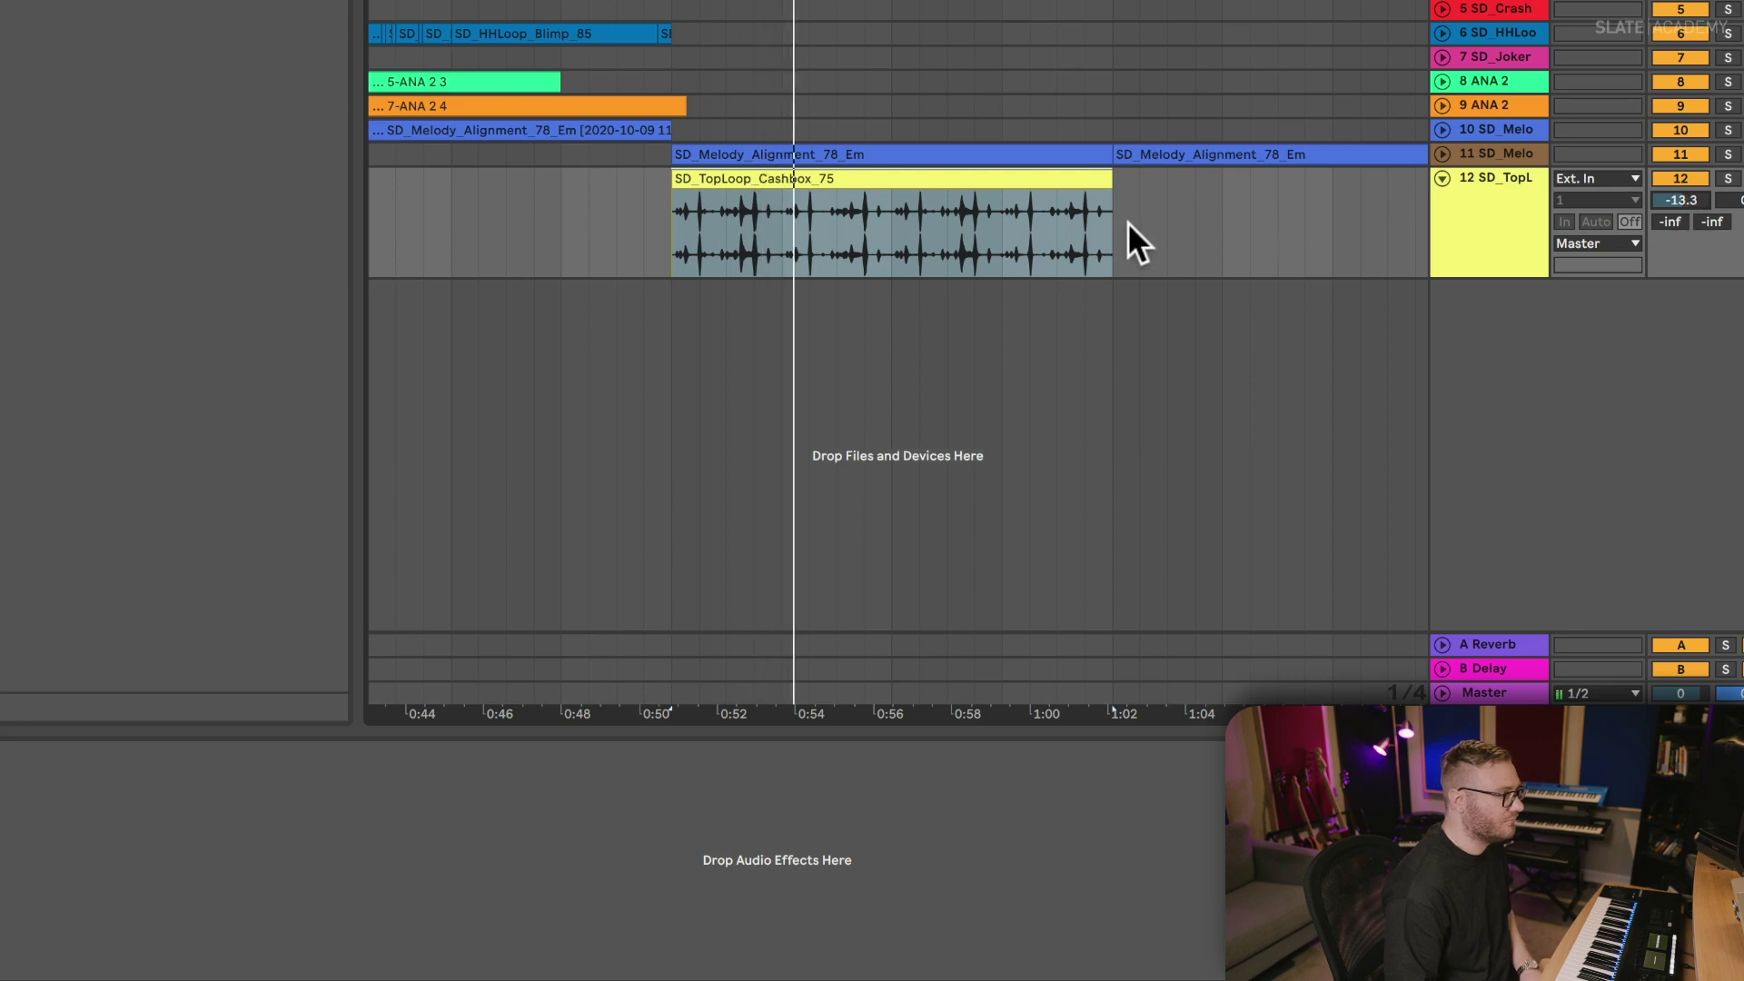
- Nudge the SD_TopLoop_Cashbox_75 clip to start slightly after bar 19 and audition its groove against the beat
{"action": "left_click", "coordinate": [953, 221]}
{"action": "key", "text": "minus"}
{"action": "key", "text": "plus"}
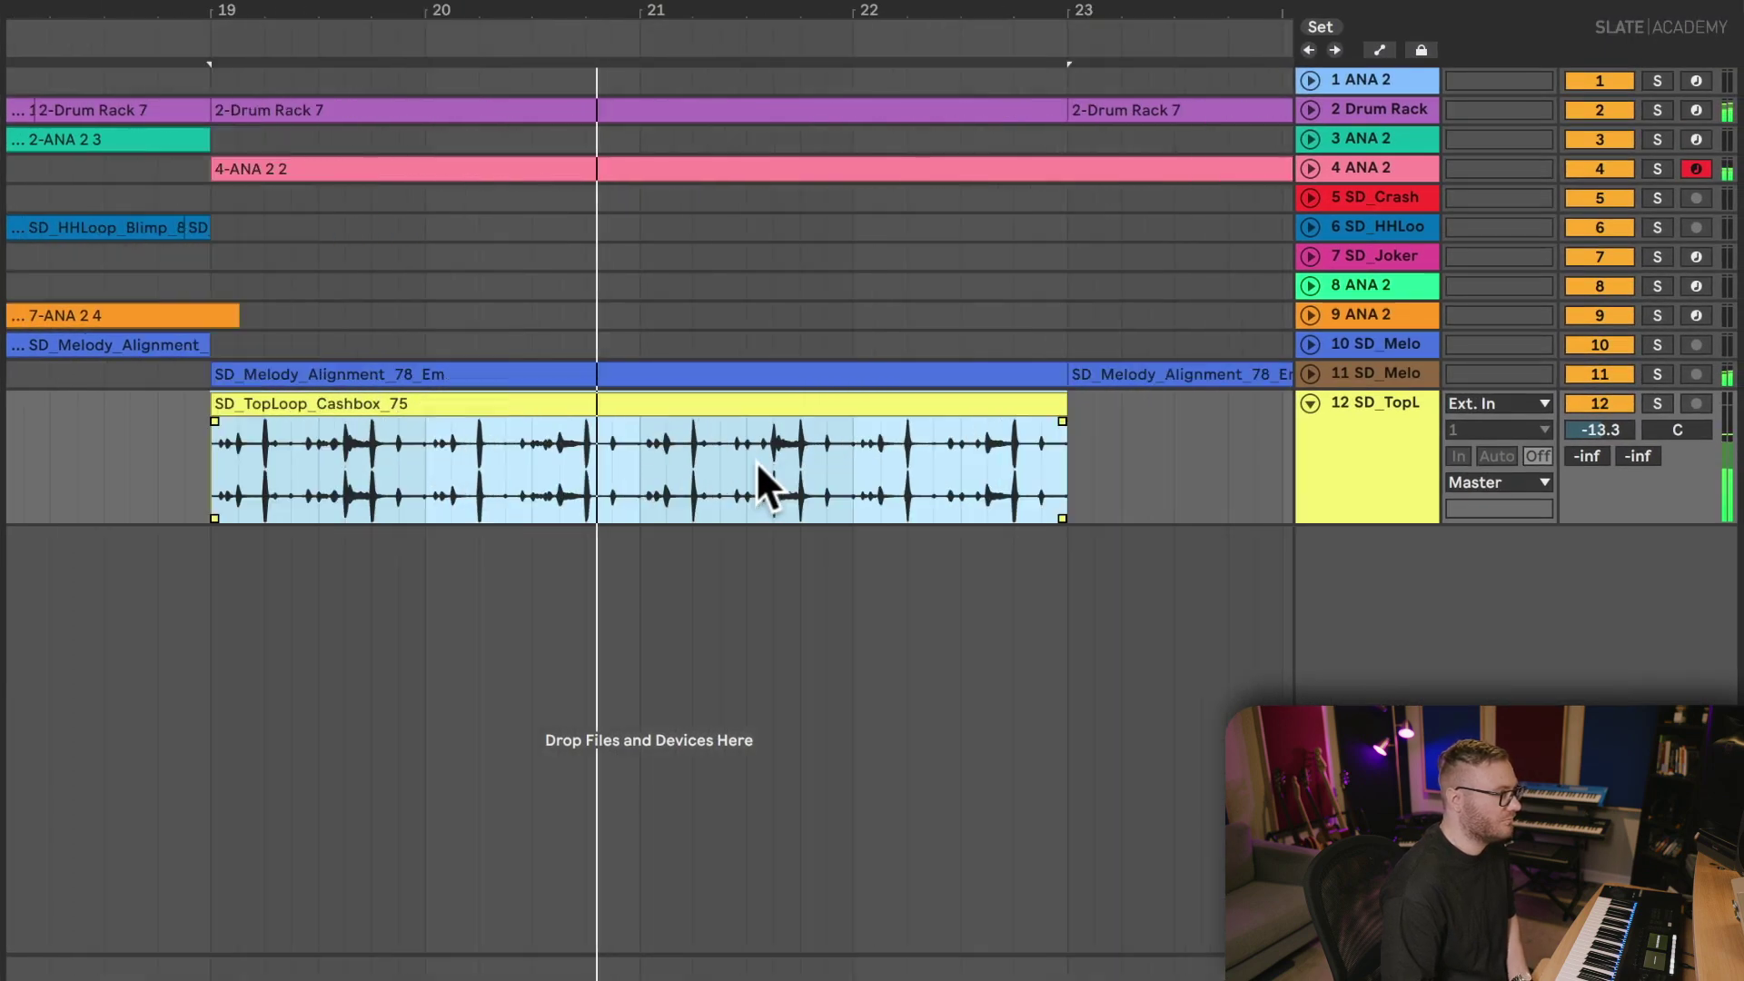
{"action": "key", "text": "plus"}
{"action": "key", "text": "plus"}
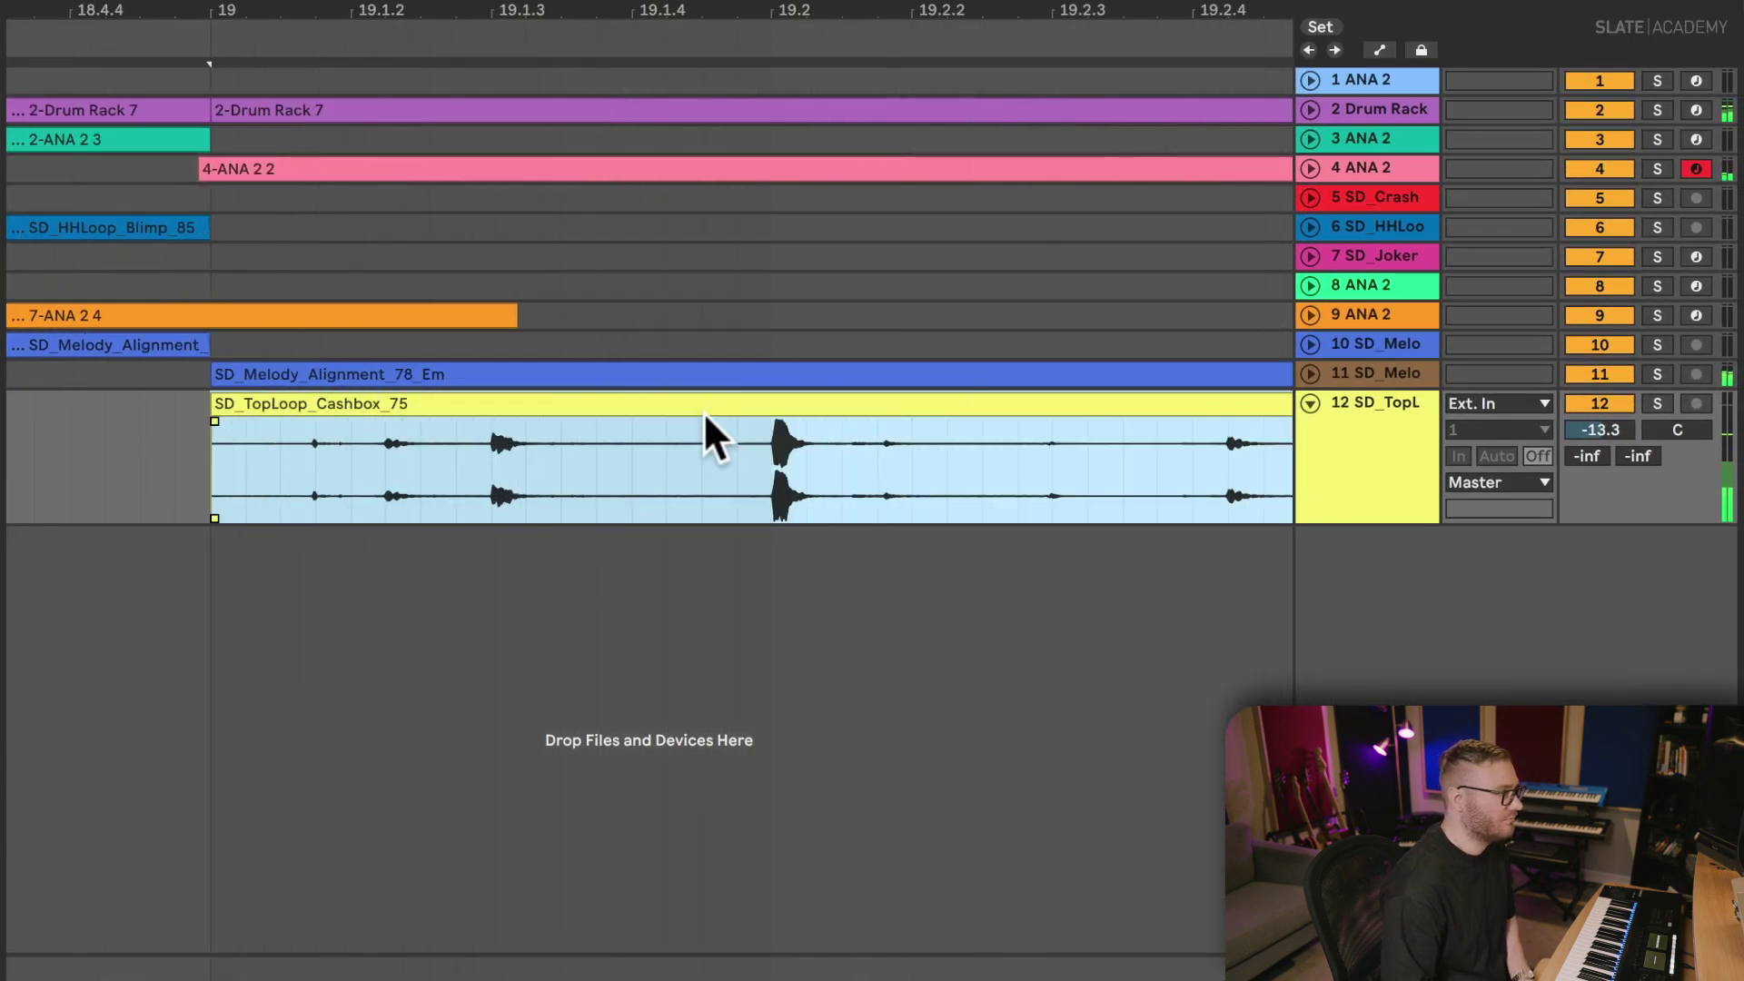
{"action": "left_click_drag", "start_coordinate": [740, 409], "coordinate": [788, 413]}
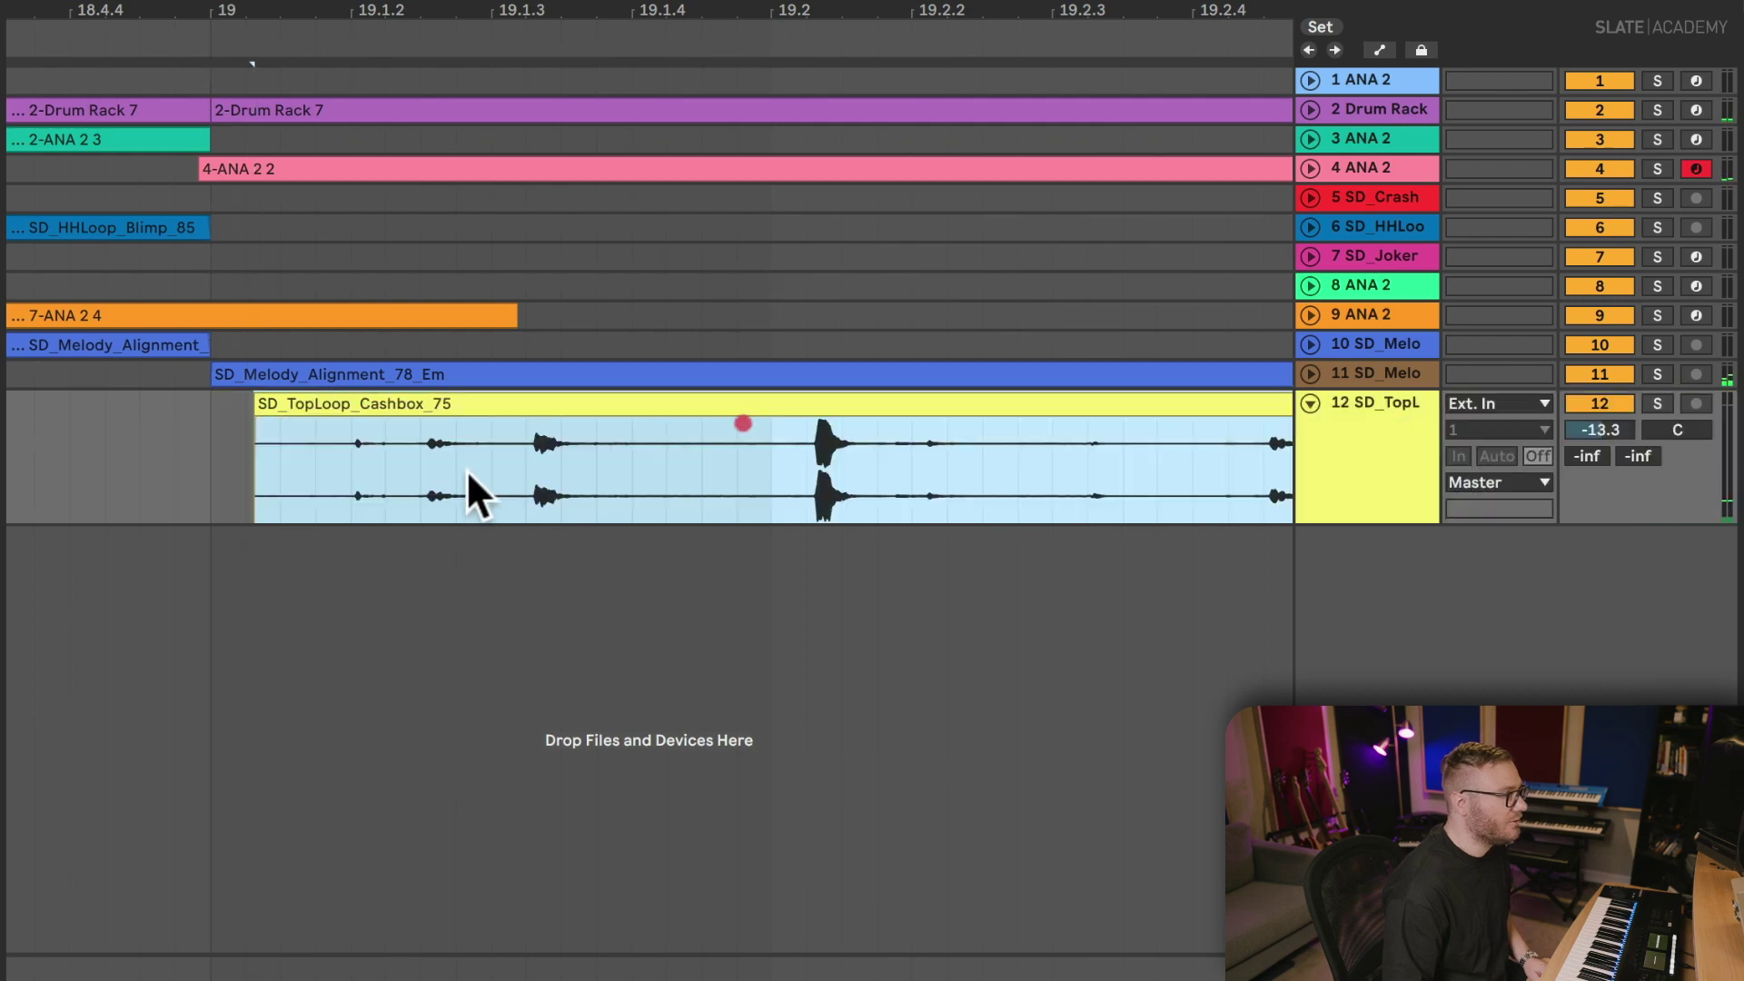
{"action": "left_click", "coordinate": [196, 447]}
{"action": "key", "text": "space"}
{"action": "key", "text": "minus"}
{"action": "key", "text": "minus"}
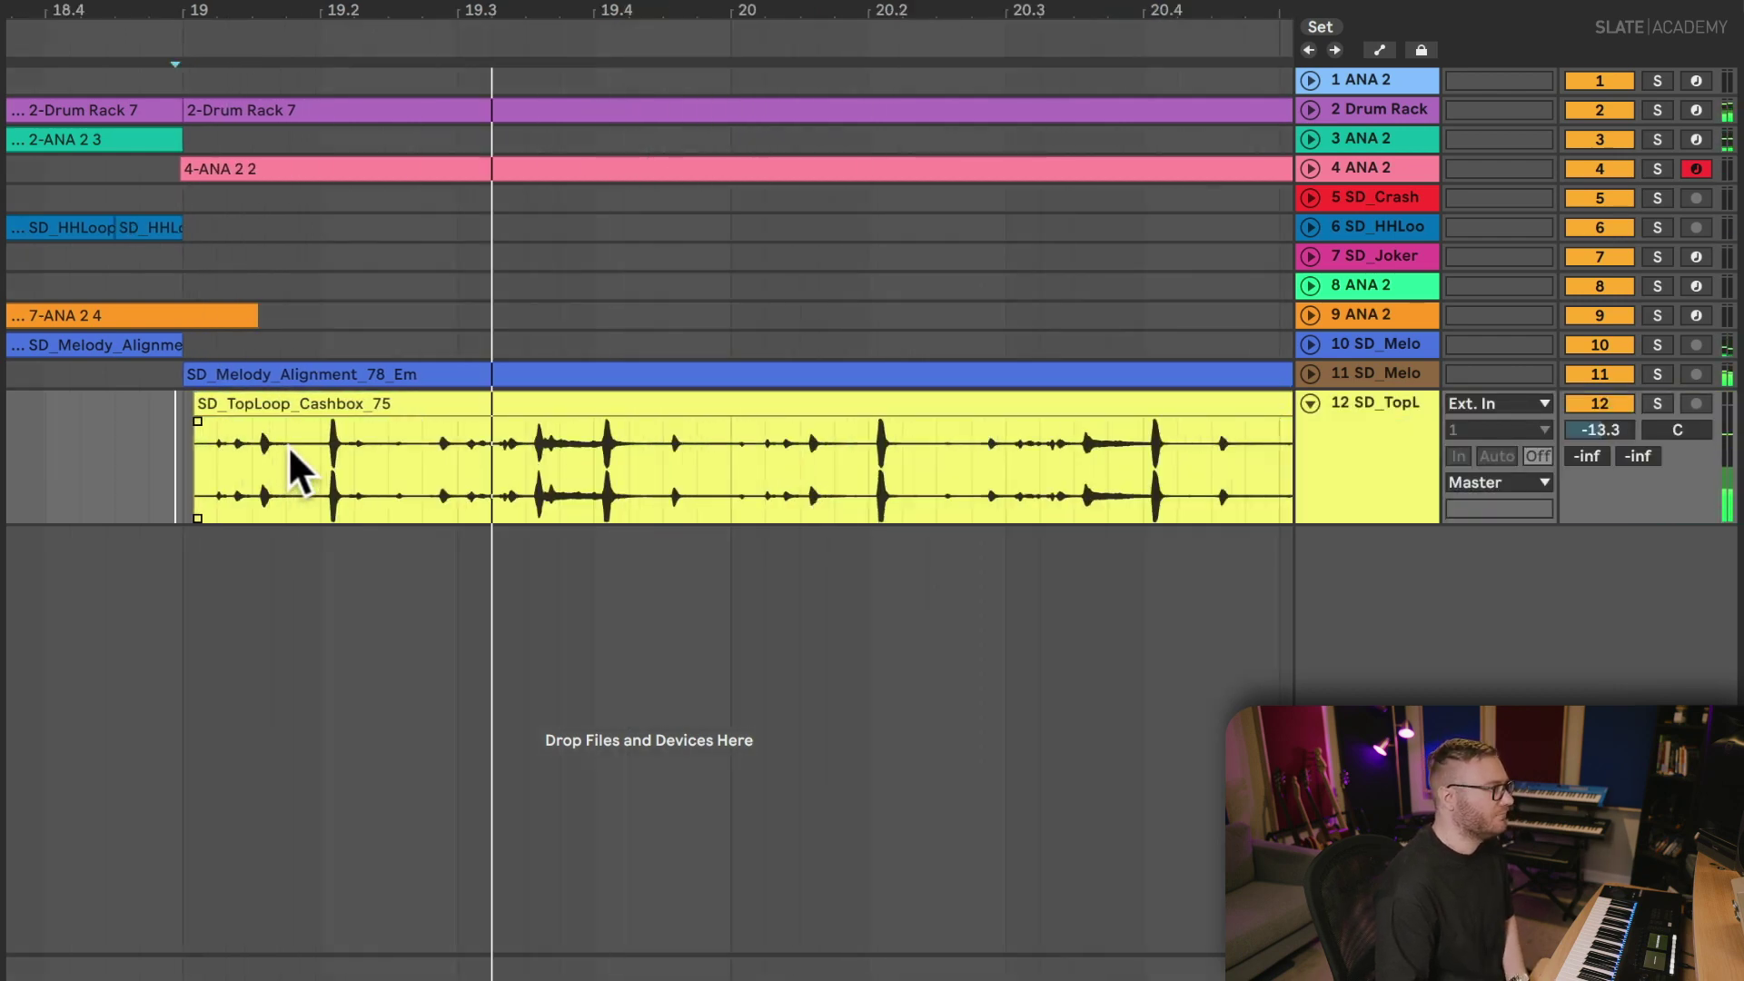
{"action": "key", "text": "minus"}
{"action": "key", "text": "minus"}
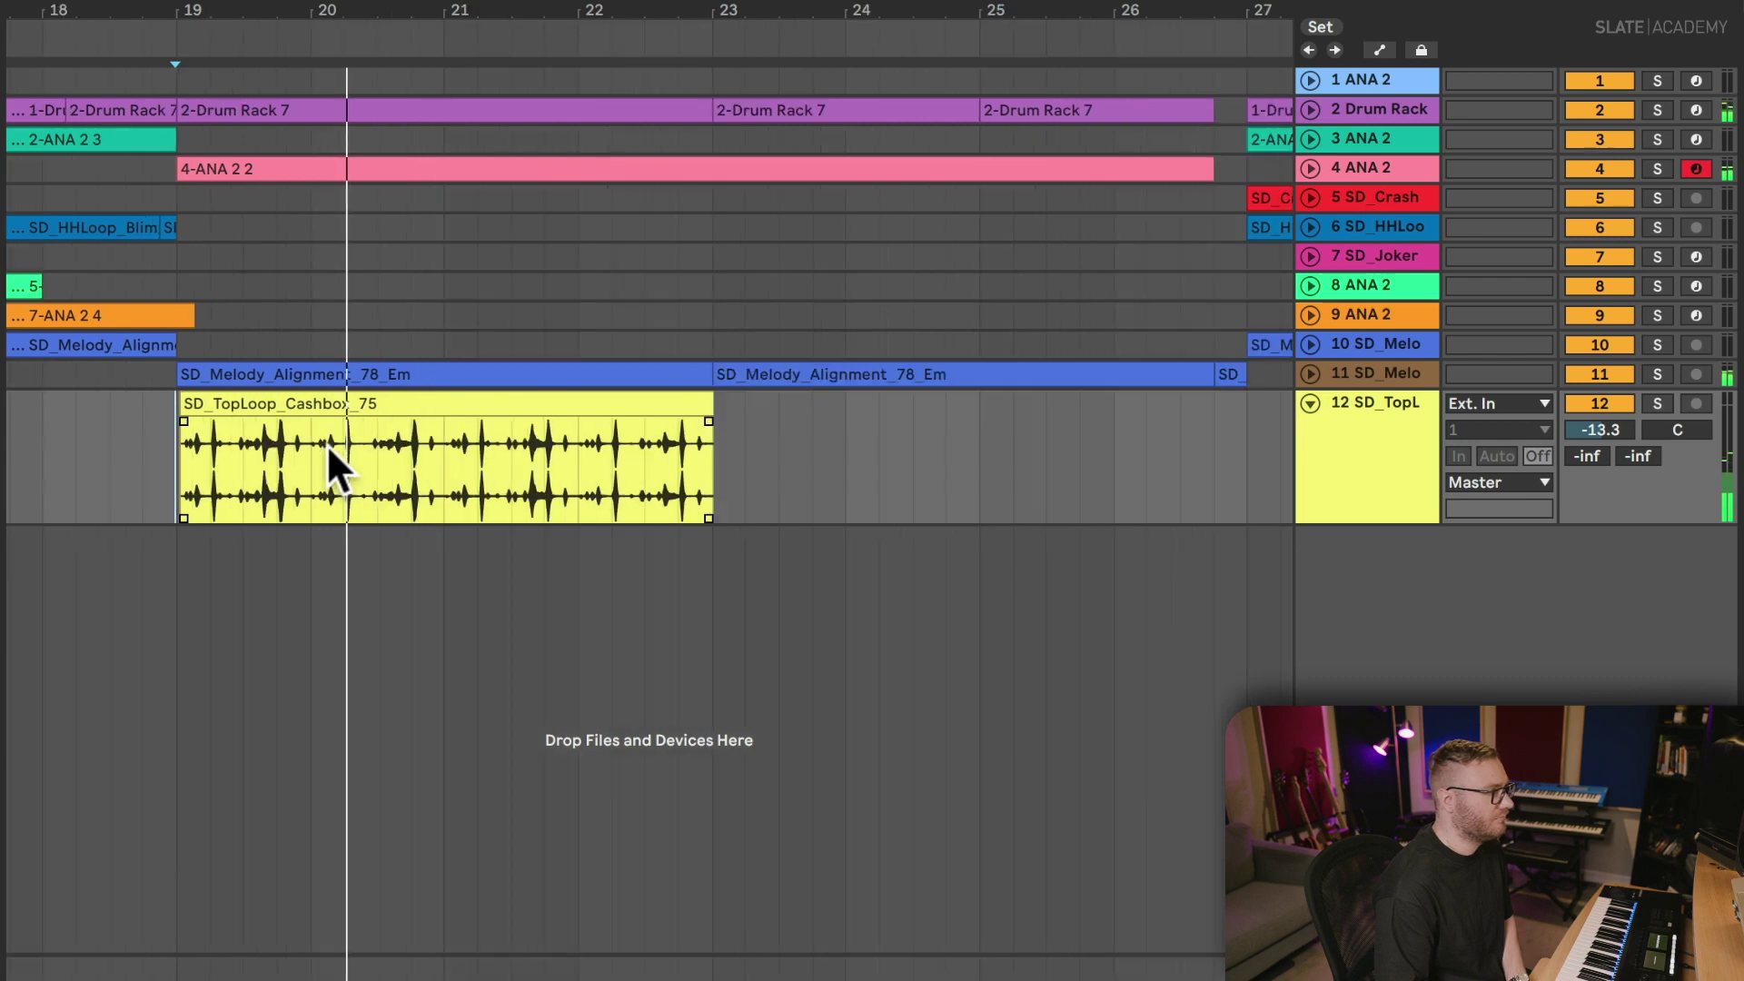
- Duplicate the Cashbox top loop to bar 23 and shift the copy slightly later, just past the bar line
{"action": "left_click_drag", "start_coordinate": [309, 413], "coordinate": [840, 446]}
{"action": "left_click", "coordinate": [710, 445]}
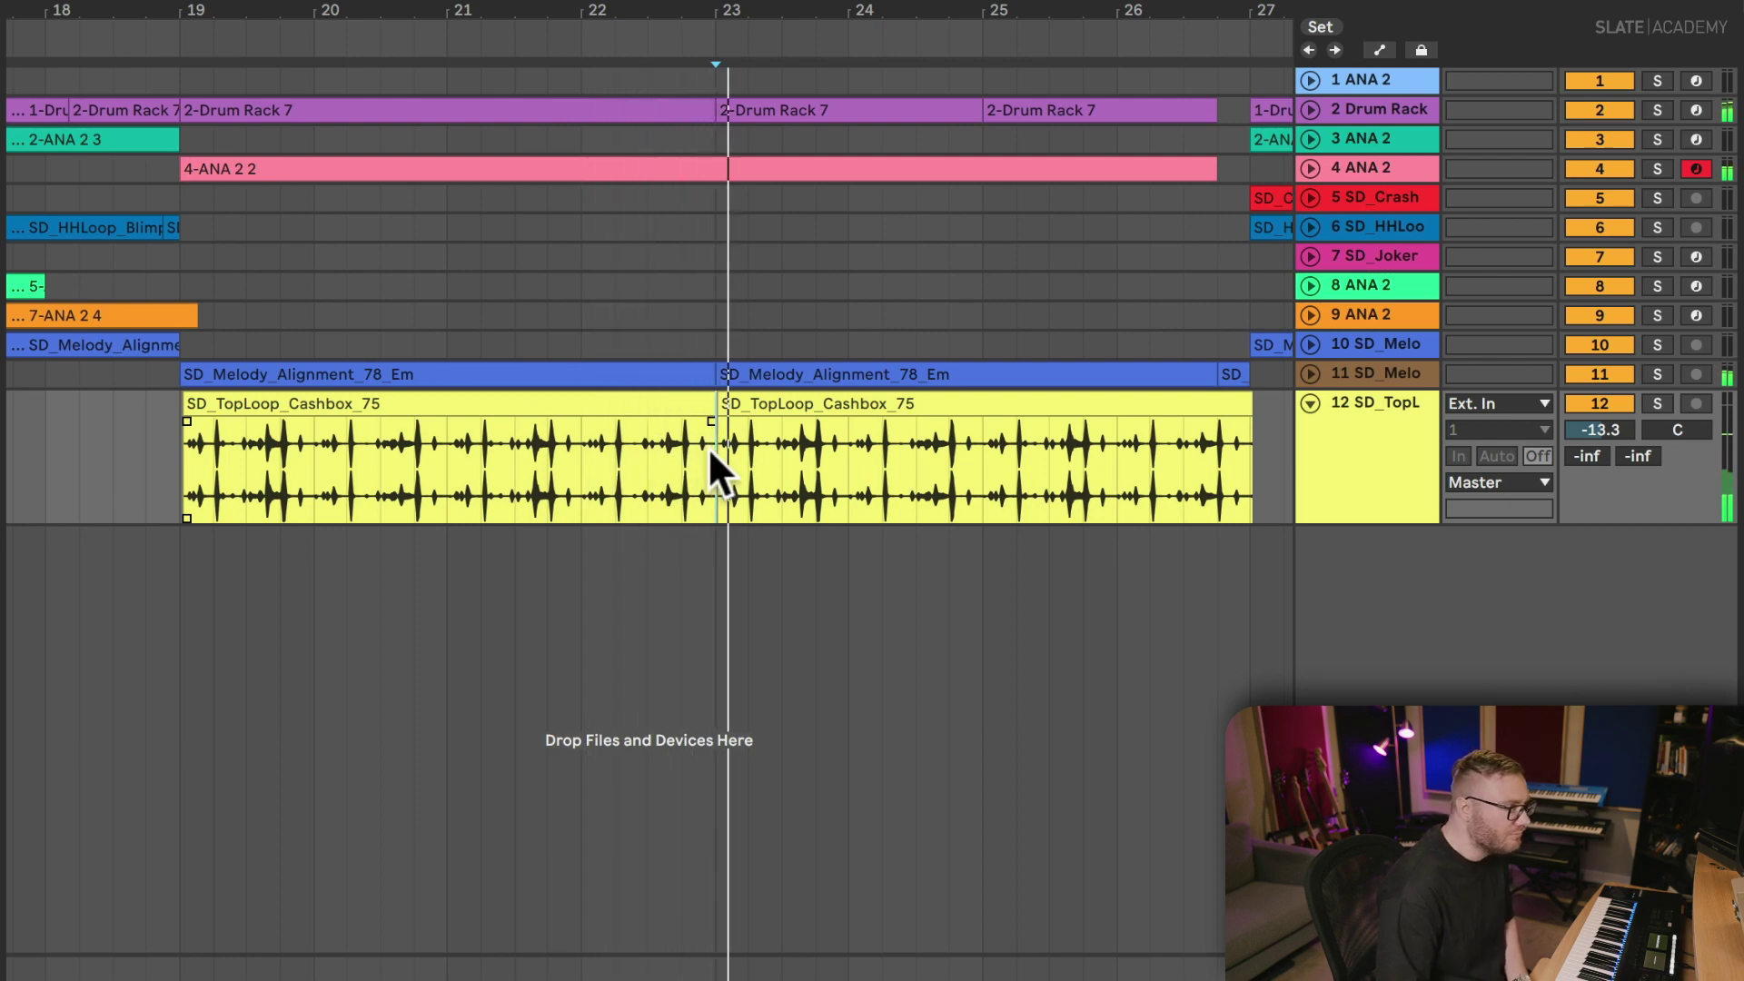
{"action": "scroll", "coordinate": [715, 445], "scroll_direction": "up", "scroll_amount": 10}
{"action": "left_click_drag", "start_coordinate": [811, 404], "coordinate": [823, 412]}
{"action": "left_click", "coordinate": [575, 461]}
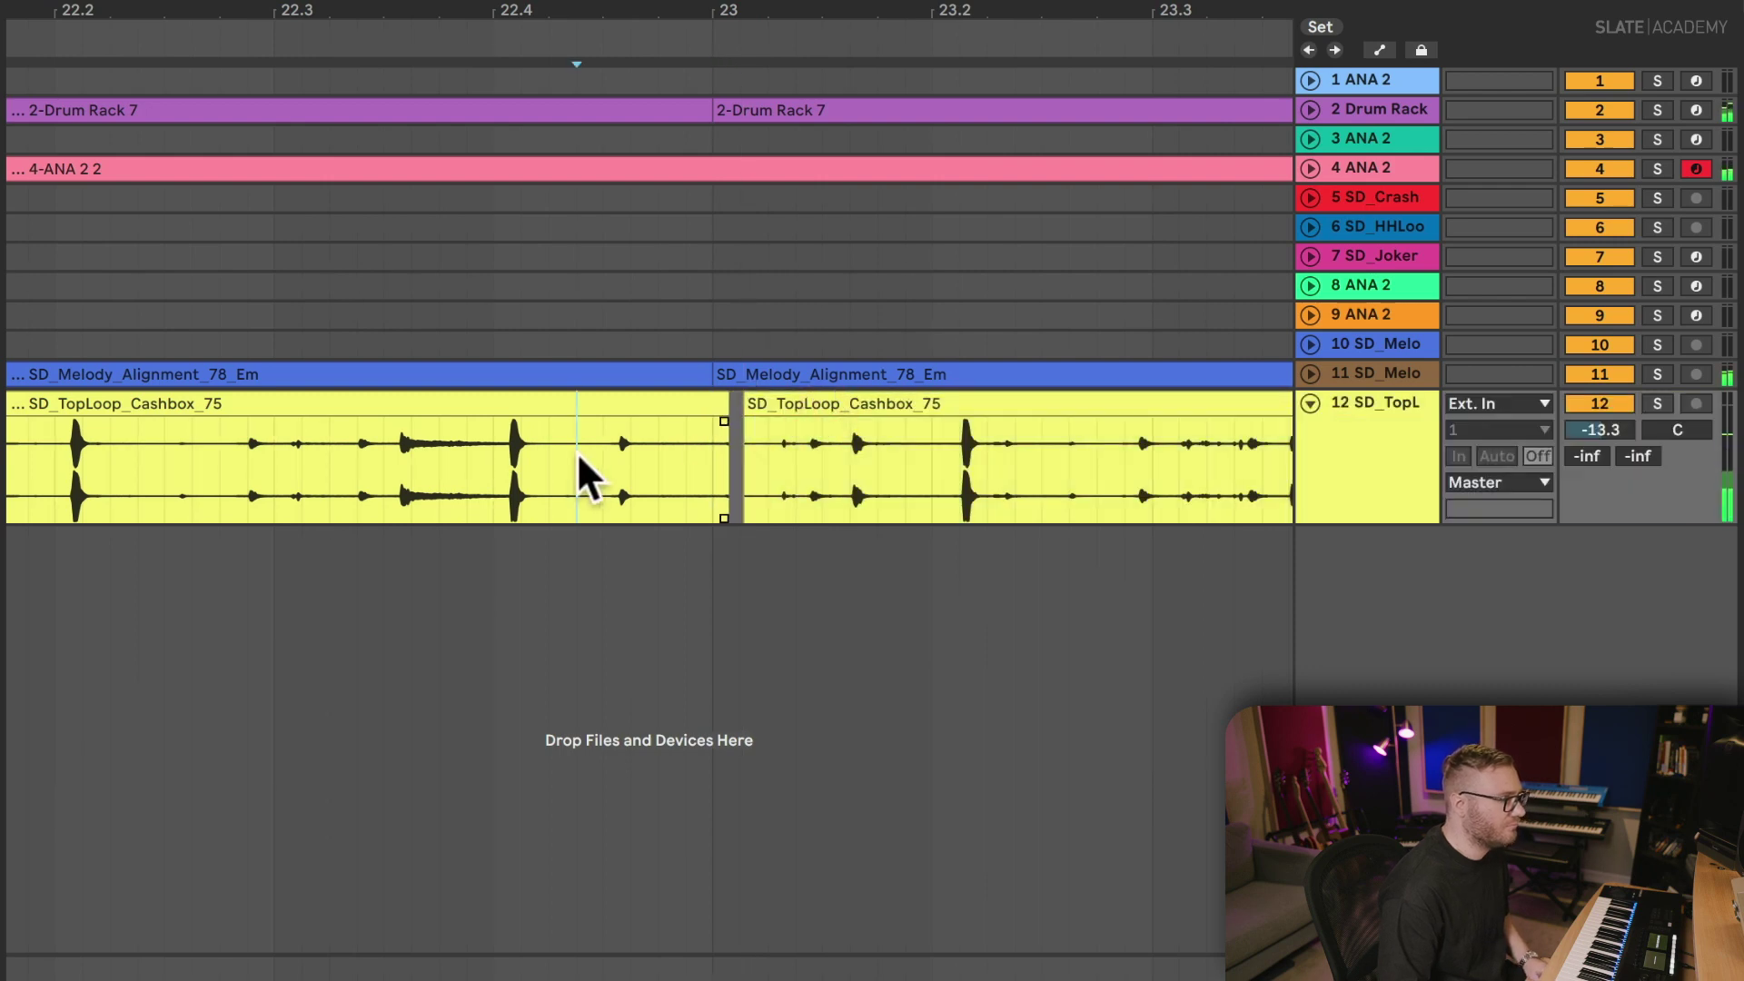
{"action": "left_click", "coordinate": [596, 405], "text": "shift"}
{"action": "left_click_drag", "start_coordinate": [591, 412], "coordinate": [603, 425]}
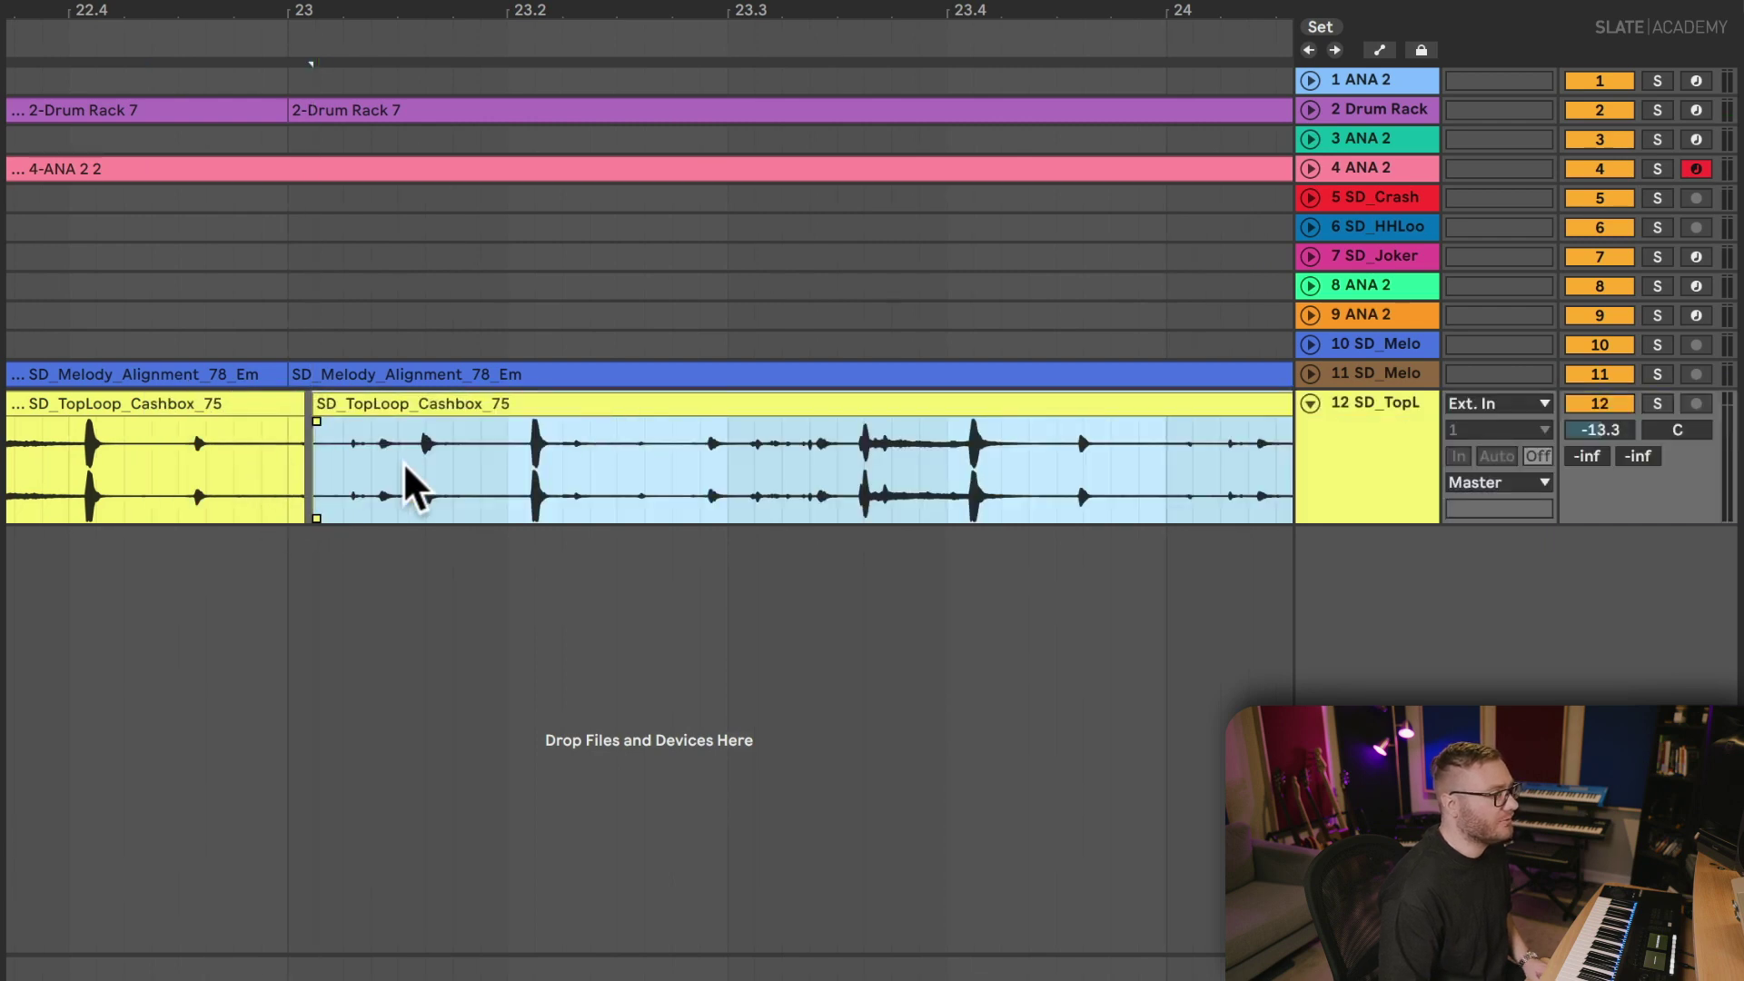
- Move the second Cashbox clip slightly earlier to close the gap after the first one, and audition the join
{"action": "left_click", "coordinate": [42, 459]}
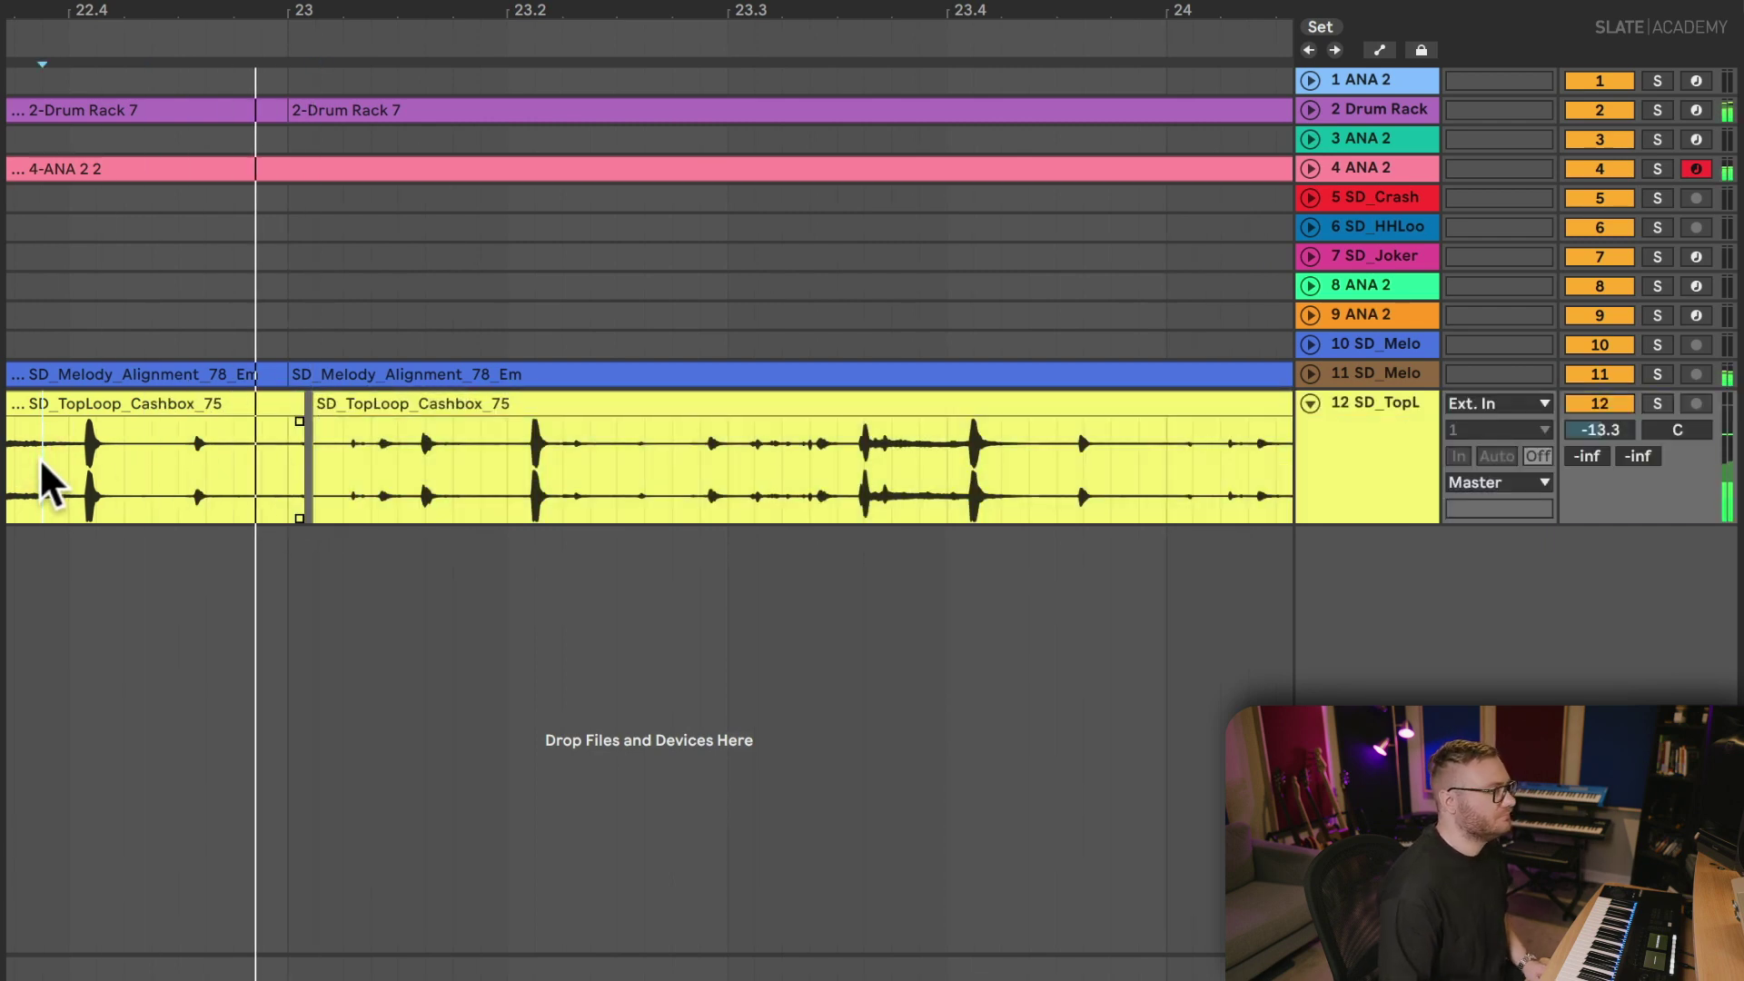
{"action": "left_click_drag", "start_coordinate": [538, 405], "coordinate": [511, 429]}
{"action": "key", "text": "space"}
{"action": "left_click", "coordinate": [236, 460]}
{"action": "key", "text": "space"}
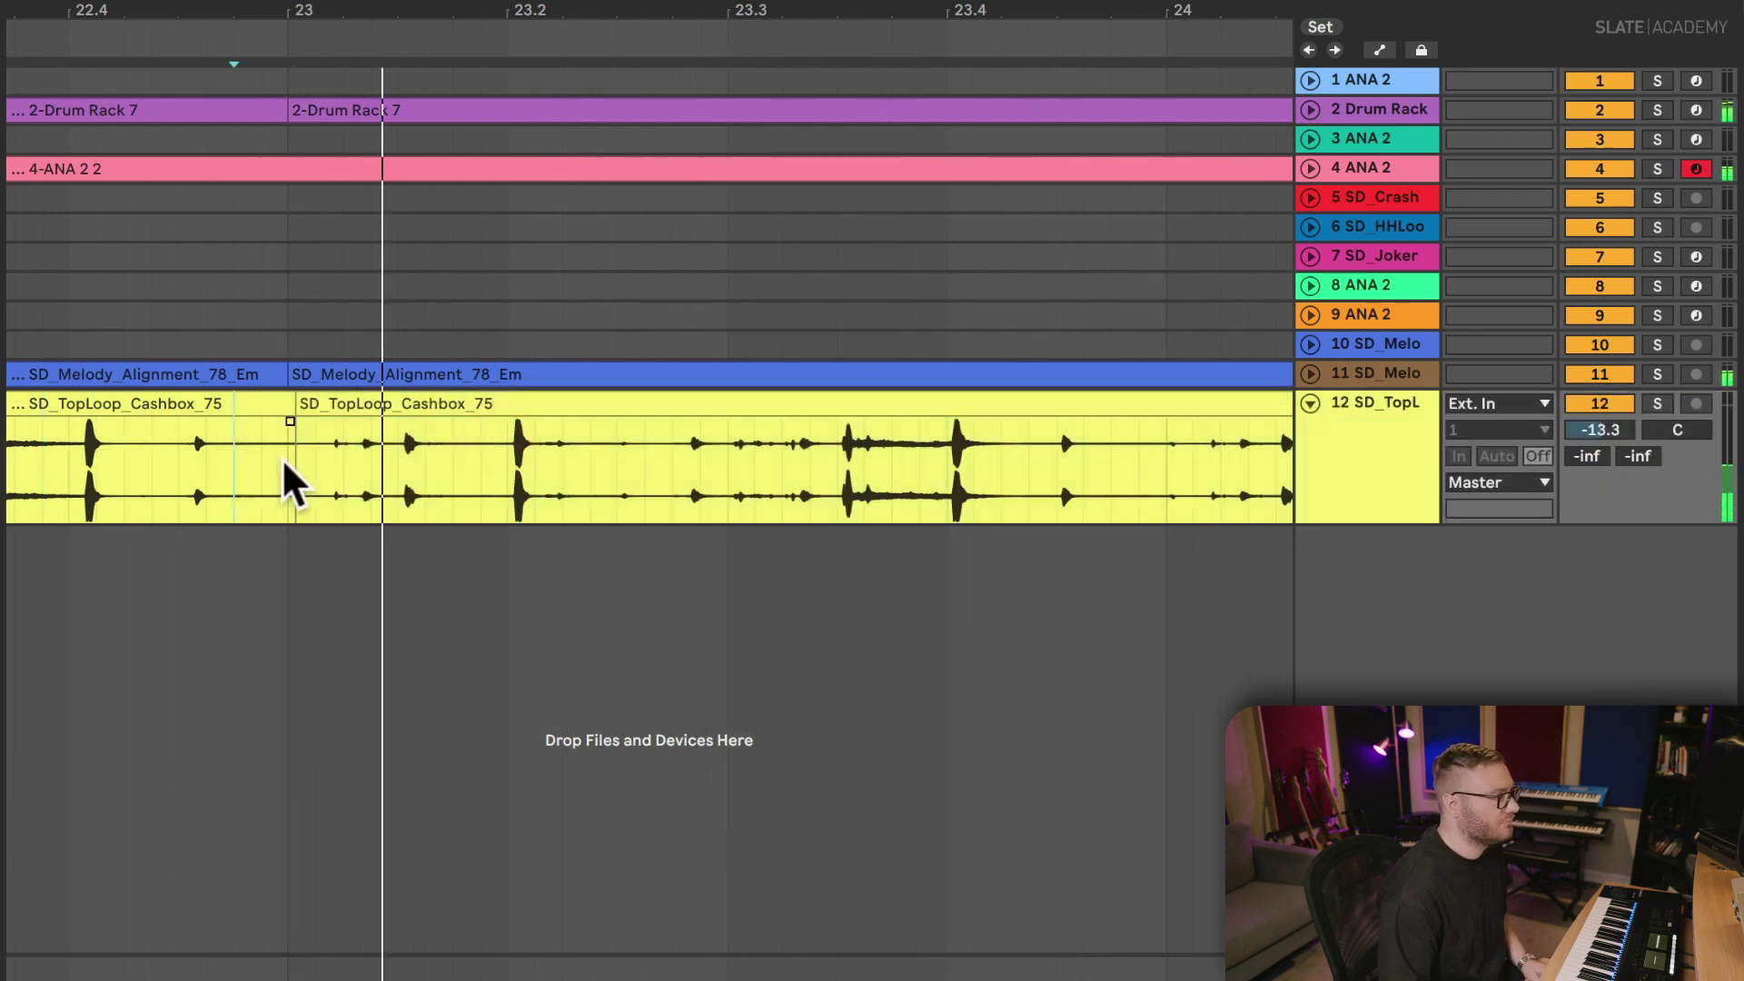
- Review the breakdown with both top loop clips during playback, collapse track 12, and continue playing from bar 24
{"action": "key", "text": "minus"}
{"action": "key", "text": "minus"}
{"action": "key", "text": "minus"}
{"action": "key", "text": "minus"}
{"action": "key", "text": "minus"}
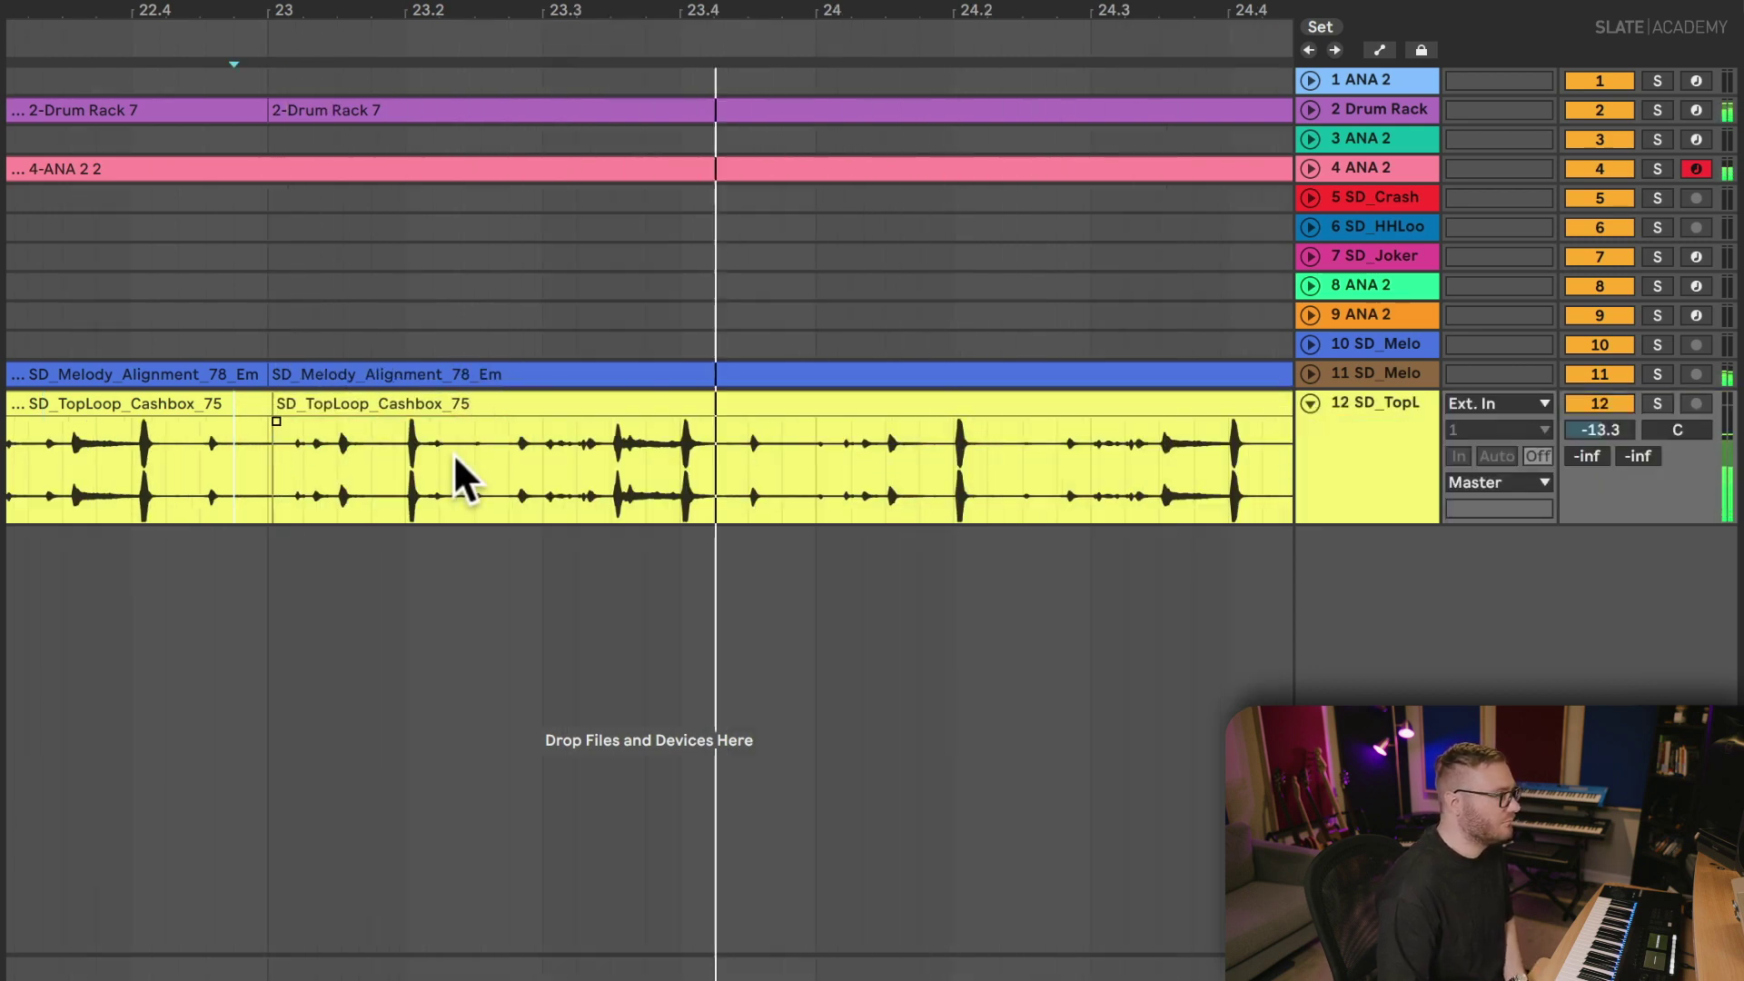
{"action": "key", "text": "minus"}
{"action": "key", "text": "minus"}
{"action": "left_click", "coordinate": [229, 461]}
{"action": "key", "text": "plus"}
{"action": "key", "text": "minus"}
{"action": "scroll", "coordinate": [229, 460], "scroll_direction": "left", "scroll_amount": 5}
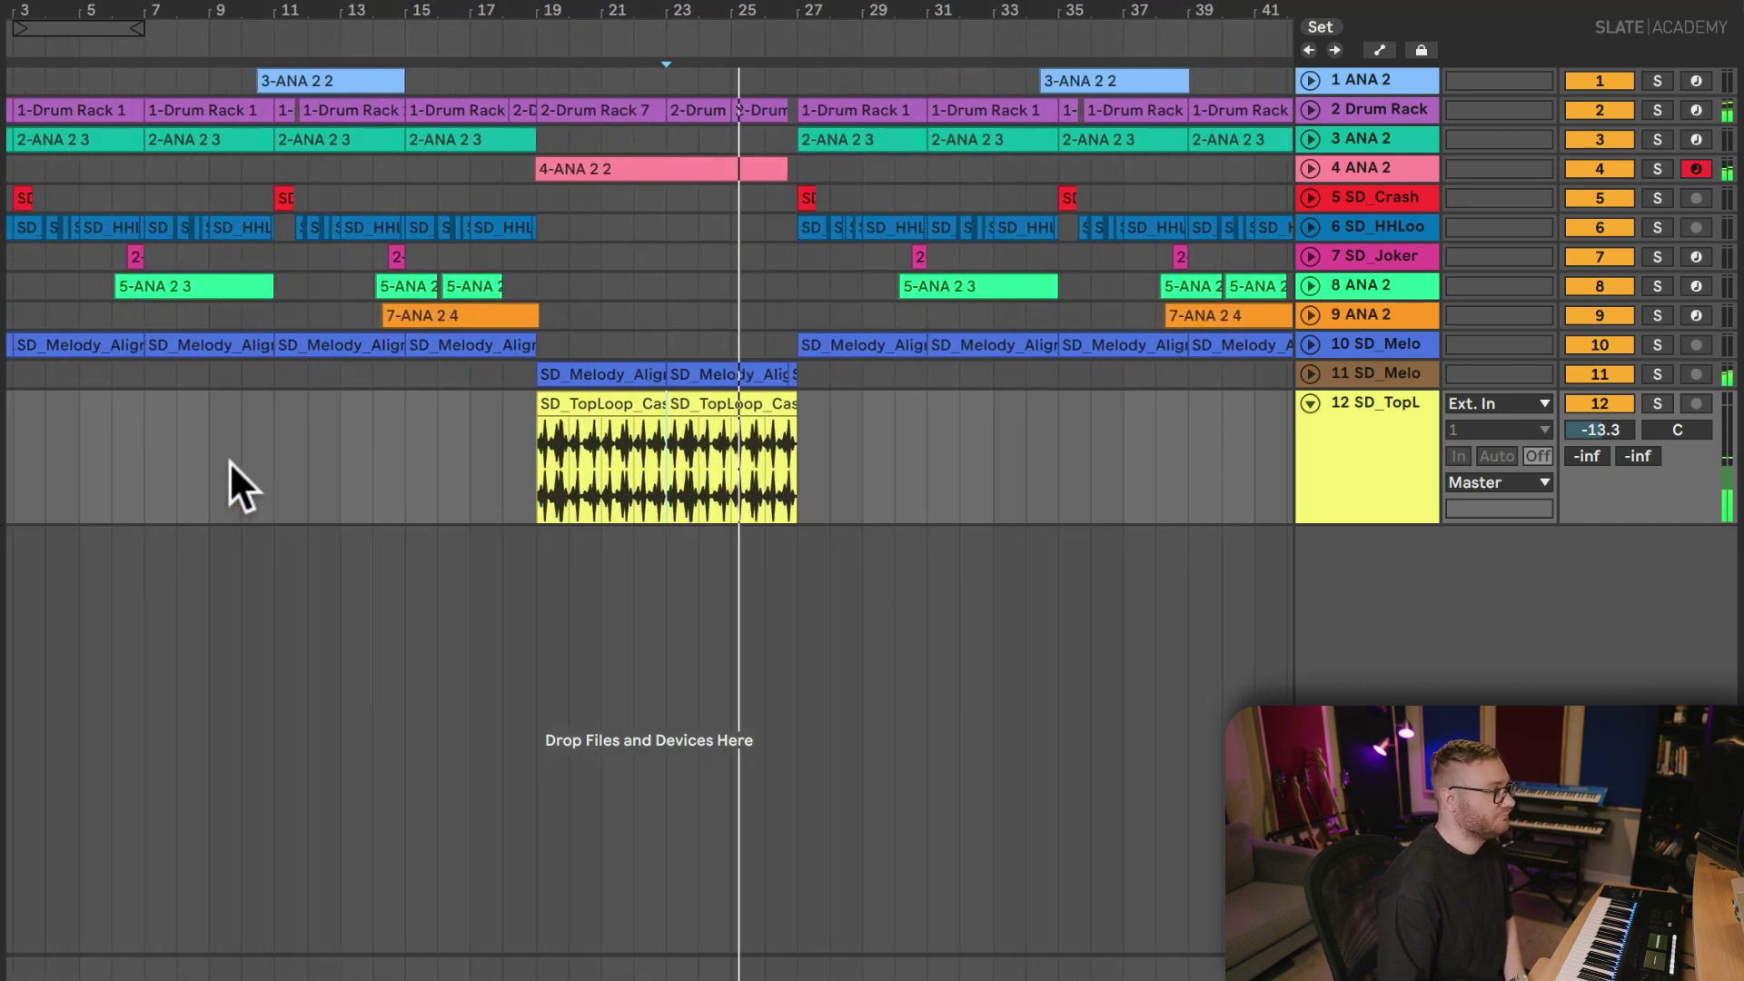
{"action": "left_click", "coordinate": [1308, 403]}
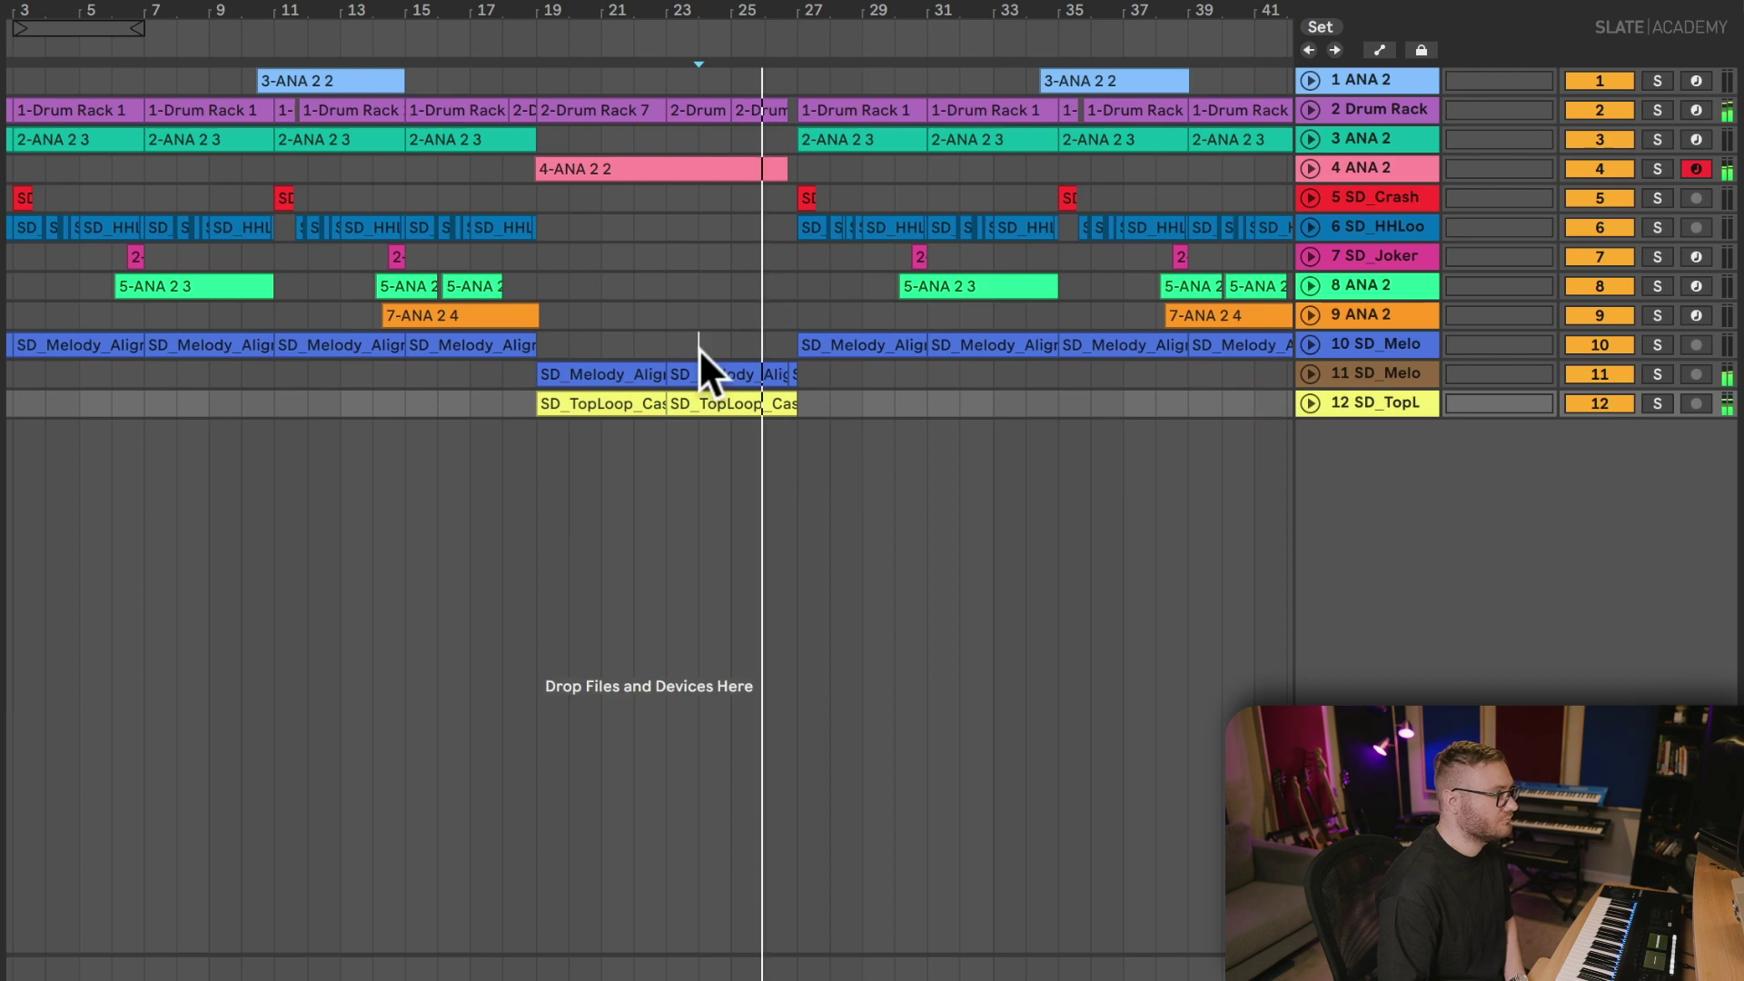
{"action": "left_click", "coordinate": [699, 347]}
{"action": "key", "text": "minus"}
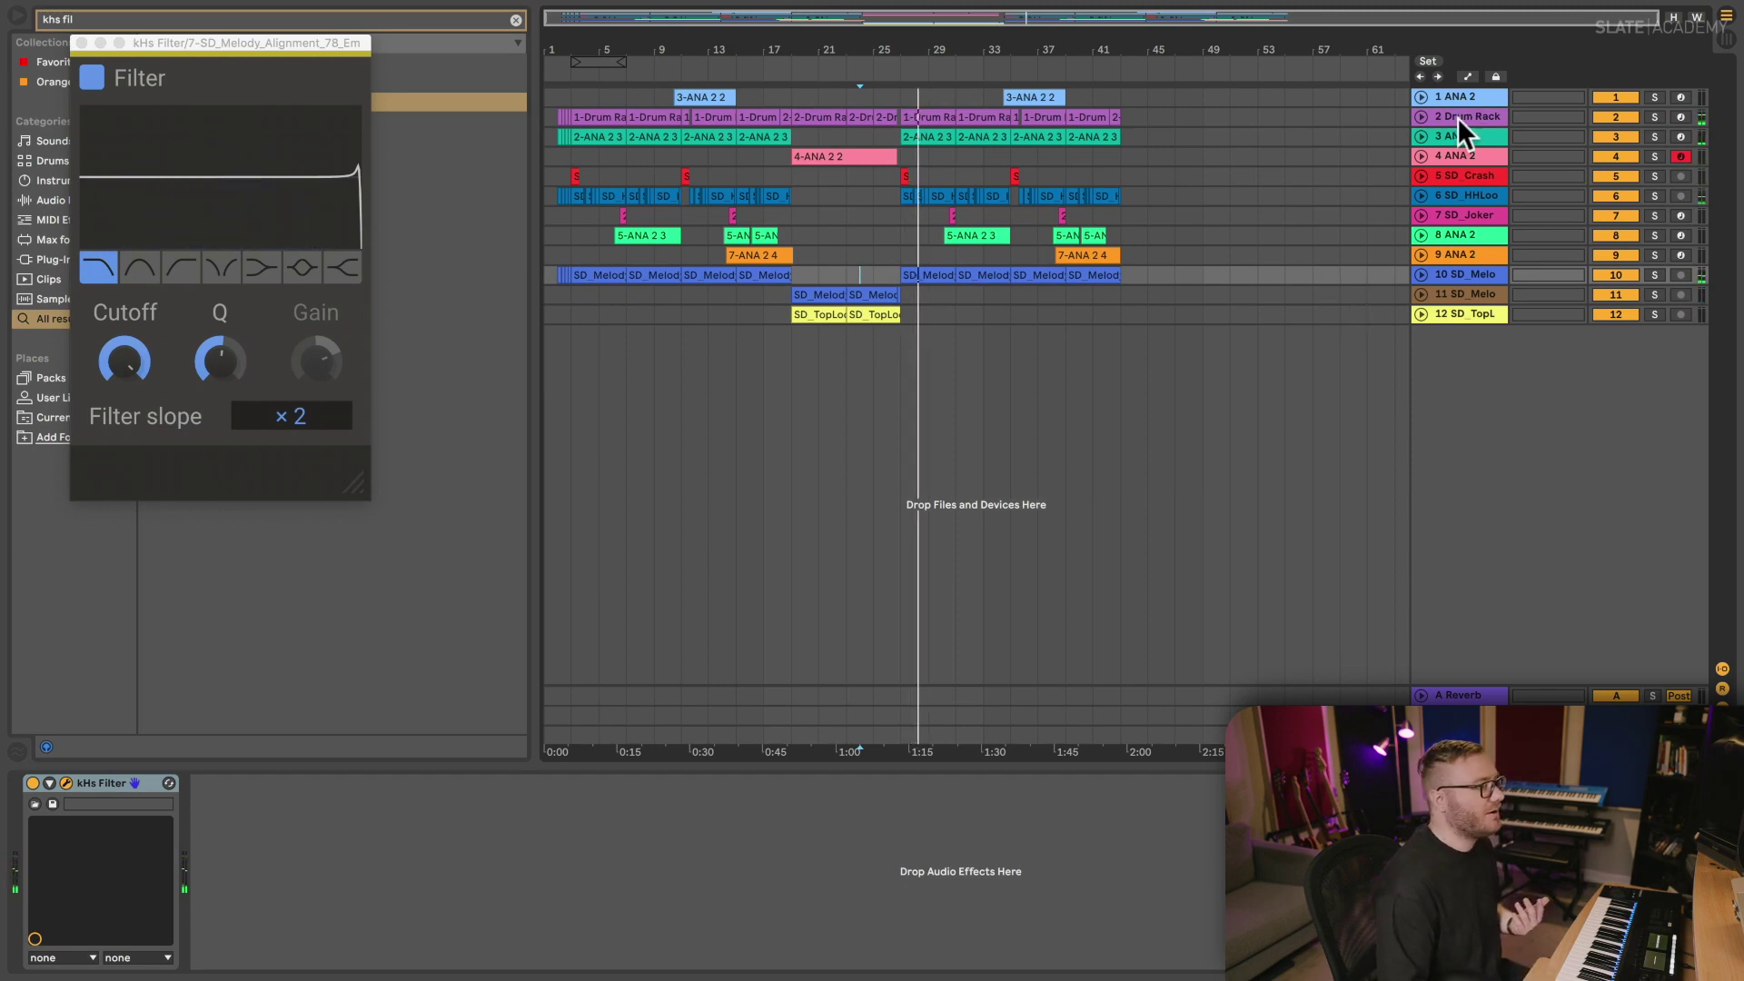
- Expand the Drum Rack track and consolidate everything from bar 1 to the end of its last clip into one clip
{"action": "left_click", "coordinate": [1425, 116]}
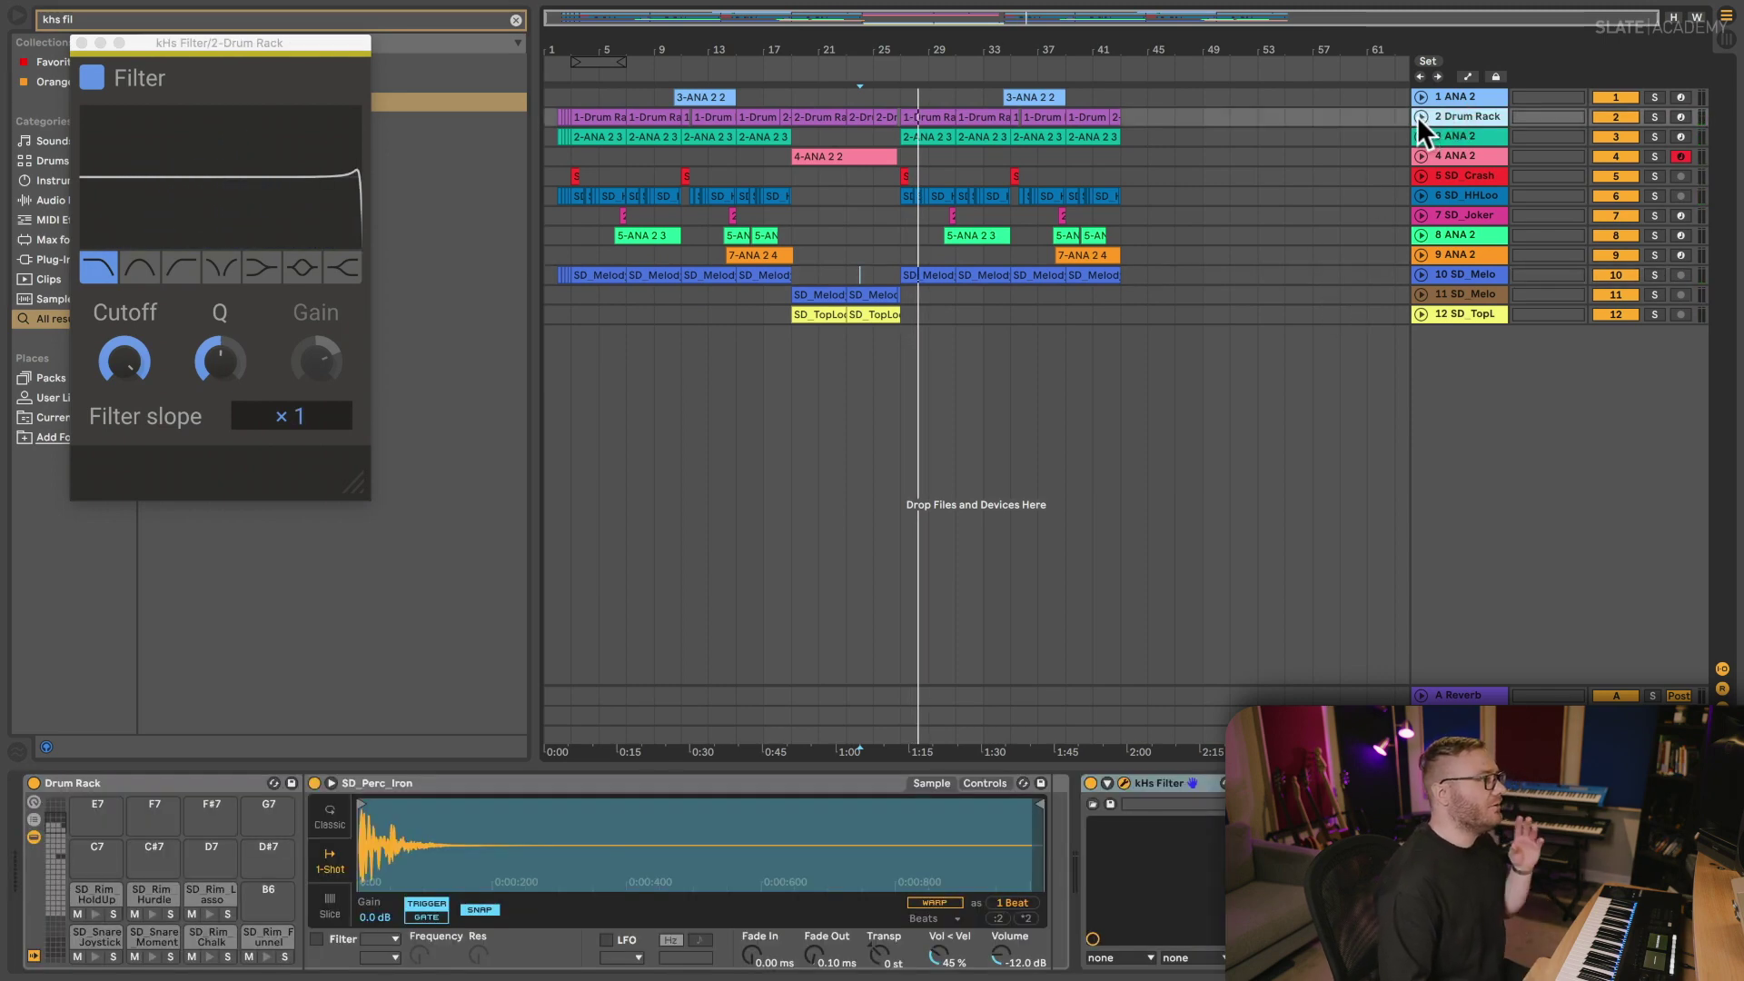
{"action": "left_click", "coordinate": [1419, 116]}
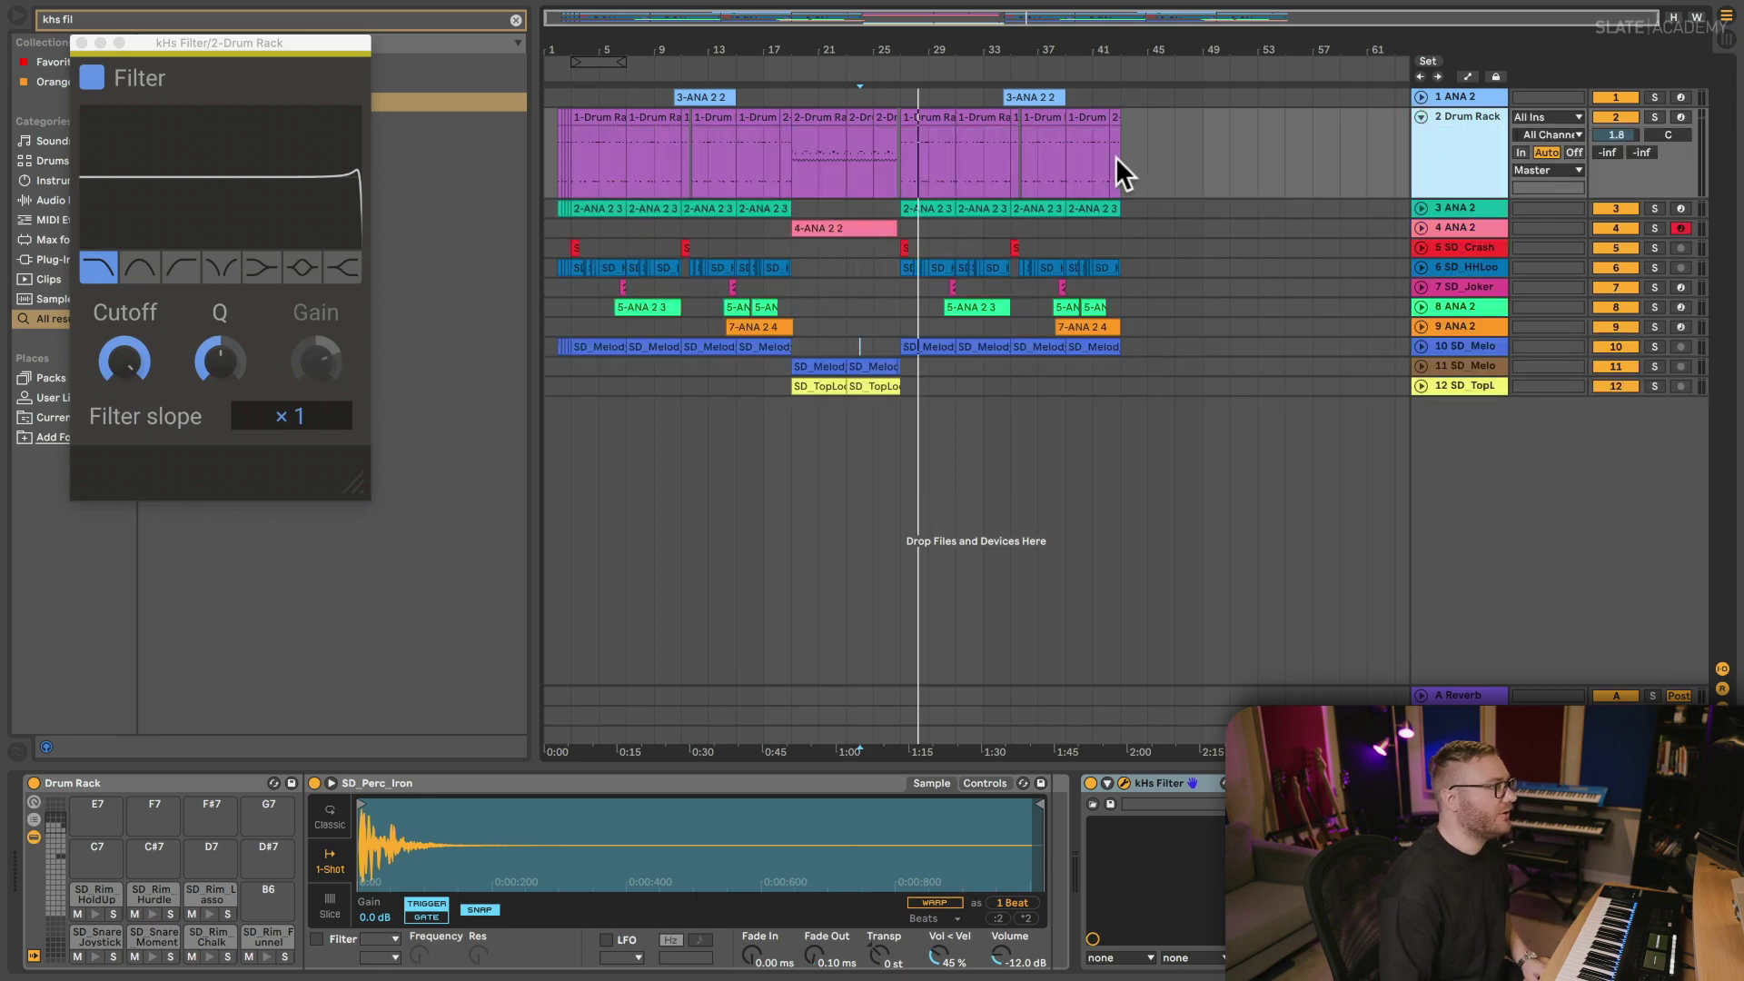
{"action": "left_click_drag", "start_coordinate": [1115, 157], "coordinate": [409, 171]}
{"action": "key", "text": "super+j"}
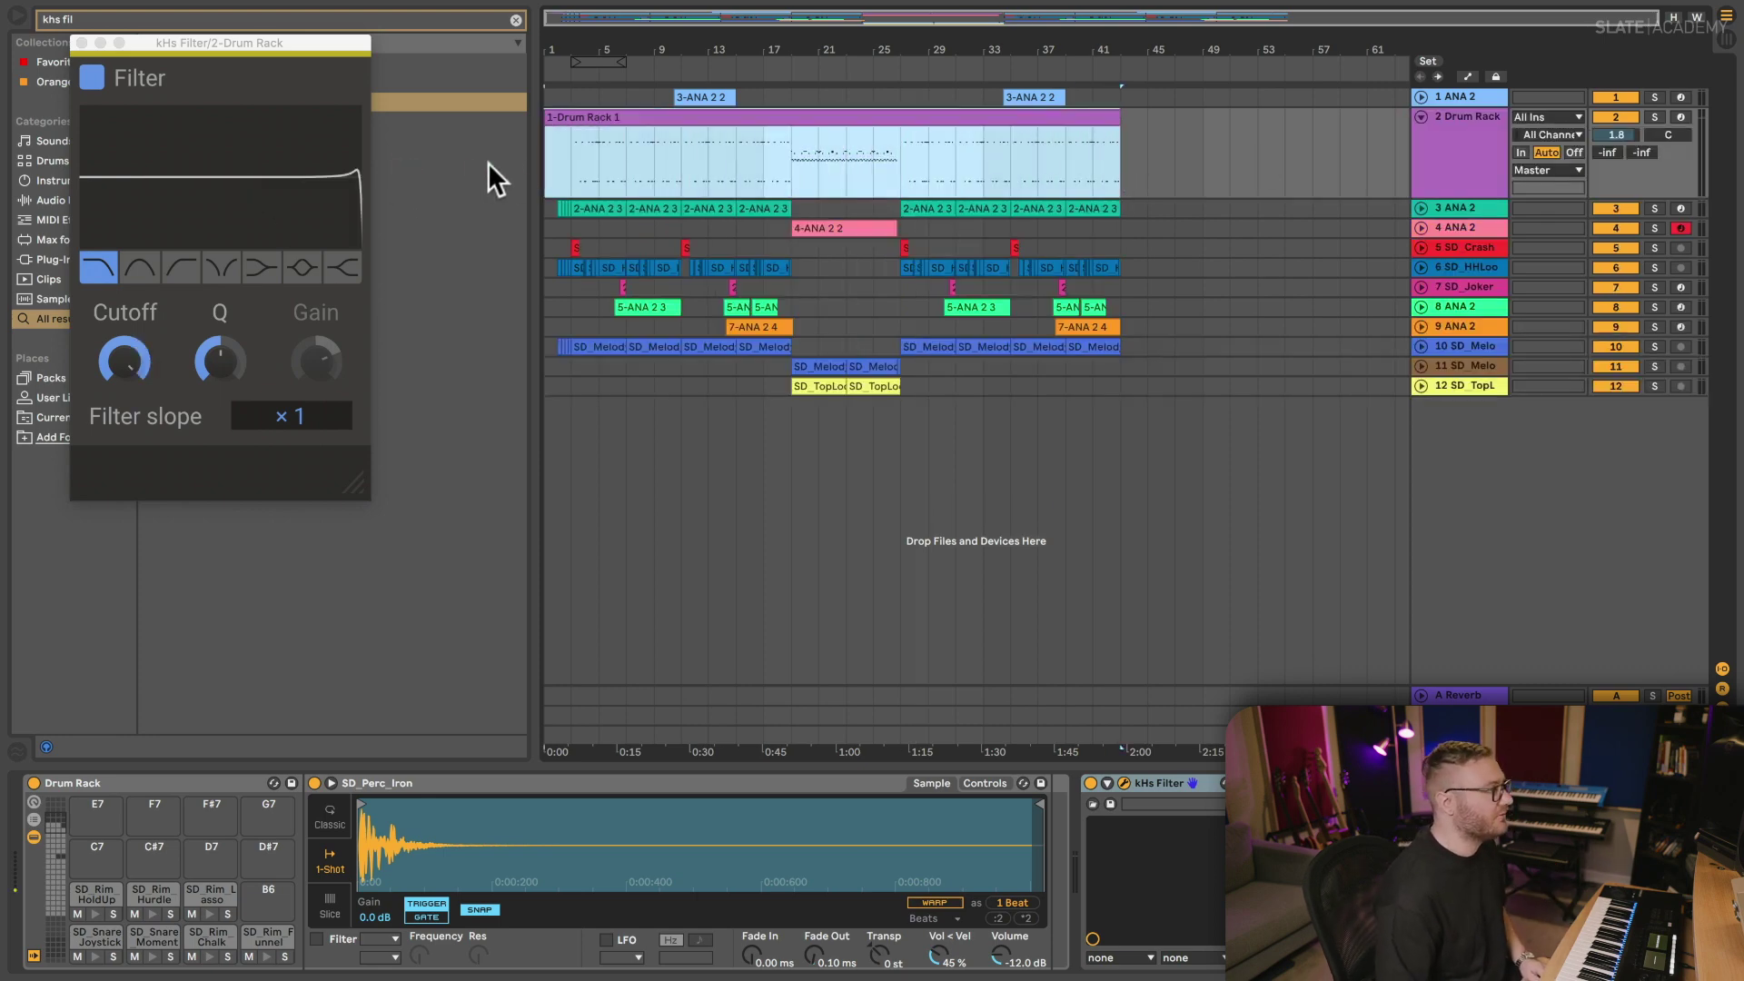
- Switch back to the sample pack in Finder, collapse the Drums folders and open the Textures & Foley folder
{"action": "key", "text": "super+Tab"}
{"action": "key", "text": "Left"}
{"action": "key", "text": "Left"}
{"action": "key", "text": "Left"}
{"action": "key", "text": "Left"}
{"action": "key", "text": "Left"}
{"action": "key", "text": "Left"}
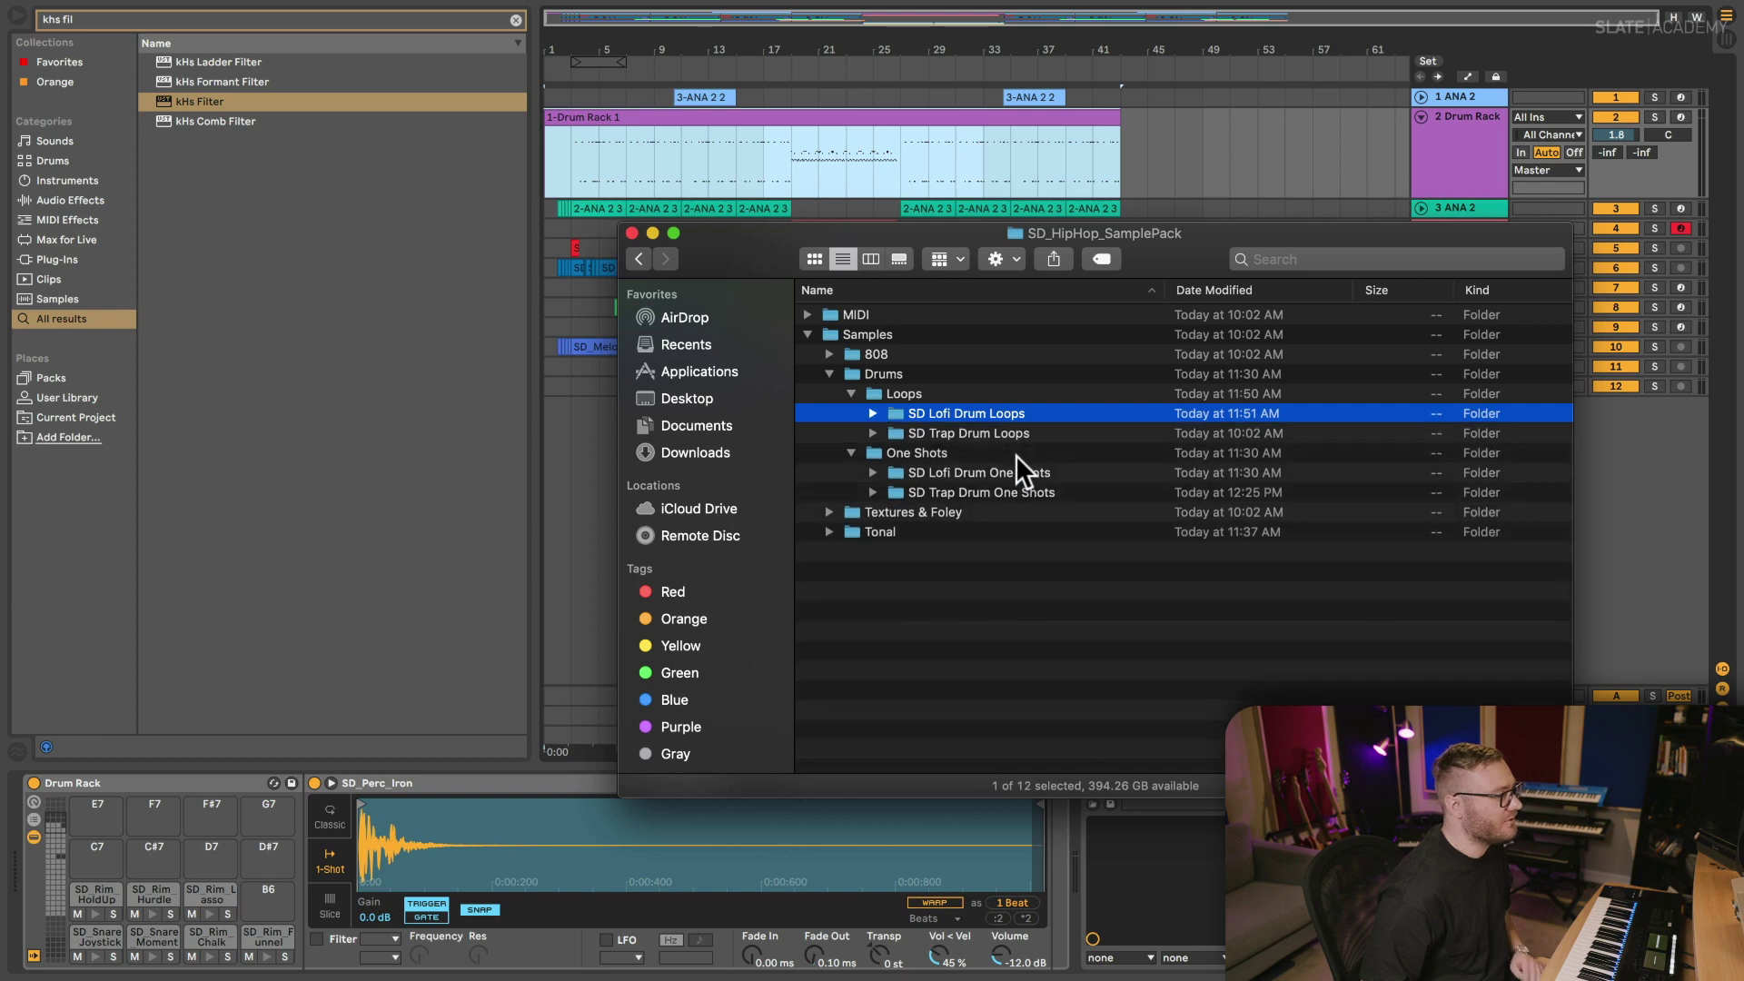
{"action": "key", "text": "Down"}
{"action": "key", "text": "Right"}
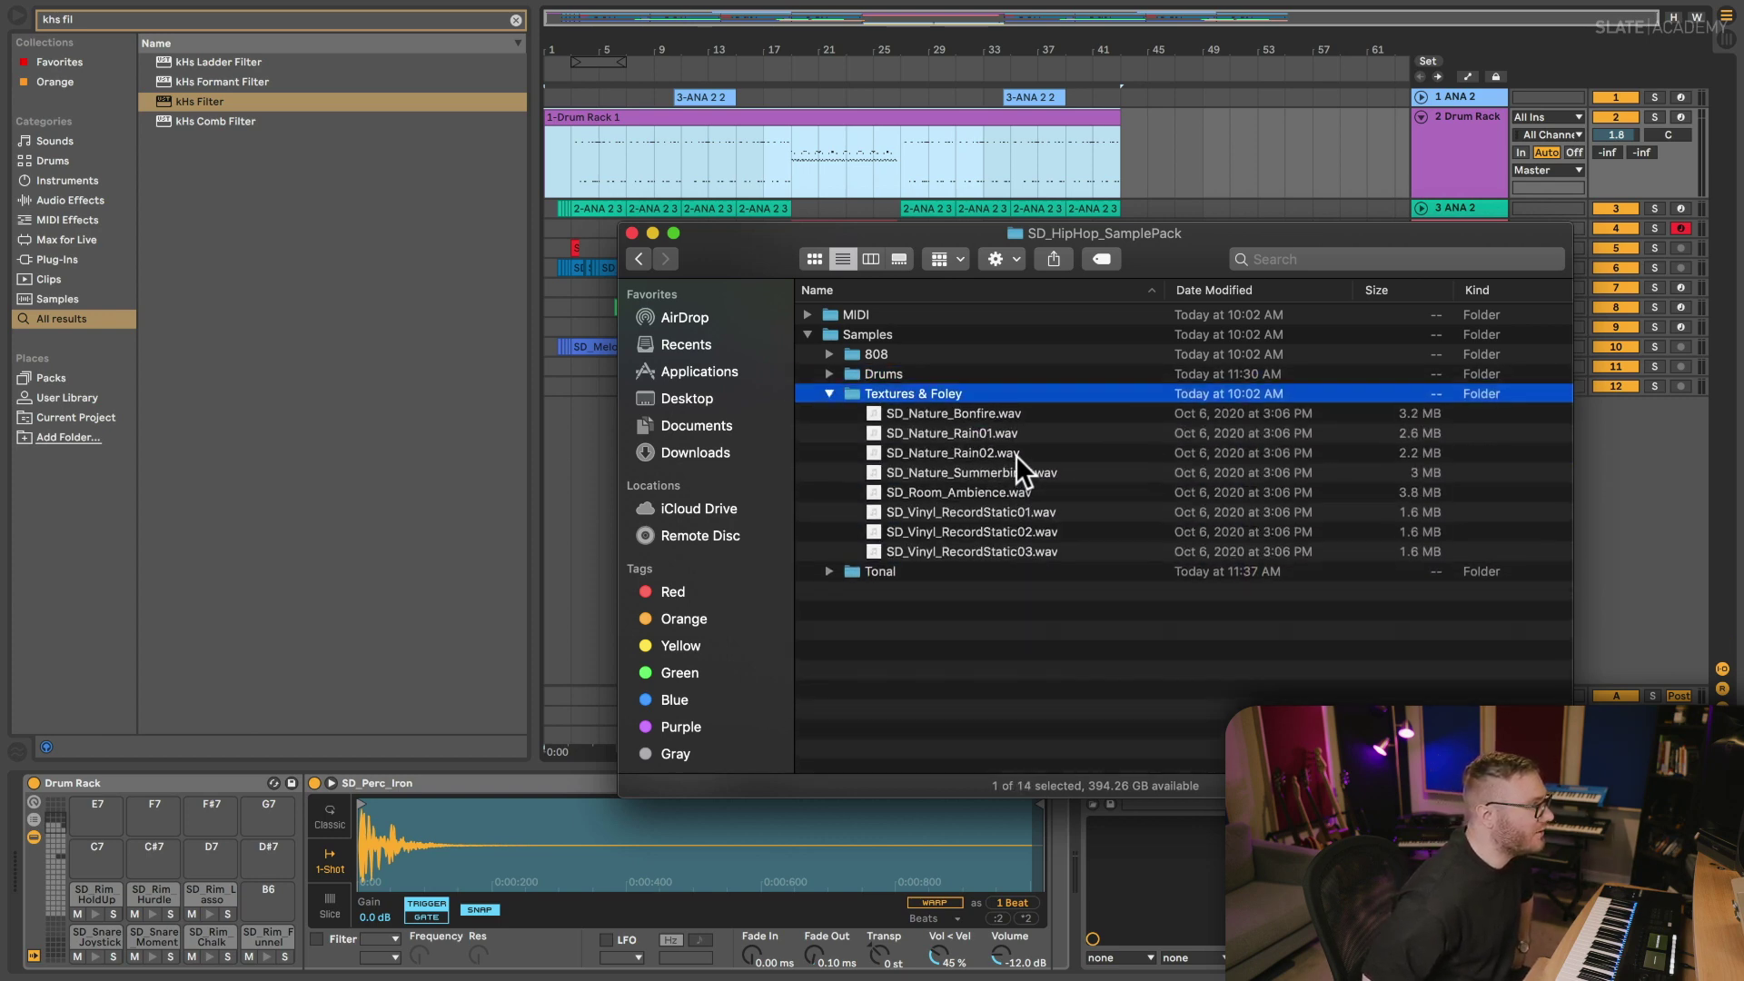
- Preview SD_Nature_Bonfire.wav, then place SD_Nature_Rain01.wav on a new track at bar 1
{"action": "key", "text": "Down"}
{"action": "key", "text": "space"}
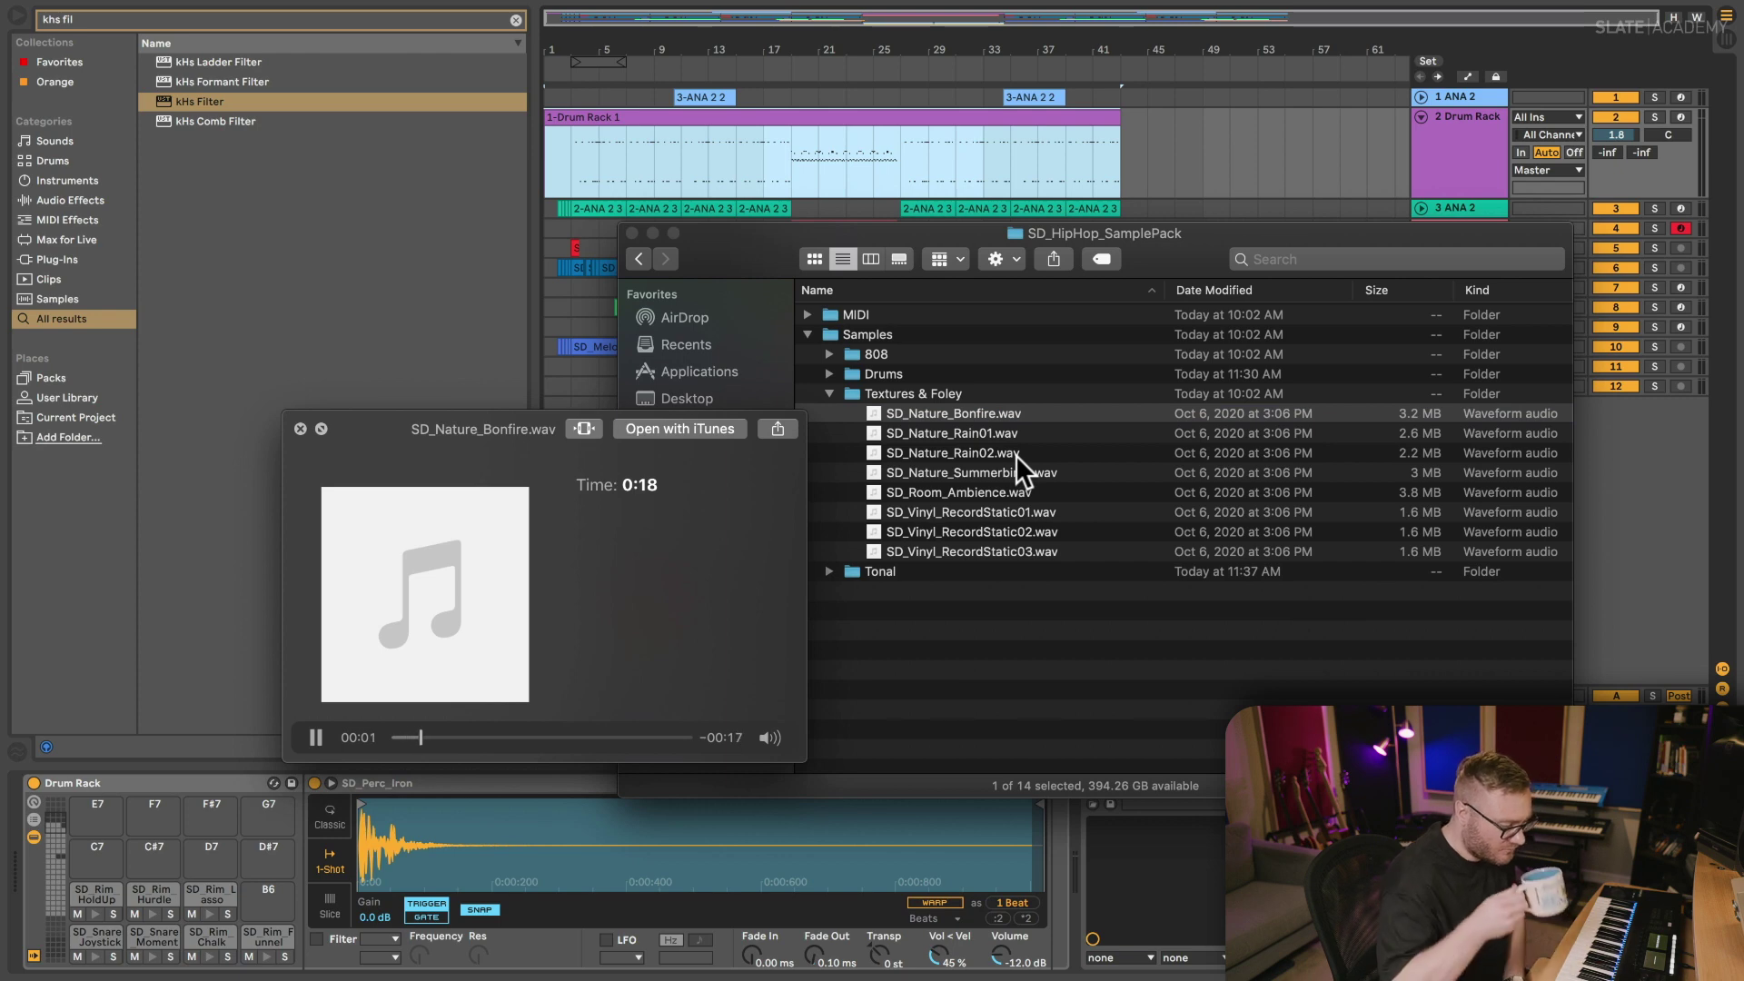
{"action": "key", "text": "Down"}
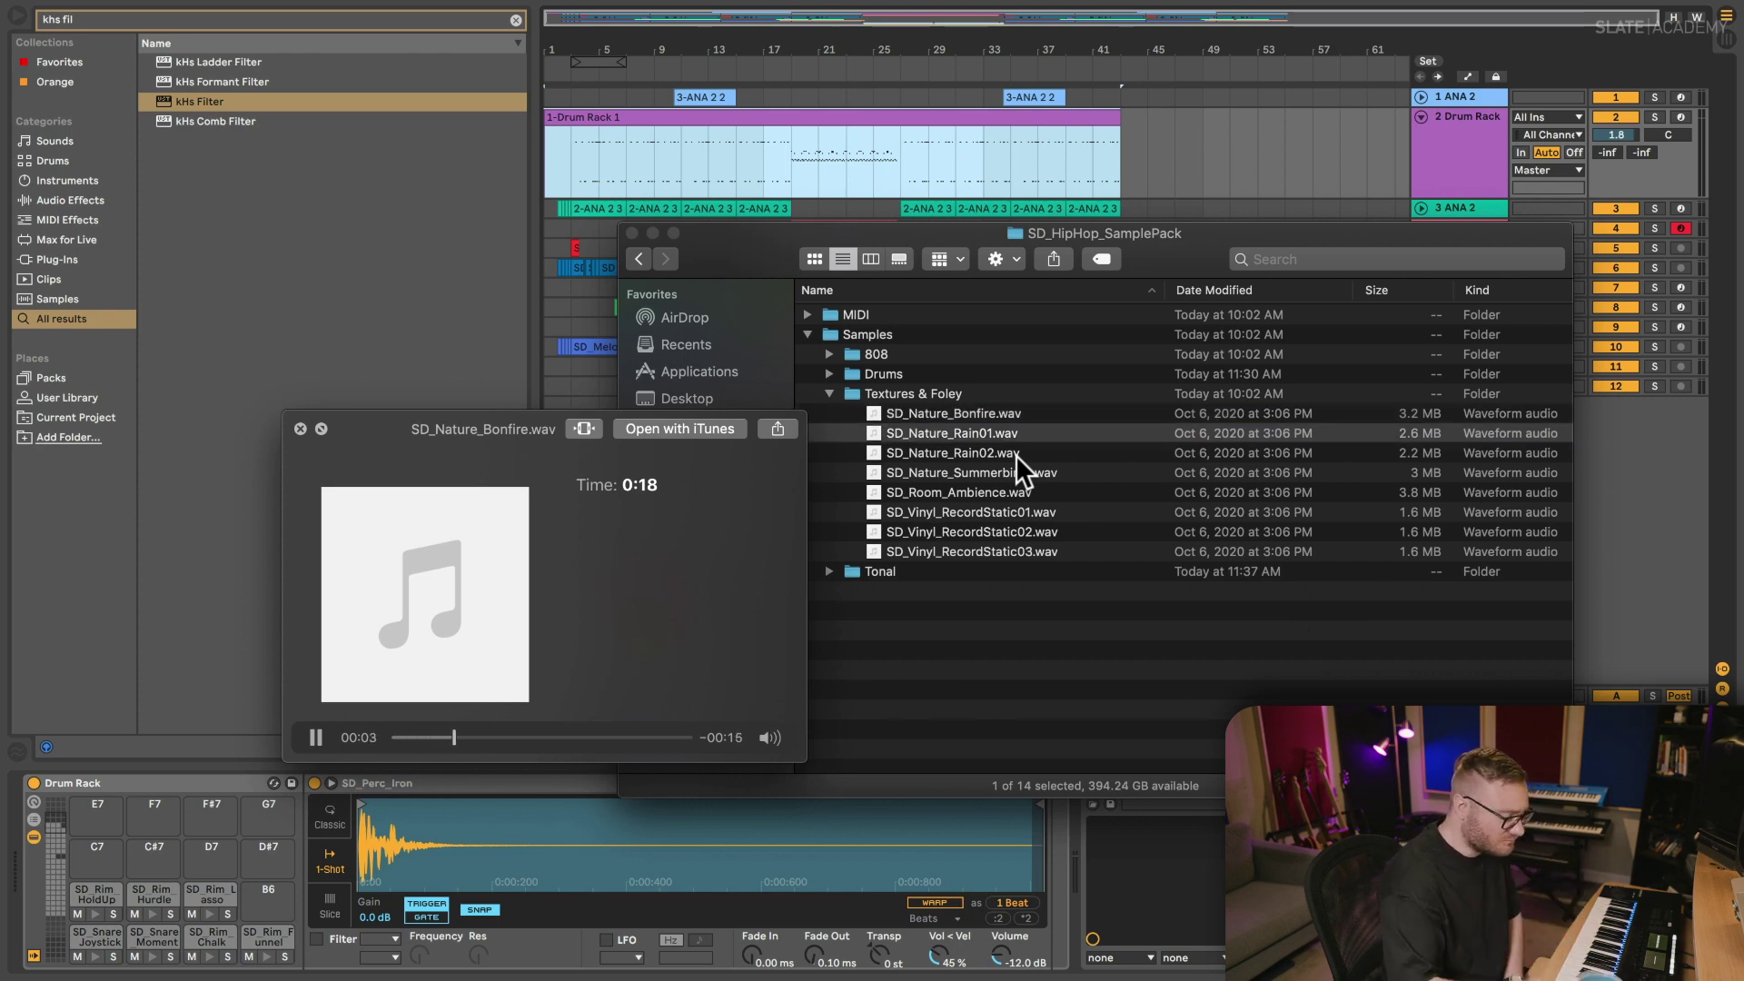
{"action": "key", "text": "space"}
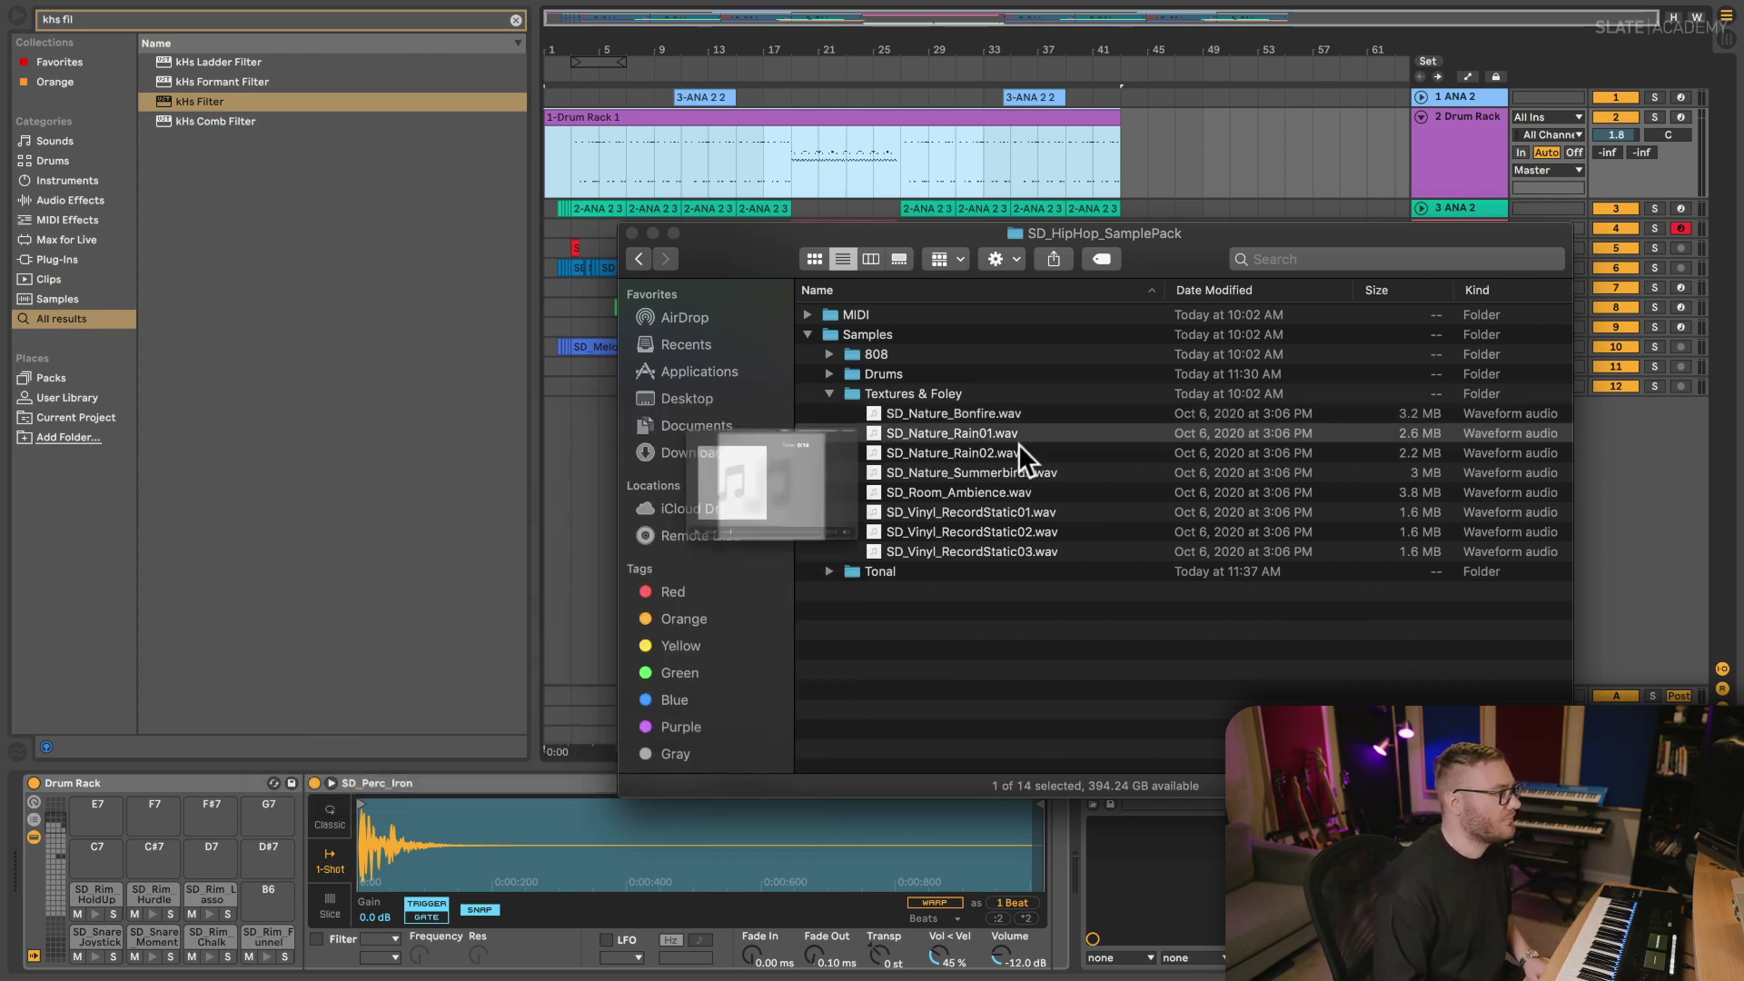
{"action": "left_click_drag", "start_coordinate": [979, 422], "coordinate": [554, 456]}
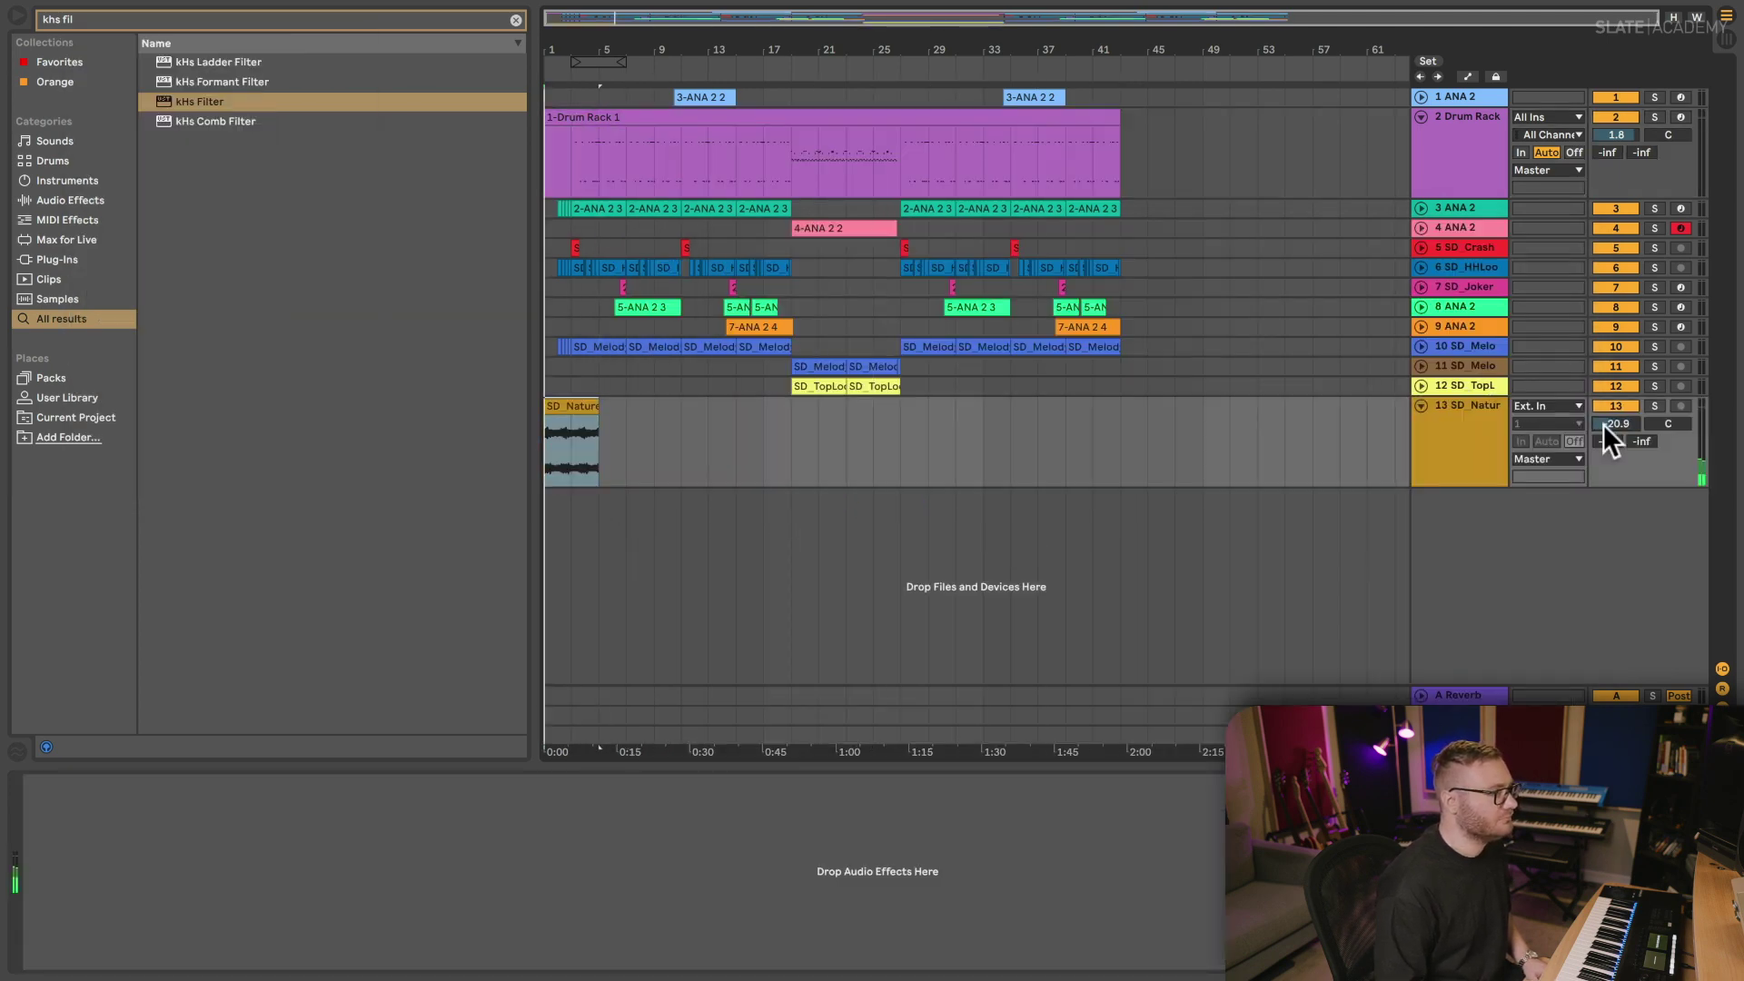
- Move the SD_Nature_Rain01 clip on track 13 to start at bar 3
{"action": "scroll", "coordinate": [594, 455], "scroll_direction": "up", "scroll_amount": 5}
{"action": "left_click", "coordinate": [596, 454]}
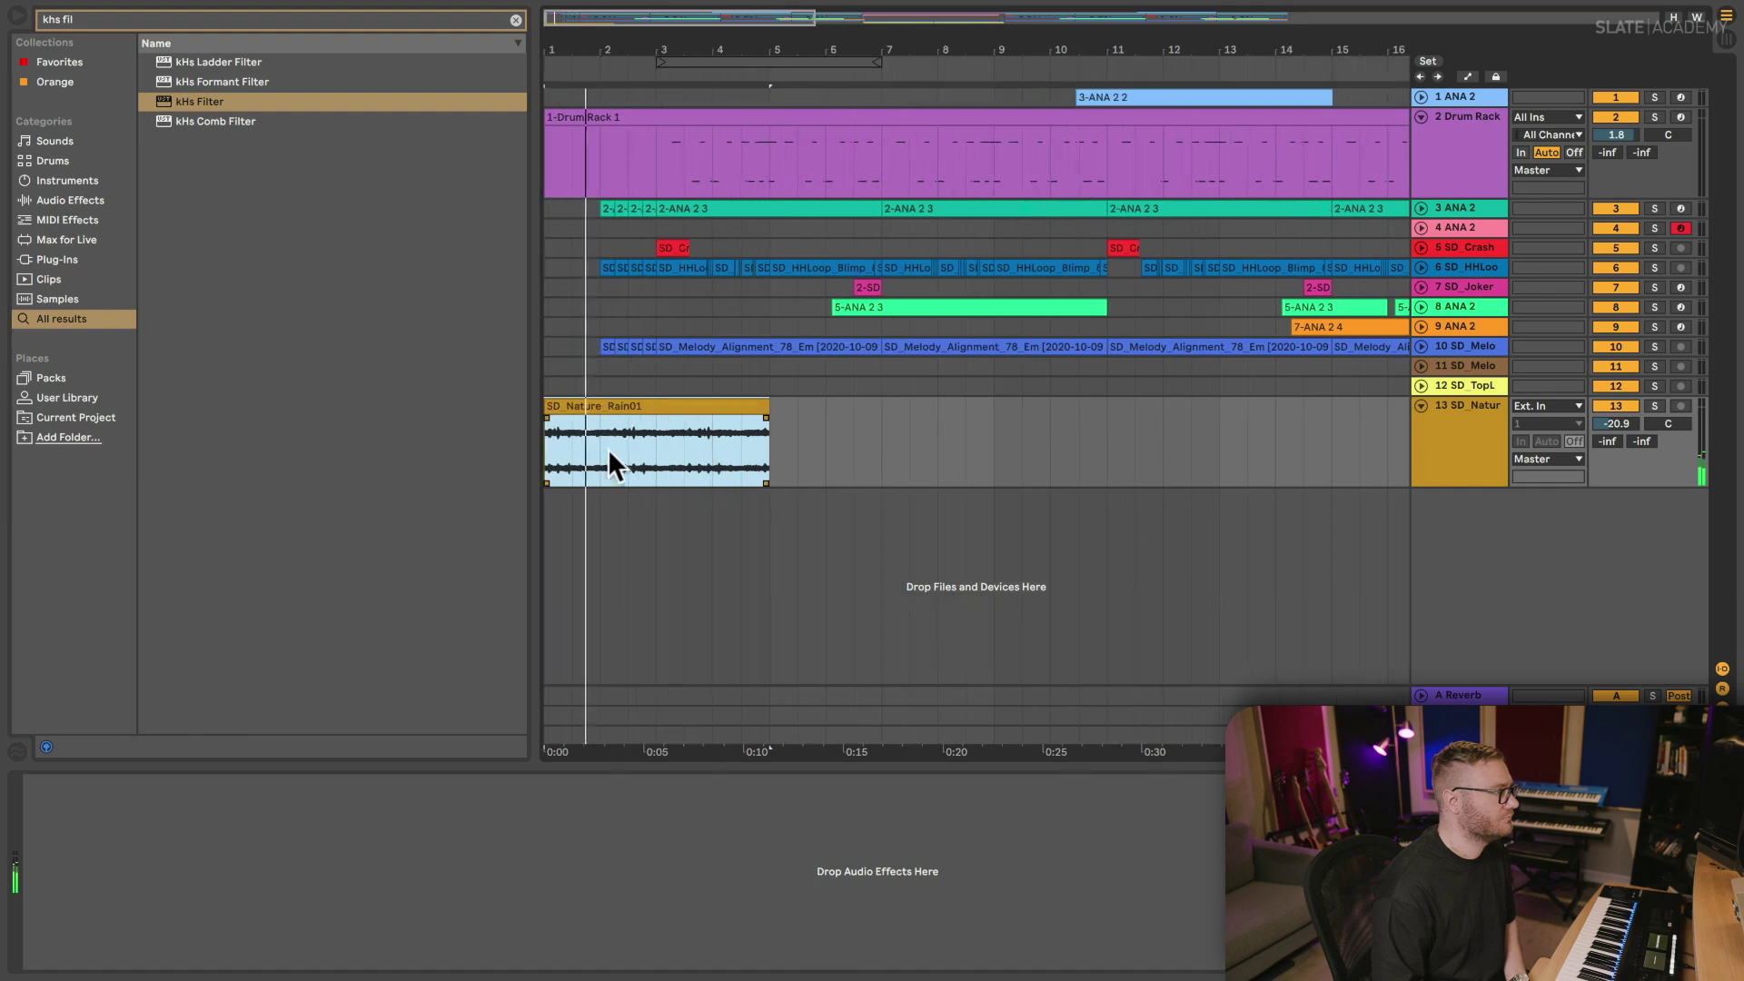
{"action": "left_click_drag", "start_coordinate": [611, 405], "coordinate": [717, 408]}
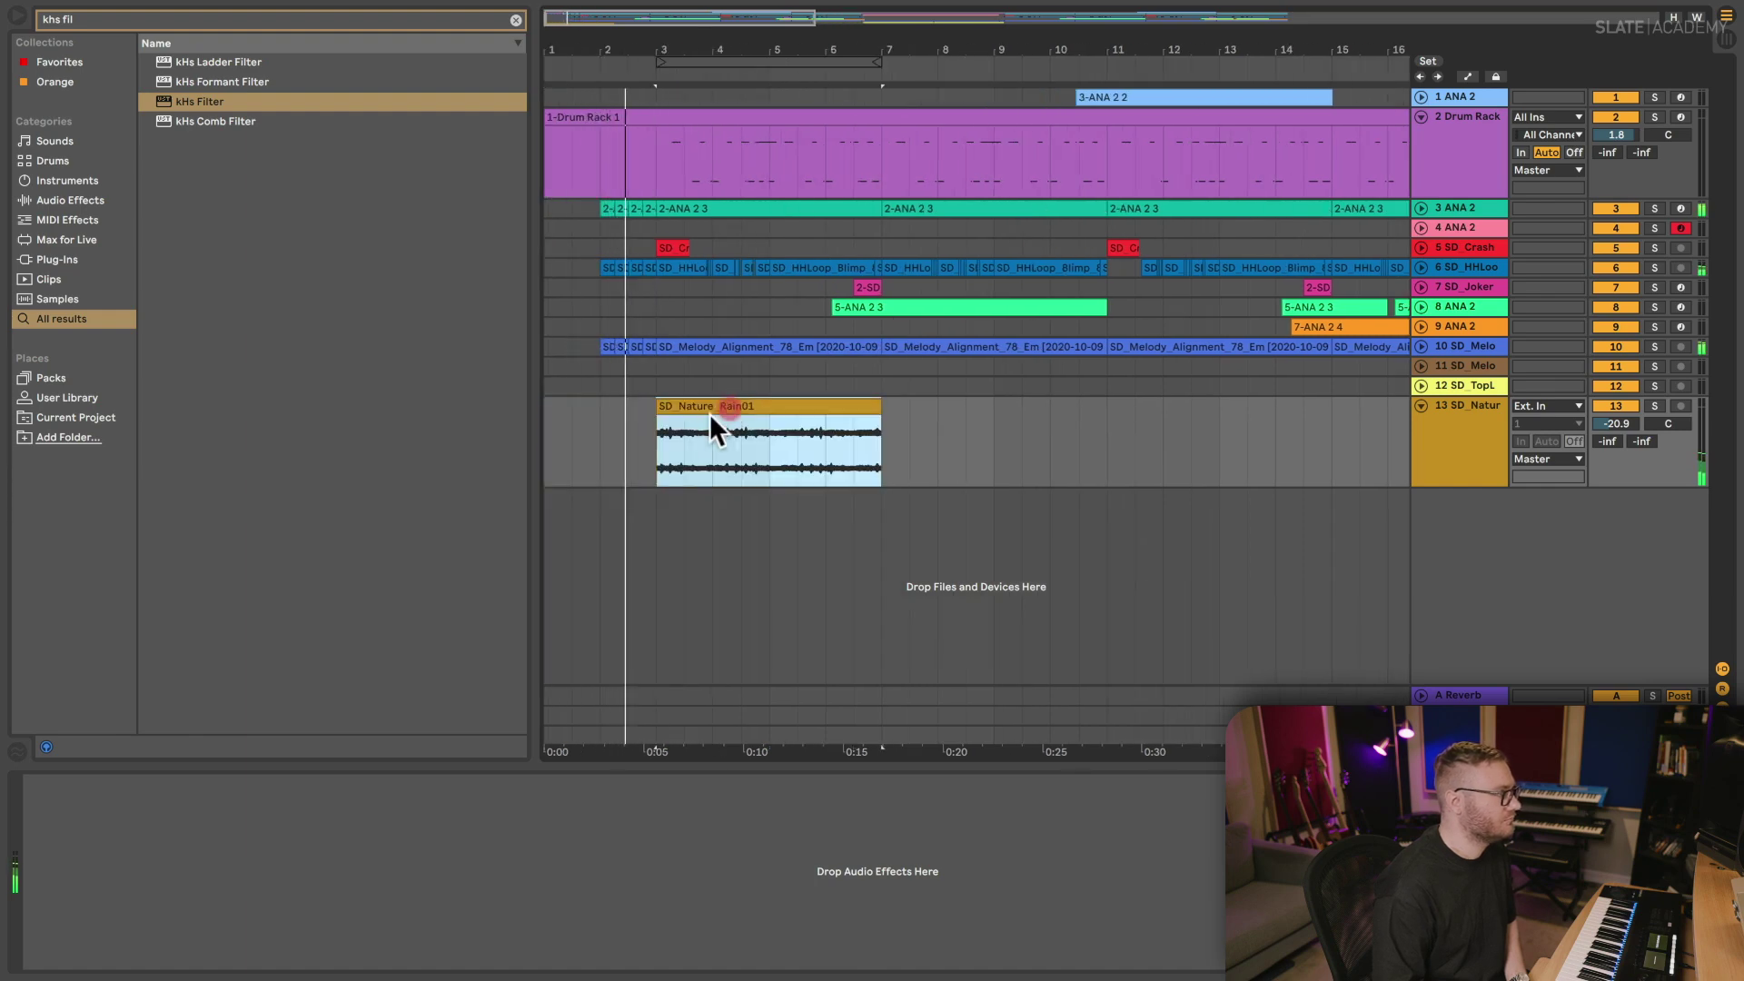
- Lower the rain track's volume to -25.0 dB and solo track 13
{"action": "scroll", "coordinate": [658, 436], "scroll_direction": "down", "scroll_amount": 6}
{"action": "left_click_drag", "start_coordinate": [1624, 422], "coordinate": [1623, 439]}
{"action": "left_click", "coordinate": [1444, 423]}
{"action": "key", "text": "s"}
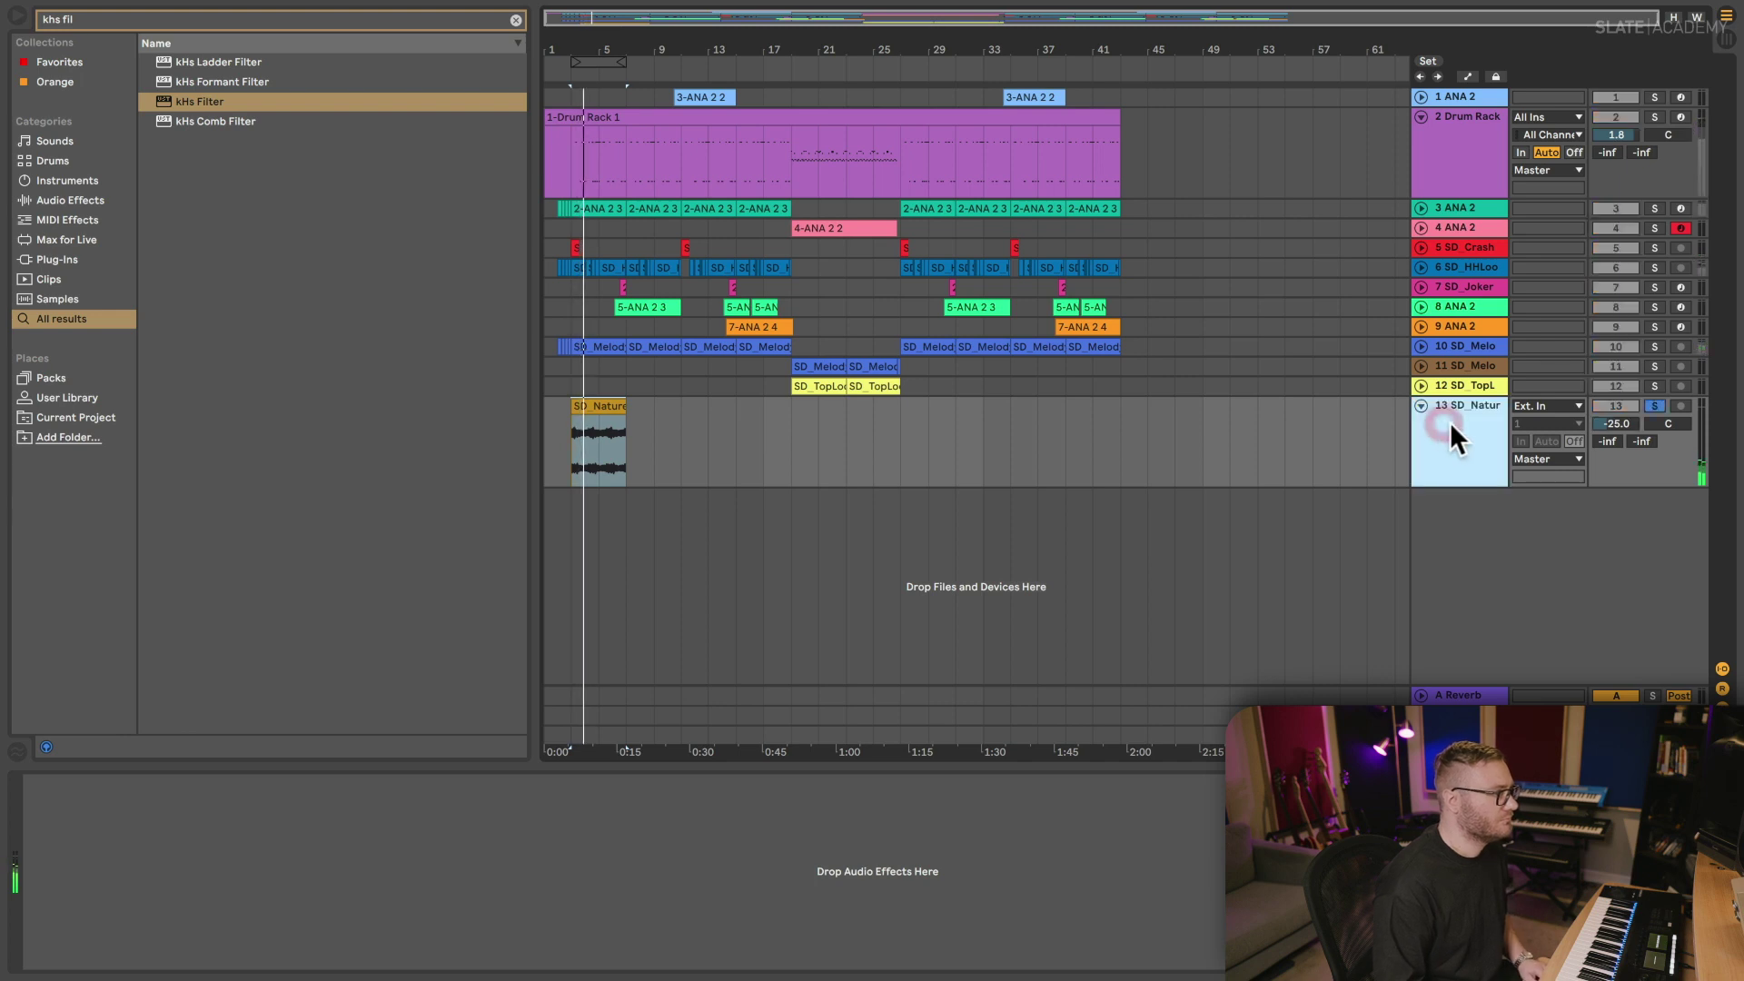
- Search the browser for "snap heap" and load the Snap Heap effect onto the rain track
{"action": "key", "text": "ctrl+f"}
{"action": "type", "text": "snap heap"}
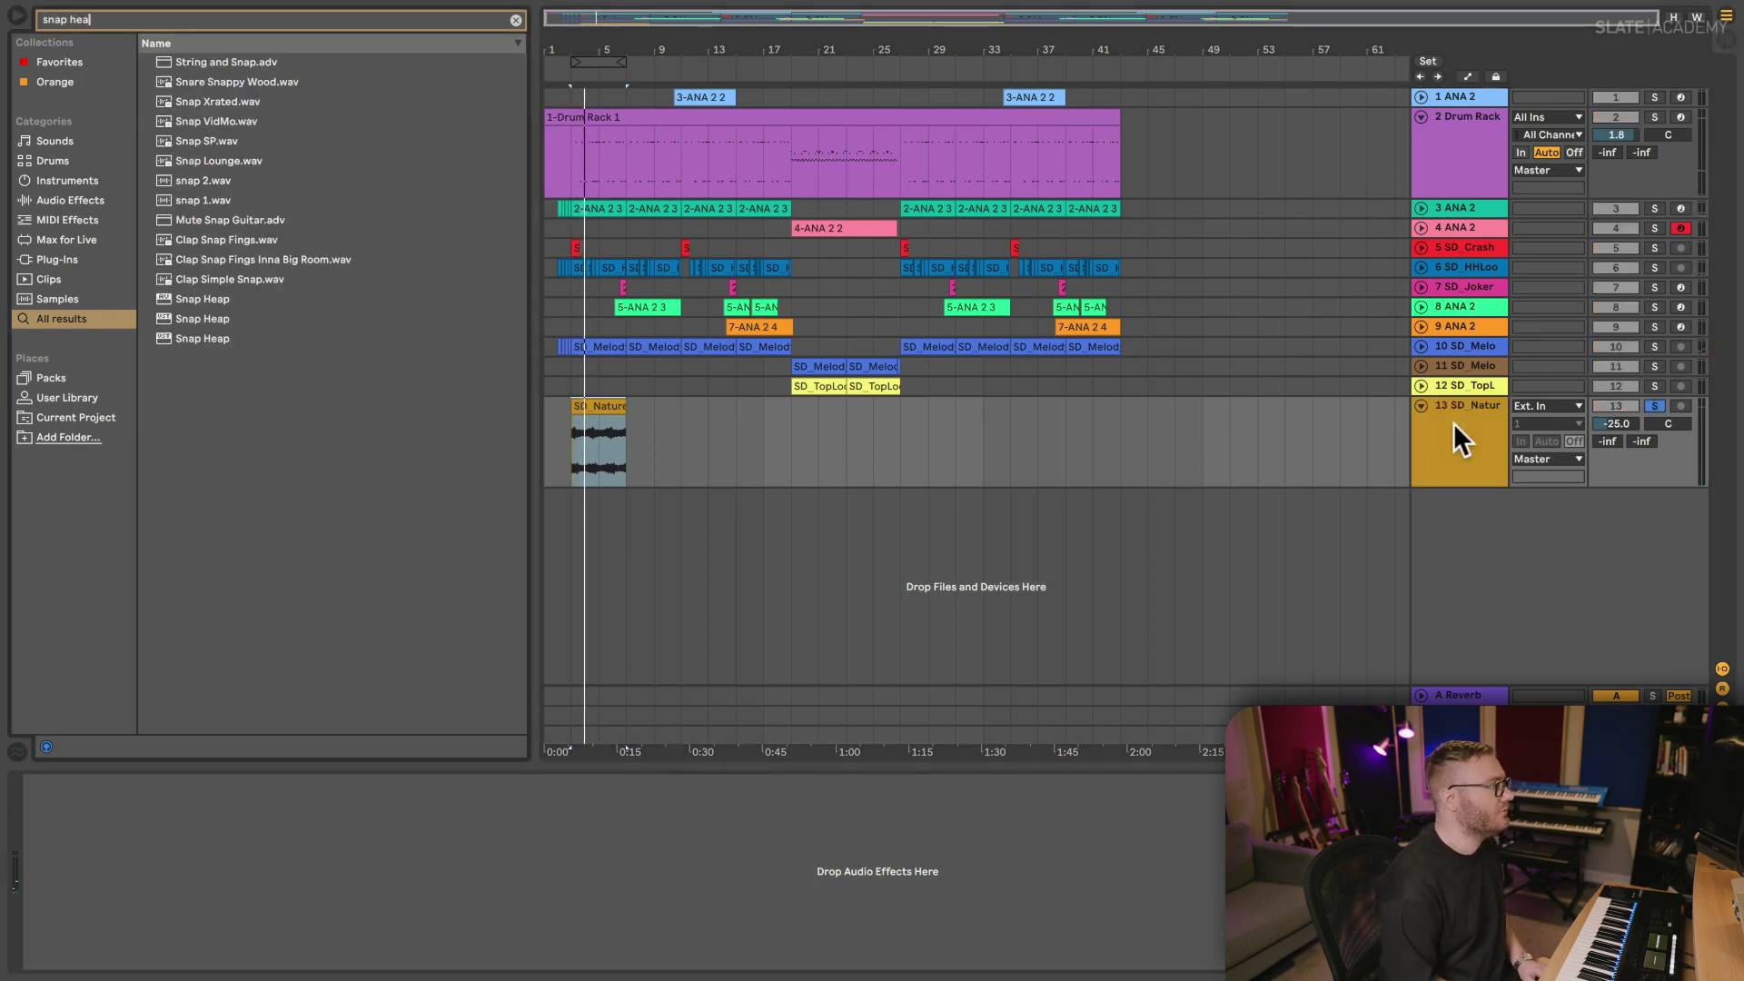
{"action": "double_click", "coordinate": [277, 82]}
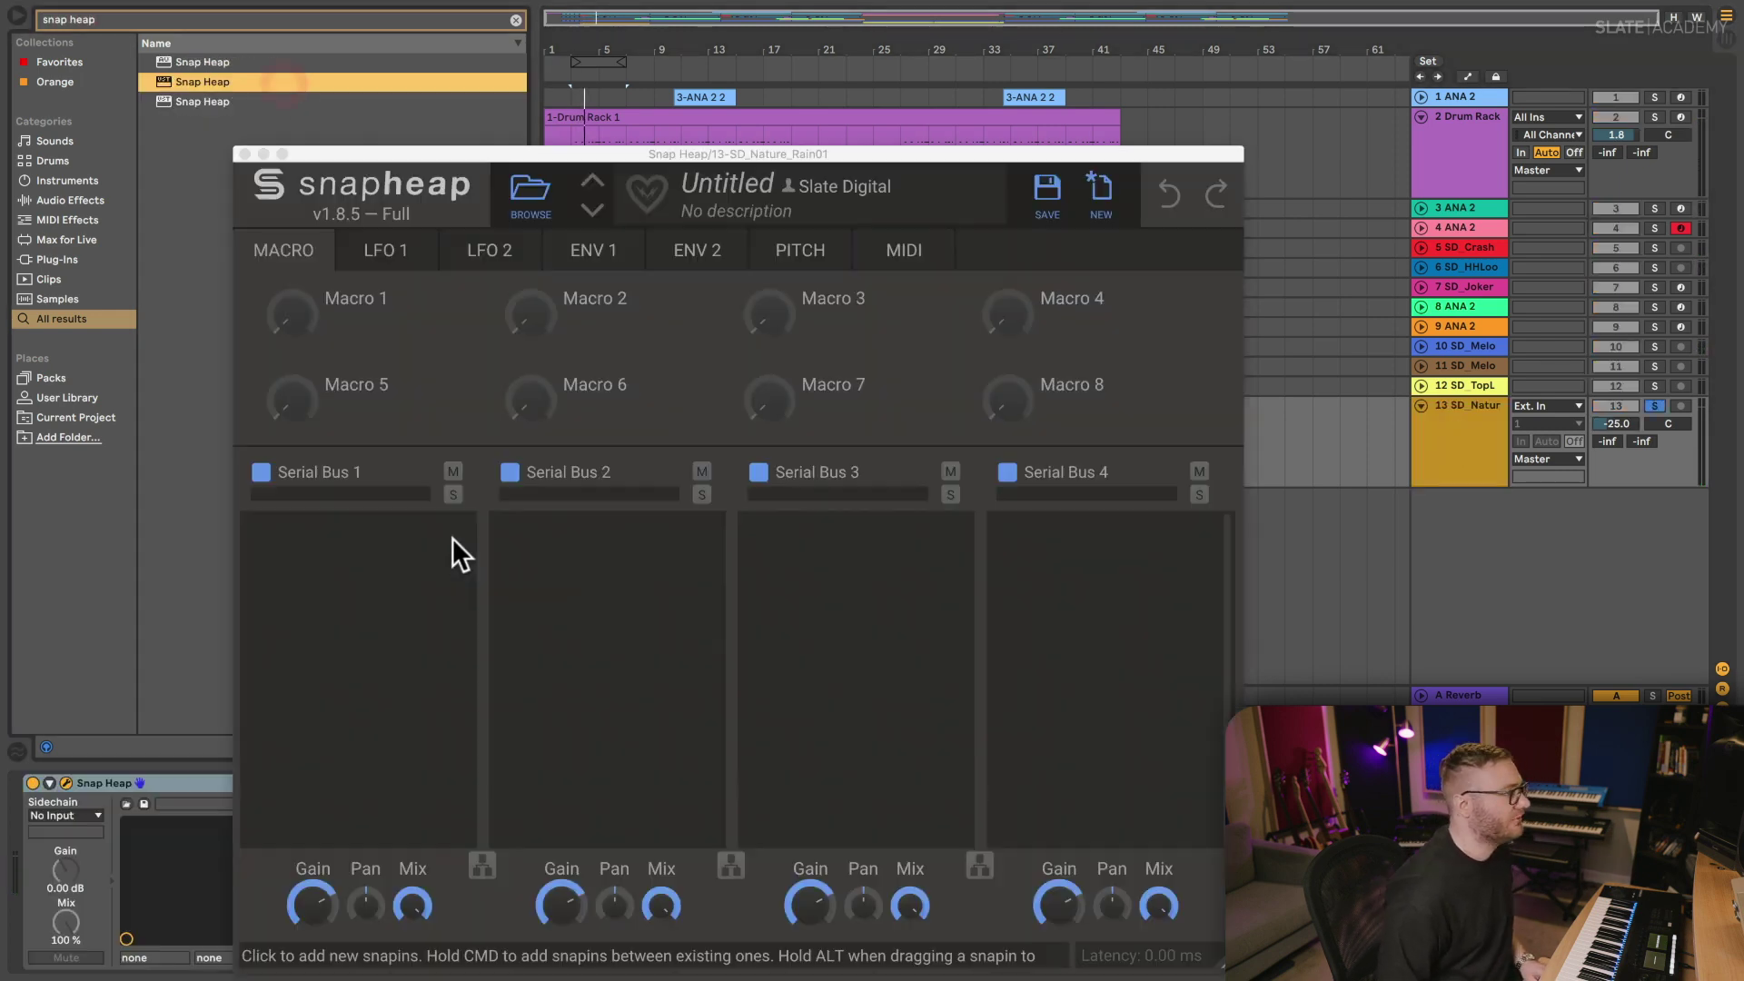
- Add a Filter to Serial Bus 1 in Snap Heap and set it to high-pass
{"action": "left_click", "coordinate": [422, 553]}
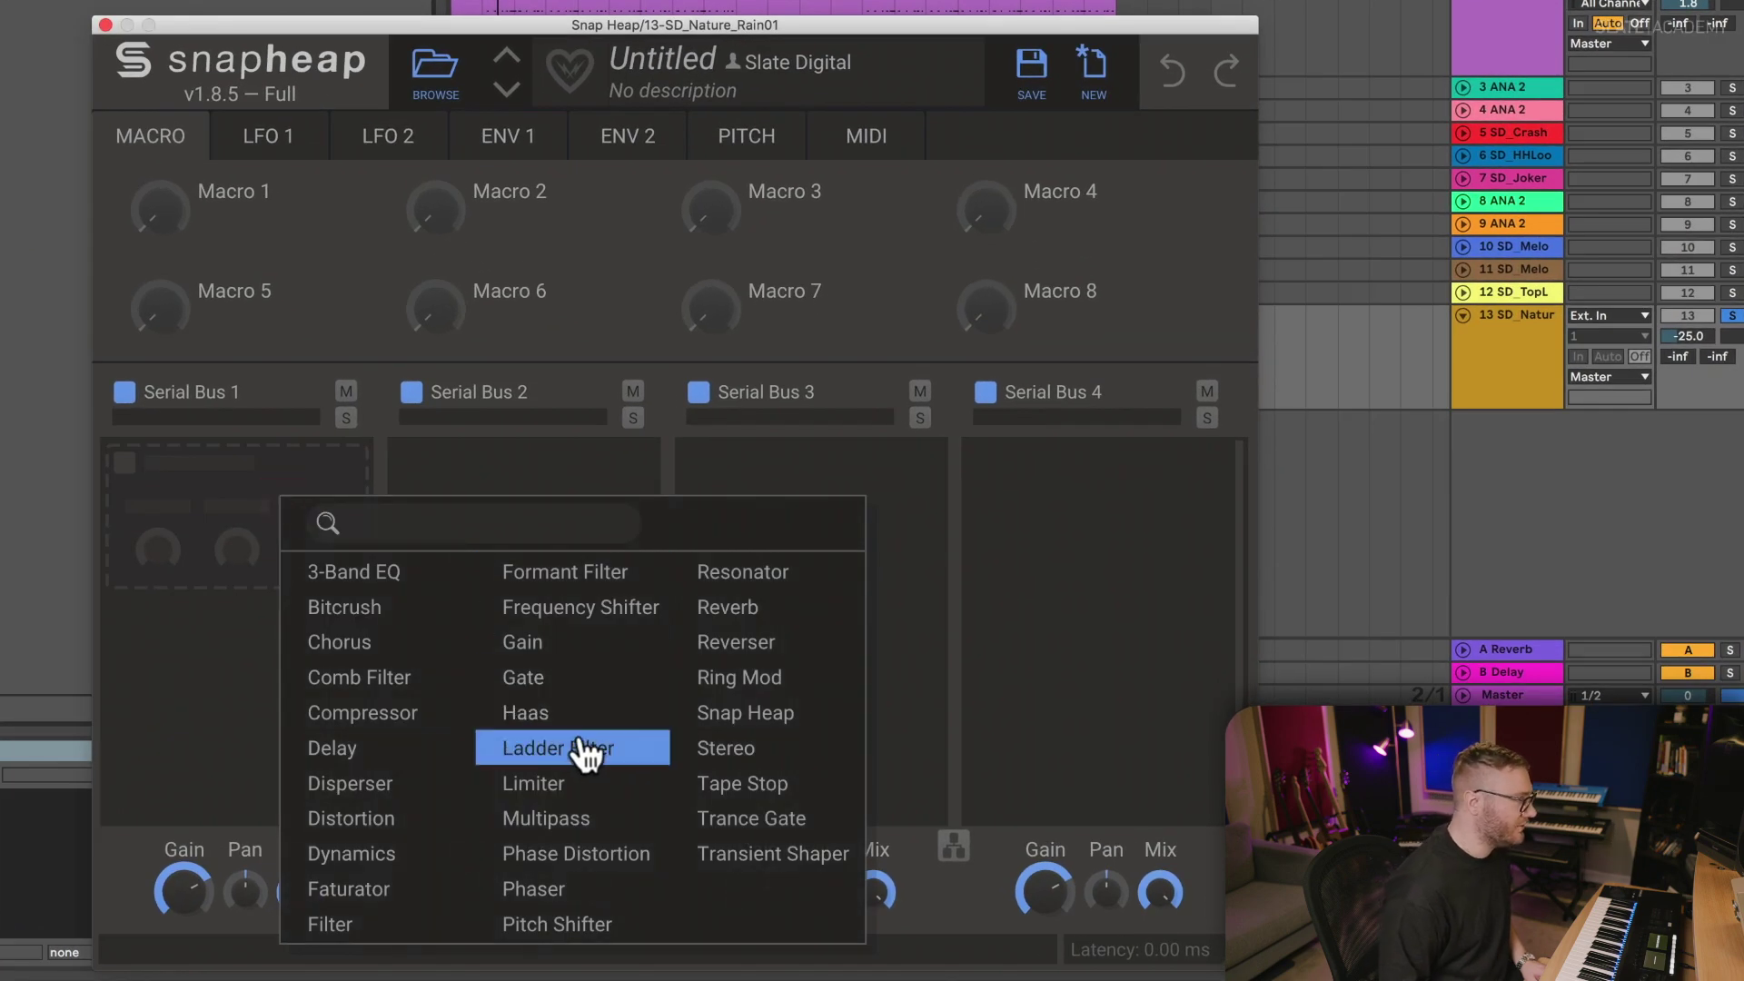
{"action": "left_click", "coordinate": [397, 928]}
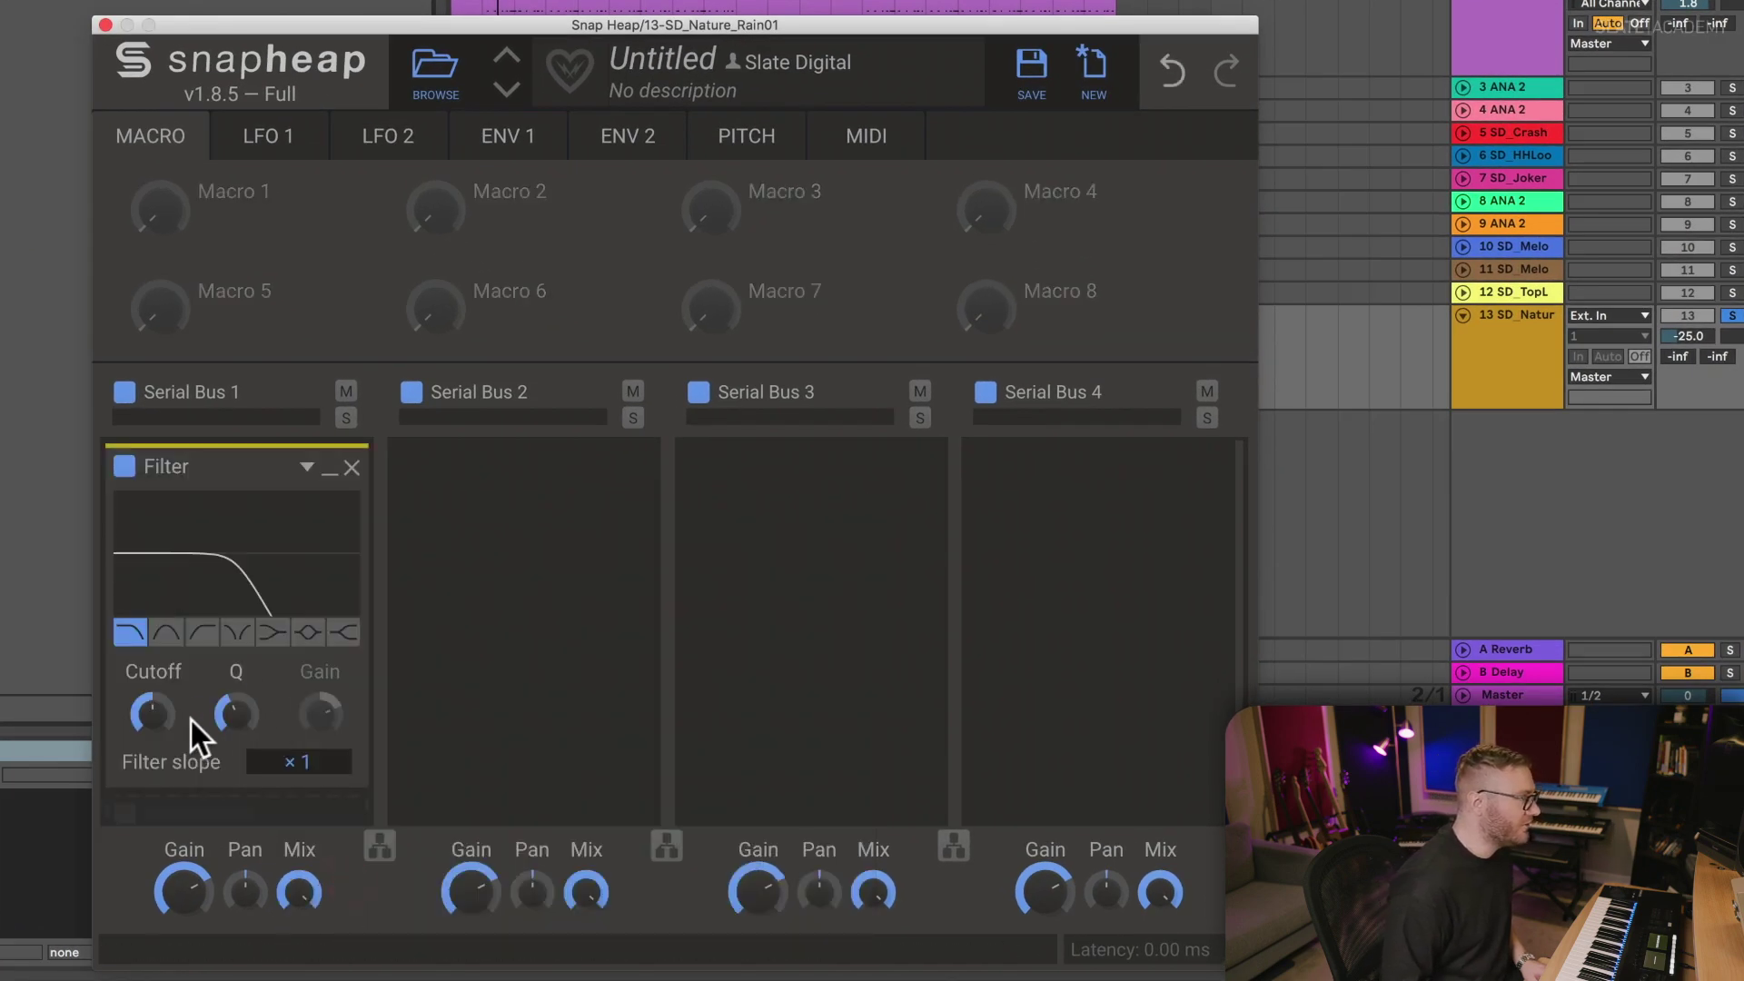
{"action": "left_click", "coordinate": [202, 633]}
- Add a low-pass Filter to Serial Bus 2, then raise its cutoff and Q slightly during playback
{"action": "left_click", "coordinate": [439, 534]}
{"action": "left_click", "coordinate": [545, 925]}
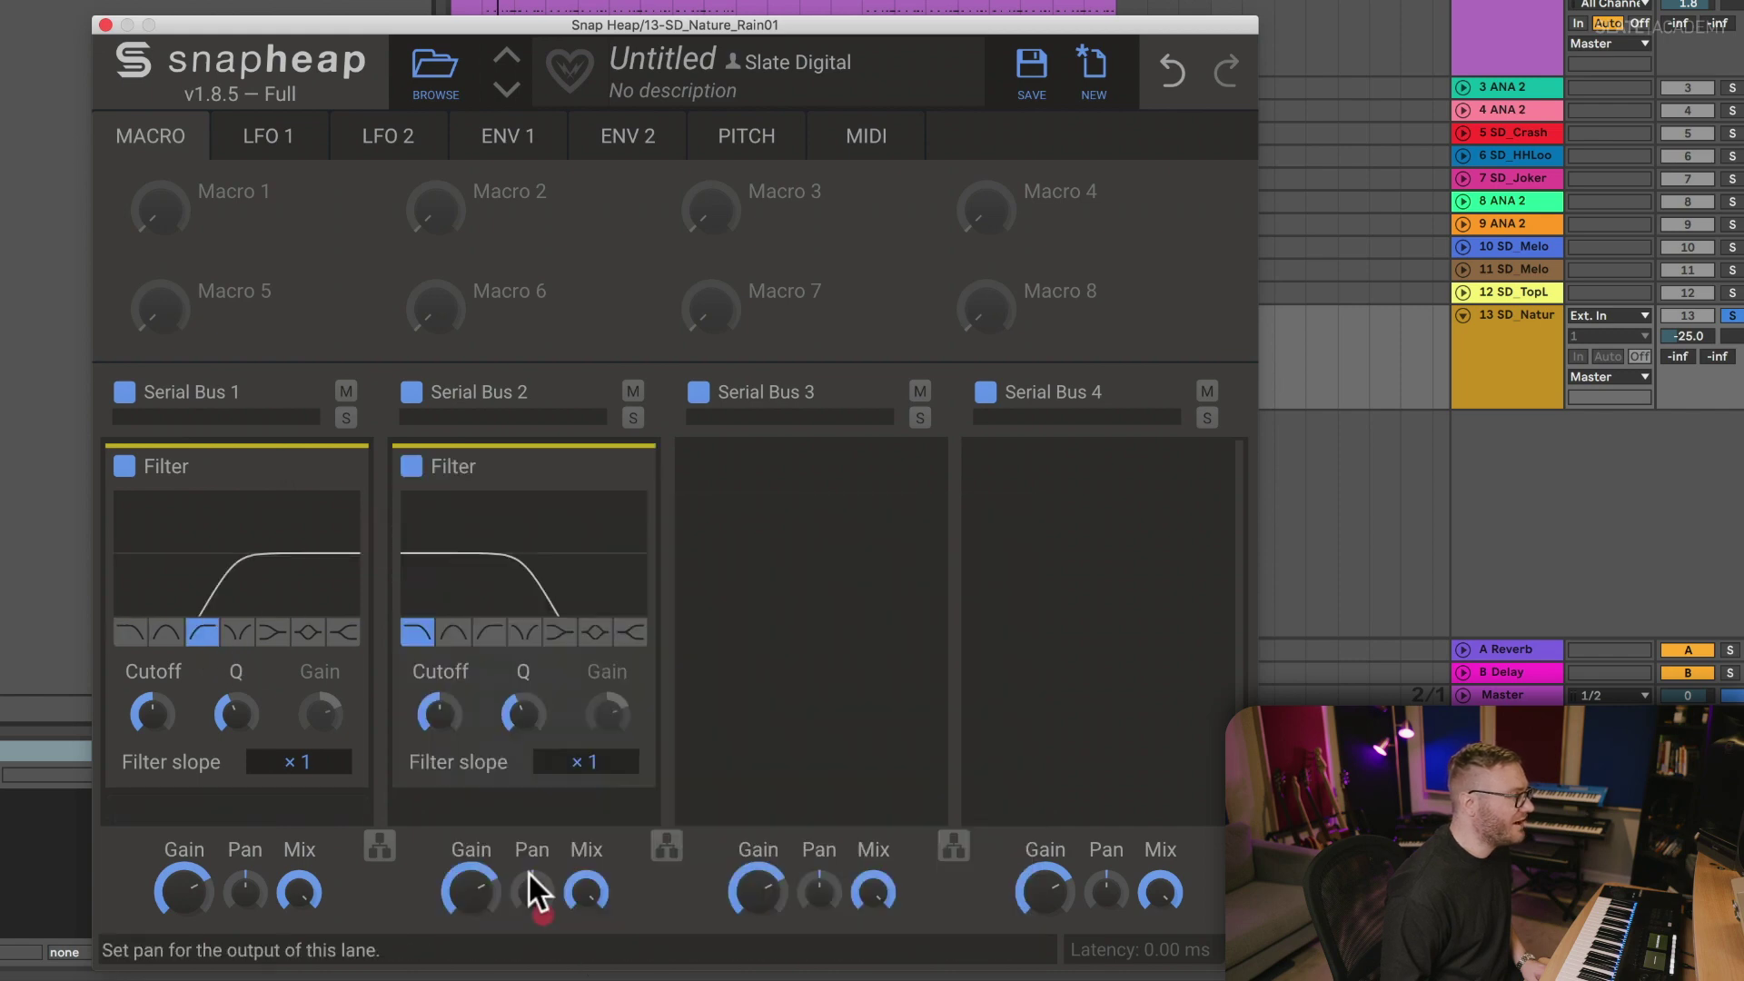
{"action": "left_click_drag", "start_coordinate": [442, 714], "coordinate": [441, 697]}
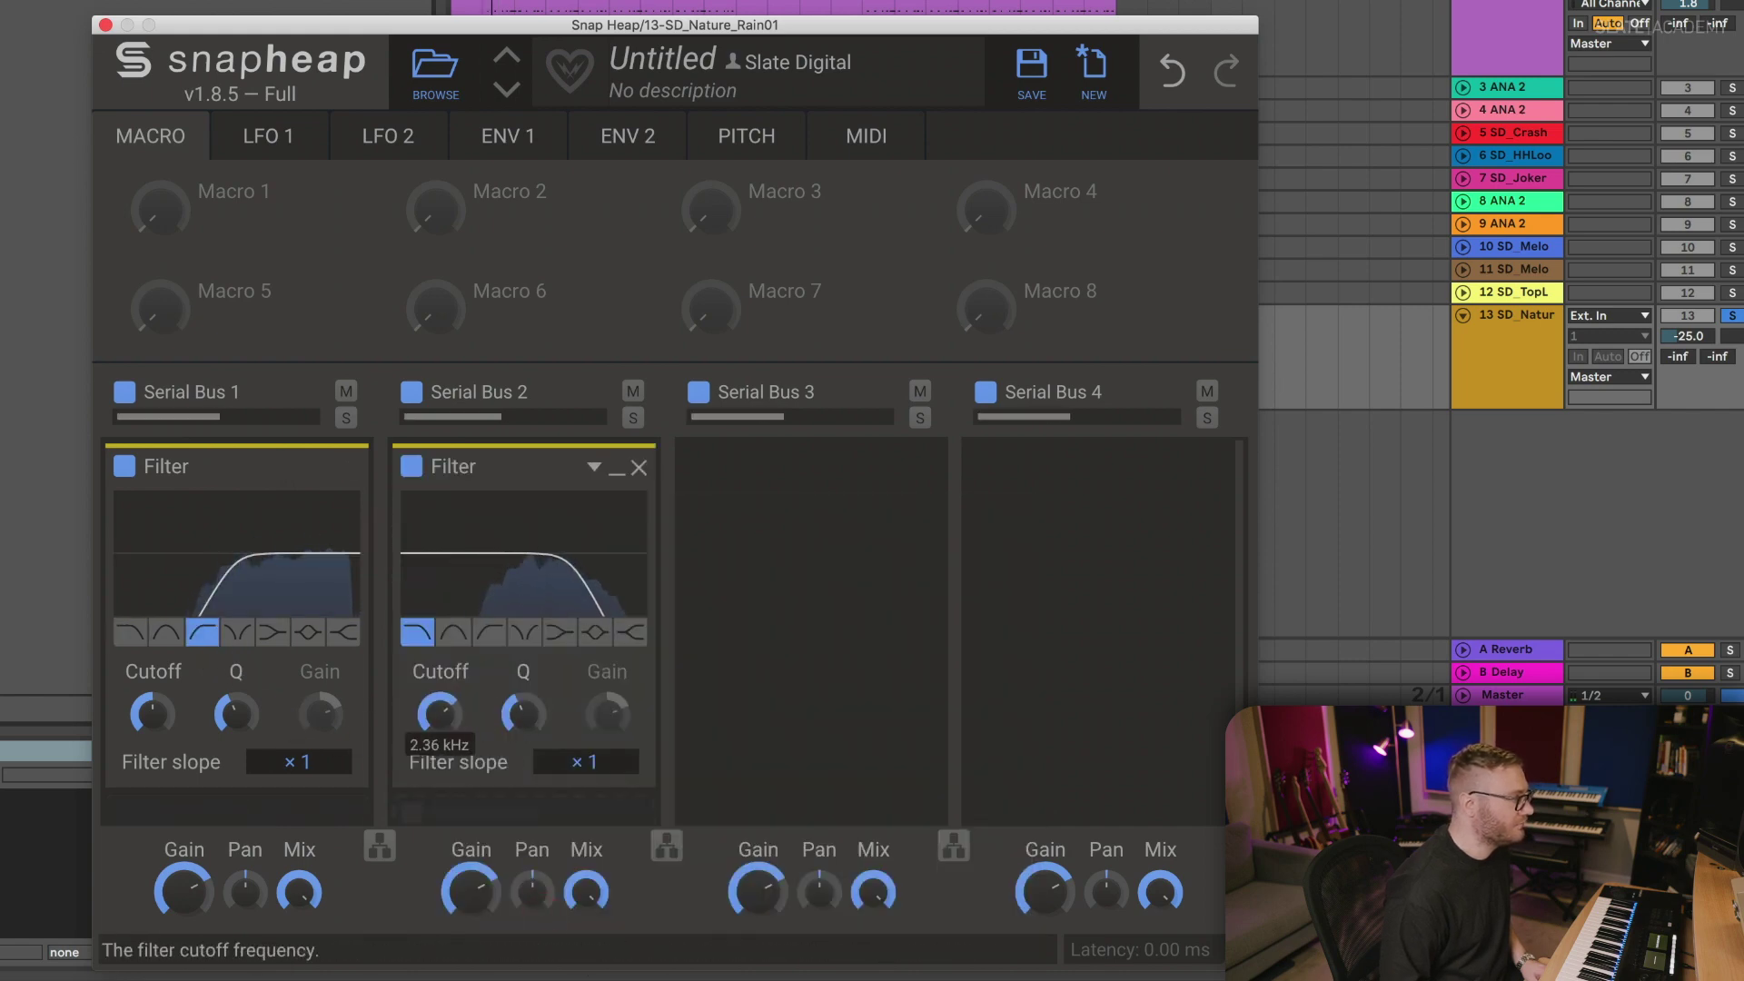
{"action": "left_click_drag", "start_coordinate": [454, 727], "coordinate": [454, 741]}
{"action": "left_click_drag", "start_coordinate": [152, 714], "coordinate": [253, 708]}
{"action": "left_click_drag", "start_coordinate": [523, 714], "coordinate": [523, 703]}
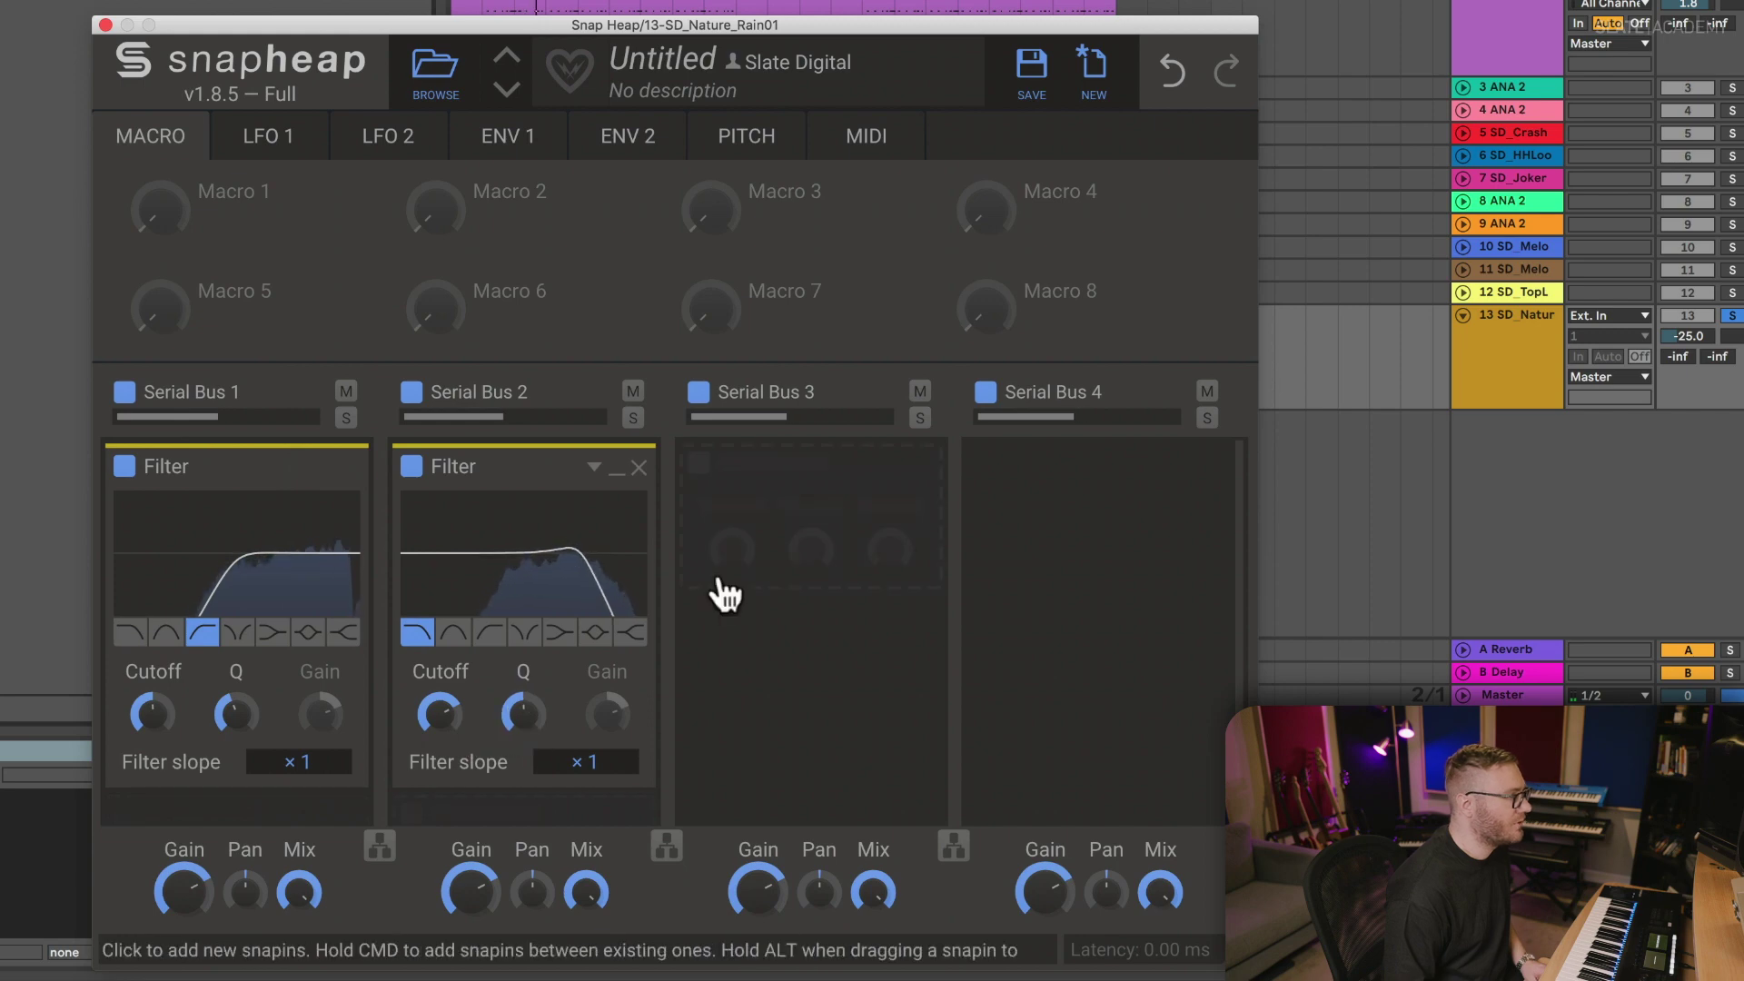
- Add a Compressor to Serial Bus 3 in Snap Heap and move the plugin window off the device controls
{"action": "left_click", "coordinate": [831, 494]}
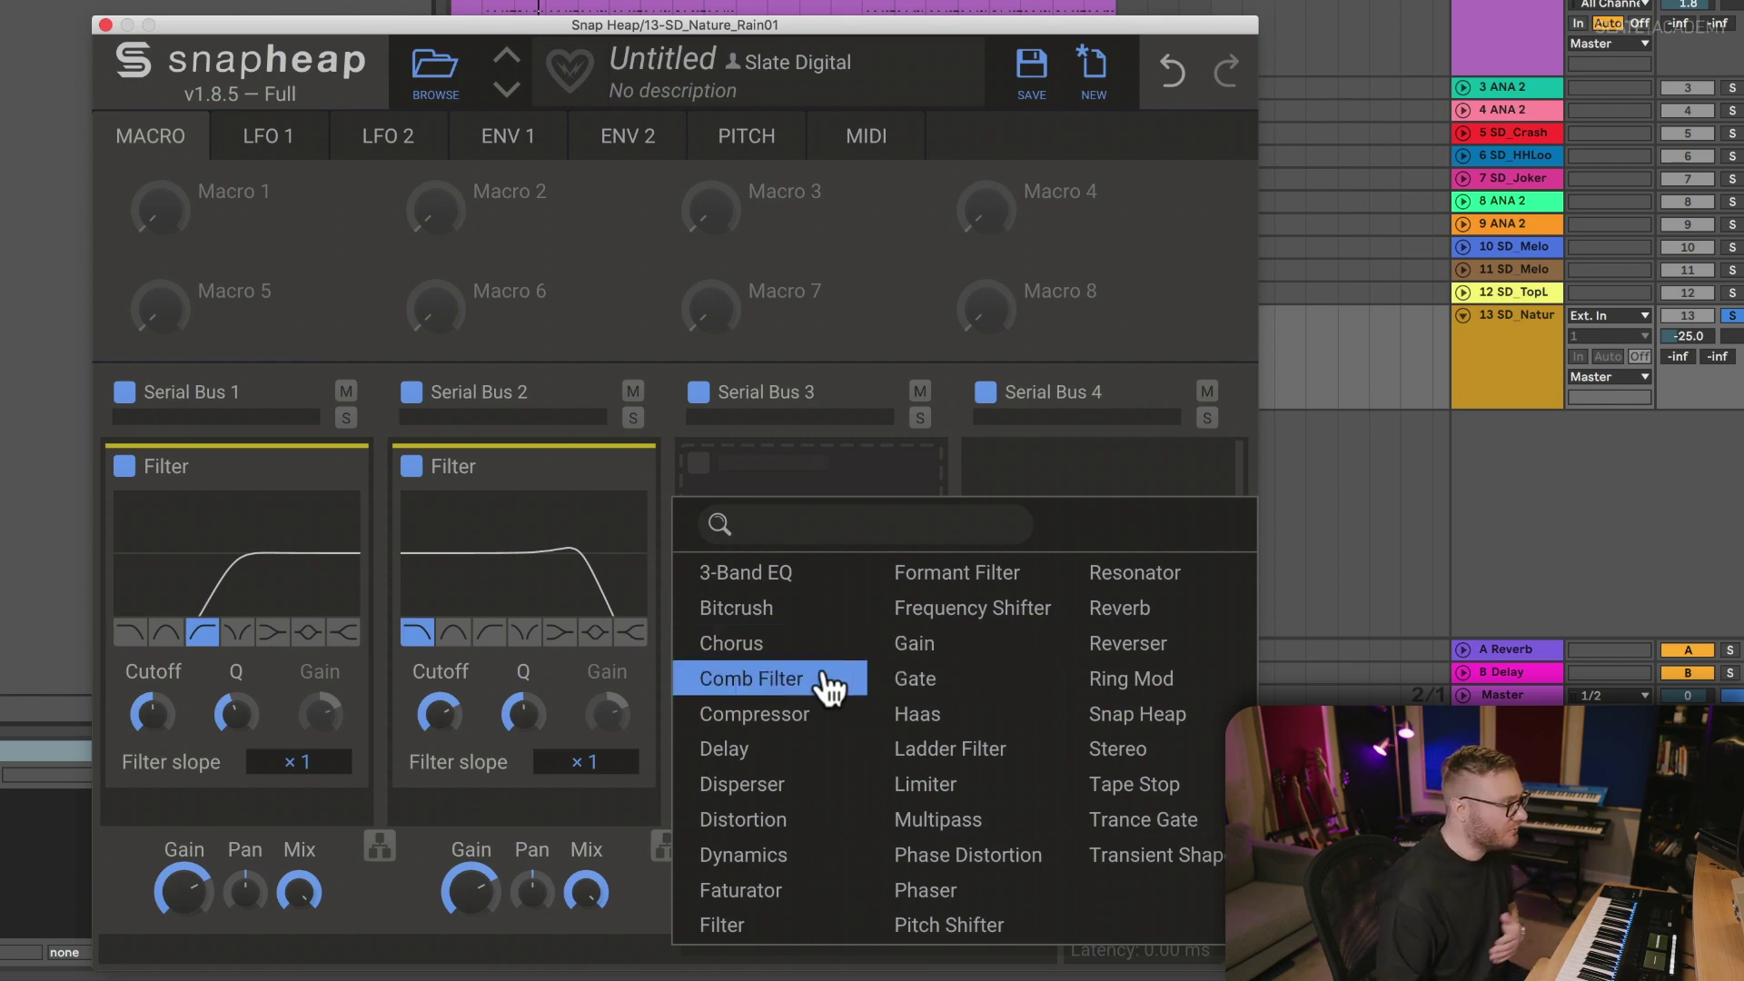
{"action": "left_click", "coordinate": [818, 718]}
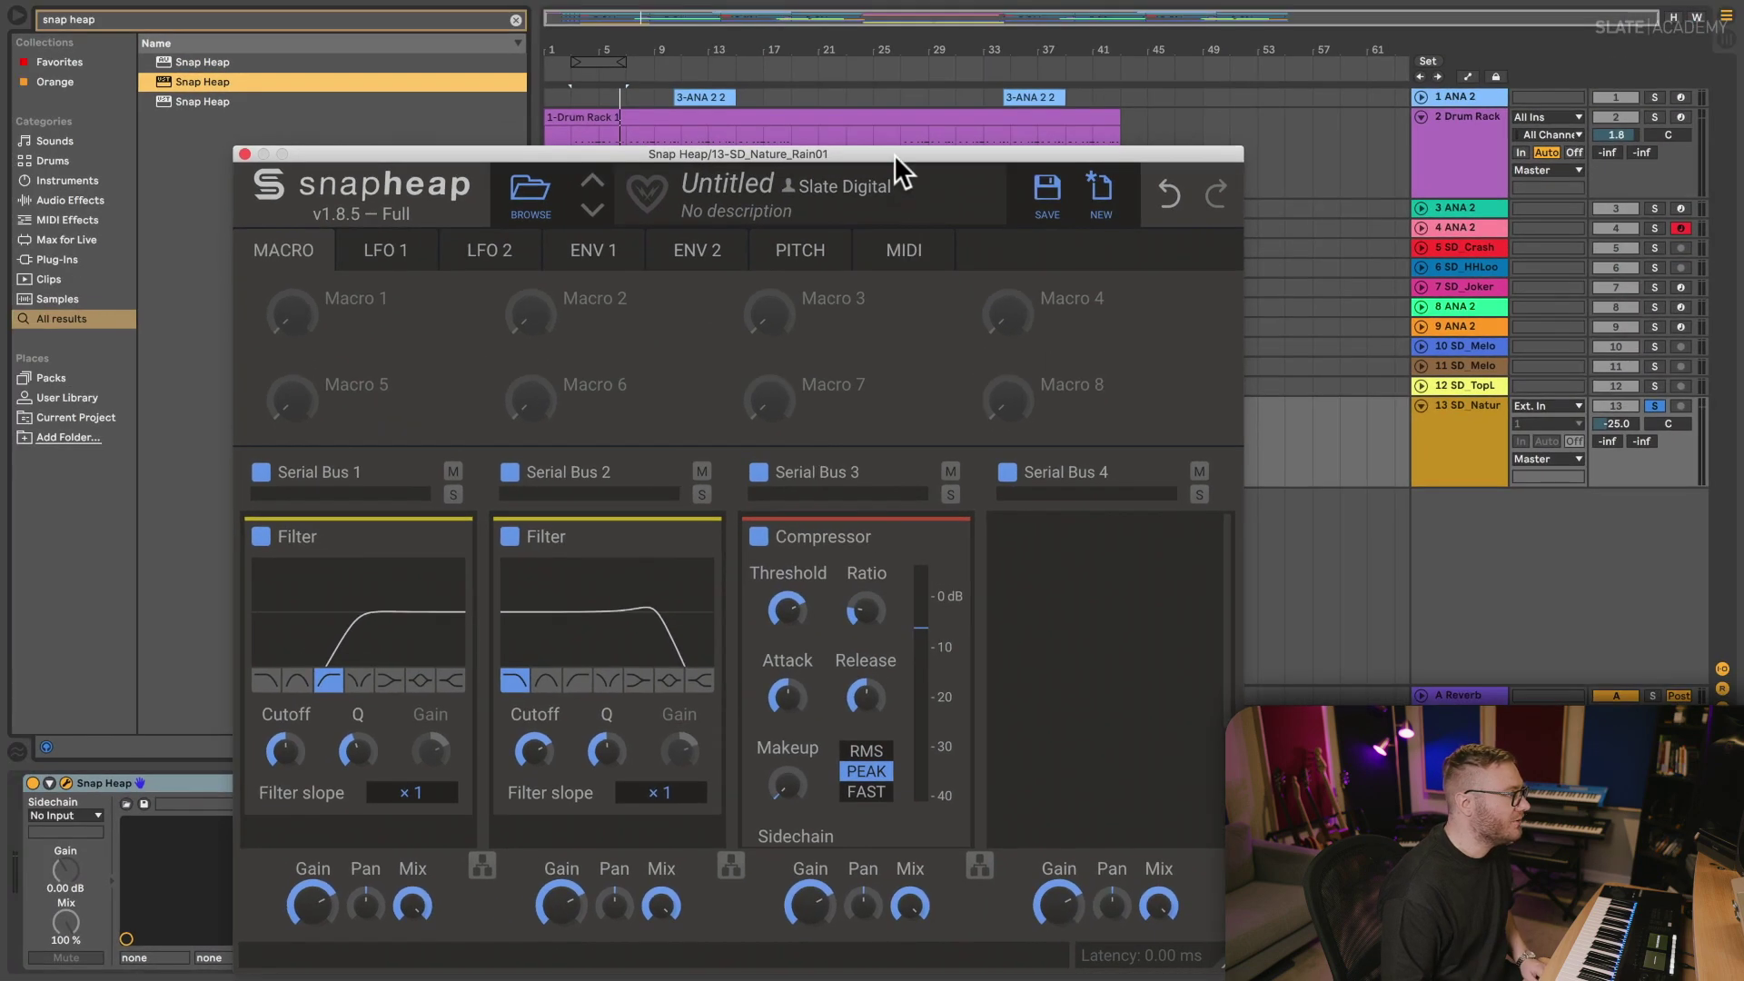
{"action": "left_click_drag", "start_coordinate": [853, 24], "coordinate": [1272, 144]}
{"action": "left_click_drag", "start_coordinate": [1260, 258], "coordinate": [1273, 273]}
{"action": "left_click", "coordinate": [91, 815]}
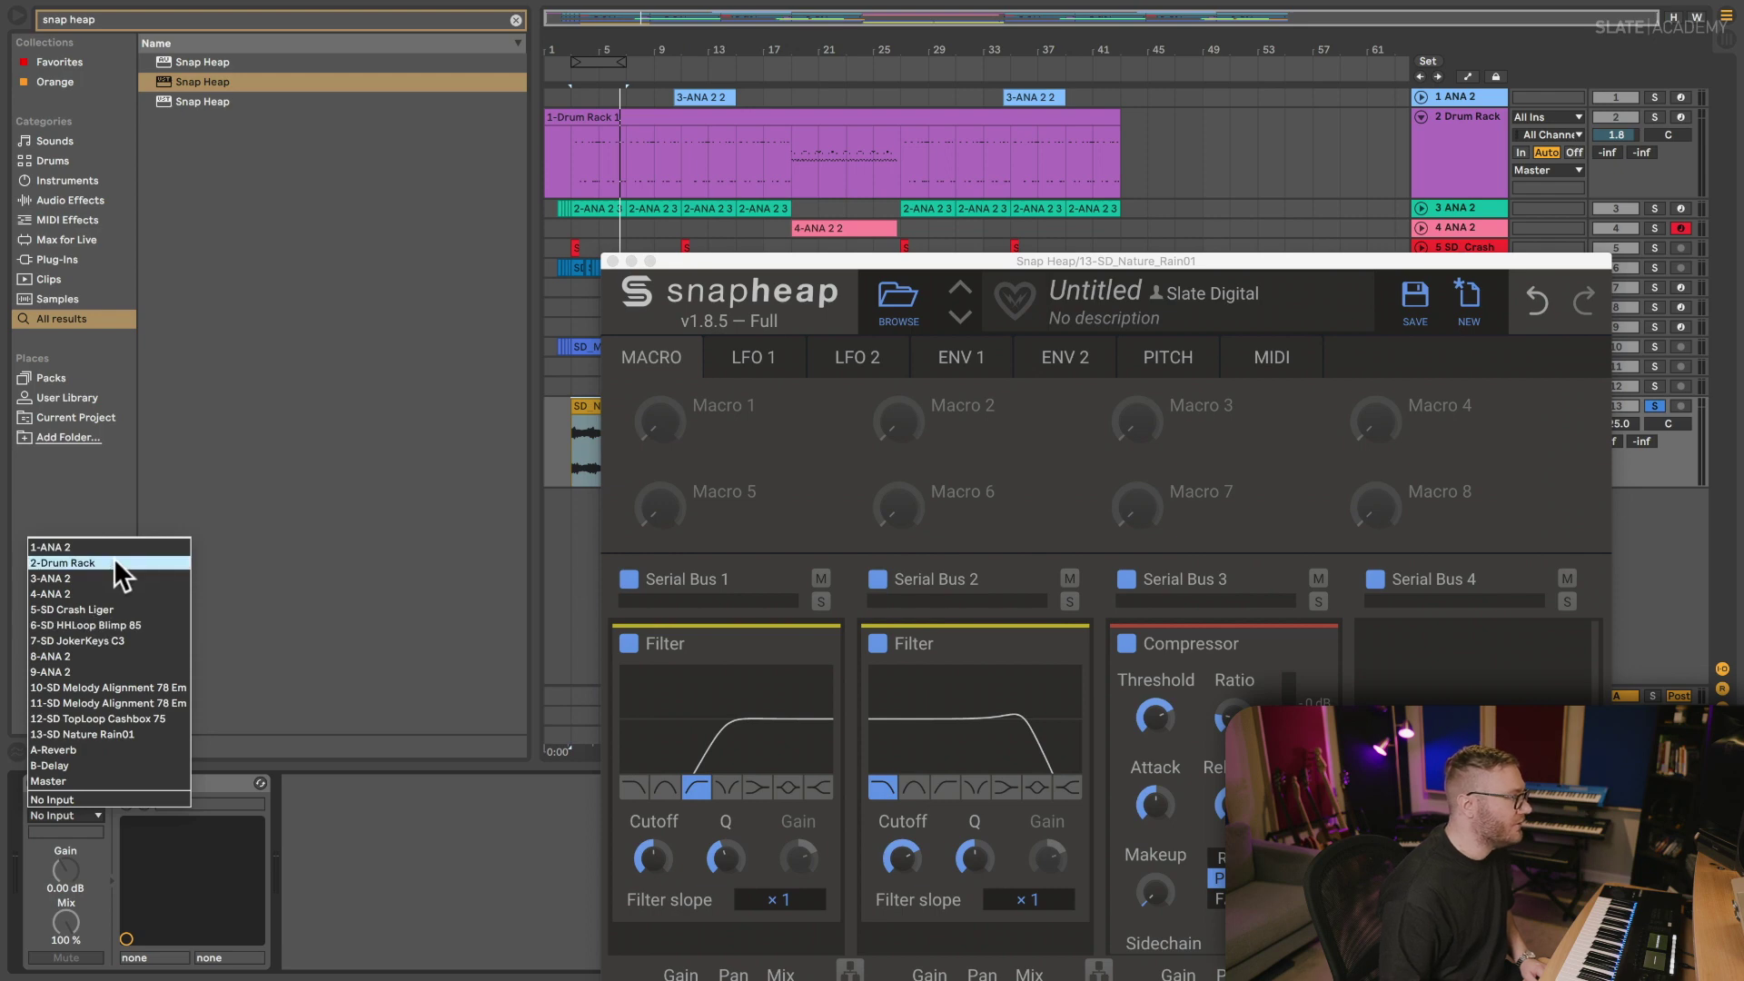
{"action": "left_click", "coordinate": [608, 261]}
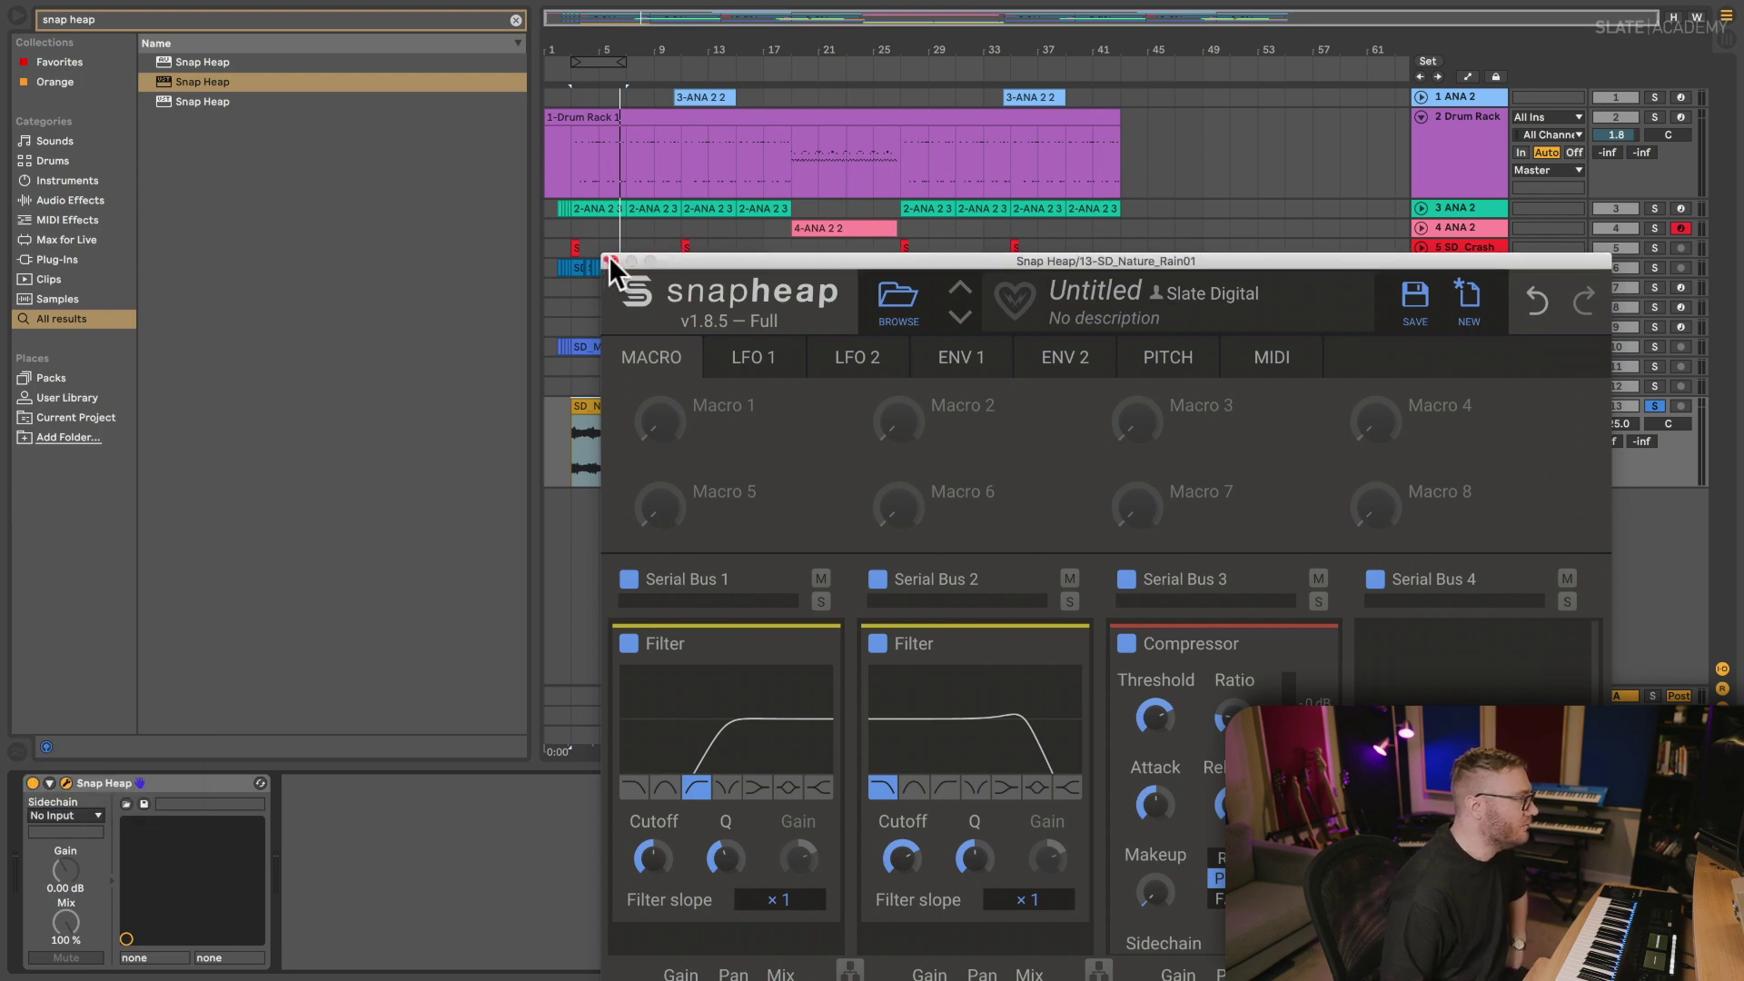
{"action": "left_click", "coordinate": [609, 260]}
- Duplicate the Drum Rack track and delete the SD_Kick_Blueberry notes from the original track's clip
{"action": "left_click", "coordinate": [1351, 141]}
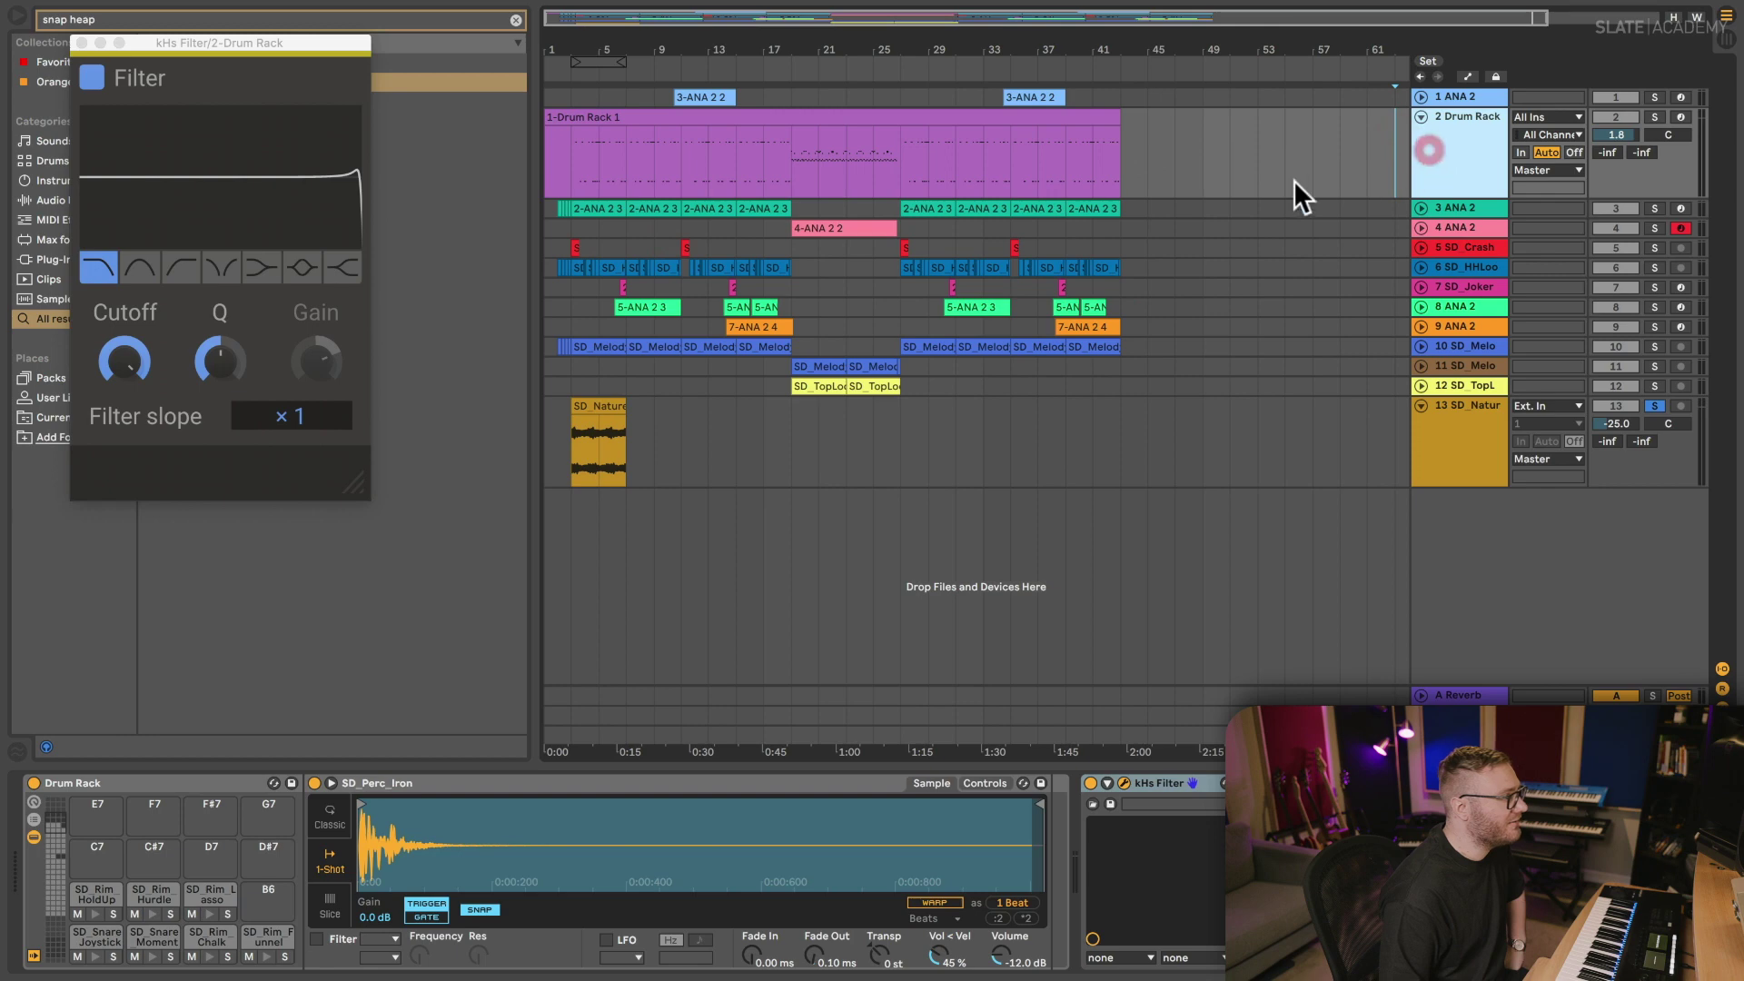
{"action": "key", "text": "ctrl+d"}
{"action": "left_click", "coordinate": [936, 116]}
{"action": "double_click", "coordinate": [935, 116]}
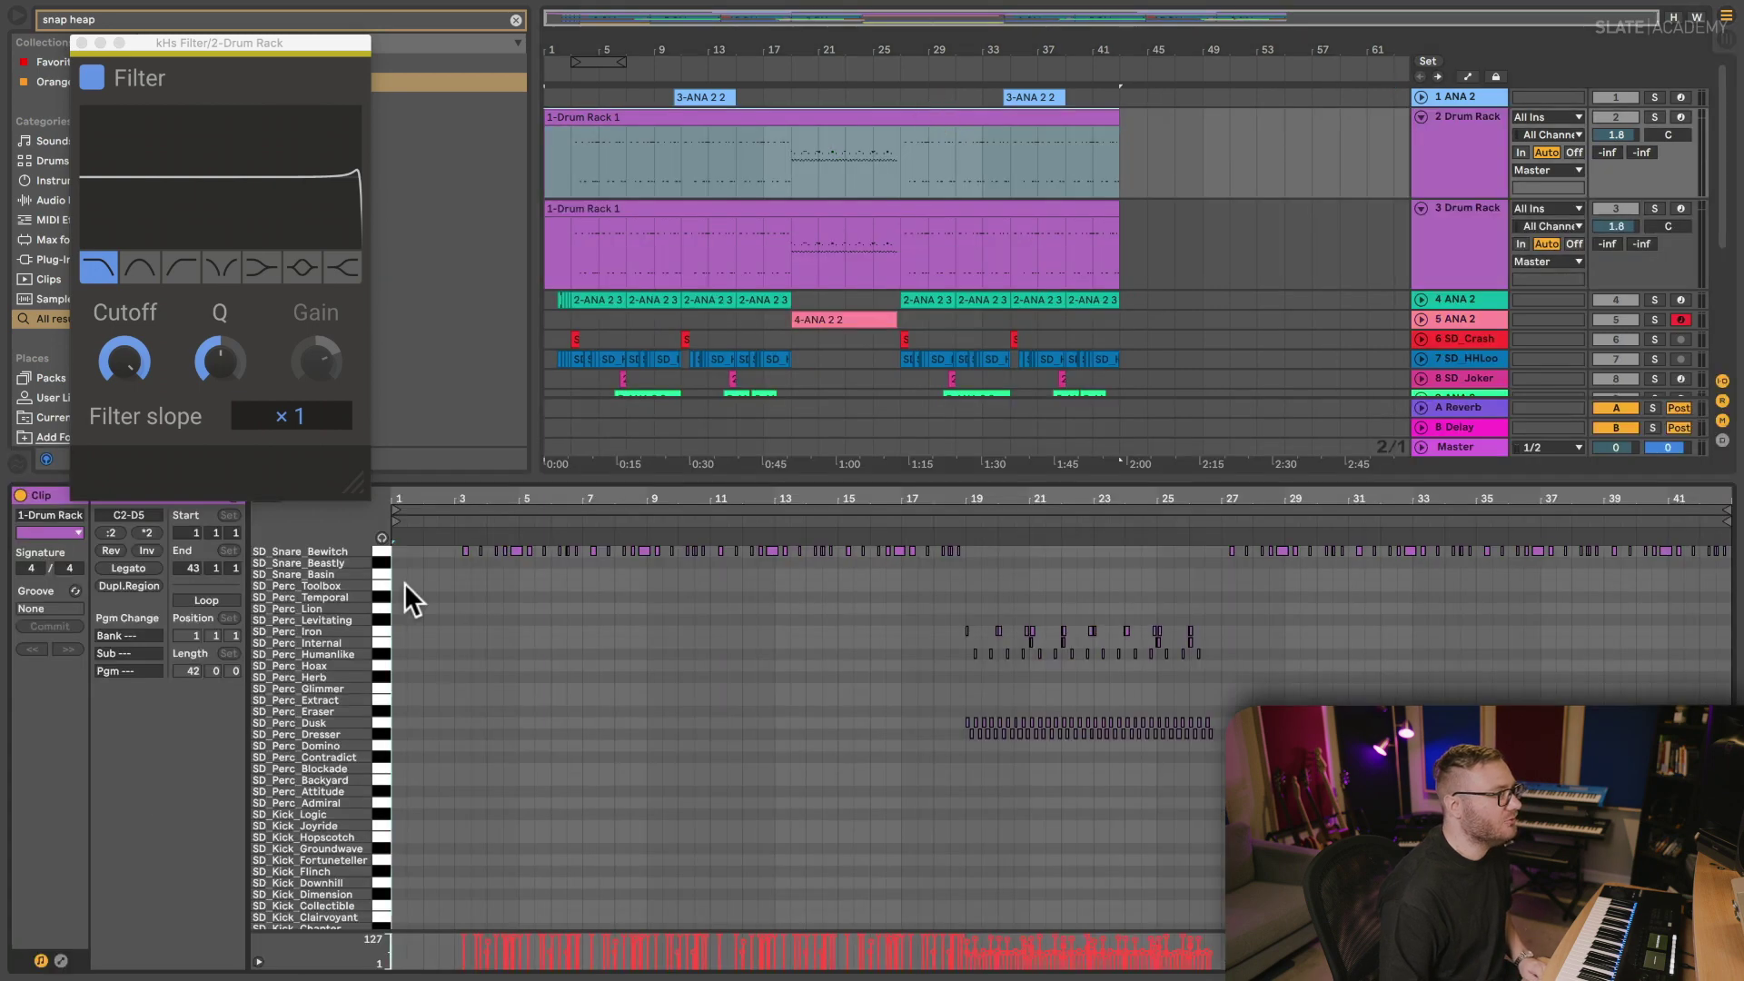
{"action": "scroll", "coordinate": [390, 581], "scroll_direction": "up", "scroll_amount": 3}
{"action": "scroll", "coordinate": [381, 581], "scroll_direction": "down", "scroll_amount": 5}
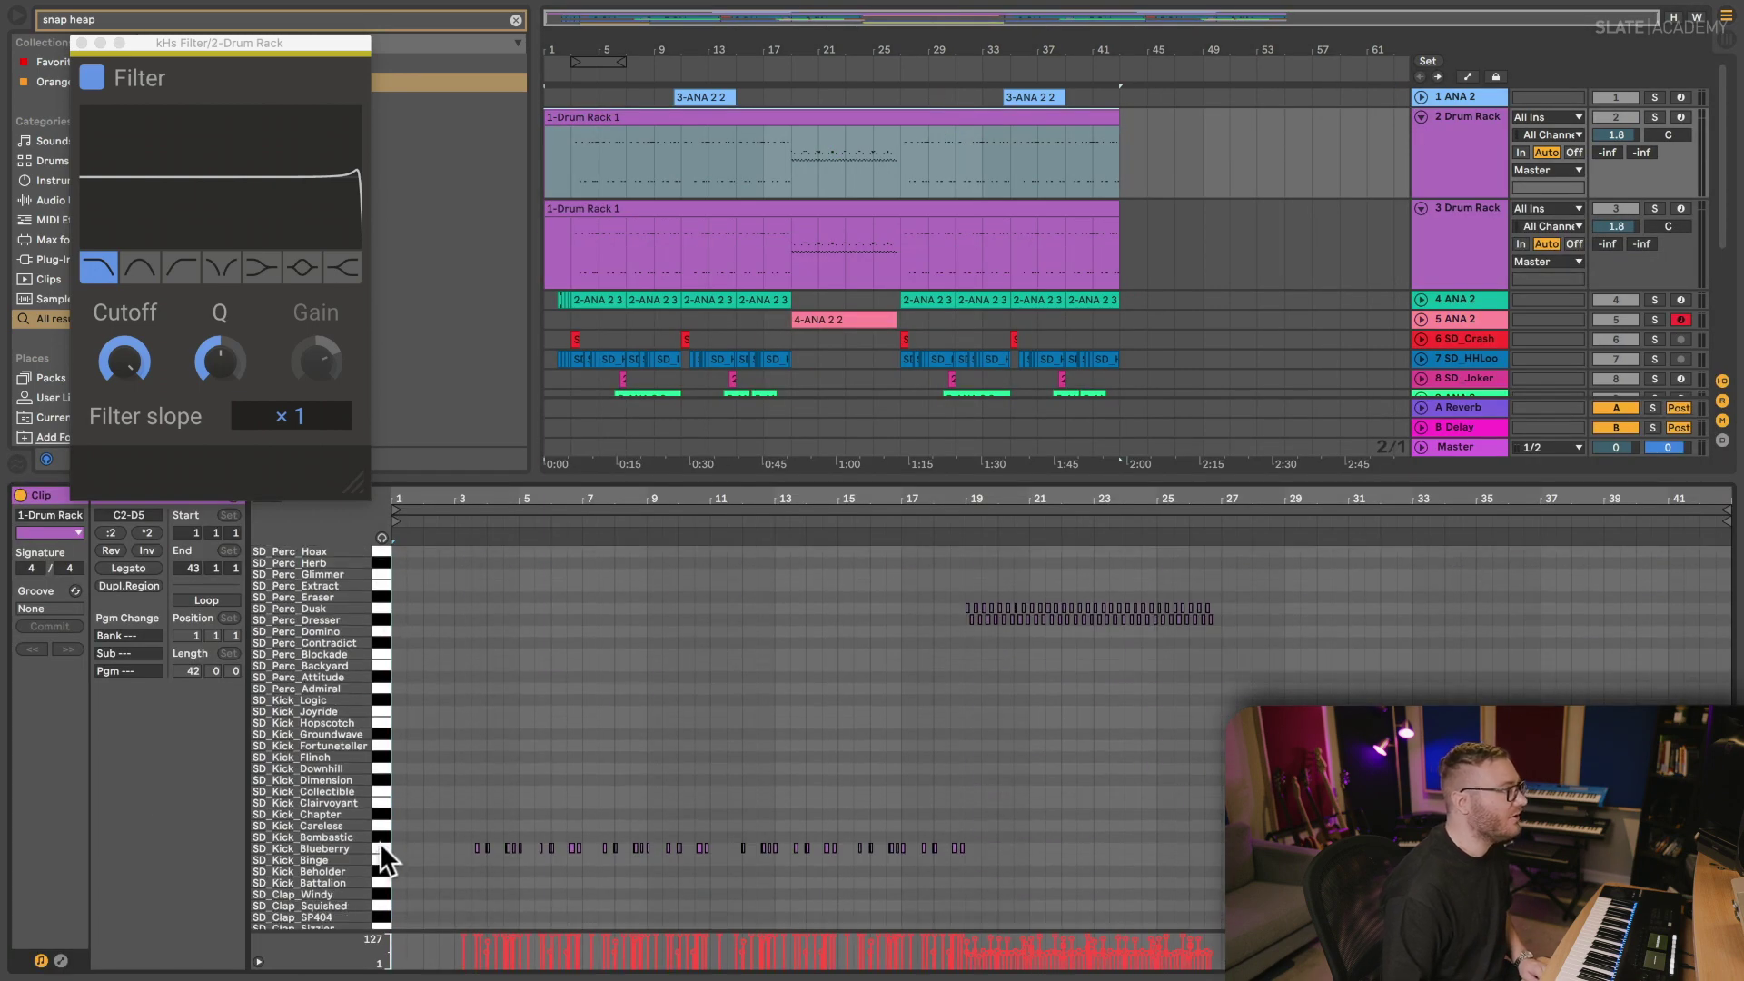
{"action": "scroll", "coordinate": [380, 842], "scroll_direction": "up", "scroll_amount": 3}
- Delete all percussion and snare notes from the duplicated Drum Rack clip so it holds only the kick notes
{"action": "left_click", "coordinate": [677, 210]}
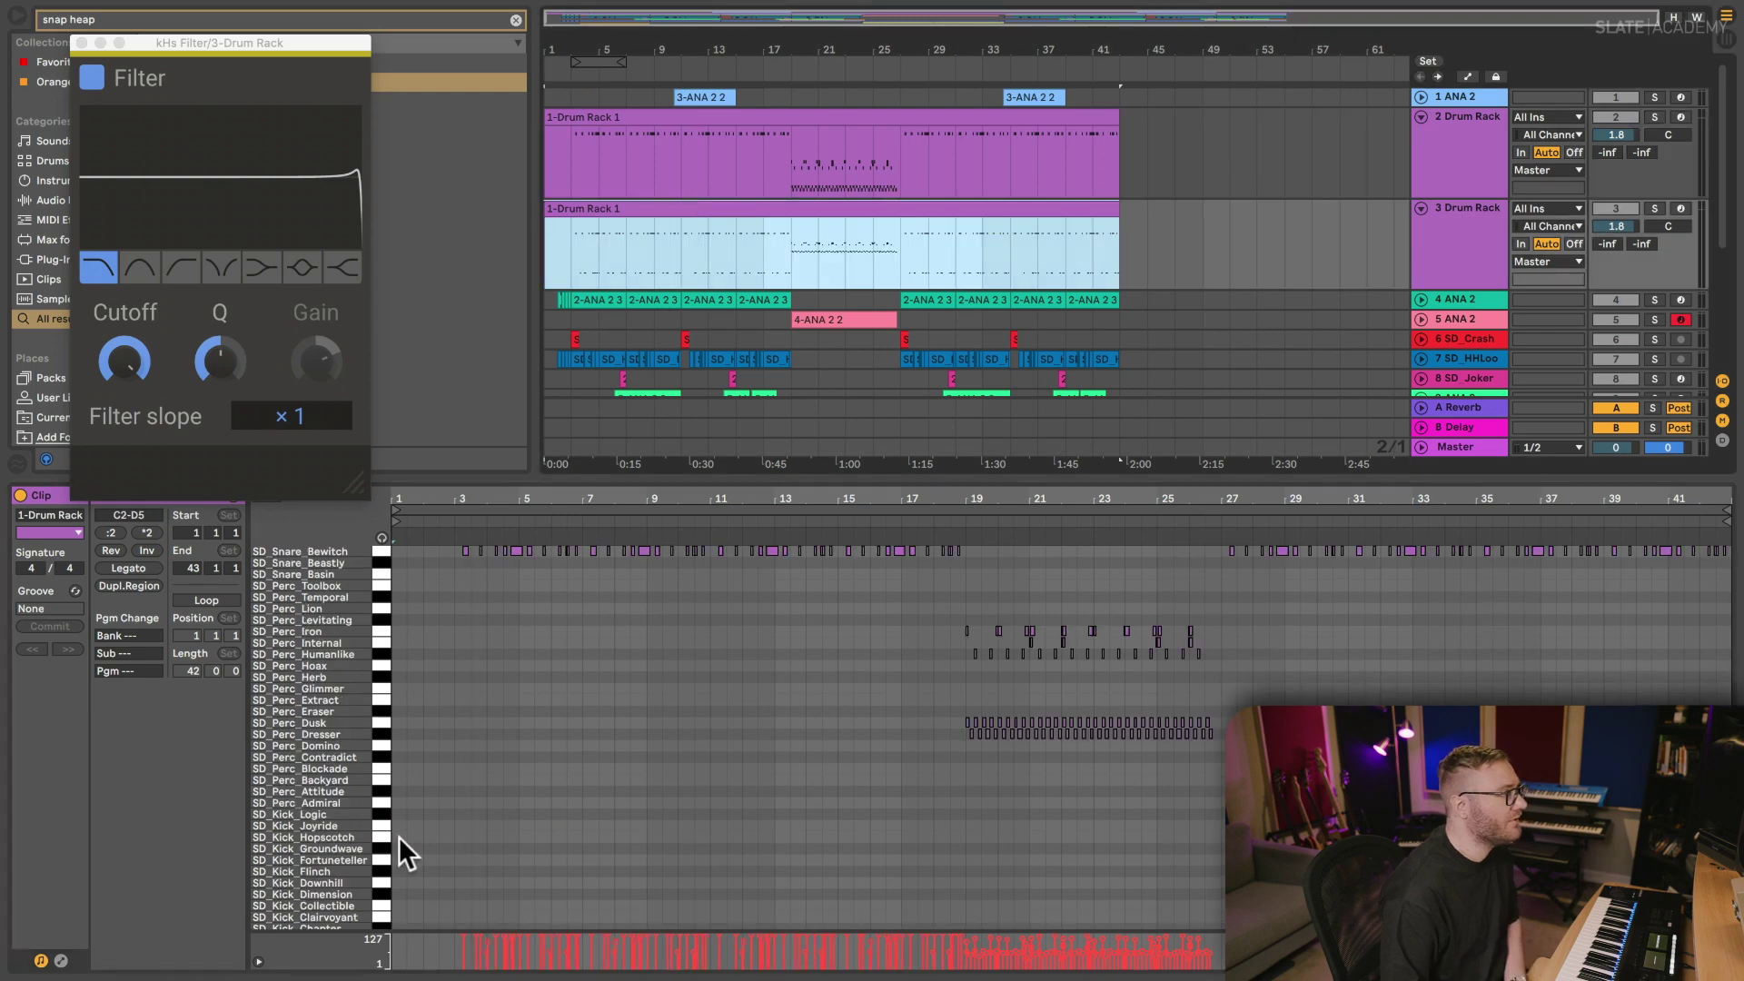
{"action": "scroll", "coordinate": [391, 817], "scroll_direction": "down", "scroll_amount": 3}
{"action": "left_click", "coordinate": [382, 551]}
{"action": "left_click", "coordinate": [382, 562], "text": "shift"}
{"action": "key", "text": "Delete"}
{"action": "scroll", "coordinate": [543, 581], "scroll_direction": "up", "scroll_amount": 6}
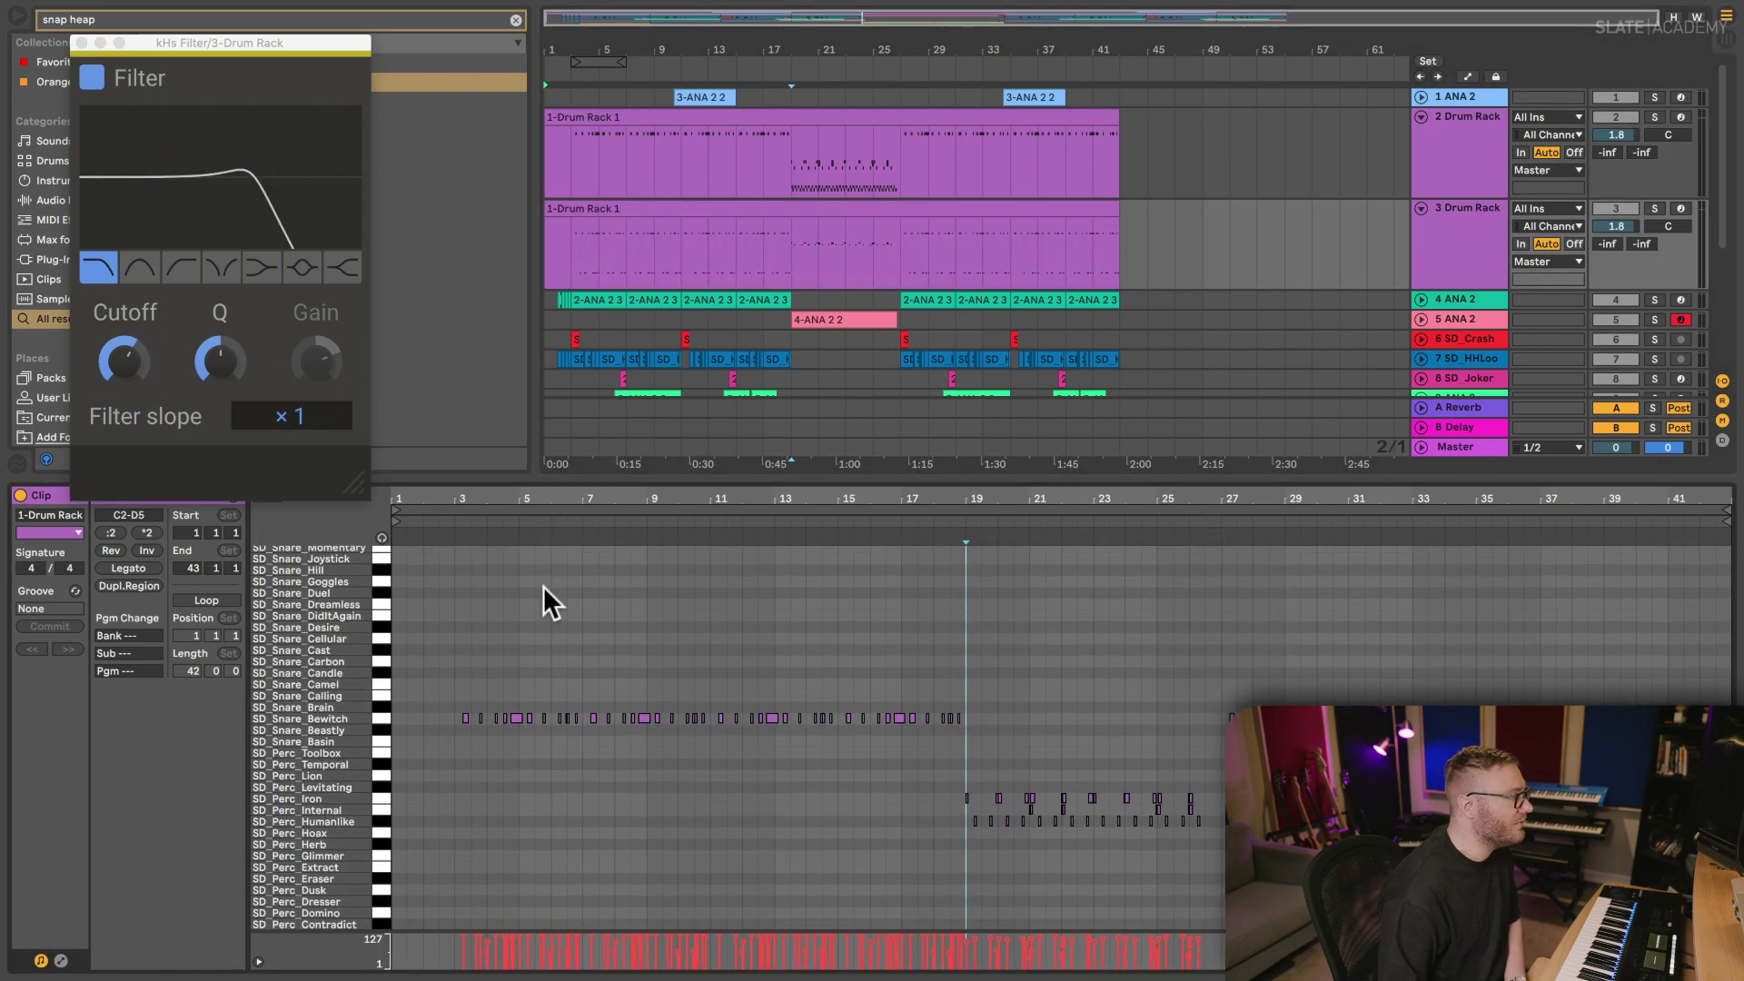
{"action": "left_click_drag", "start_coordinate": [381, 636], "coordinate": [379, 846]}
{"action": "key", "text": "Delete"}
- Solo the duplicated Drum Rack track, rename it "Kick" and play it back
{"action": "left_click", "coordinate": [677, 255]}
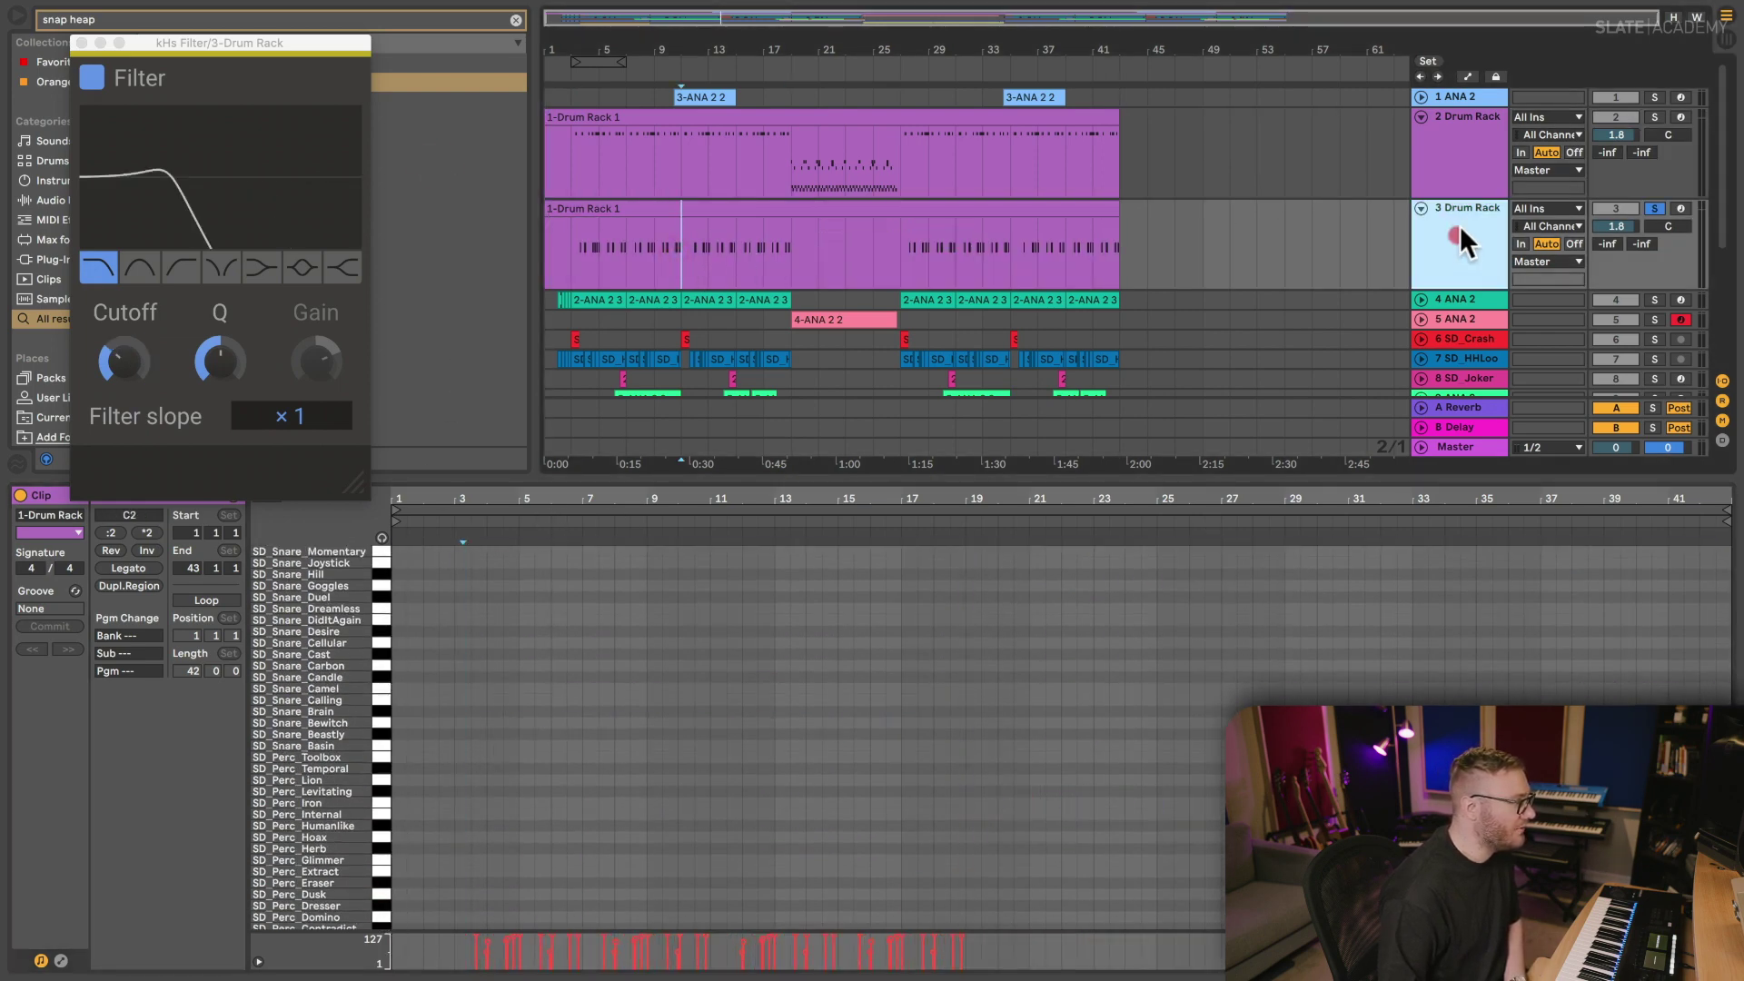
{"action": "type", "text": "Kick"}
{"action": "key", "text": "Return"}
{"action": "key", "text": "space"}
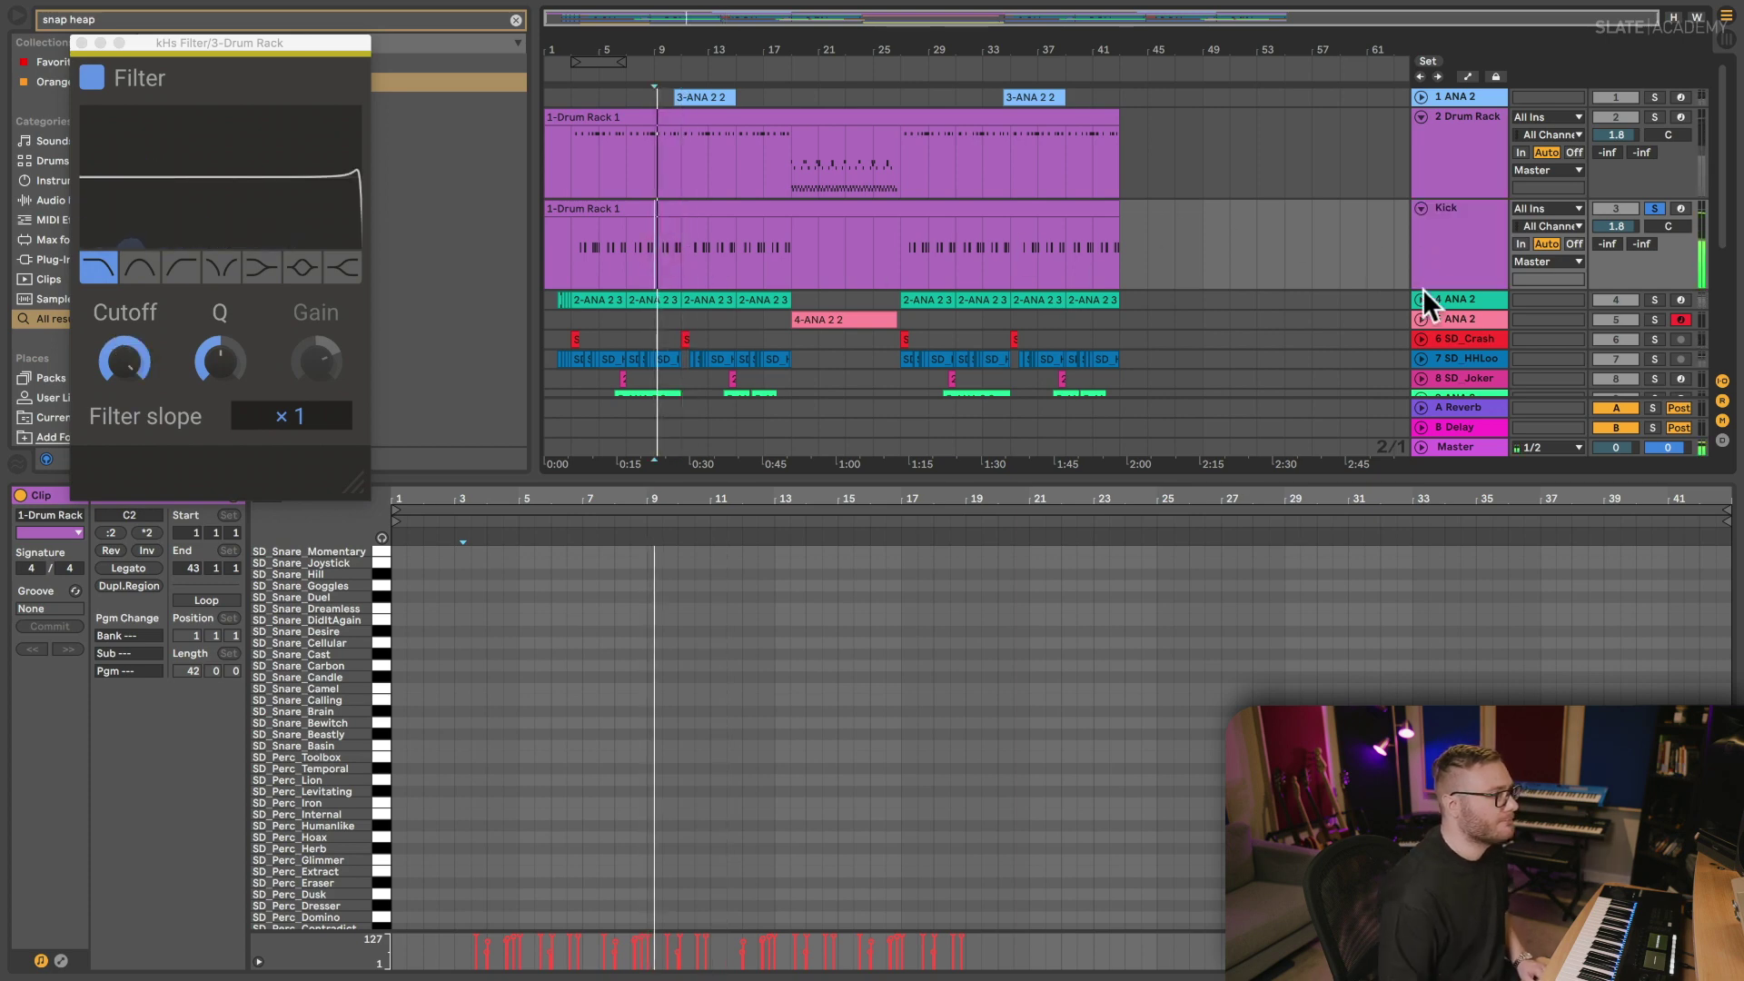
- Stop playback and set the sidechain input of the rain track's Snap Heap device to Kick
{"action": "scroll", "coordinate": [1307, 356], "scroll_direction": "down", "scroll_amount": 5}
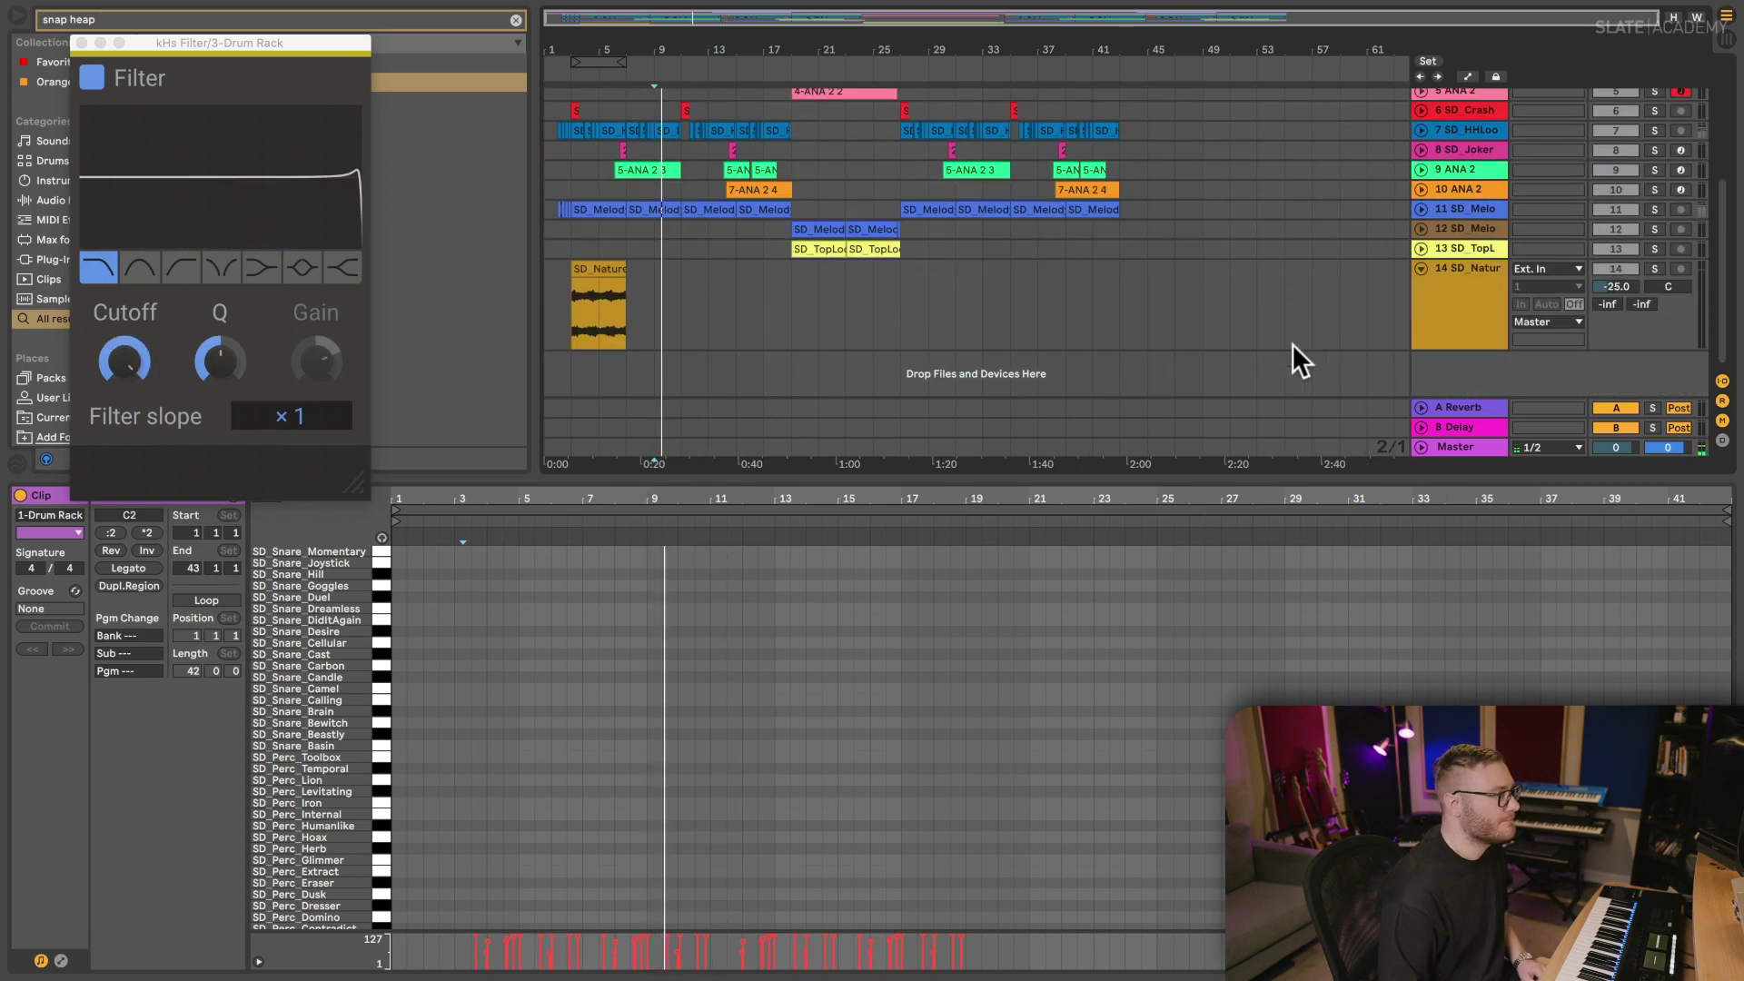
{"action": "left_click", "coordinate": [574, 311]}
{"action": "key", "text": "space"}
{"action": "double_click", "coordinate": [1480, 313]}
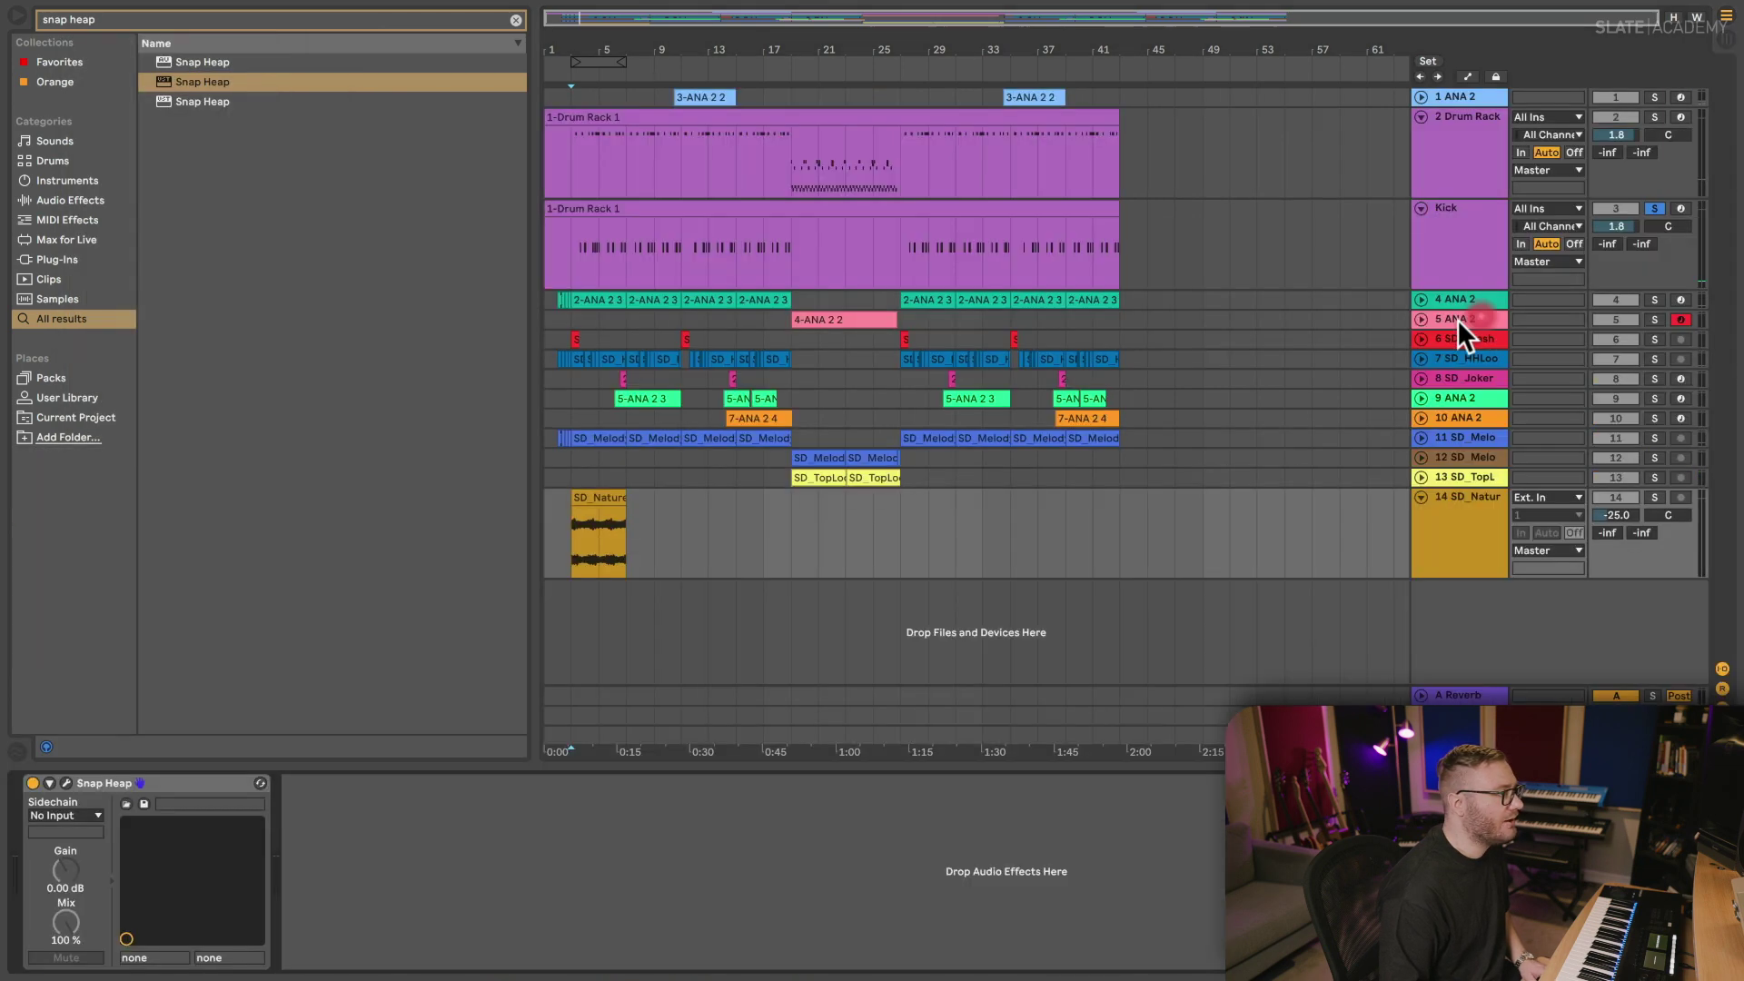
{"action": "left_click", "coordinate": [85, 814]}
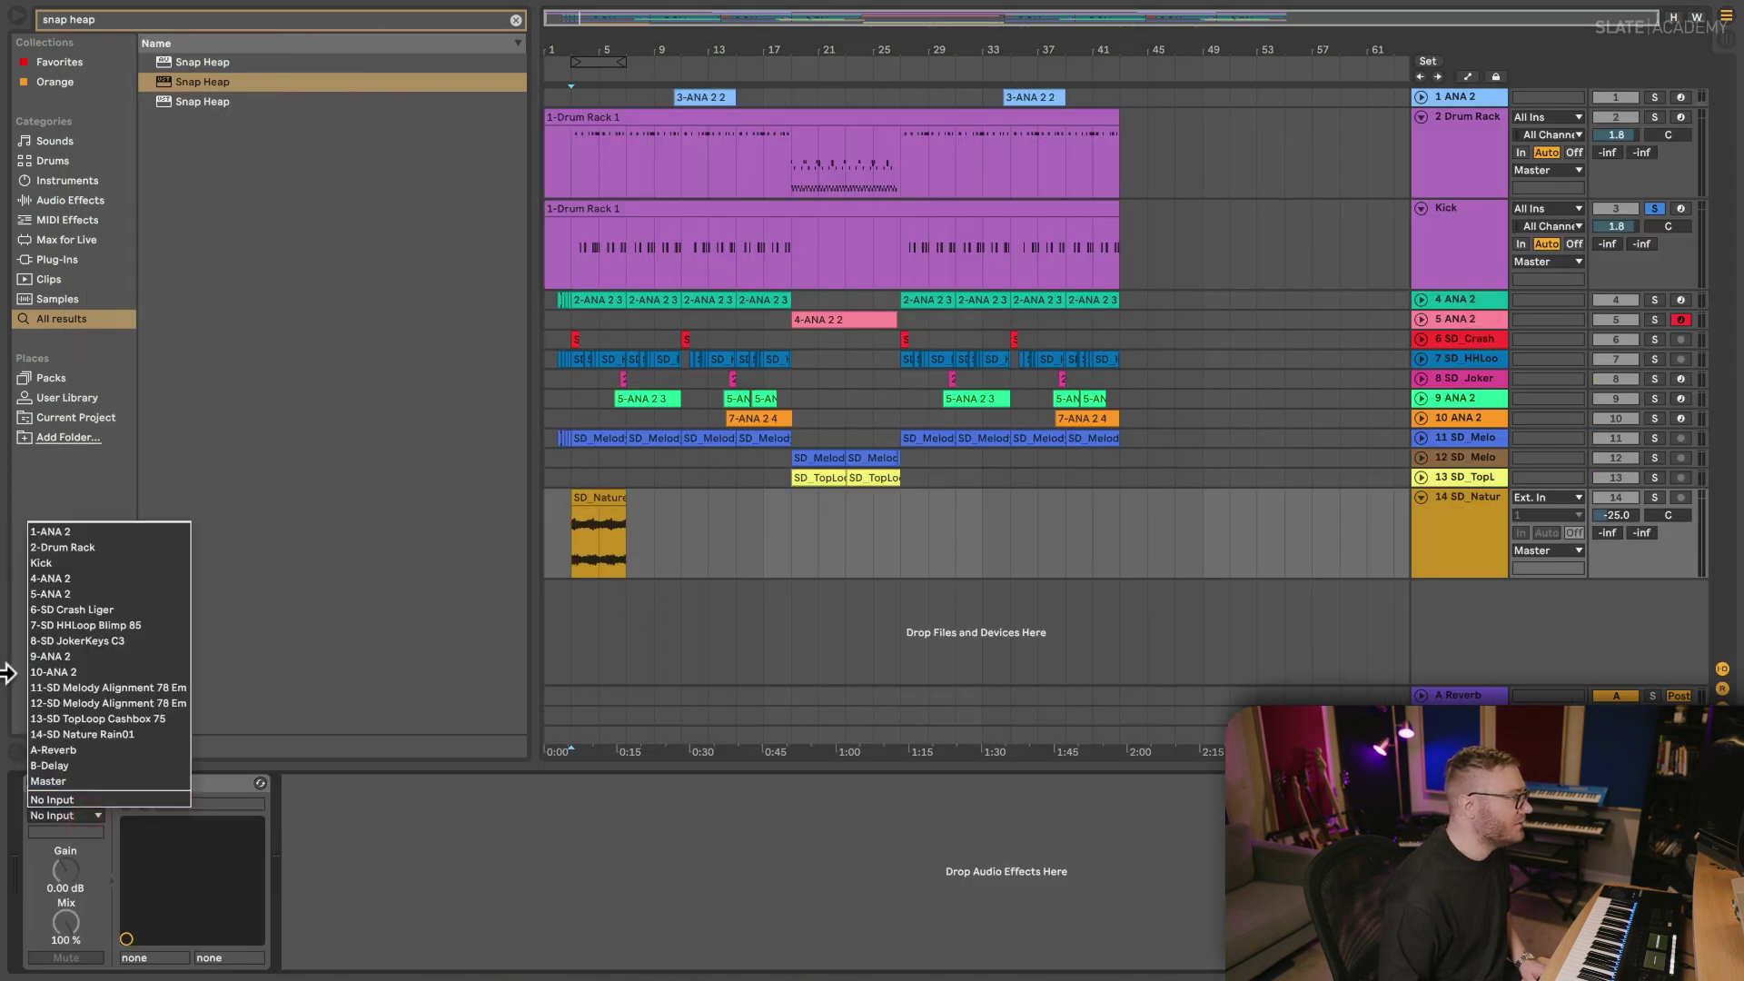
{"action": "left_click", "coordinate": [138, 561]}
- Open the Snap Heap window and set the Compressor's sidechain to EXTERNAL
{"action": "left_click", "coordinate": [66, 783]}
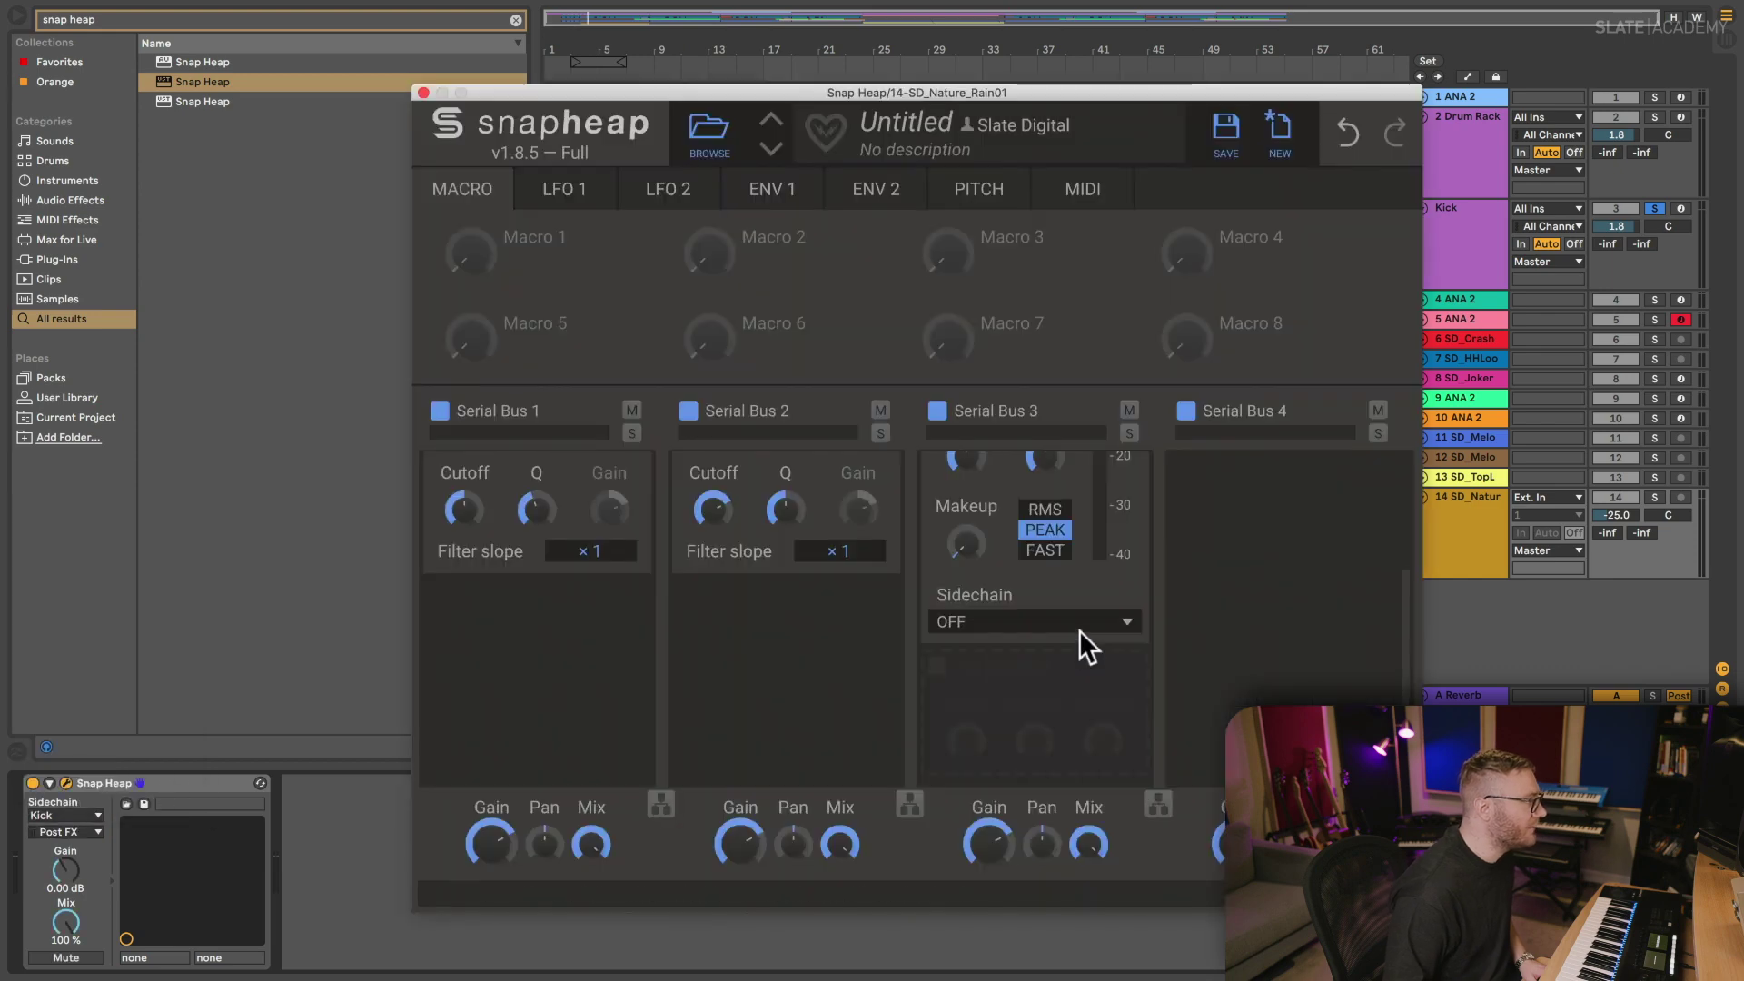
{"action": "left_click", "coordinate": [1077, 634]}
{"action": "left_click", "coordinate": [1058, 601]}
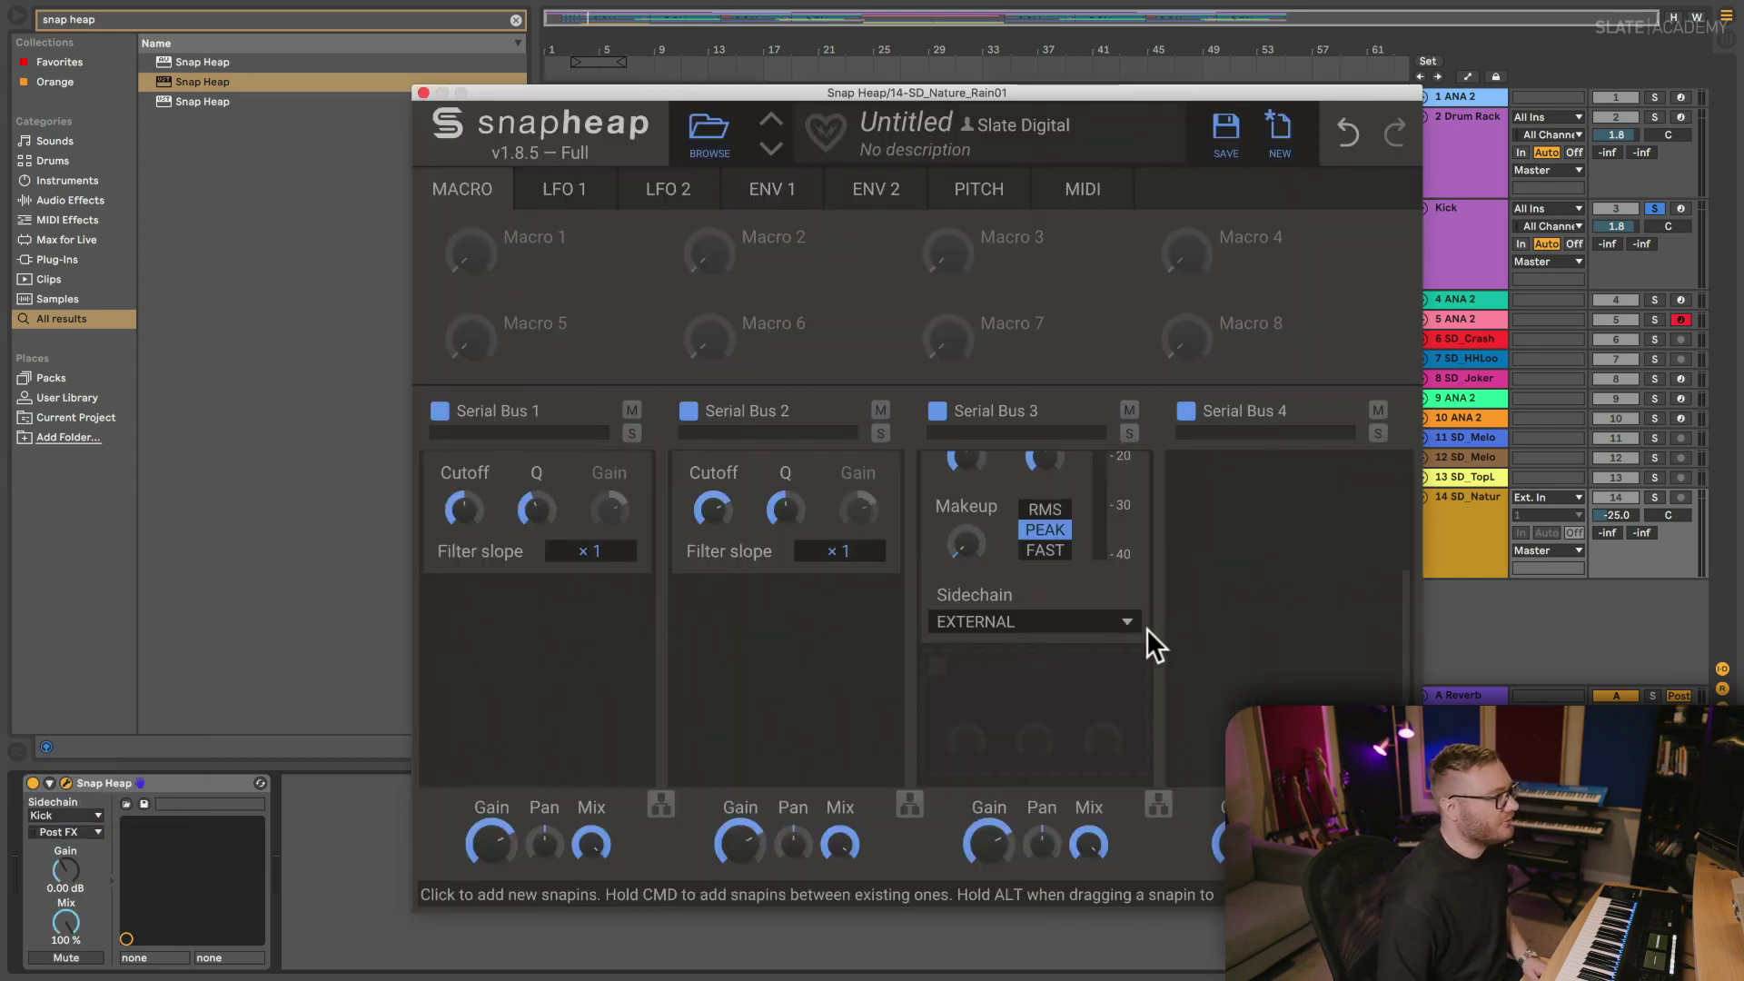
- Solo the rain track alongside Kick, lower the Compressor's threshold to about -28 dB and raise its ratio
{"action": "mouse_move", "coordinate": [1064, 92]}
{"action": "left_mouse_down"}
{"action": "mouse_move", "coordinate": [1239, 443]}
{"action": "mouse_move", "coordinate": [1233, 153]}
{"action": "mouse_move", "coordinate": [1060, 98]}
{"action": "left_mouse_up"}
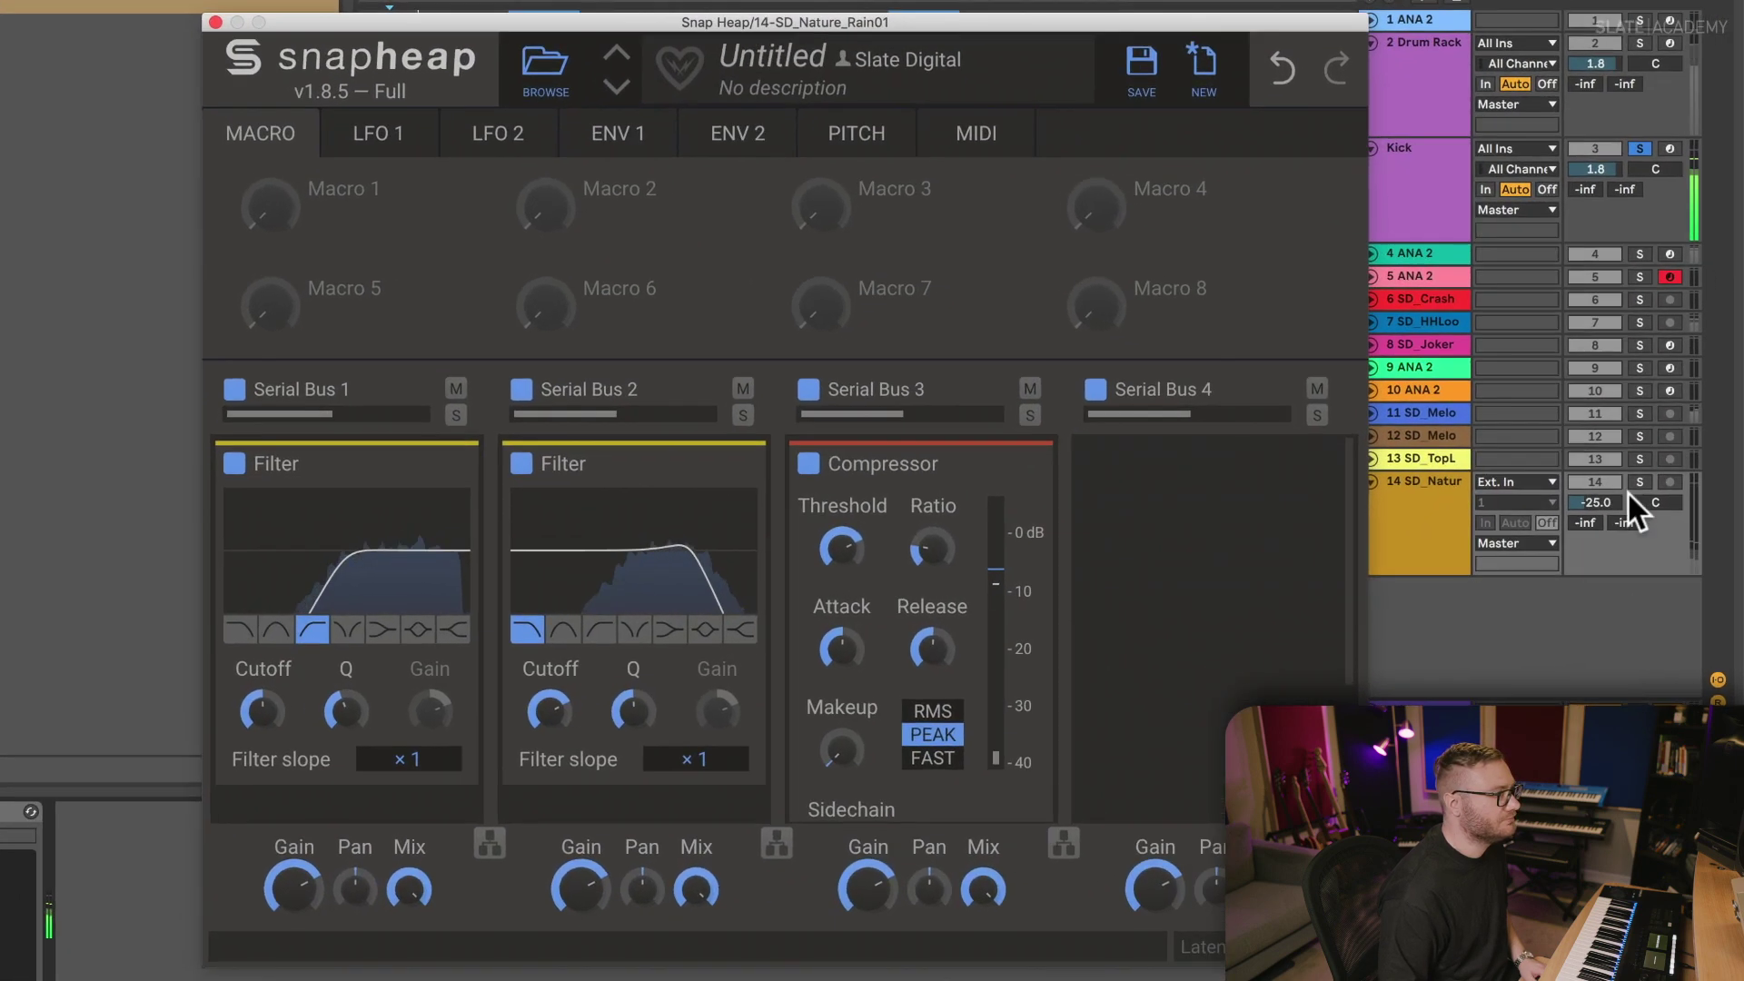
{"action": "left_click", "coordinate": [1637, 480]}
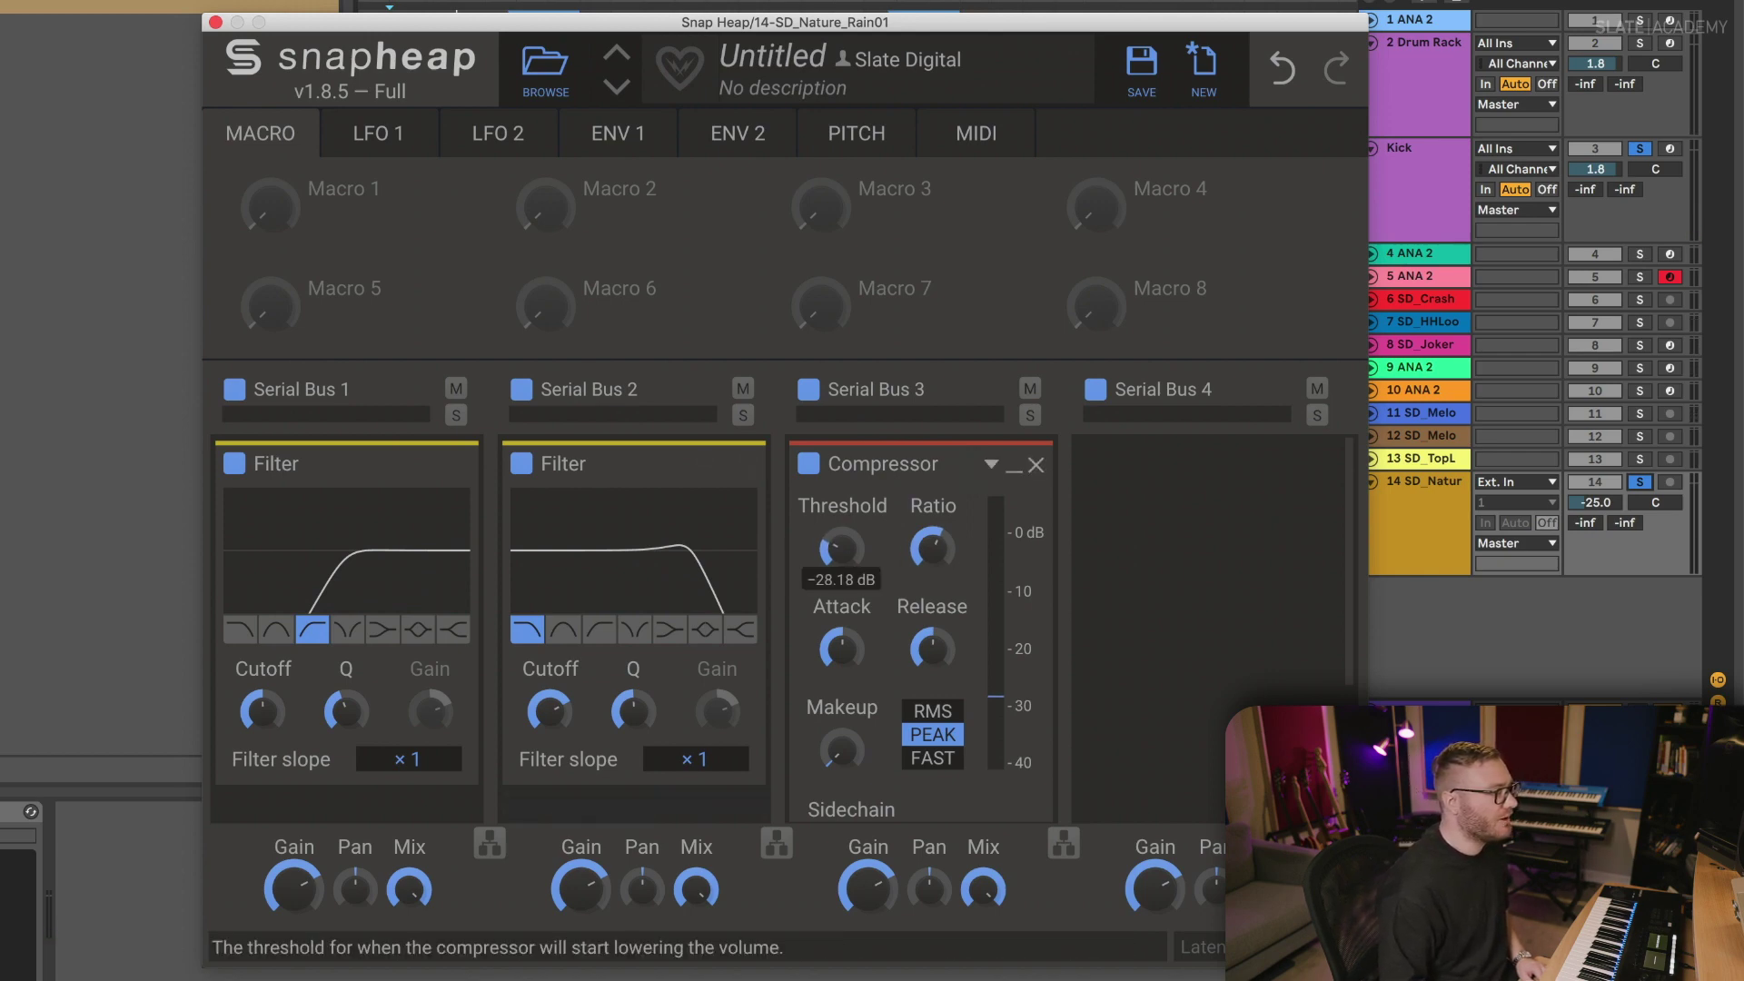
{"action": "scroll", "coordinate": [981, 745], "scroll_direction": "down", "scroll_amount": 2}
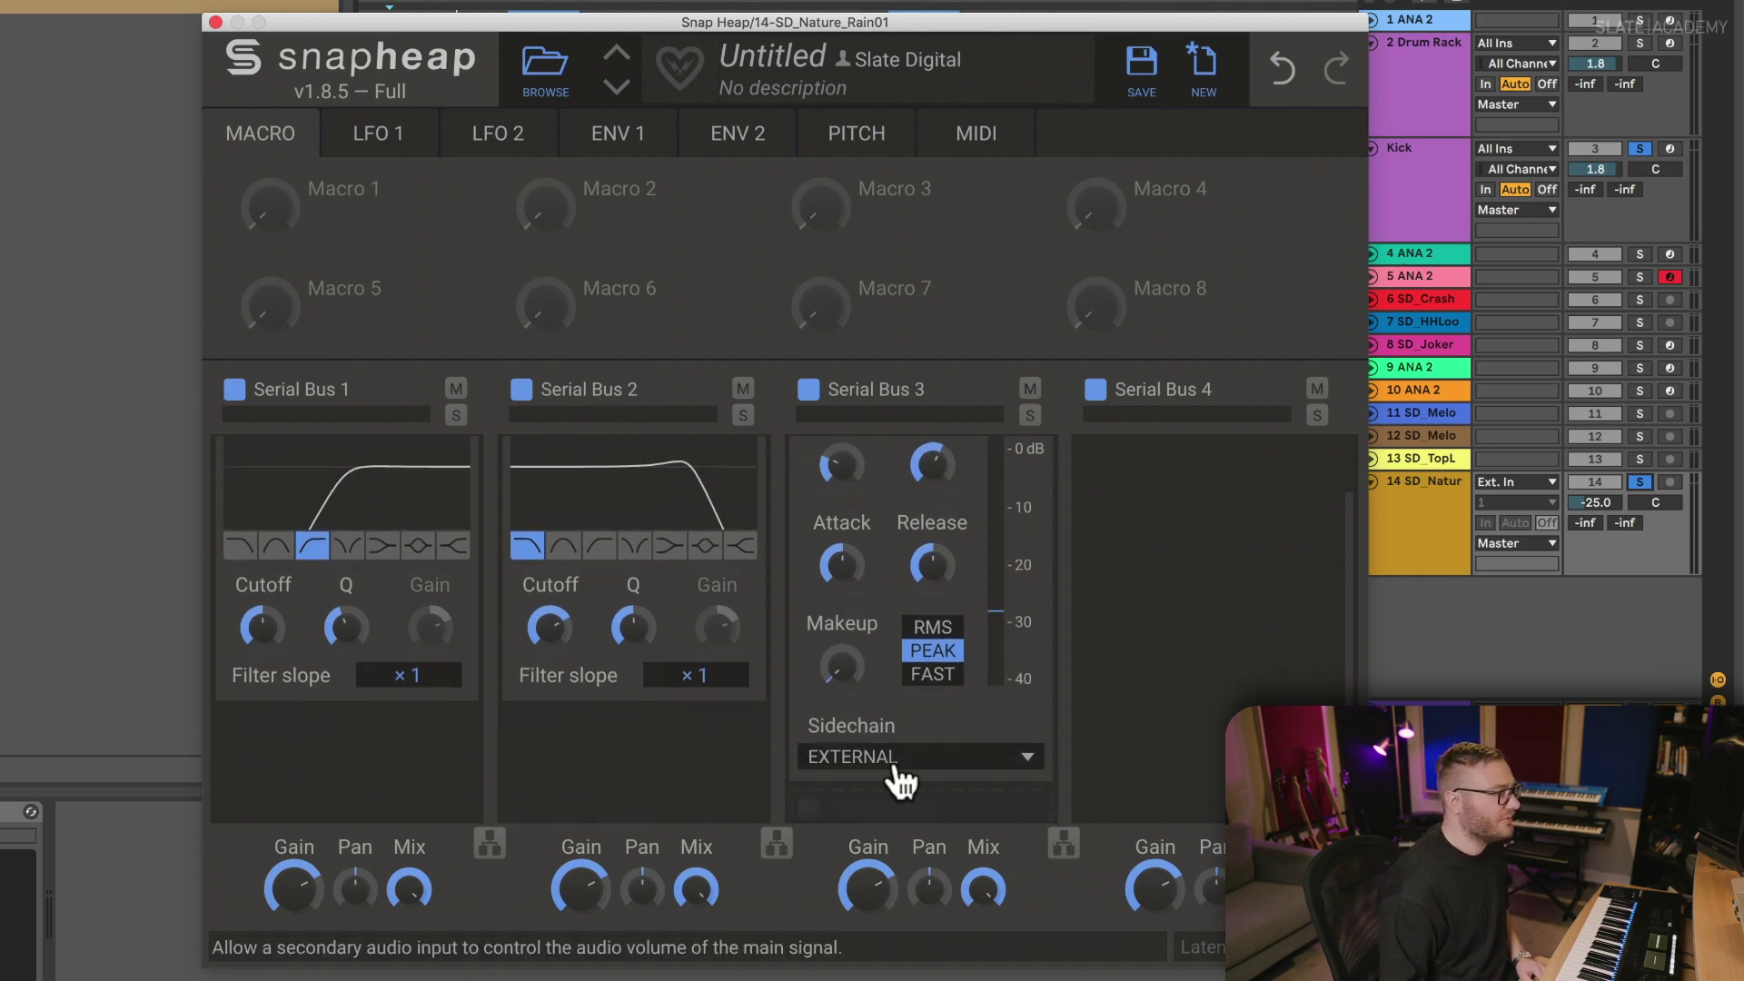
- Move the Snap Heap window aside and duplicate the rain clip twice along its track
{"action": "left_click_drag", "start_coordinate": [645, 18], "coordinate": [1067, 94]}
{"action": "left_click", "coordinate": [425, 481]}
{"action": "key", "text": "super+d"}
{"action": "key", "text": "super+d"}
{"action": "left_click", "coordinate": [394, 525]}
{"action": "left_click_drag", "start_coordinate": [986, 95], "coordinate": [583, 13]}
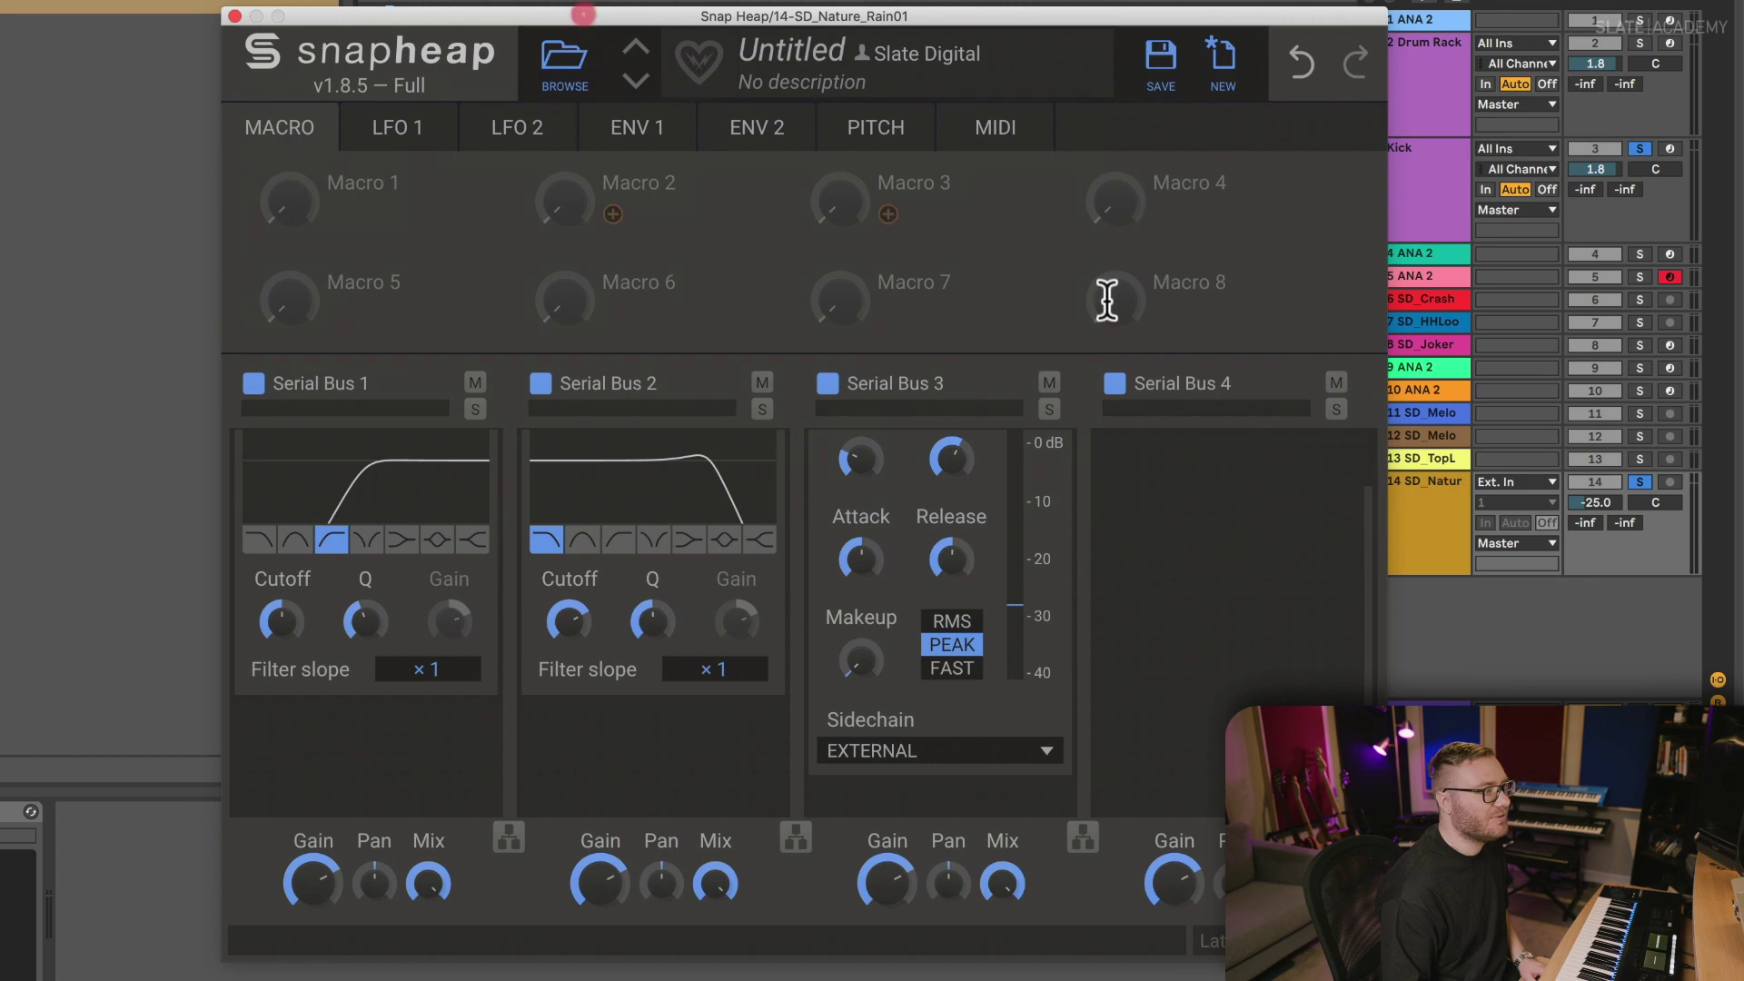
- Start playback and raise the rain track's volume to -14.3 dB
{"action": "key", "text": "space"}
{"action": "left_click_drag", "start_coordinate": [1609, 502], "coordinate": [1609, 482]}
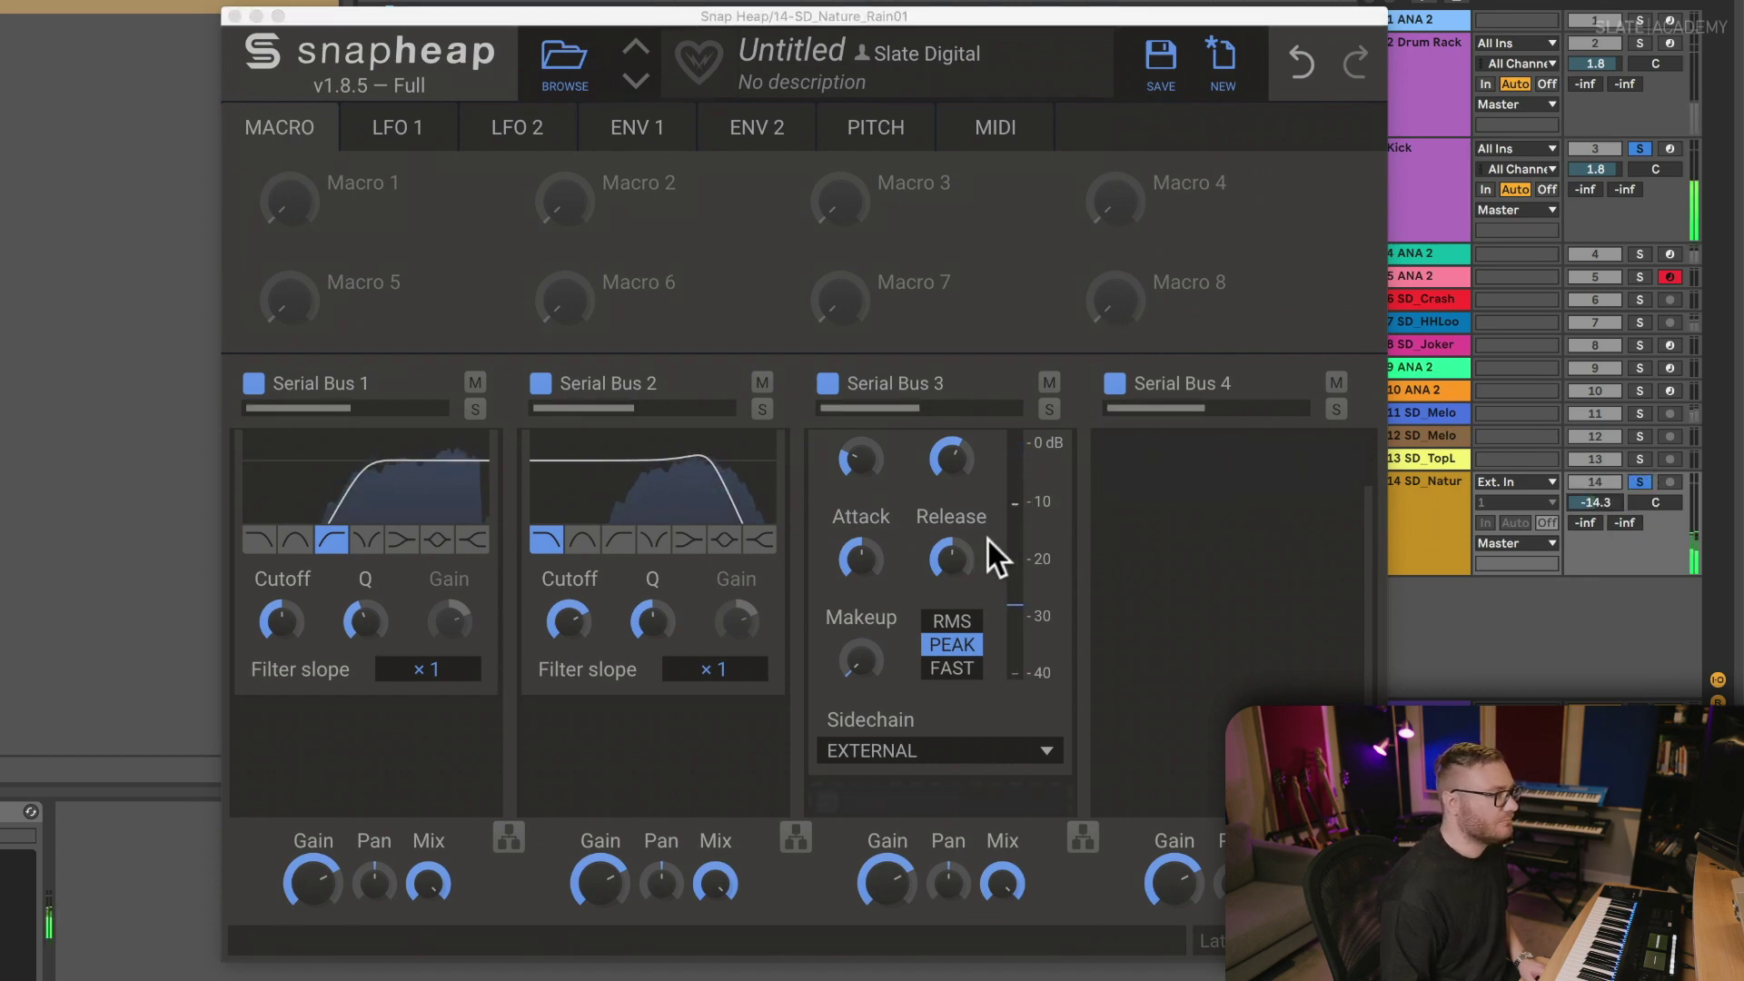
- Raise the Compressor's ratio, lower its threshold to about -31 dB, shorten the attack and switch detection to FAST
{"action": "scroll", "coordinate": [990, 538], "scroll_direction": "up", "scroll_amount": 3}
{"action": "left_click_drag", "start_coordinate": [954, 540], "coordinate": [953, 513]}
{"action": "left_click_drag", "start_coordinate": [857, 545], "coordinate": [857, 581]}
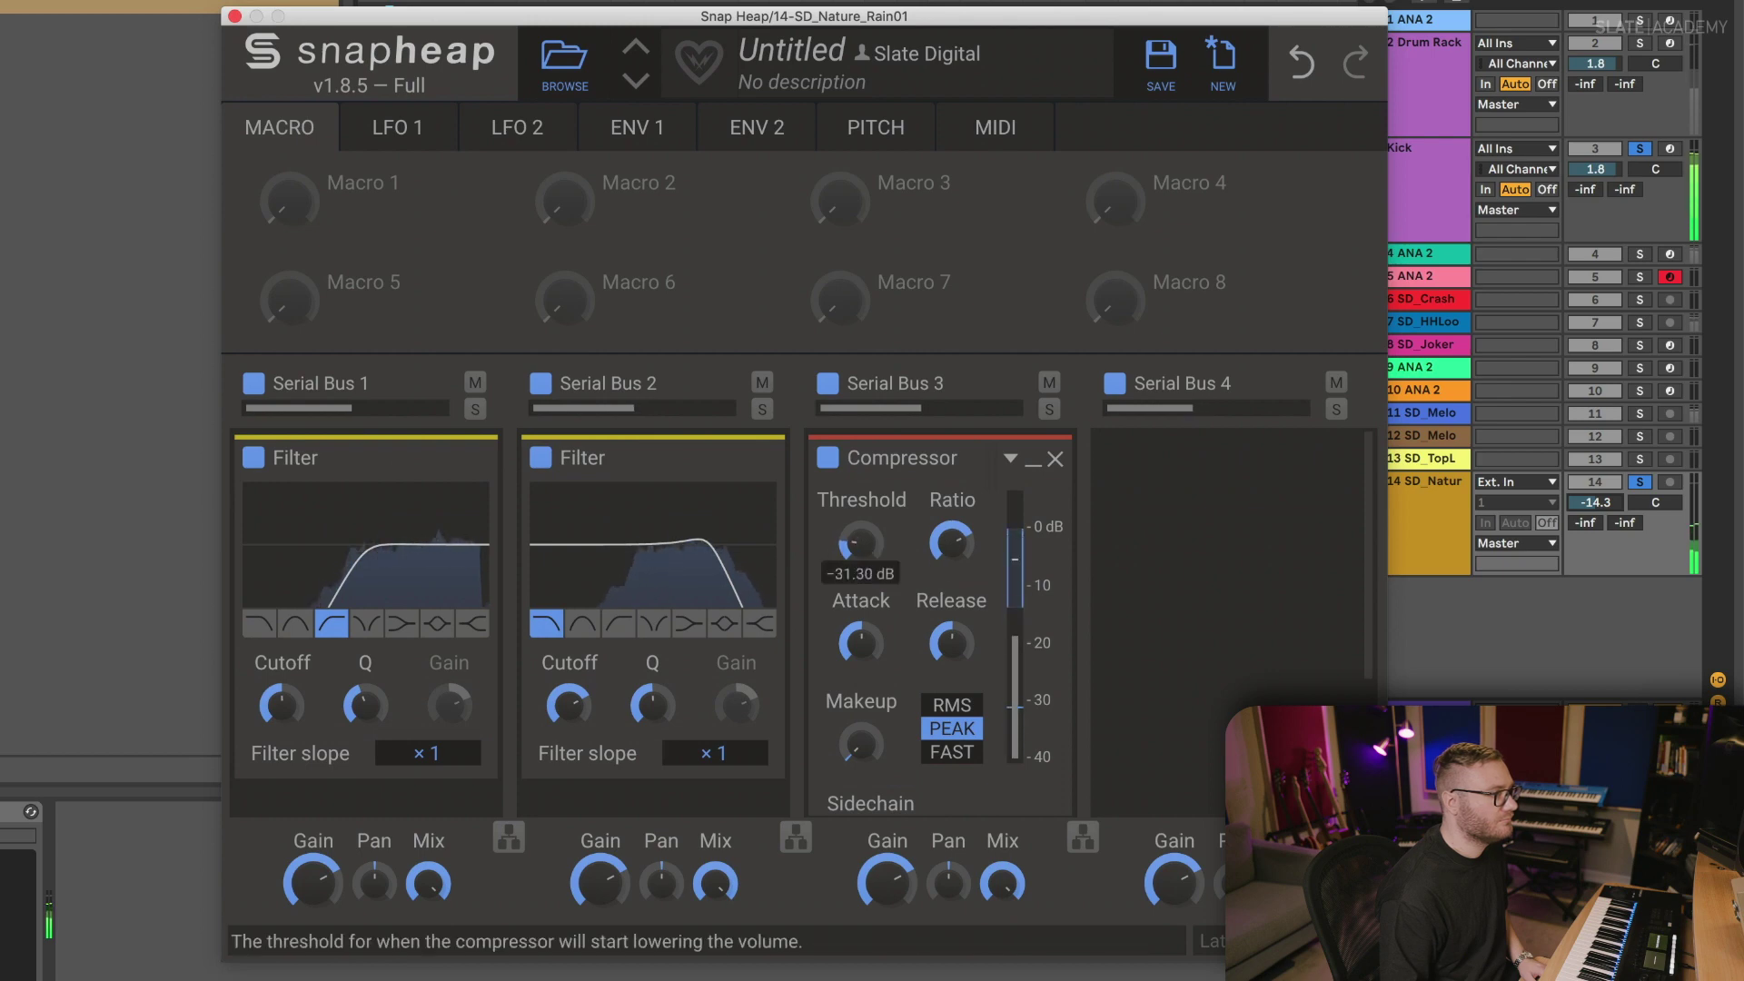
{"action": "left_click", "coordinate": [952, 753]}
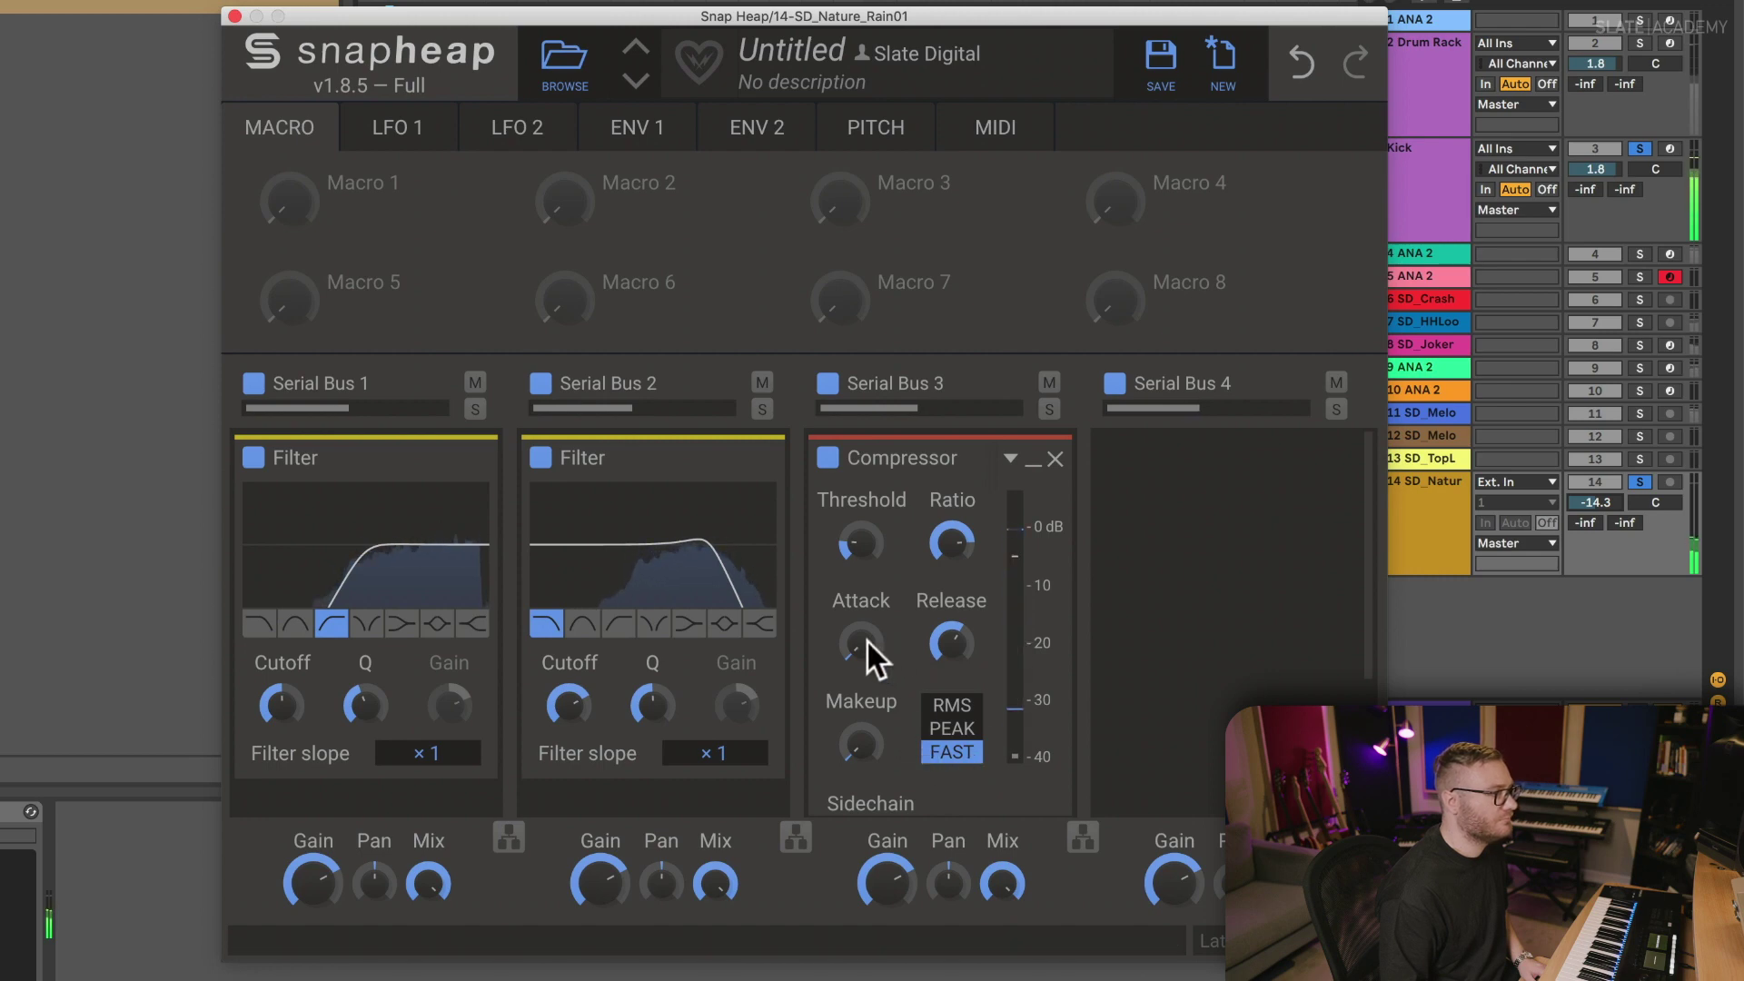
- Clear the solo on the Kick and rain tracks to hear the rain in the full mix
{"action": "left_click", "coordinate": [1640, 148]}
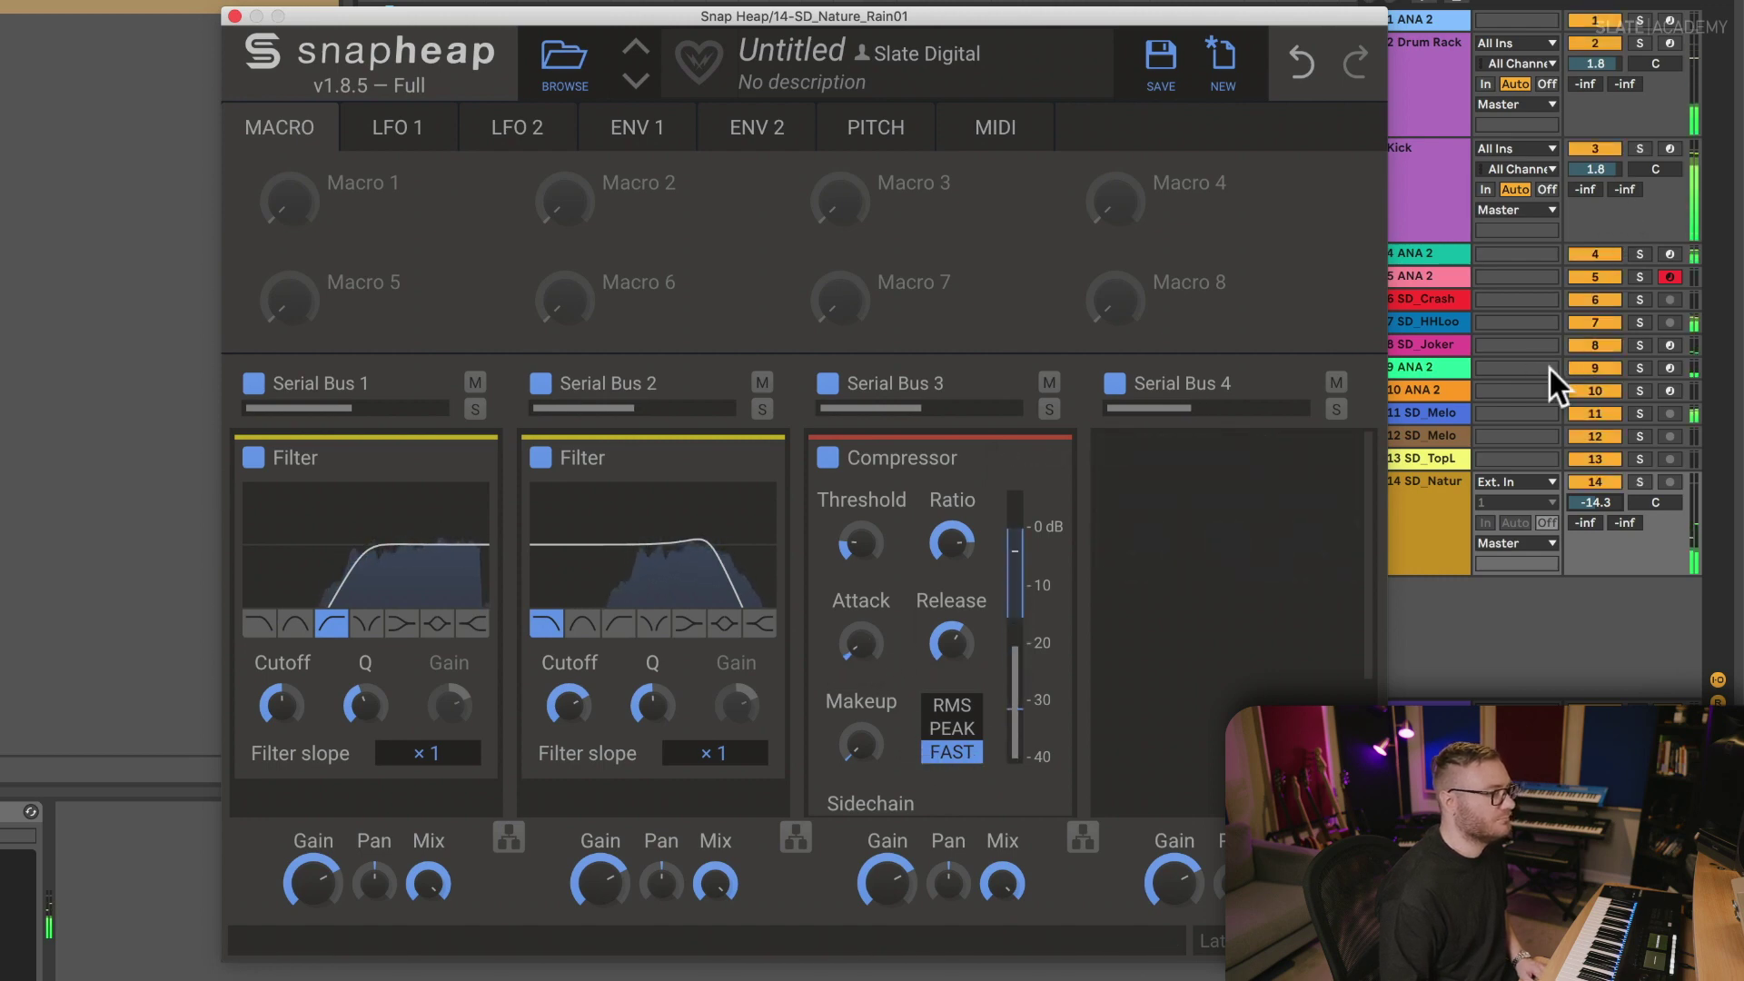
{"action": "scroll", "coordinate": [1066, 522], "scroll_direction": "down", "scroll_amount": 3}
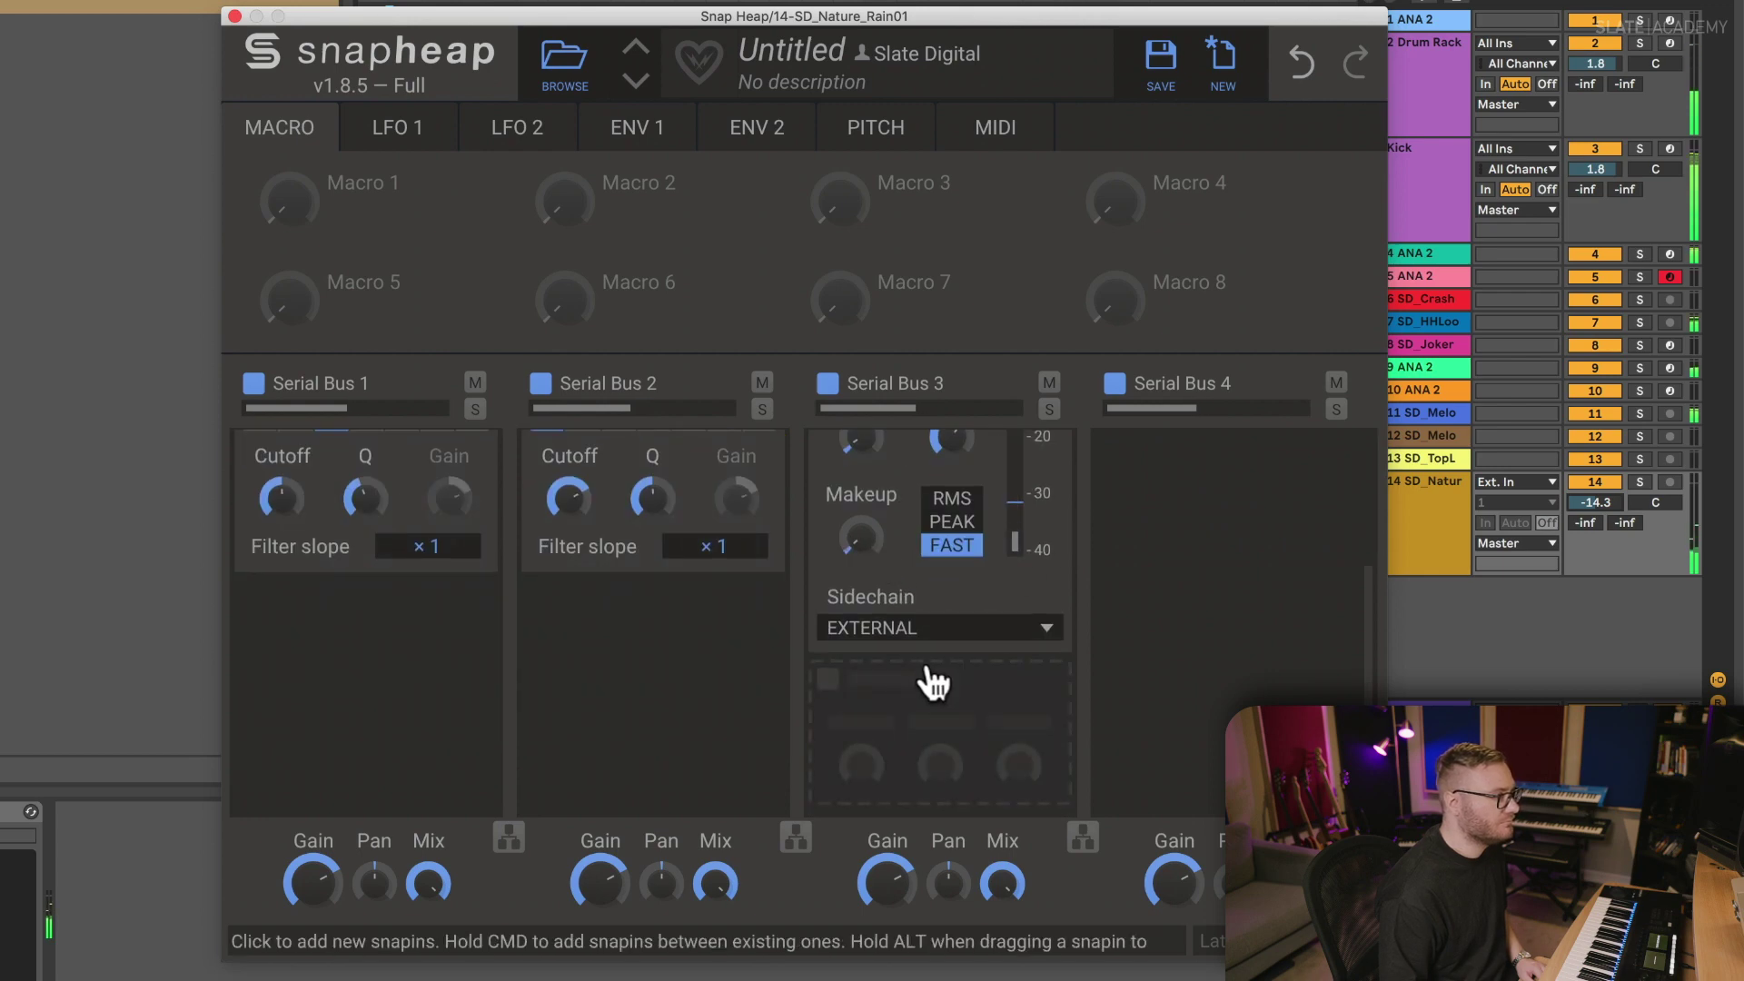
{"action": "scroll", "coordinate": [923, 681], "scroll_direction": "up", "scroll_amount": 3}
- Raise the low-pass cutoff in Serial Bus 2, fine-tune the high-pass cutoff and trim the Compressor's ratio slightly
{"action": "left_click_drag", "start_coordinate": [575, 705], "coordinate": [575, 662]}
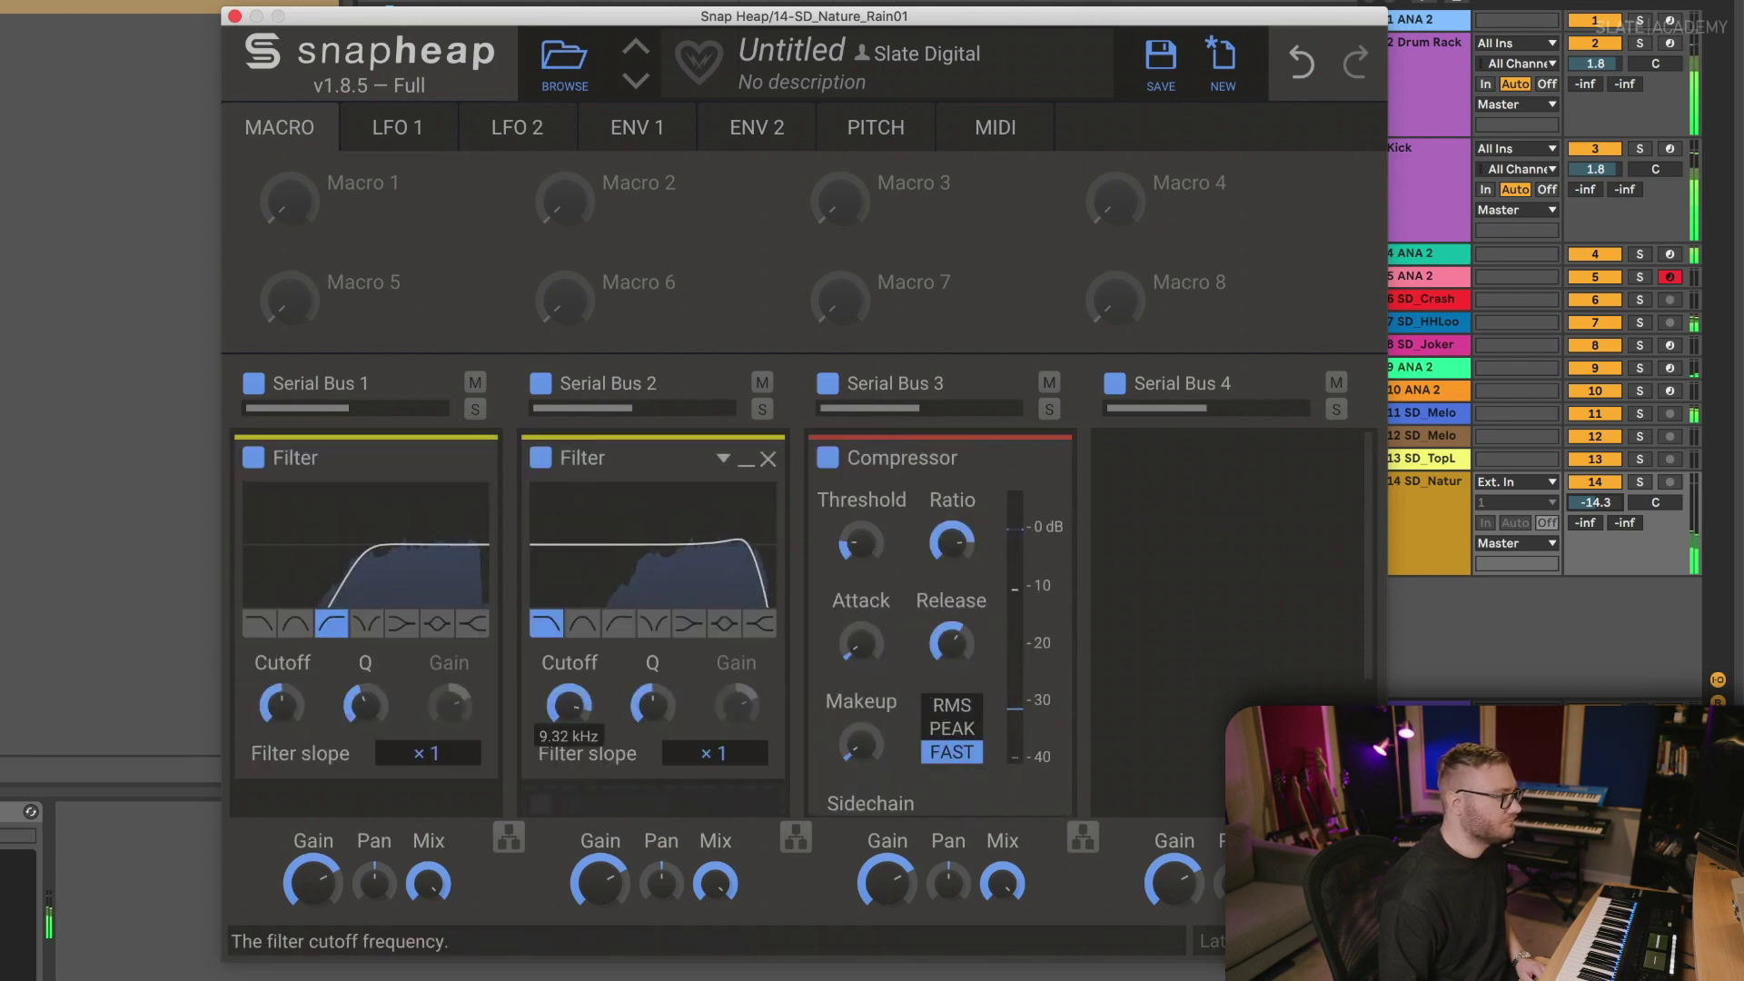
{"action": "left_click_drag", "start_coordinate": [282, 705], "coordinate": [351, 700]}
{"action": "left_click_drag", "start_coordinate": [565, 698], "coordinate": [565, 710]}
{"action": "left_click_drag", "start_coordinate": [948, 534], "coordinate": [948, 543]}
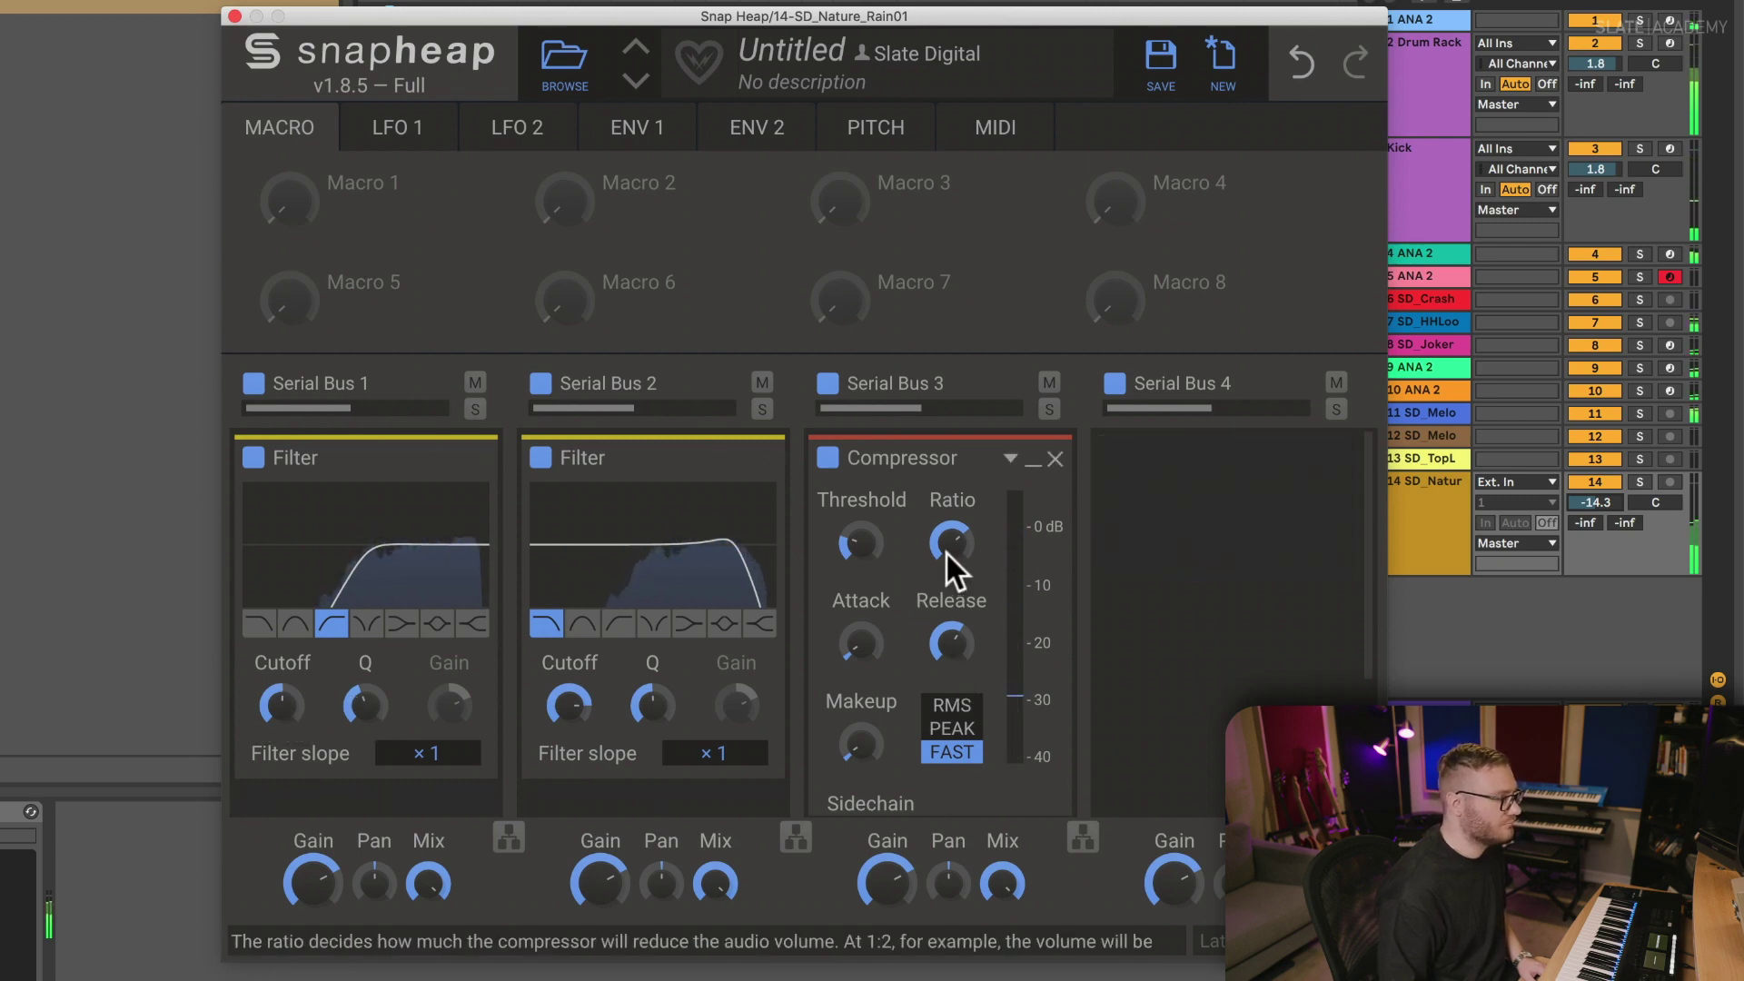
{"action": "scroll", "coordinate": [915, 625], "scroll_direction": "down", "scroll_amount": 3}
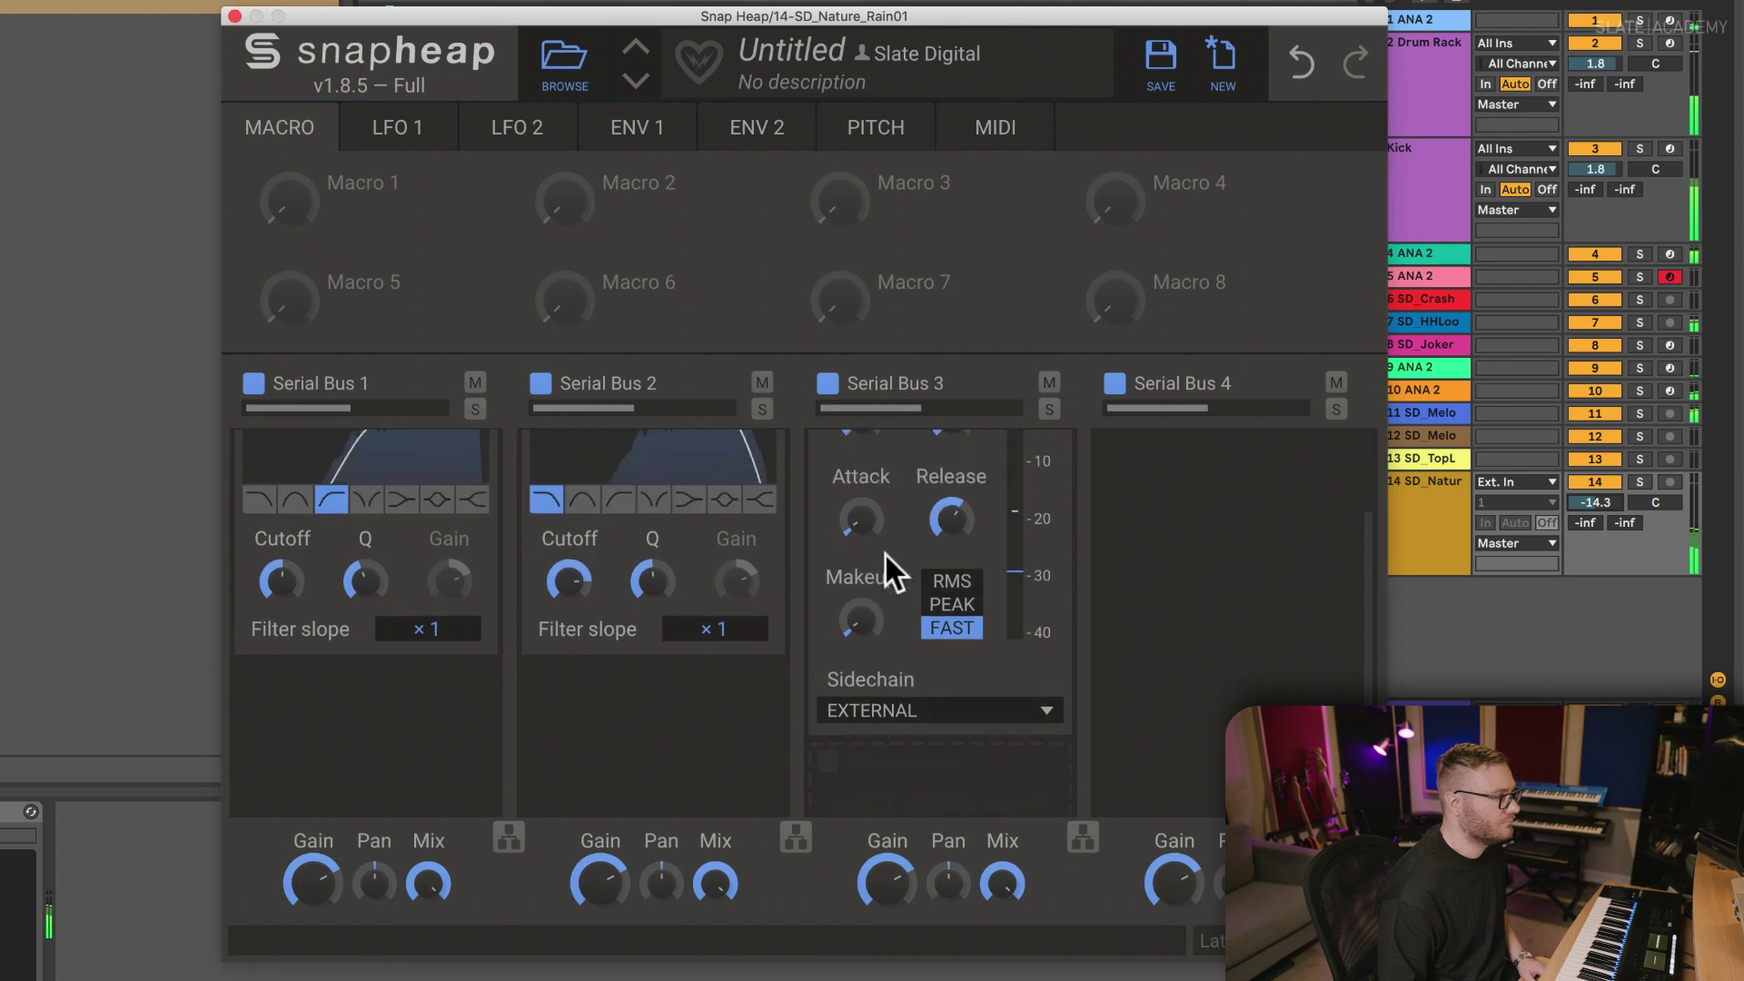
- Return to the start of the Compressor's controls and close the rain track's Snap Heap window
{"action": "scroll", "coordinate": [886, 554], "scroll_direction": "up", "scroll_amount": 3}
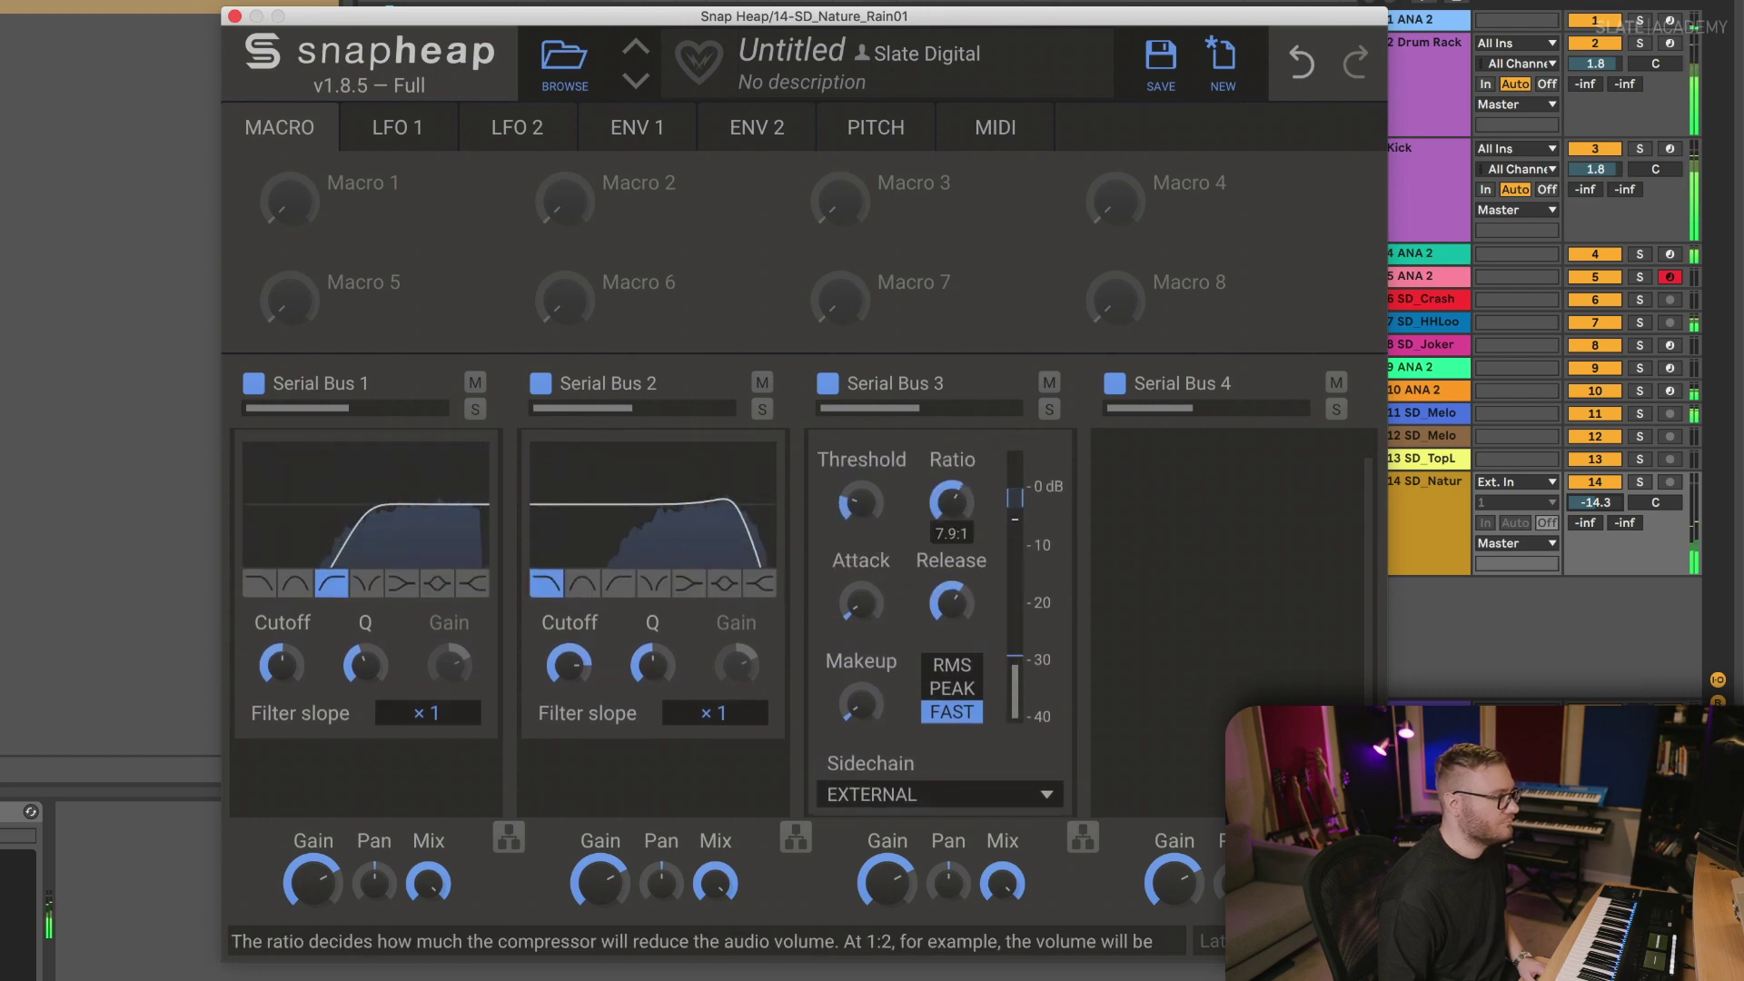
{"action": "scroll", "coordinate": [1112, 523], "scroll_direction": "up", "scroll_amount": 2}
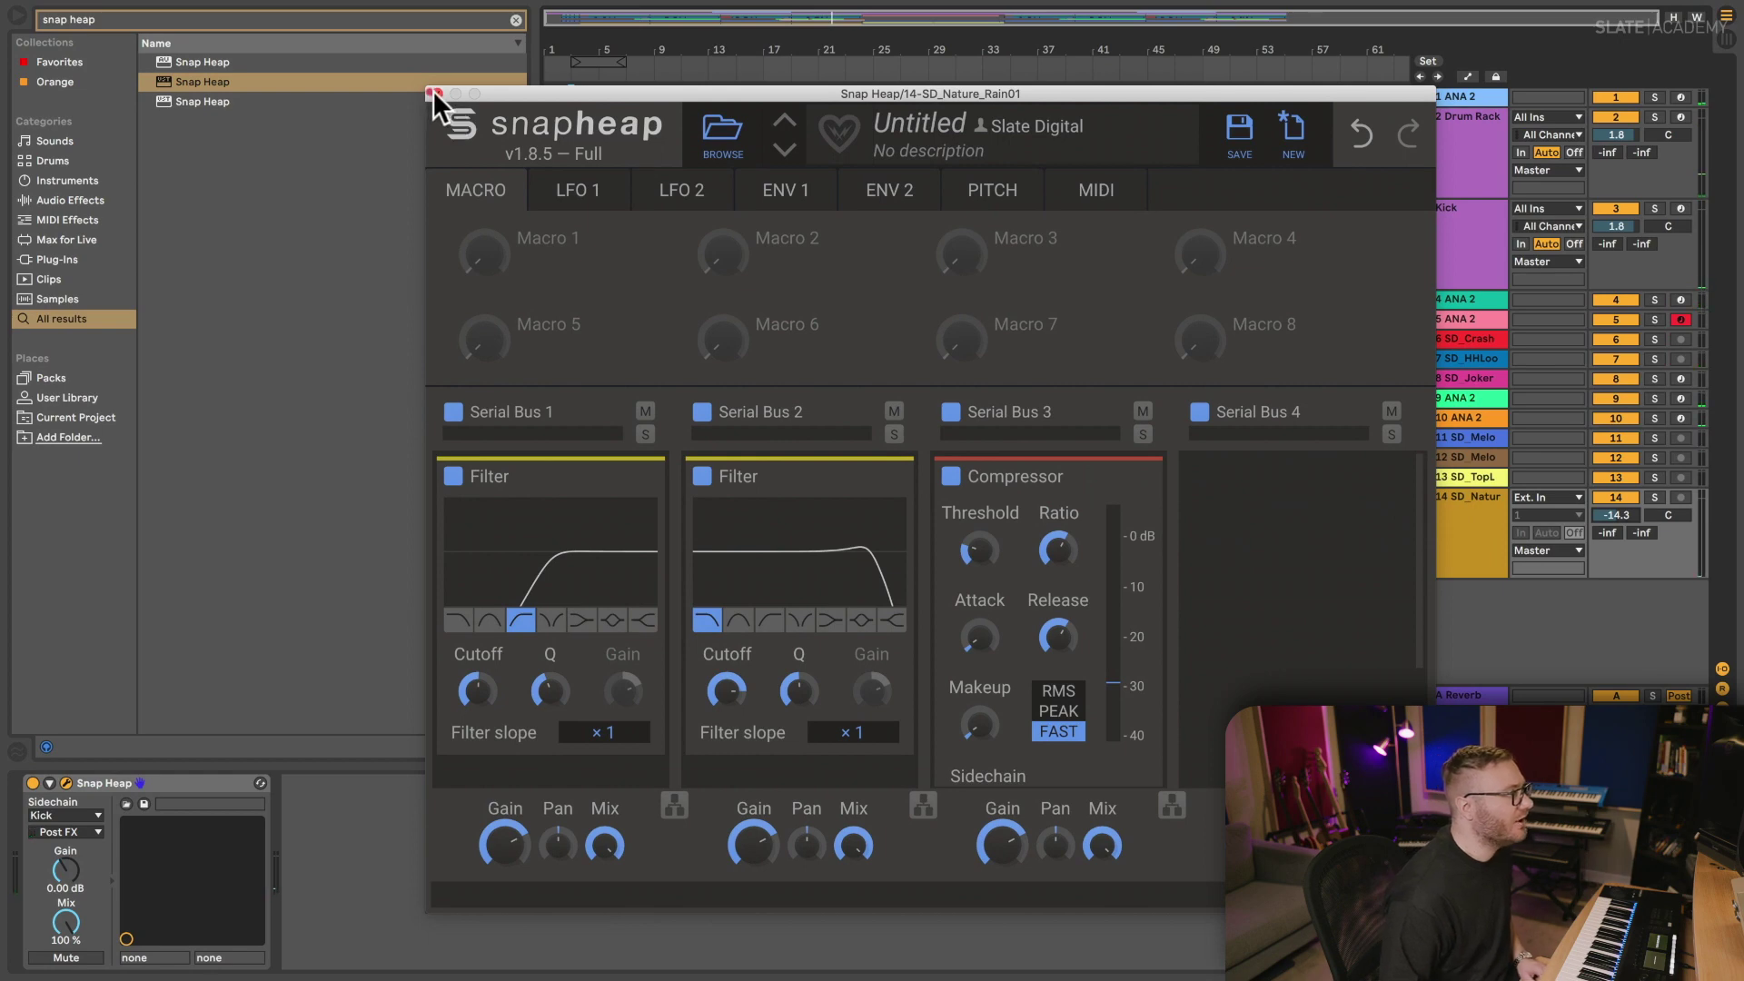
{"action": "left_click", "coordinate": [434, 91]}
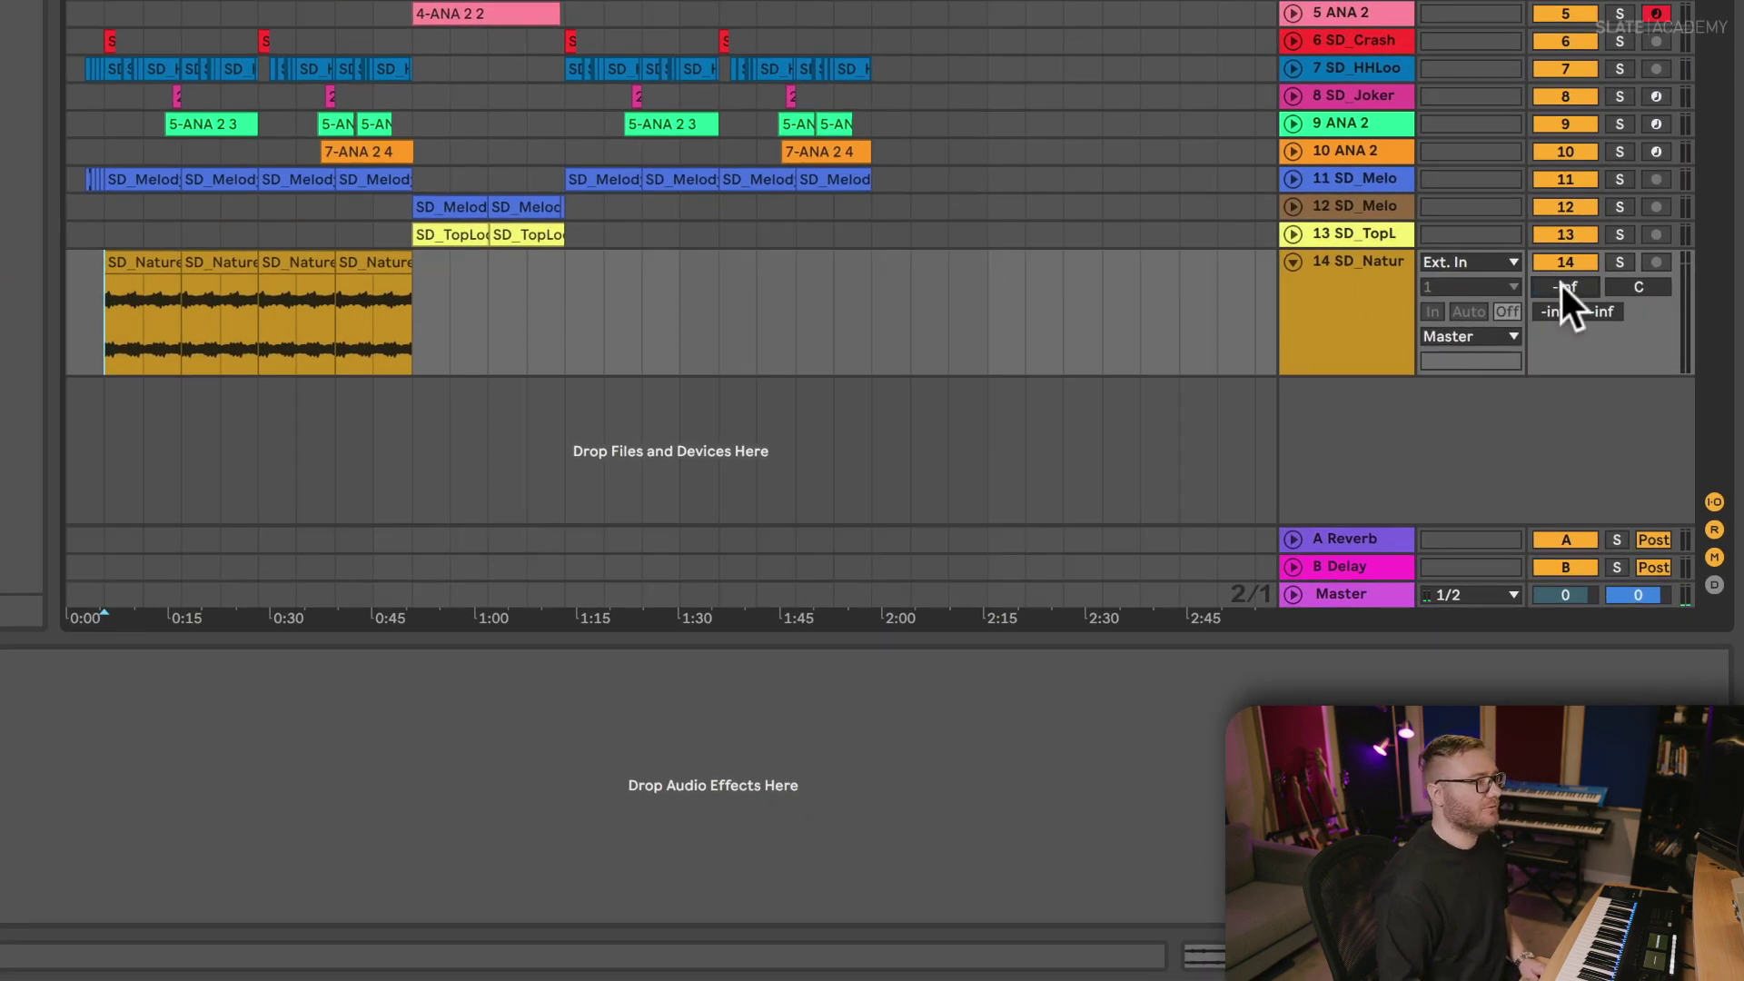
- Play the arrangement, bring the rain track's volume up from silence to -28.8 dB, and stop playback
{"action": "key", "text": "space"}
{"action": "mouse_move", "coordinate": [1561, 286]}
{"action": "left_mouse_down"}
{"action": "mouse_move", "coordinate": [1561, 242]}
{"action": "mouse_move", "coordinate": [1569, 305]}
{"action": "mouse_move", "coordinate": [1561, 287]}
{"action": "left_mouse_up"}
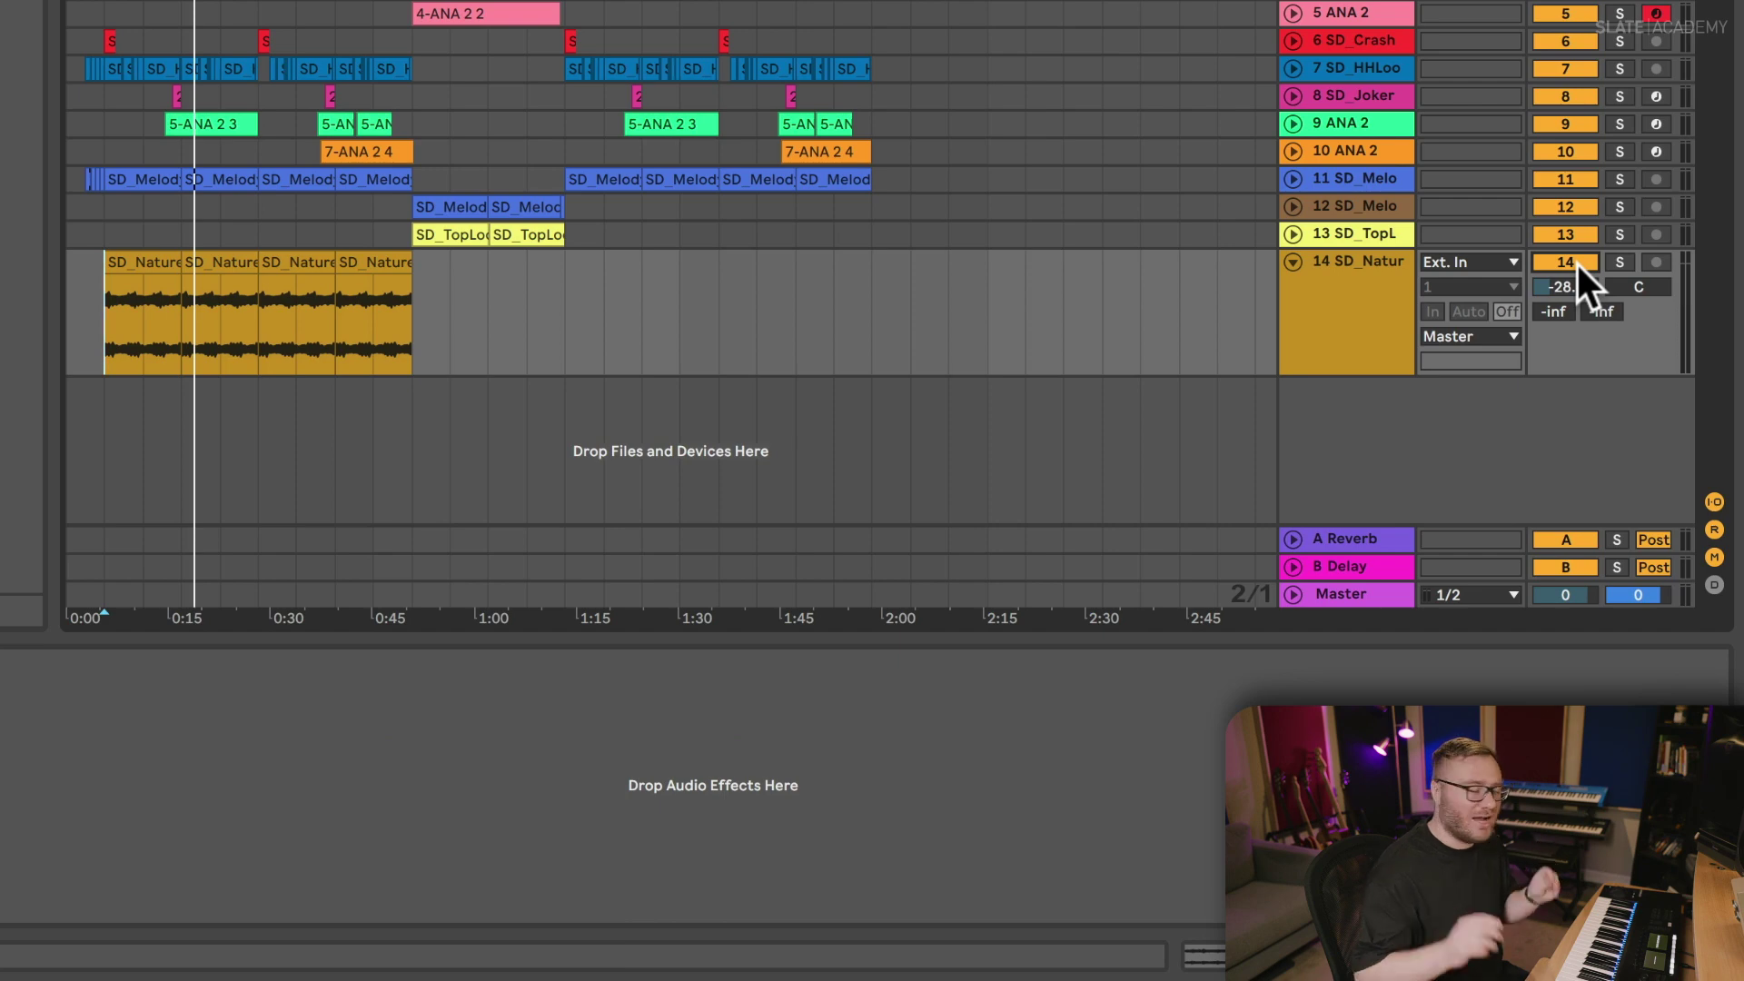
{"action": "key", "text": "space"}
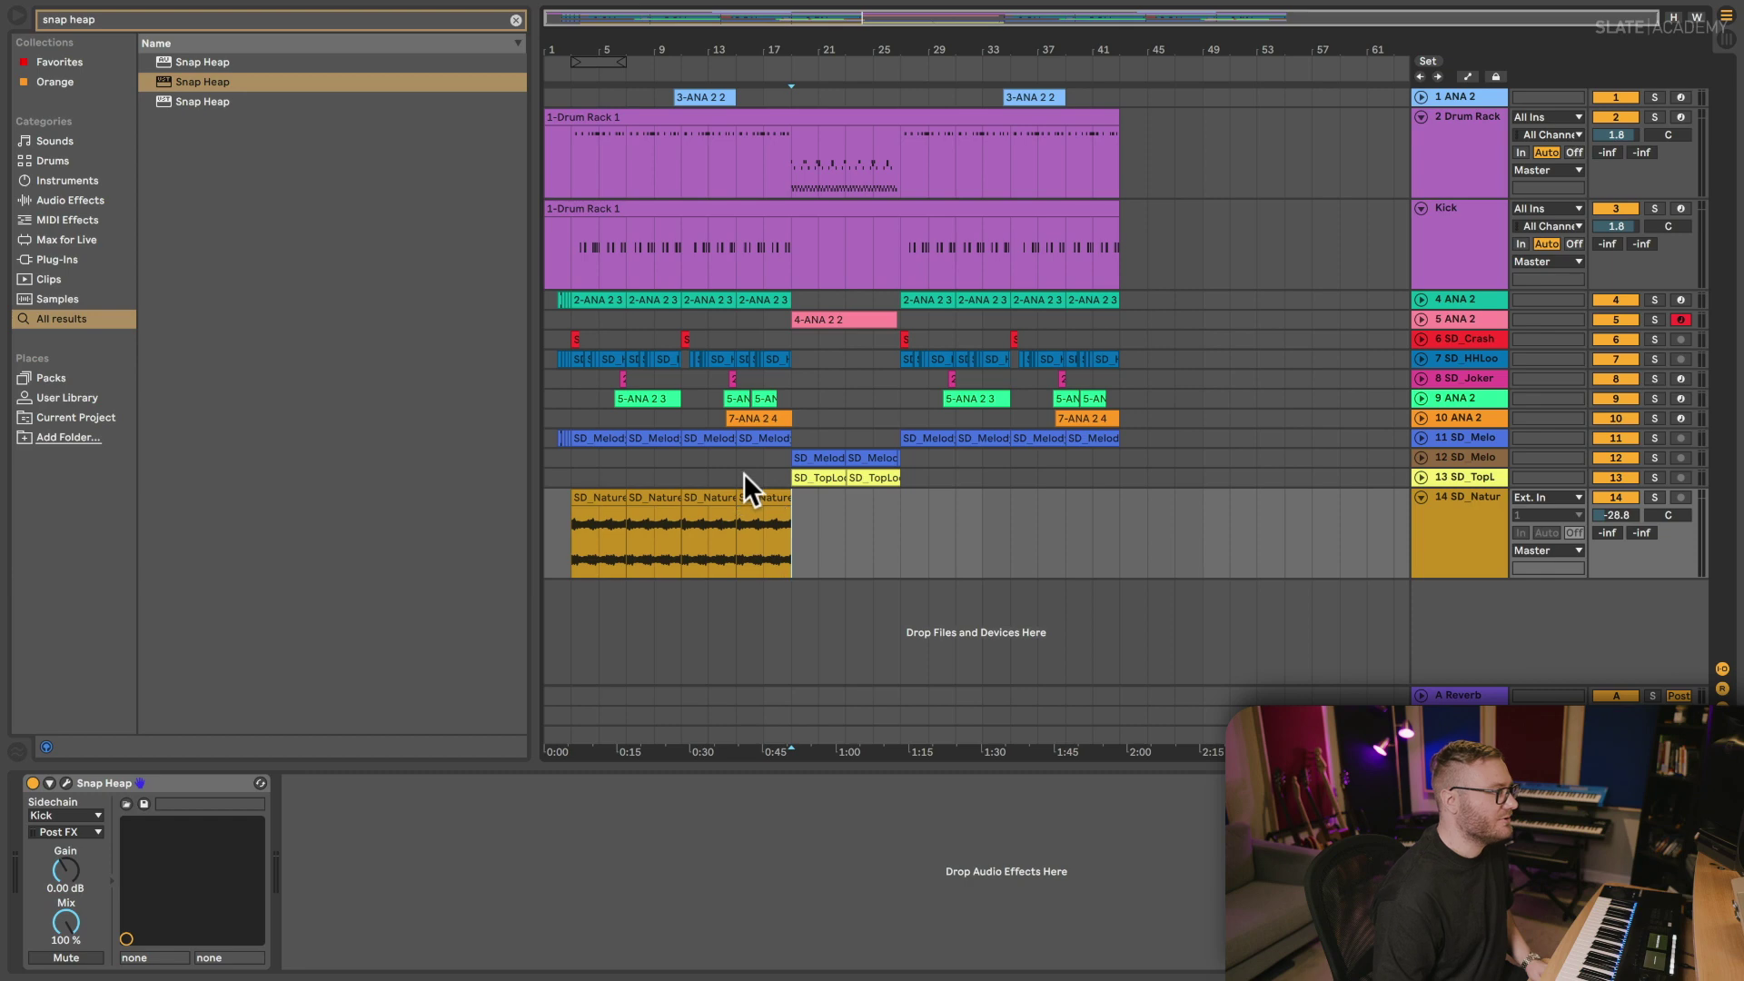
- Copy all four rain clips on track 14 to the section directly after the break, in line with the returning drum loops, and toggle playback
{"action": "left_click", "coordinate": [754, 499]}
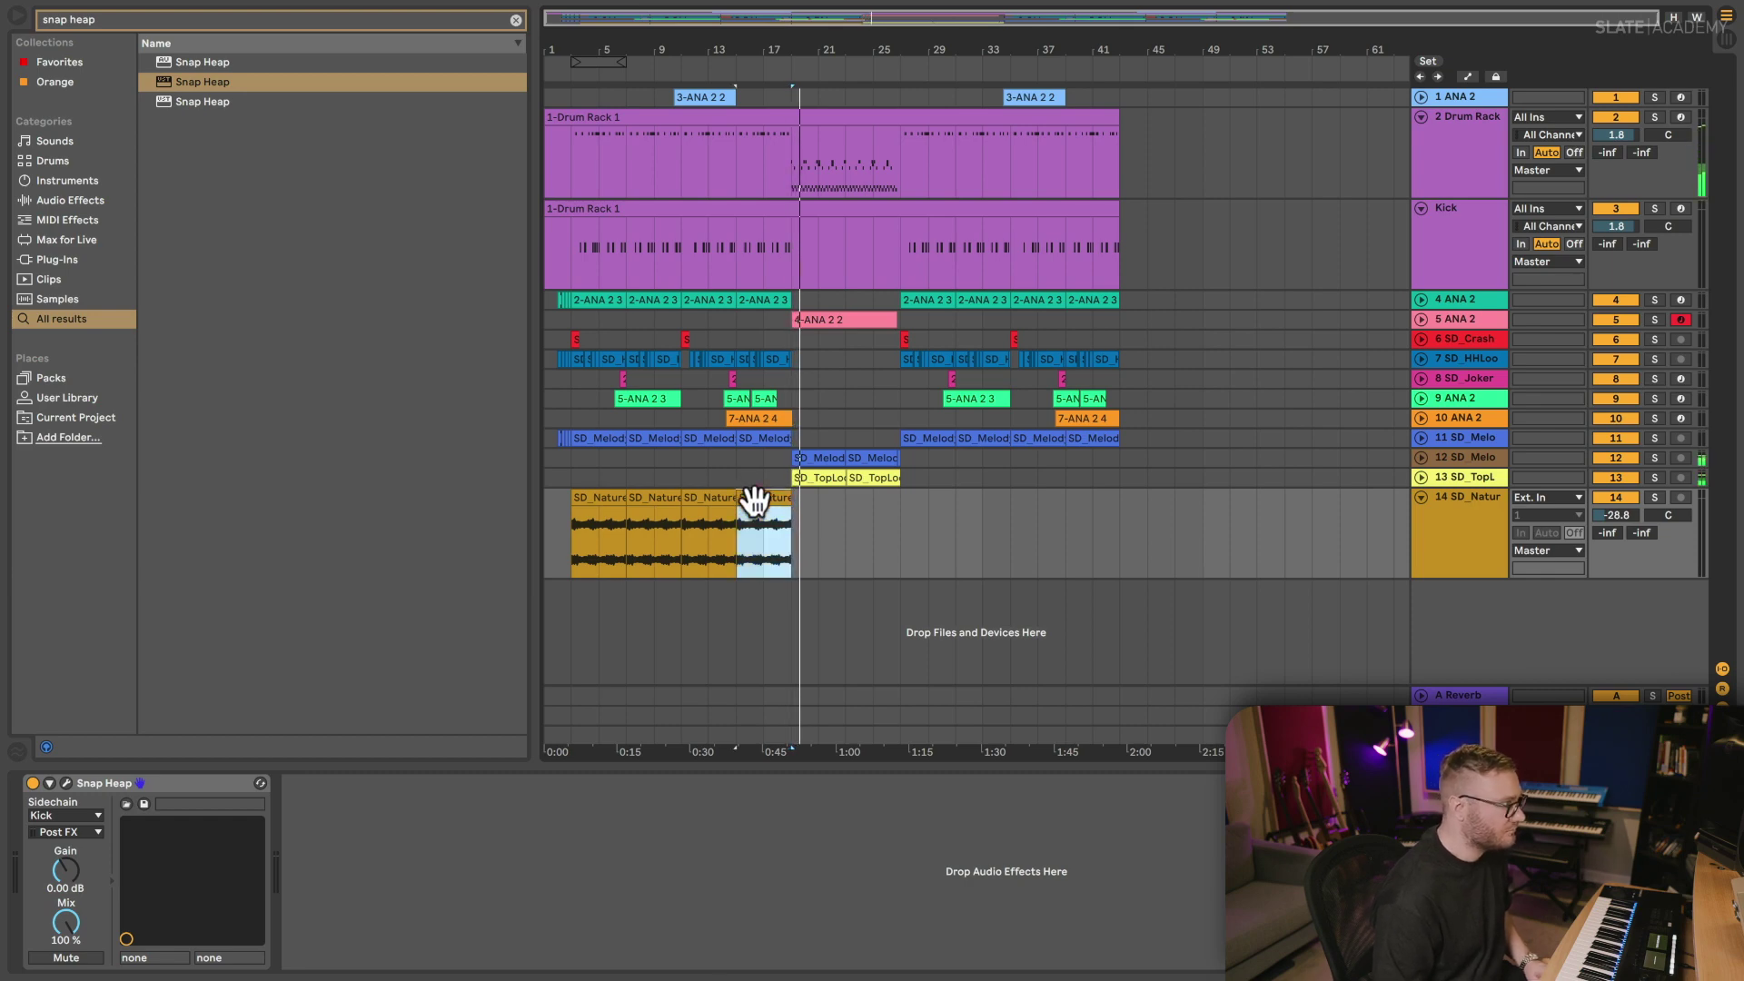
{"action": "left_click", "coordinate": [577, 501], "text": "shift"}
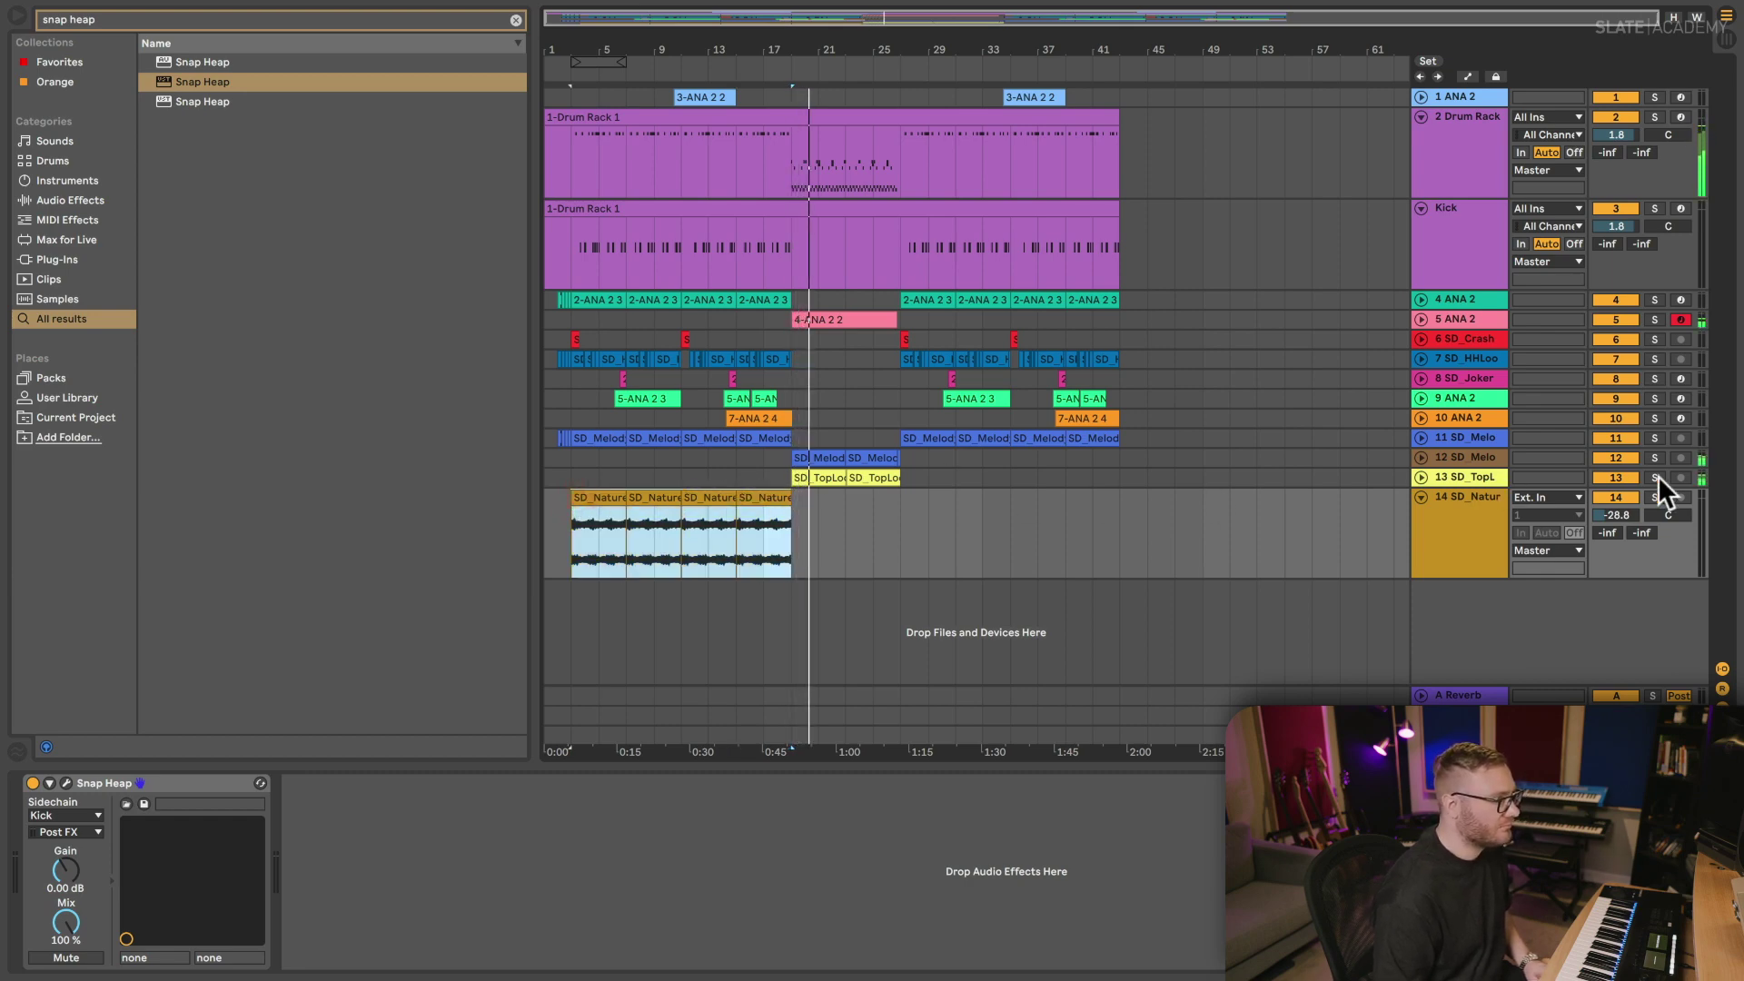
{"action": "left_click", "coordinate": [1658, 473]}
{"action": "left_click", "coordinate": [1658, 473]}
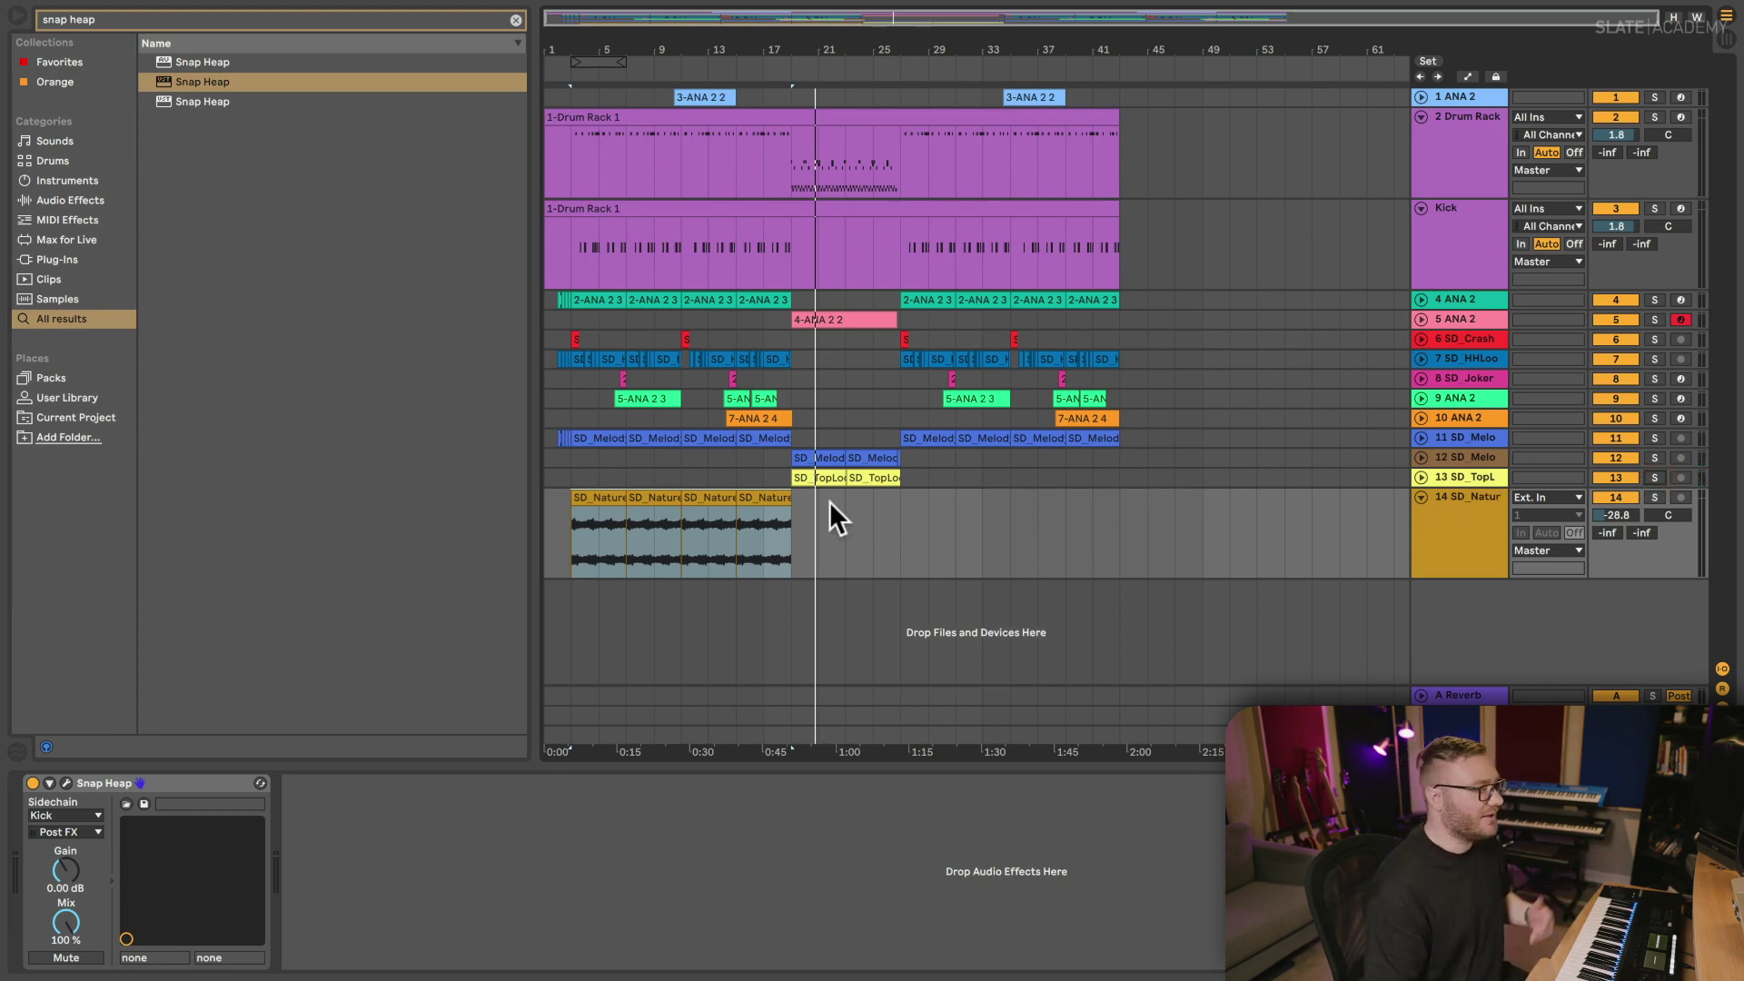
{"action": "left_click_drag", "start_coordinate": [616, 501], "coordinate": [902, 522]}
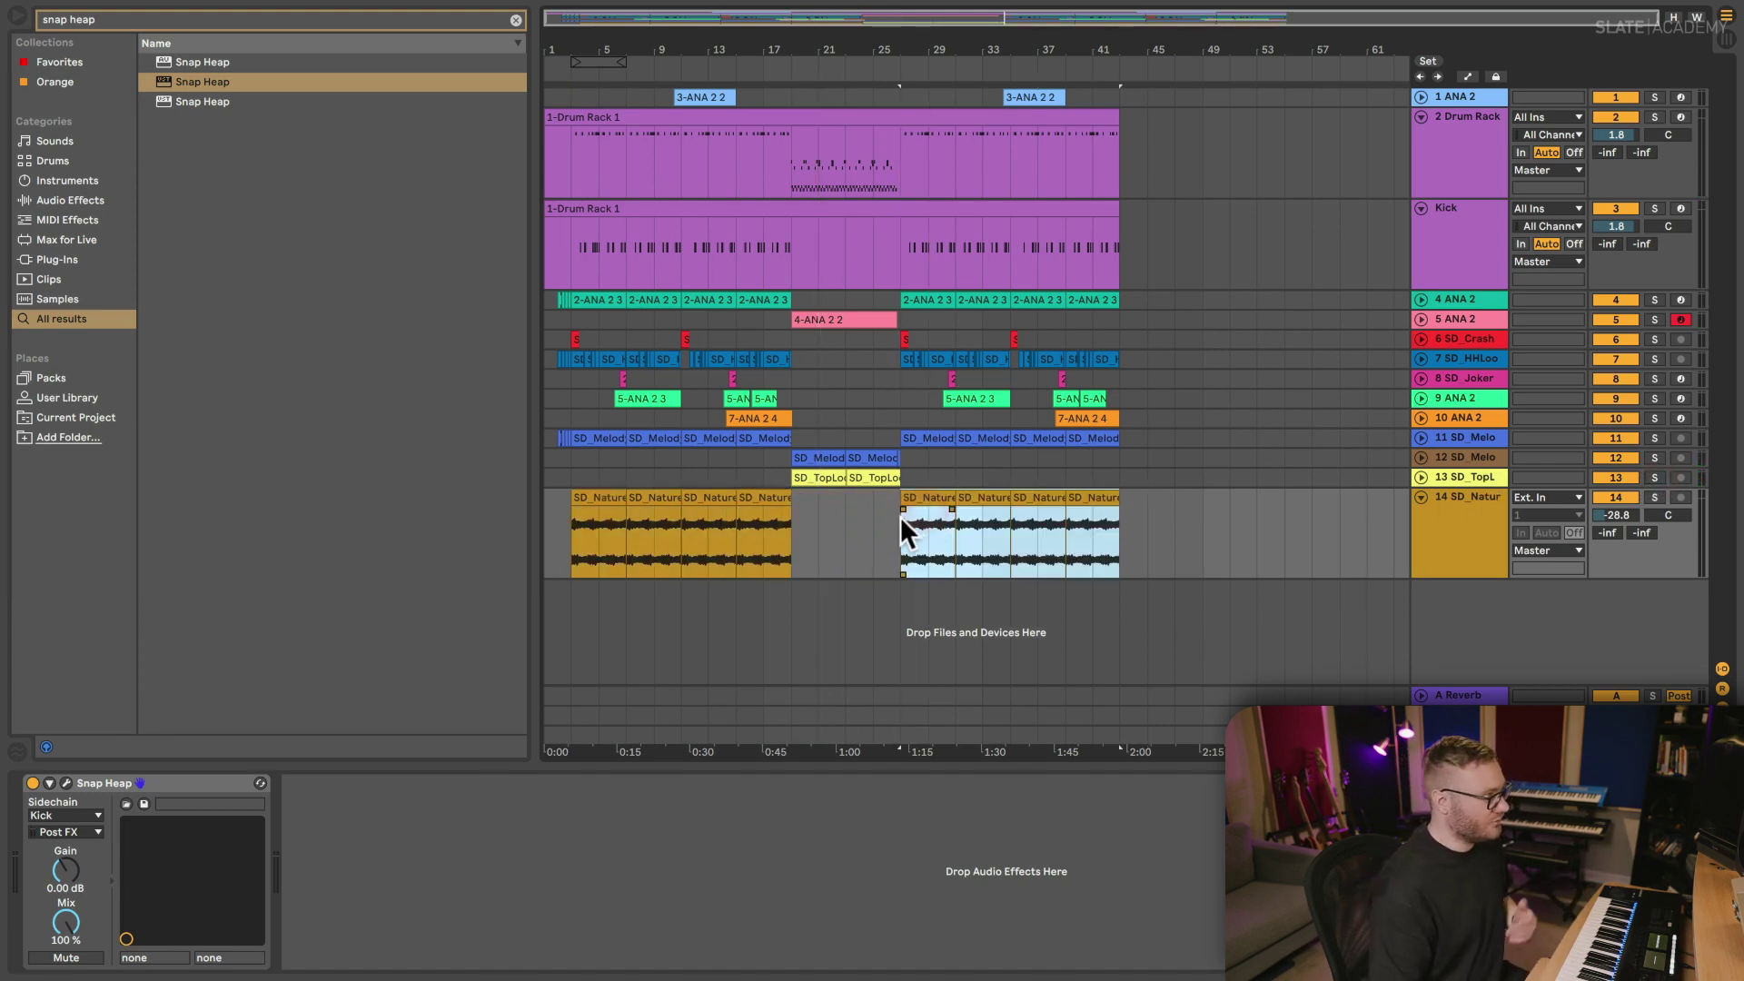
{"action": "left_click", "coordinate": [1092, 521]}
{"action": "key", "text": "space"}
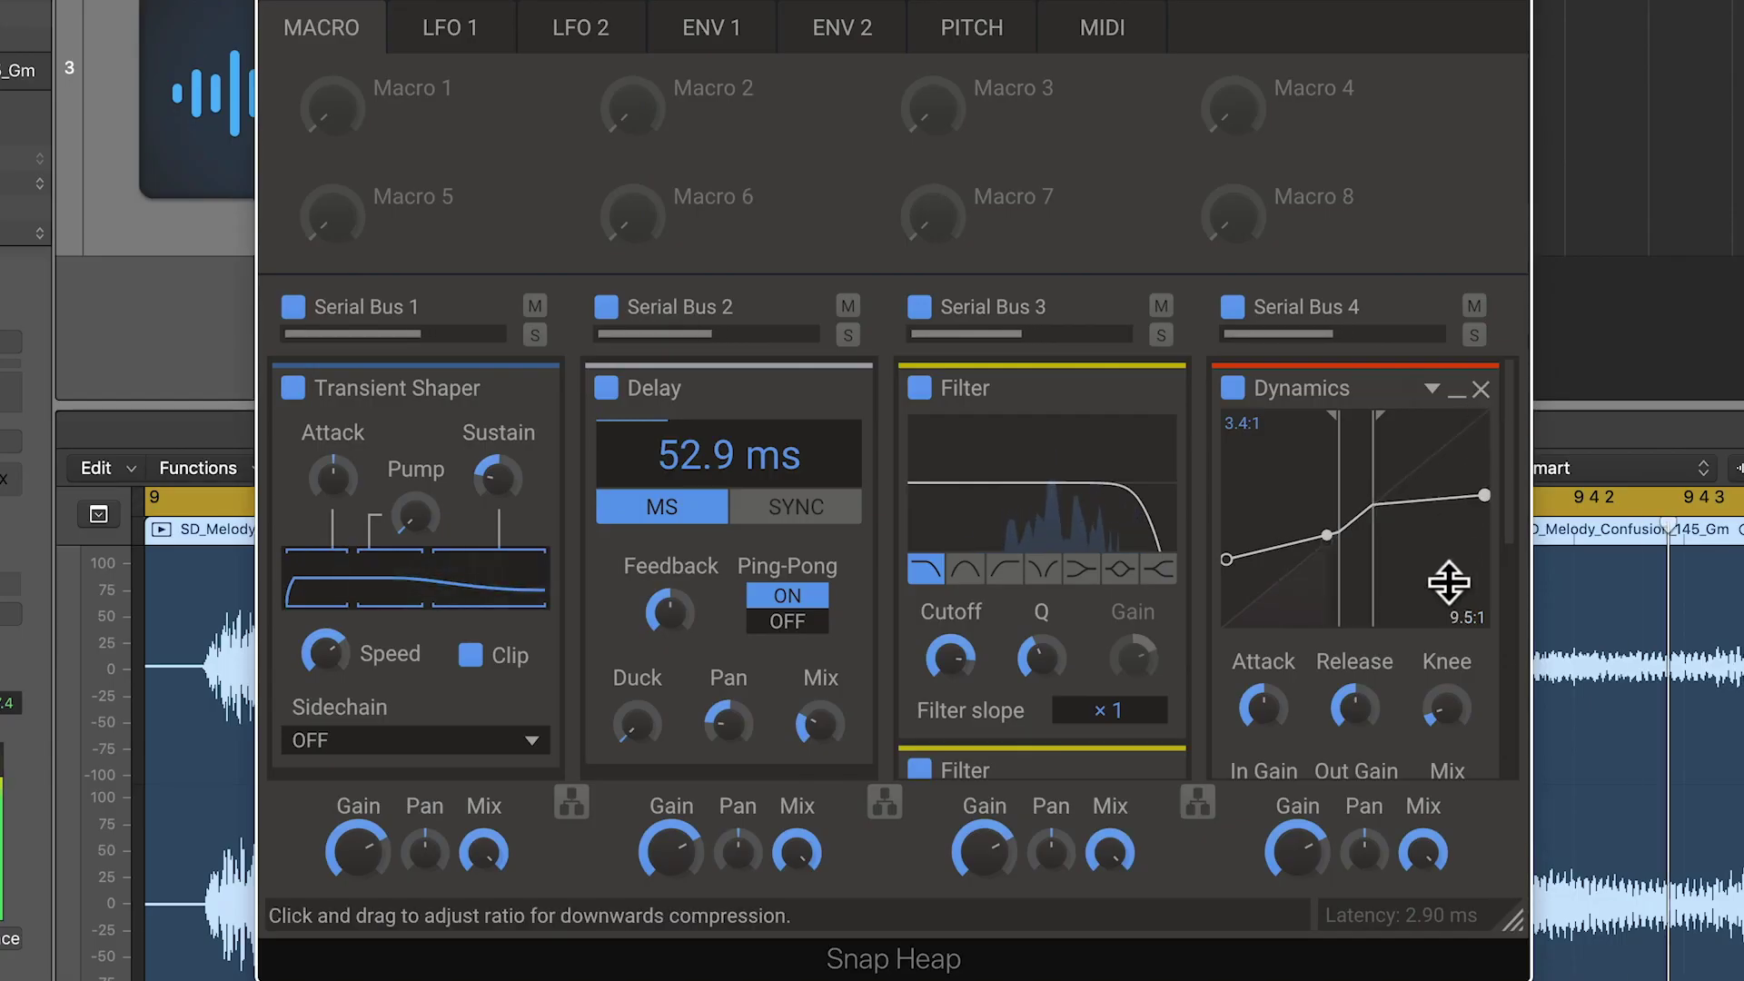
- Adjust the downwards compression ratio in the Dynamics module on Serial Bus 4 of Snap Heap
{"action": "mouse_move", "coordinate": [1447, 582]}
{"action": "left_mouse_down"}
{"action": "mouse_move", "coordinate": [1417, 574]}
{"action": "mouse_move", "coordinate": [1370, 451]}
{"action": "left_mouse_up"}
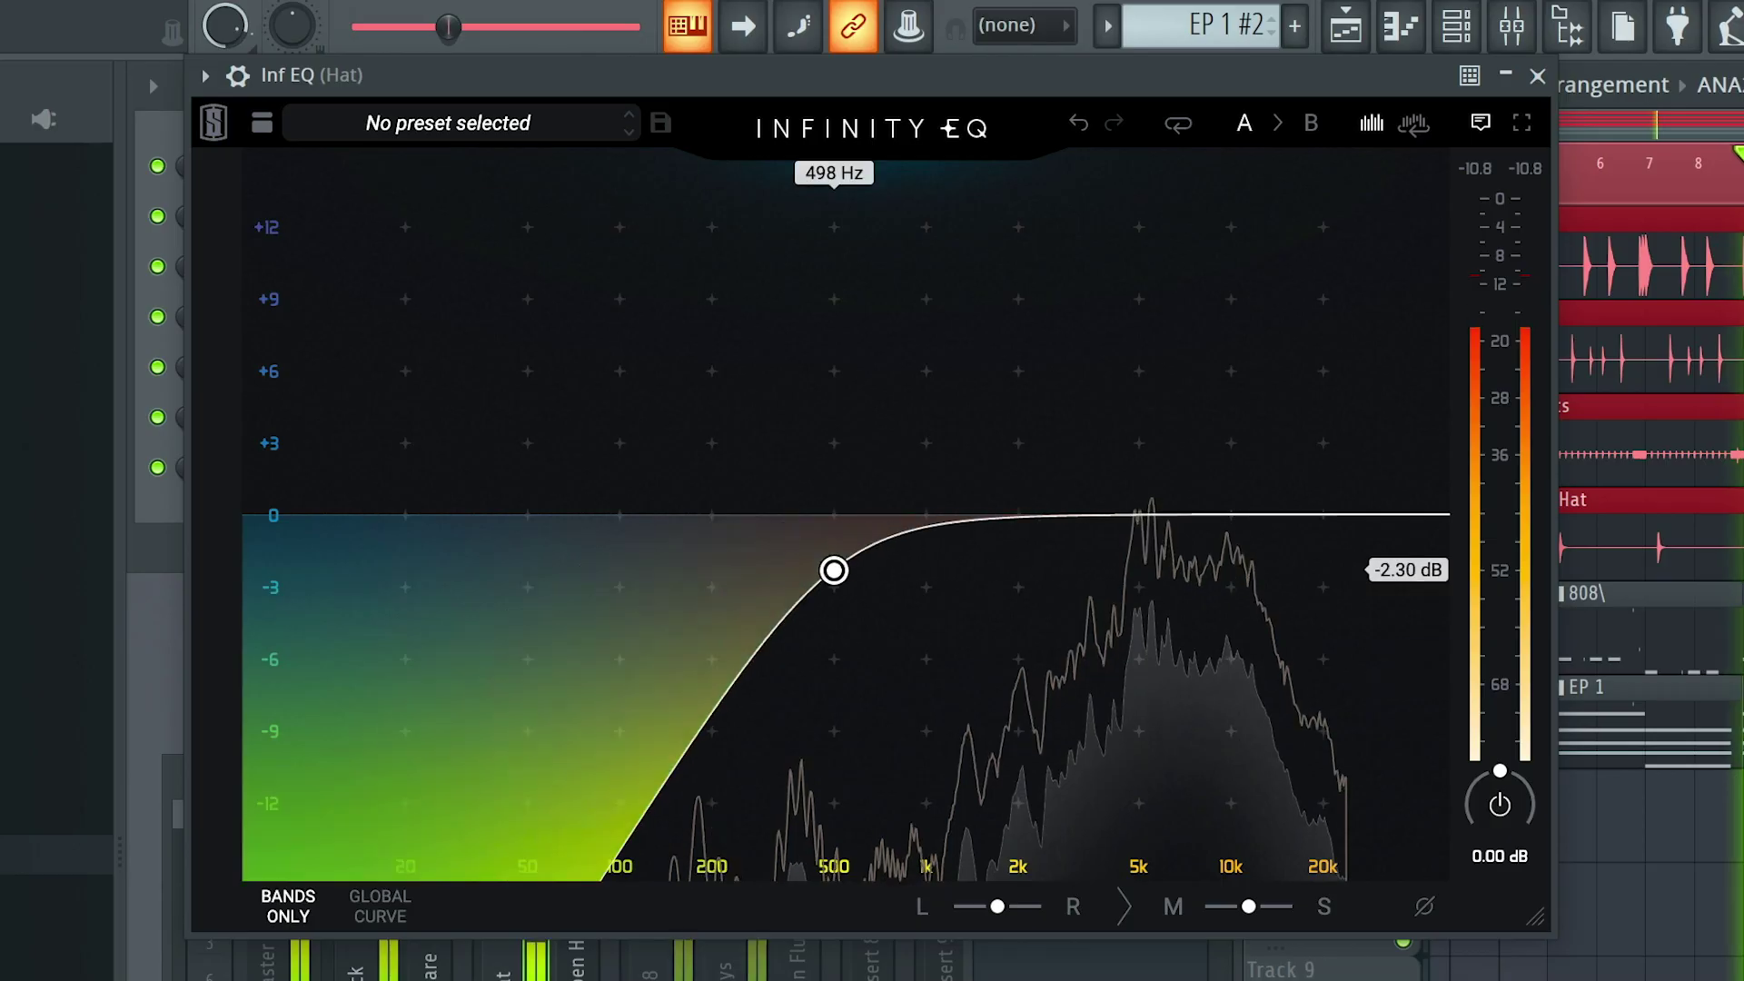
- Switch to Infinity EQ on the Hat channel and raise its low-cut band to 2.63 kHz at -1.26 dB
{"action": "left_click_drag", "start_coordinate": [834, 569], "coordinate": [1054, 543]}
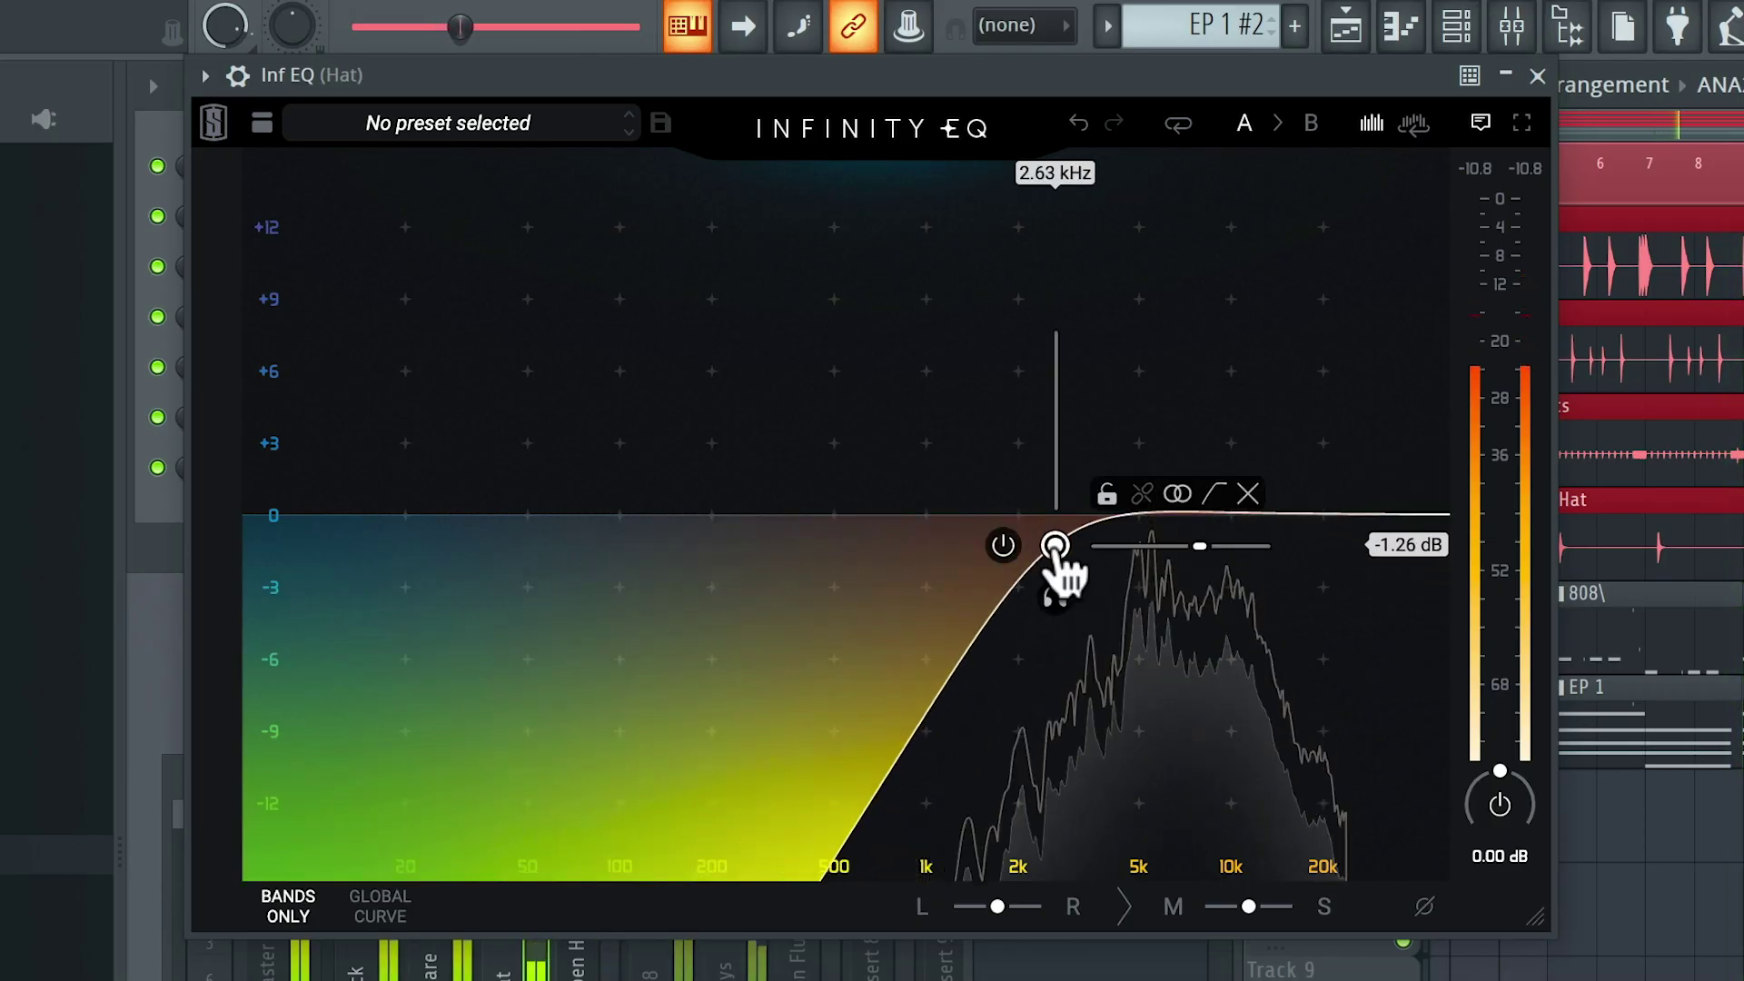